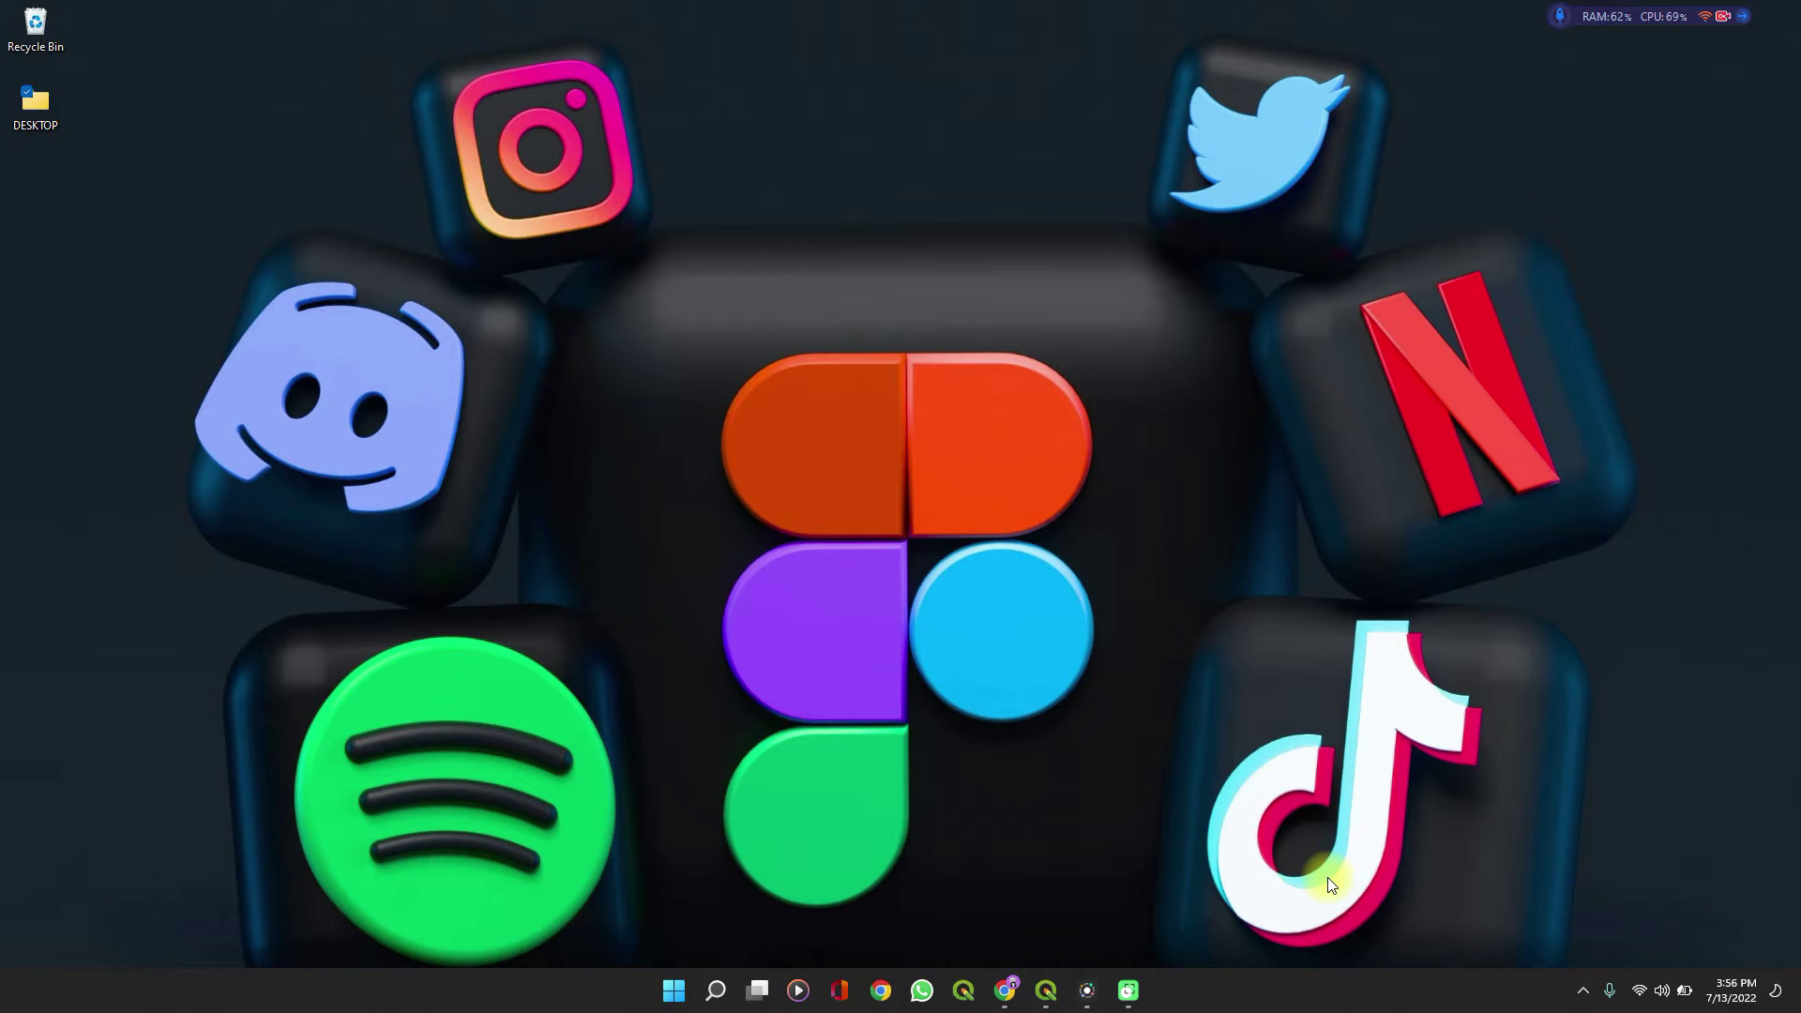
Switch to QGIS and save the "kmz to shp Qgis" project.
click(1055, 992)
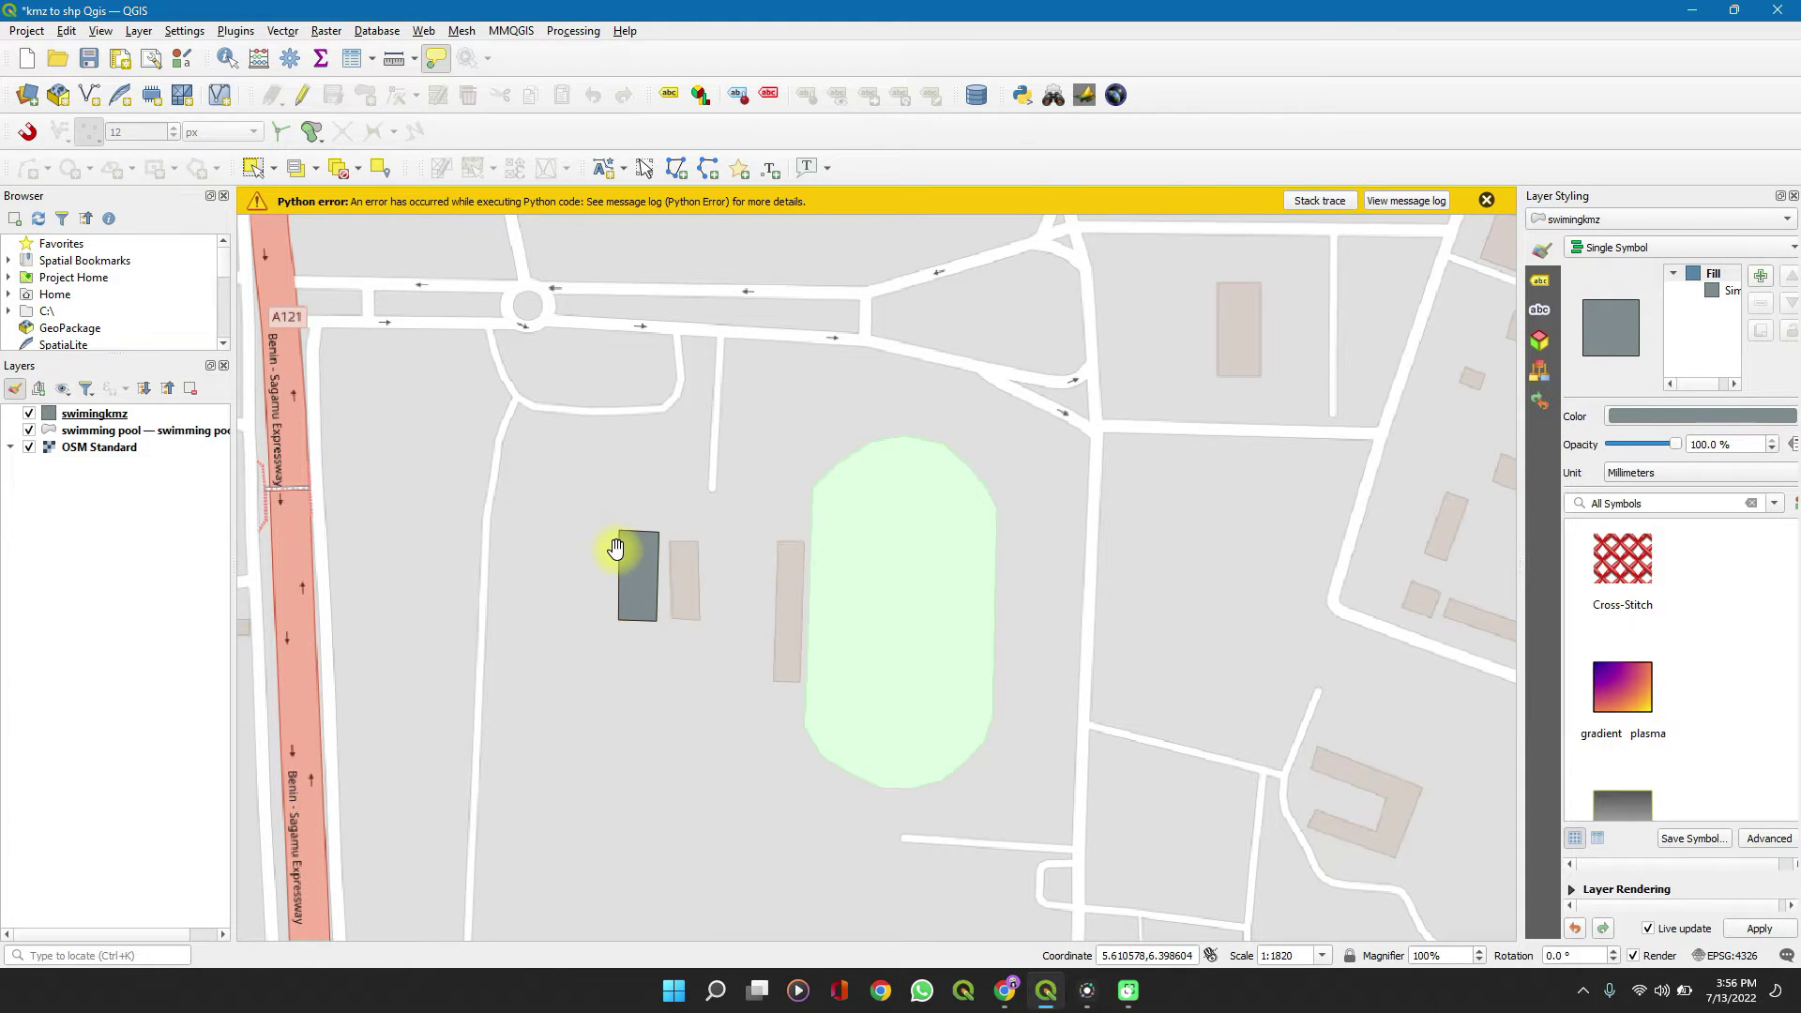
scroll(615, 550, up, 2)
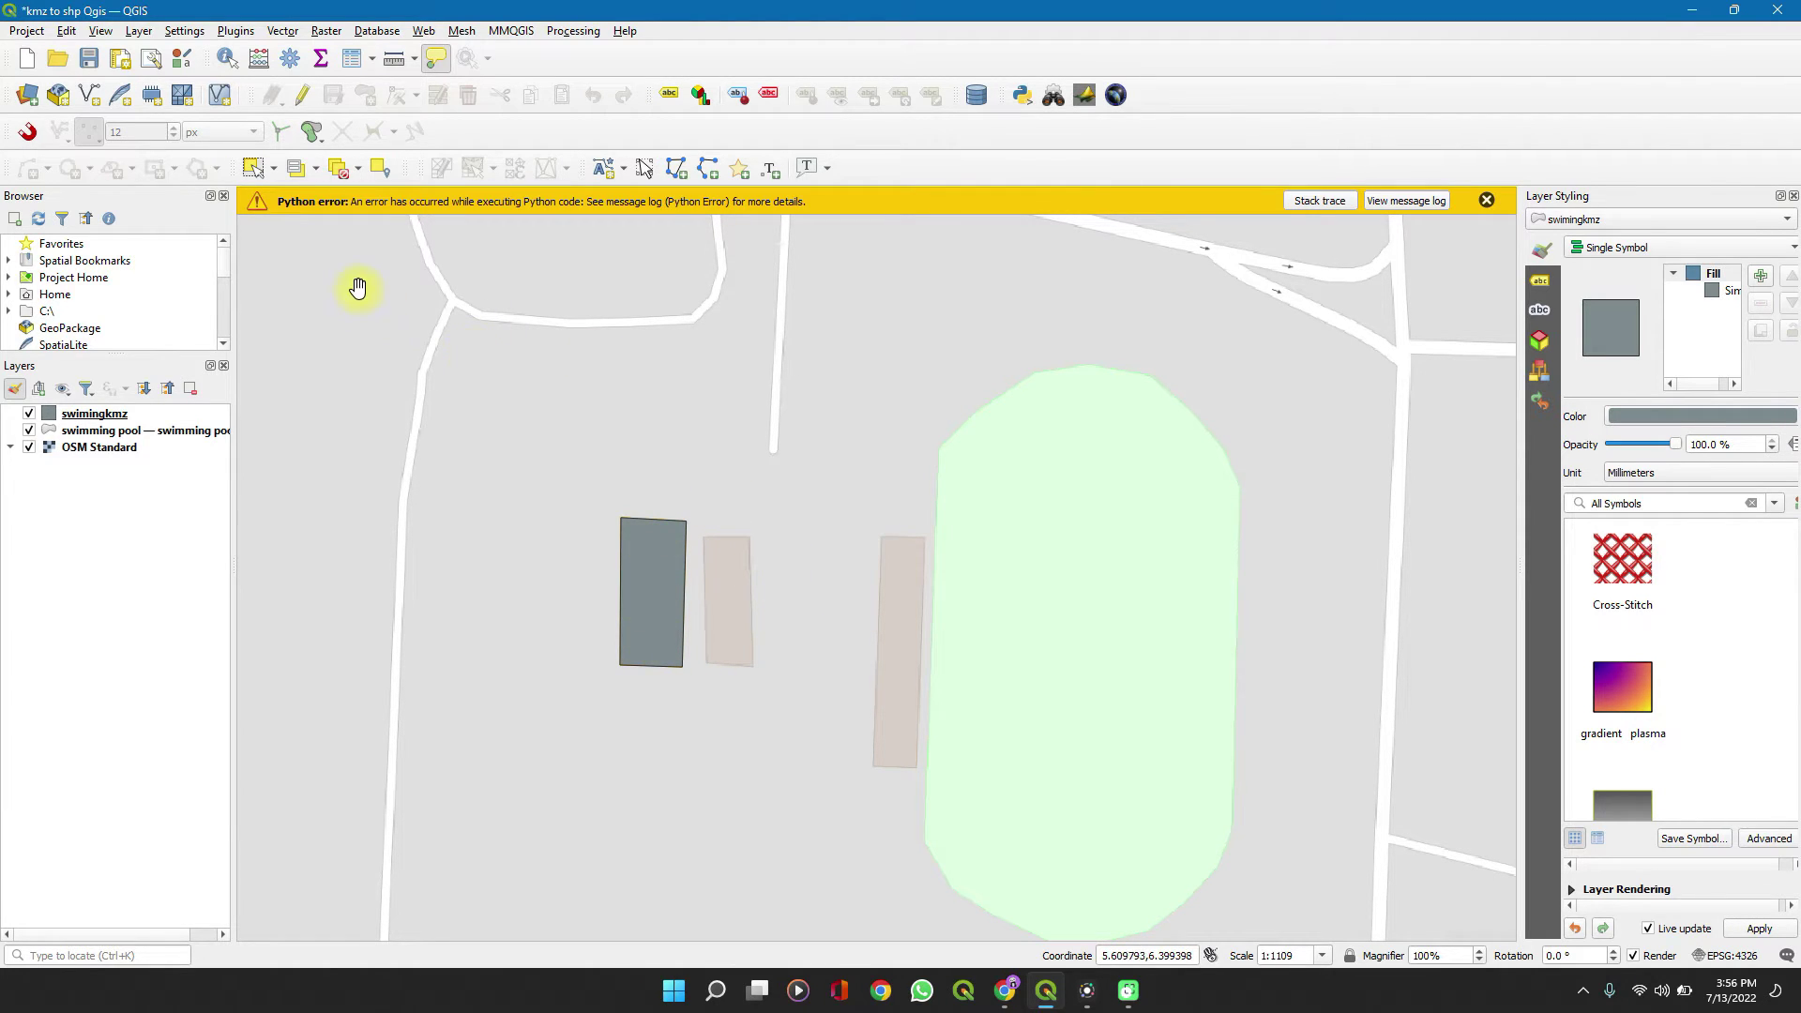
key(ctrl+s)
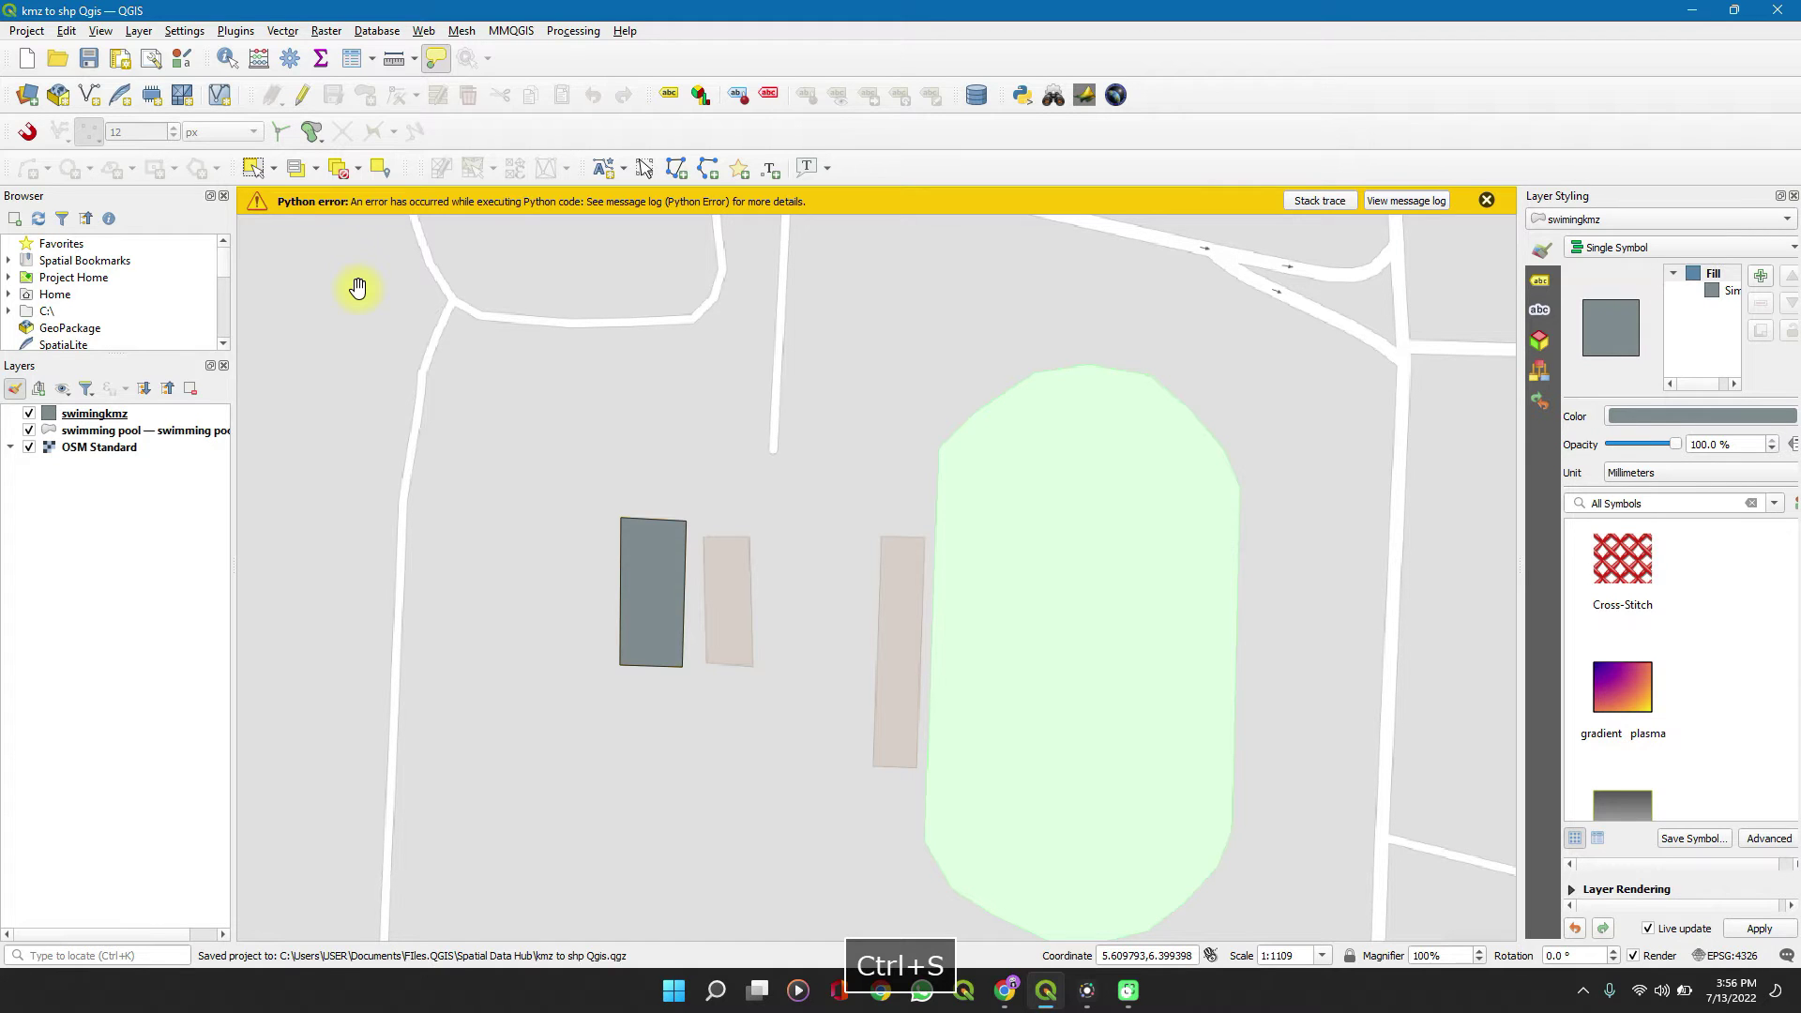
Search the plugin manager for "opent" and read the description of the OpenTopography DEM Downloader plugin.
click(231, 32)
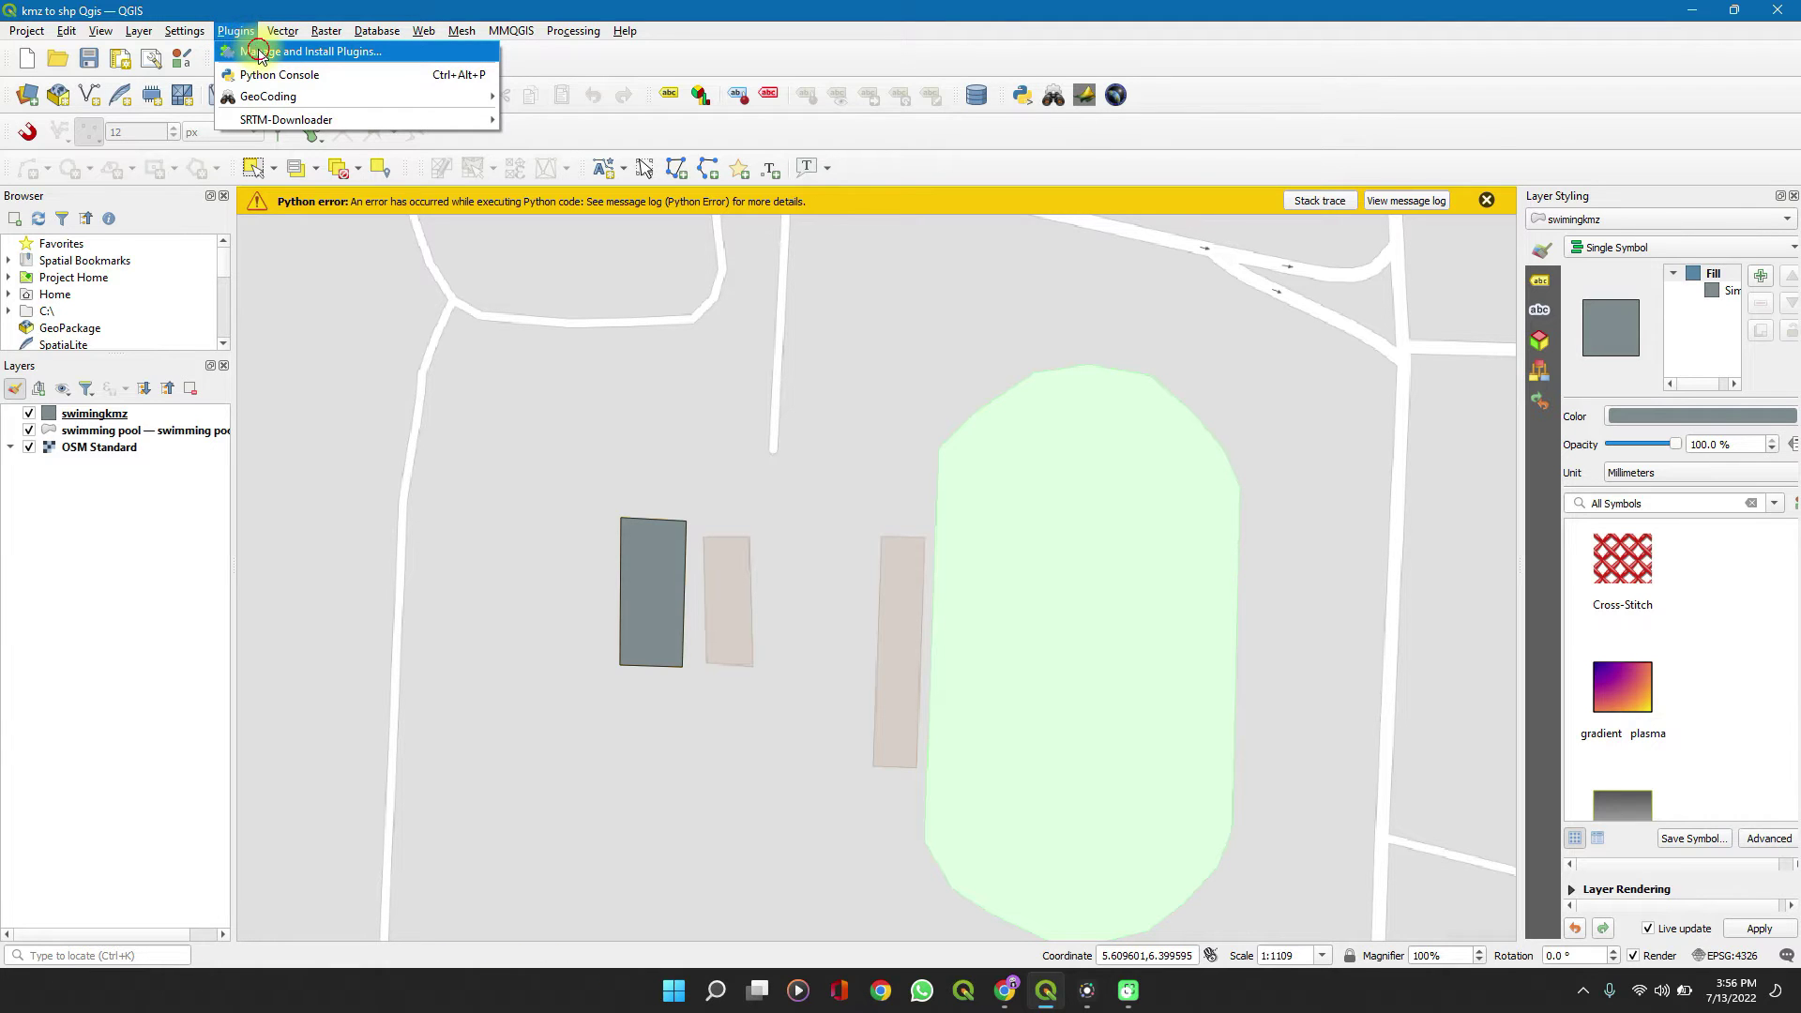
click(254, 49)
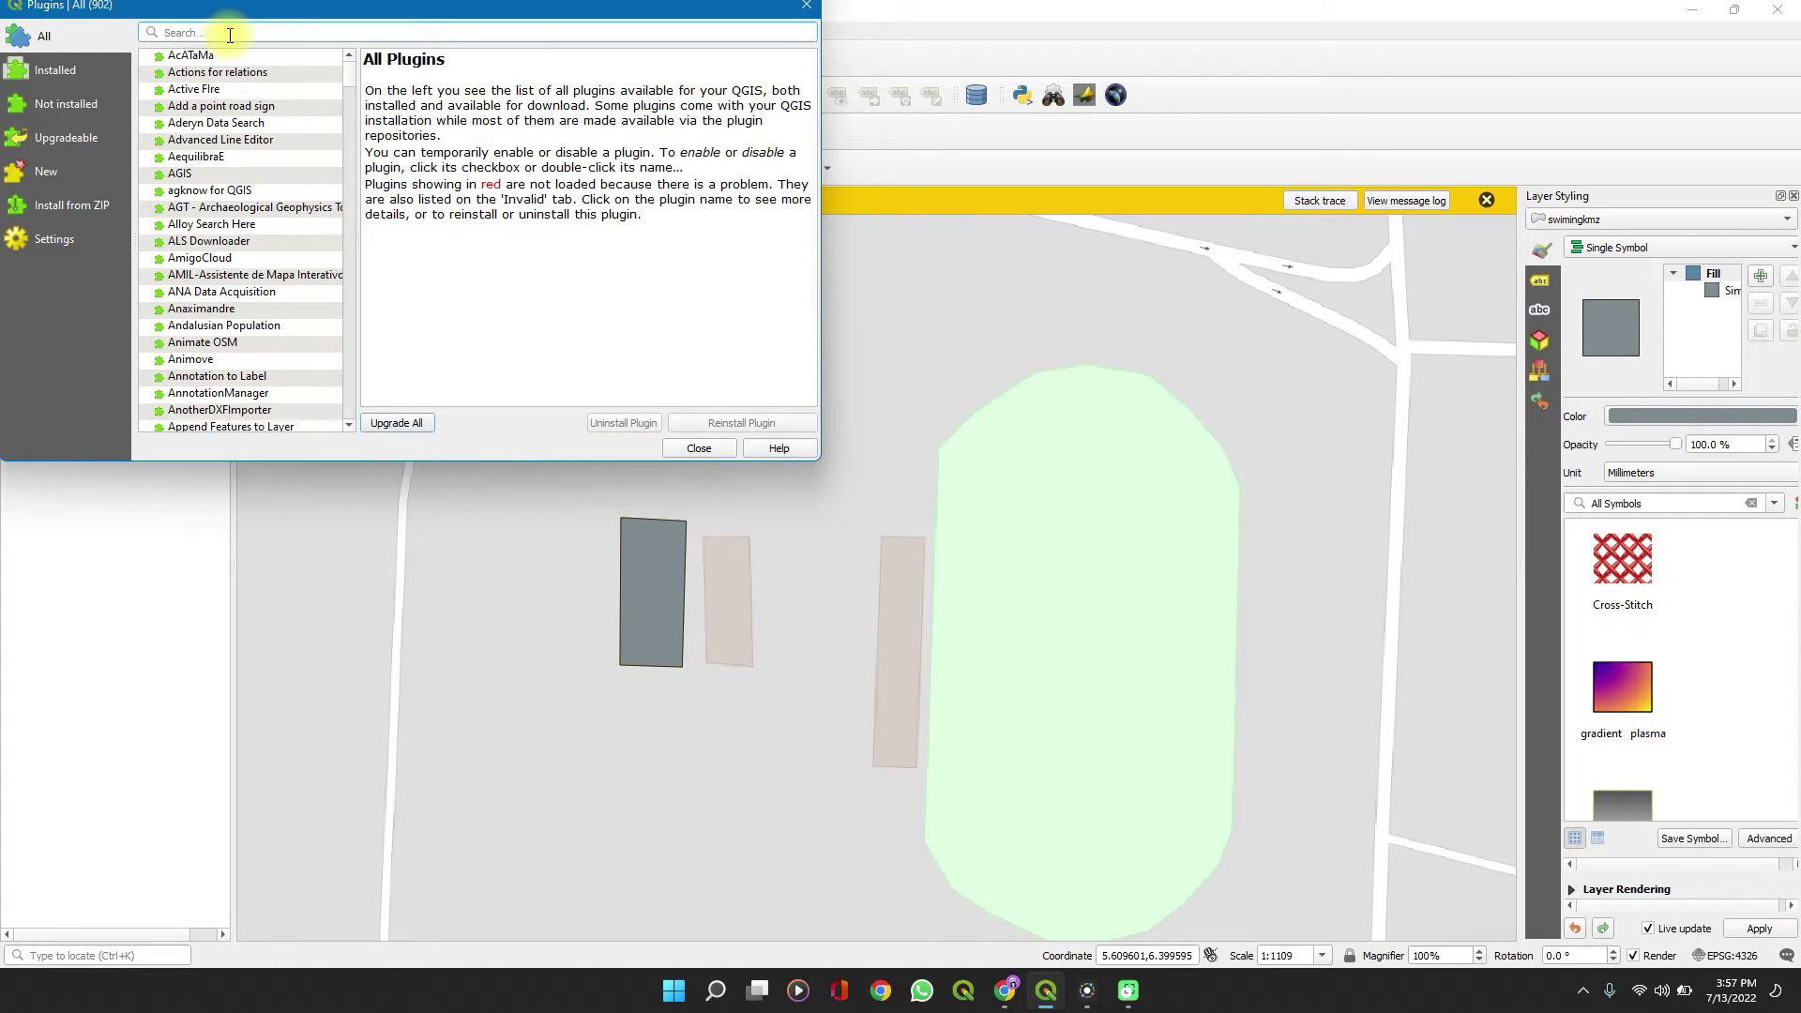
text(open)
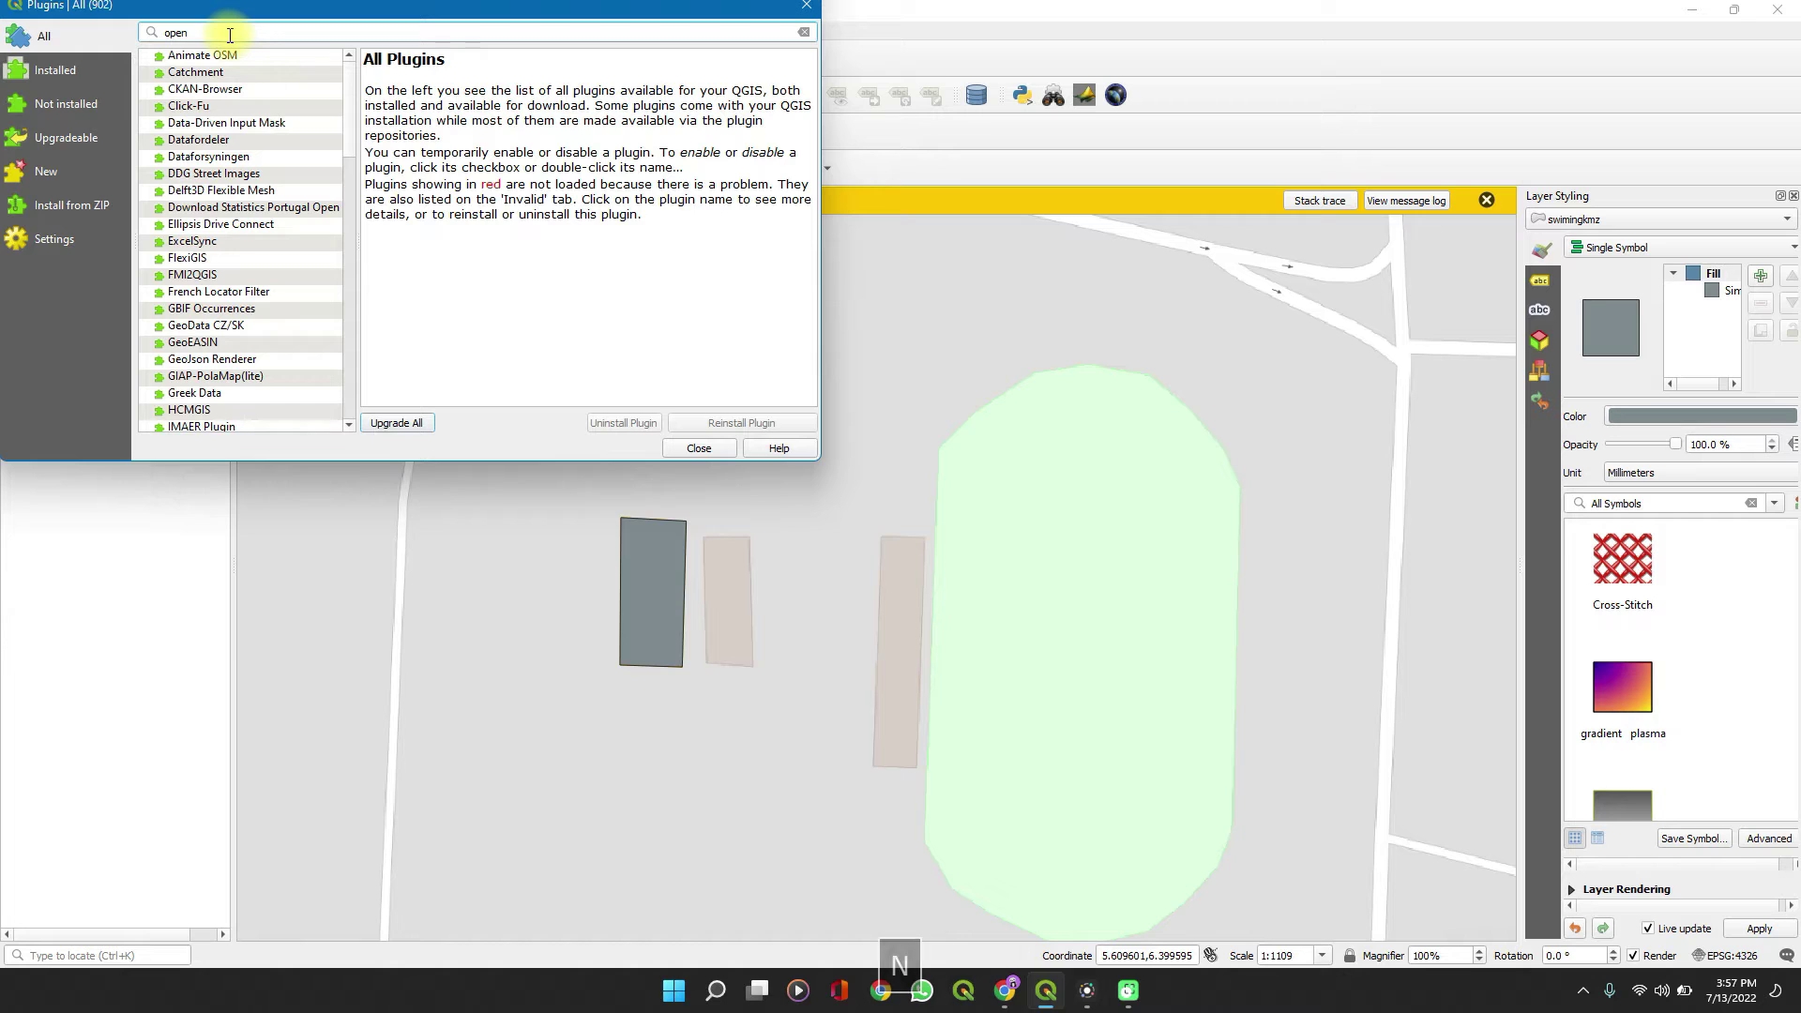
text(t)
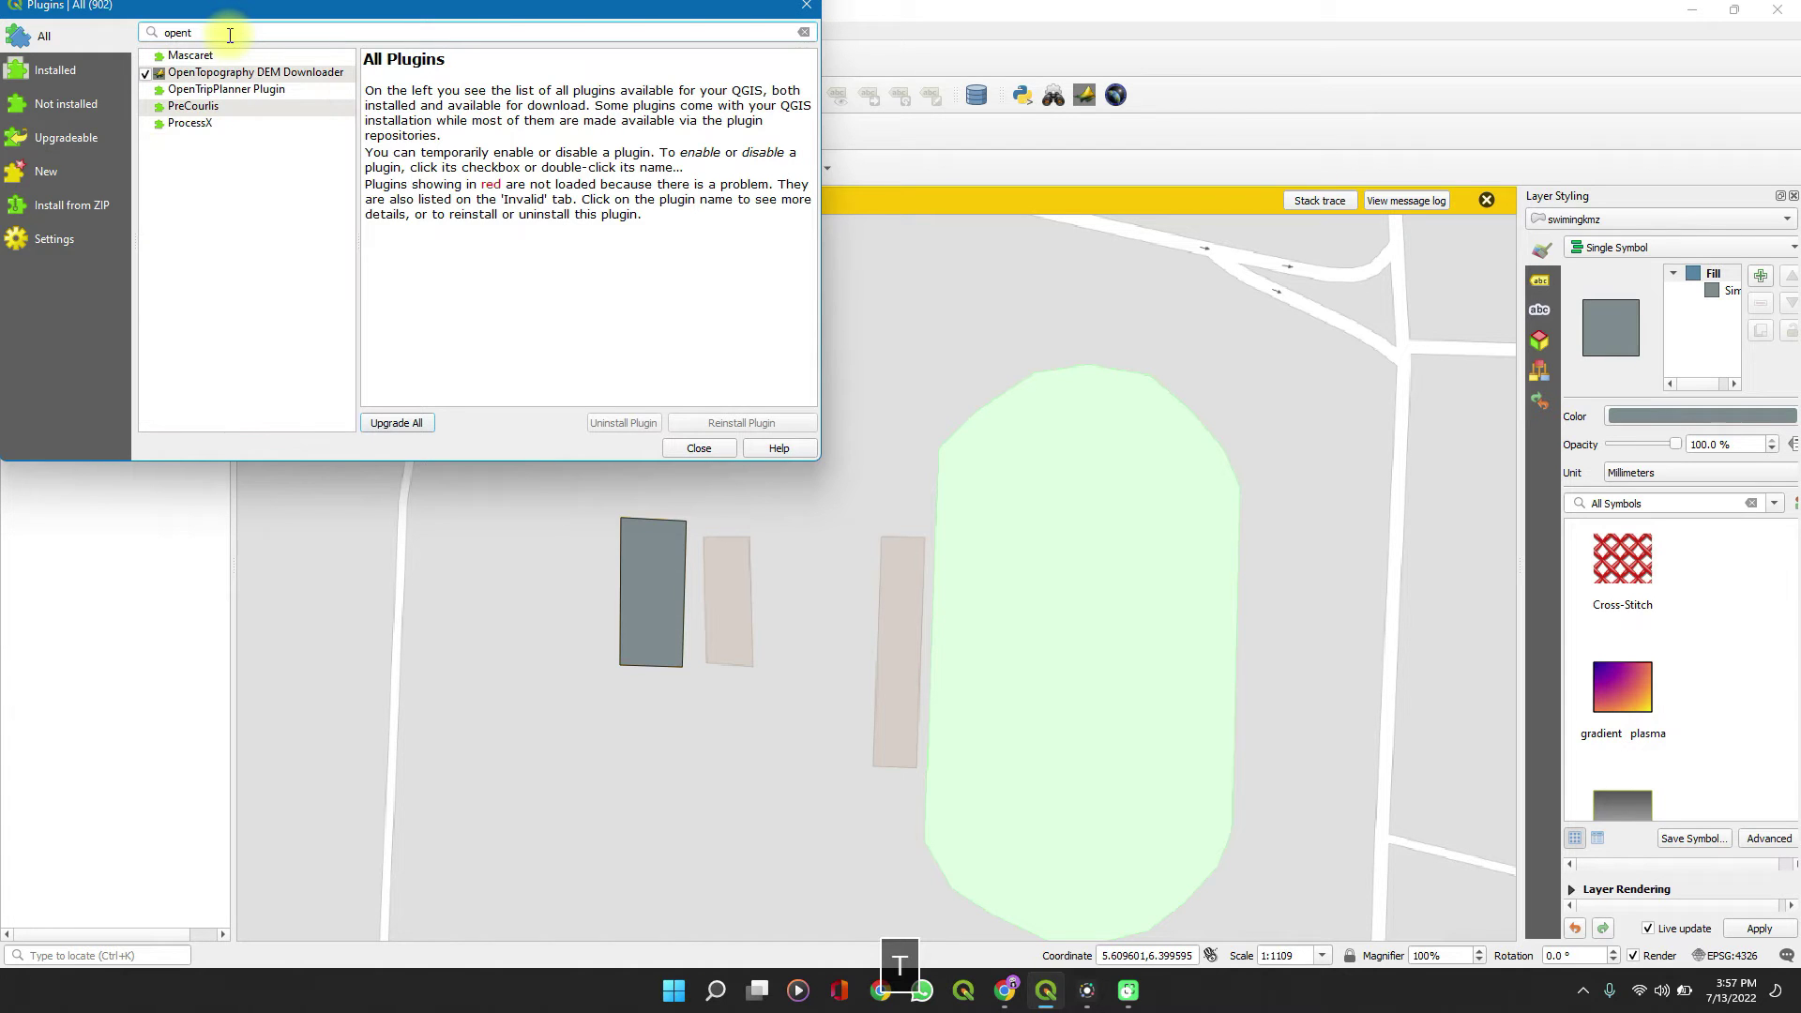
click(183, 79)
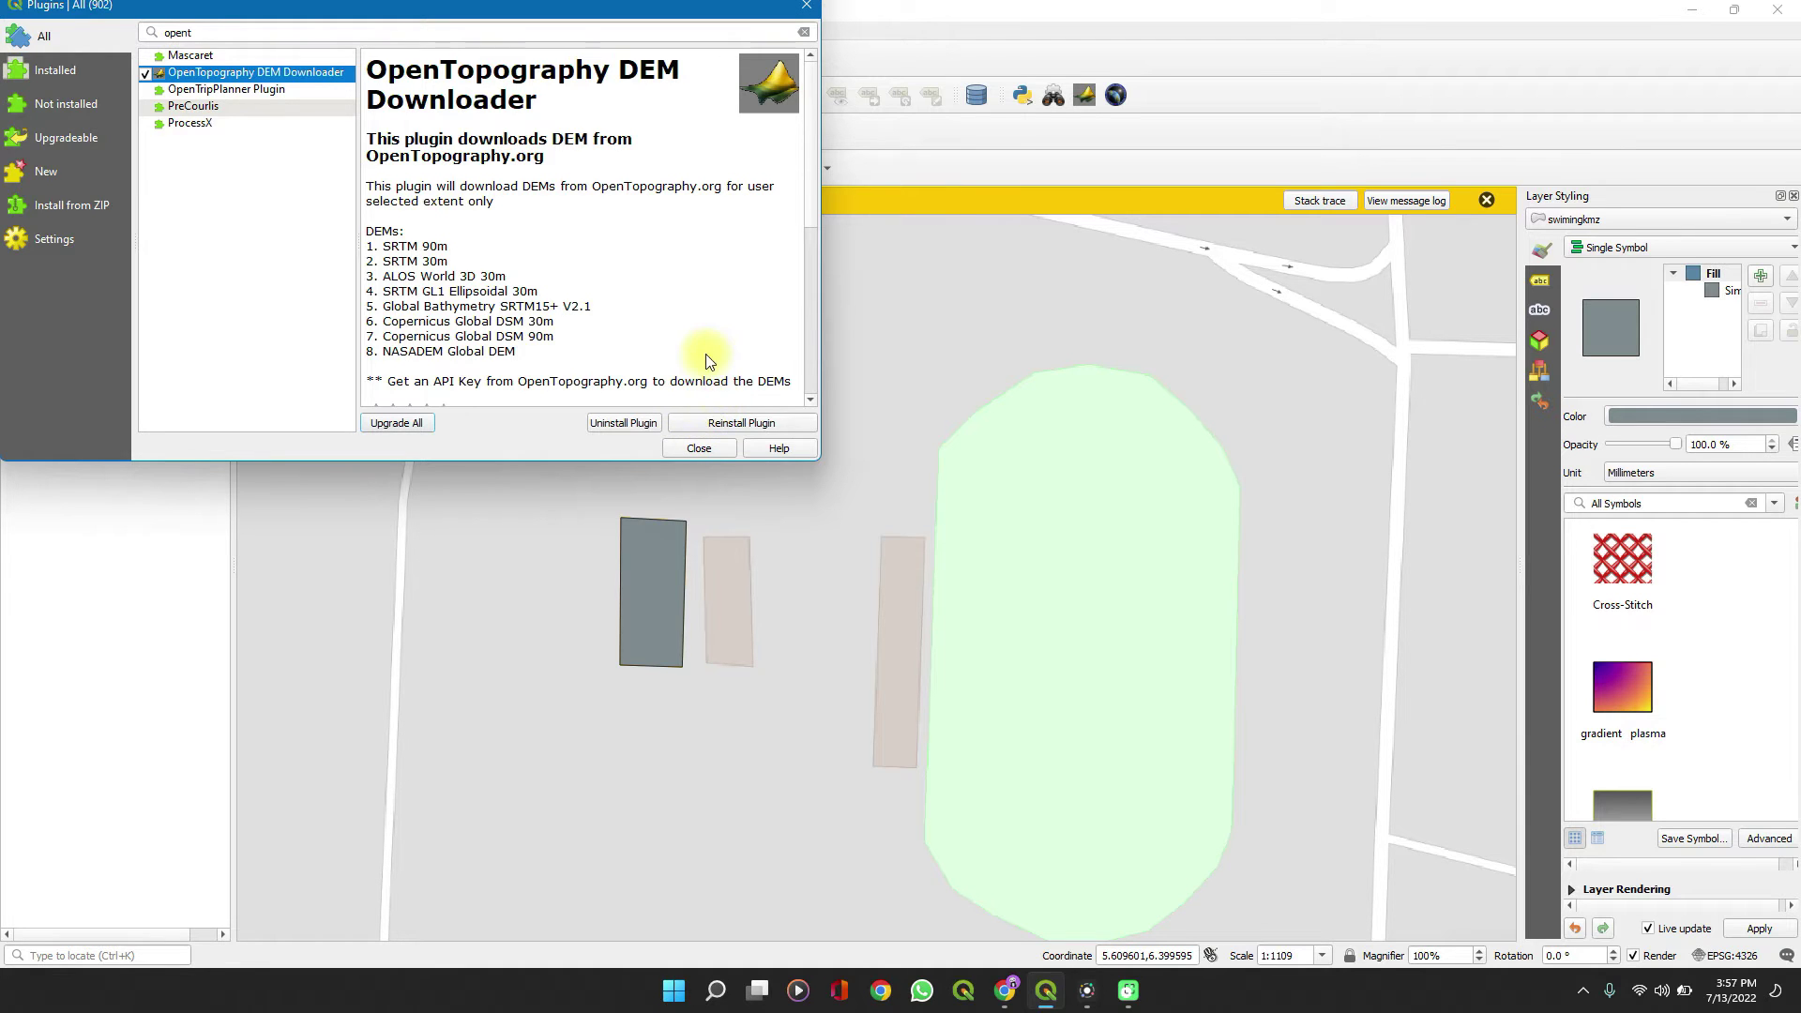
scroll(688, 318, down, 5)
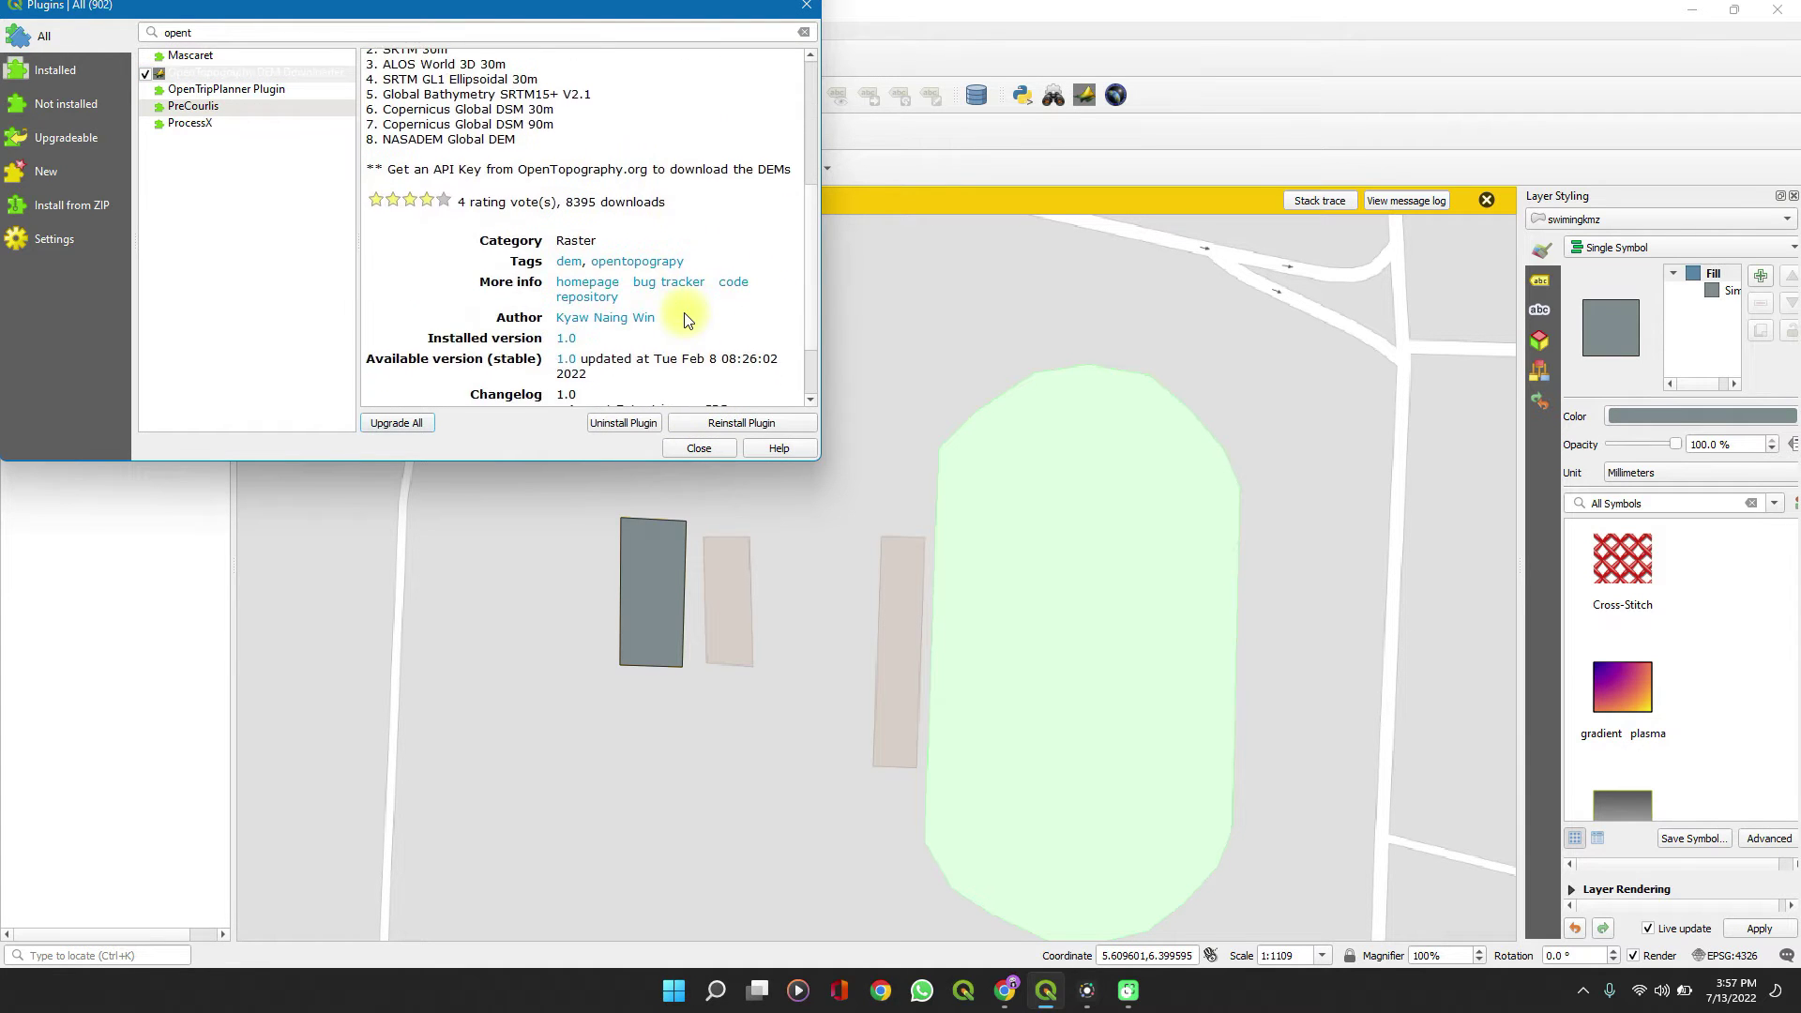
scroll(687, 318, down, 2)
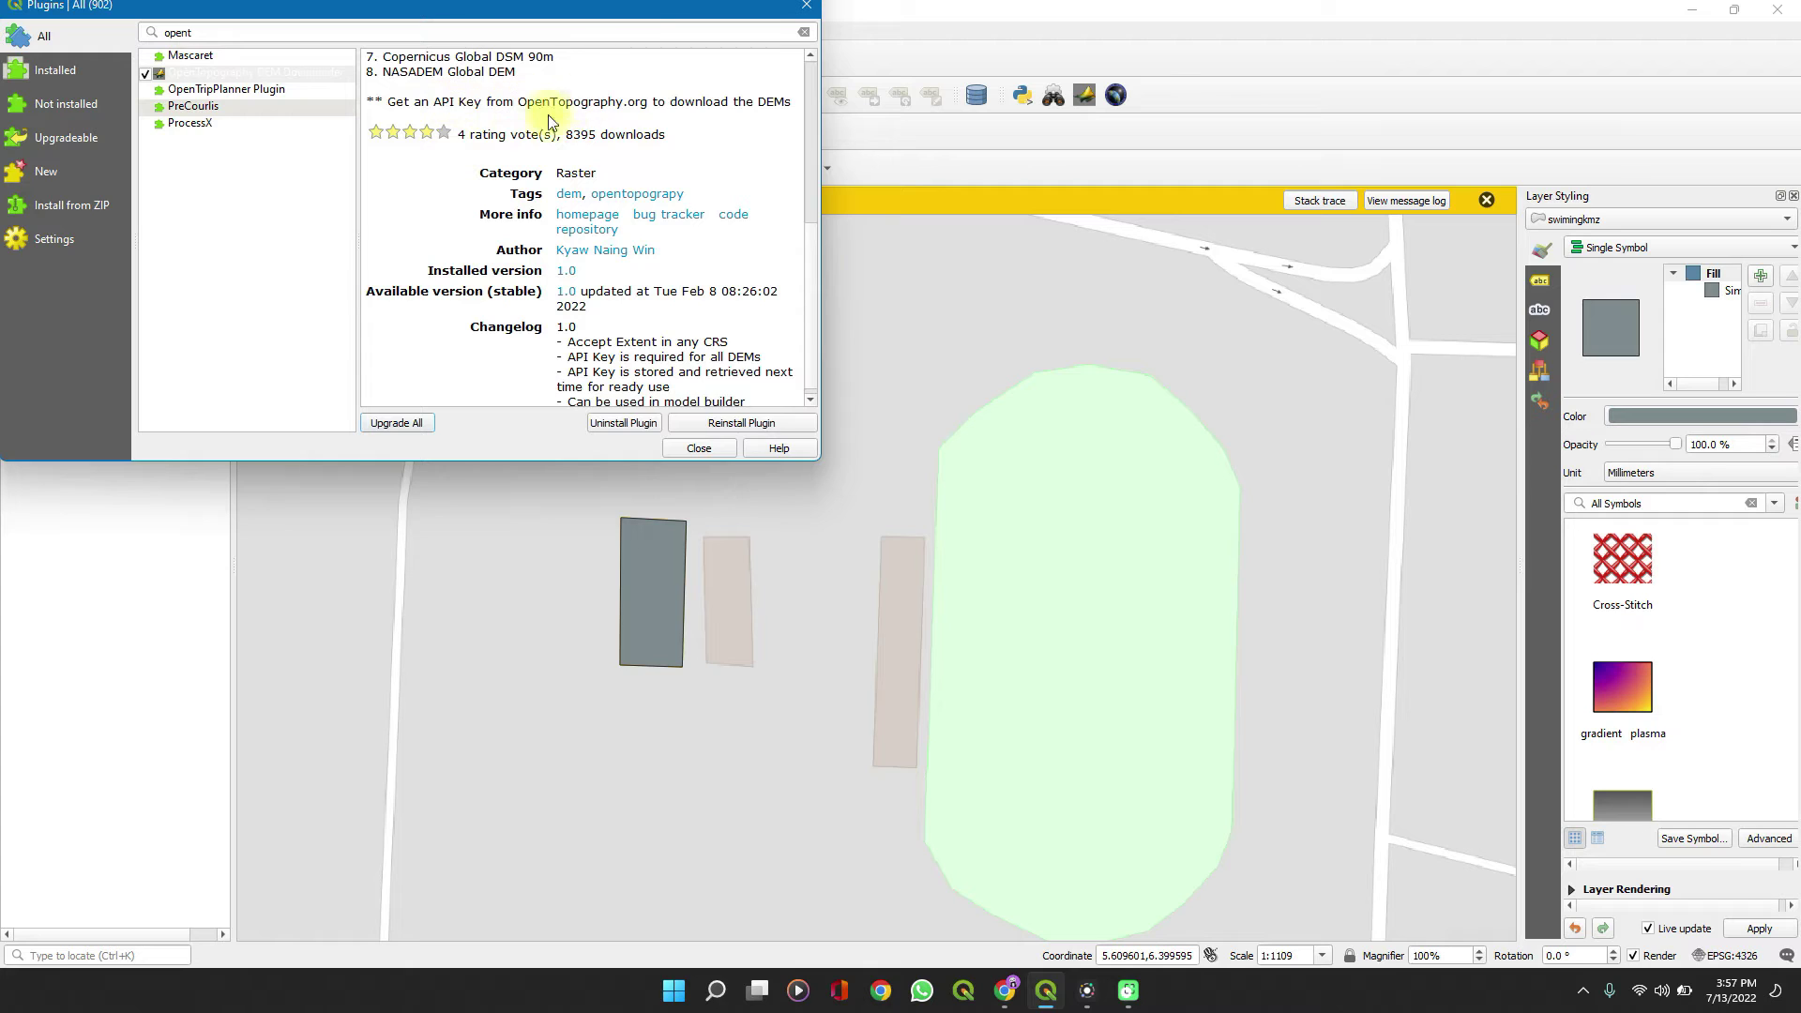
Visit the plugin's homepage and follow its link to the OpenTopography article on obtaining an API key.
click(569, 223)
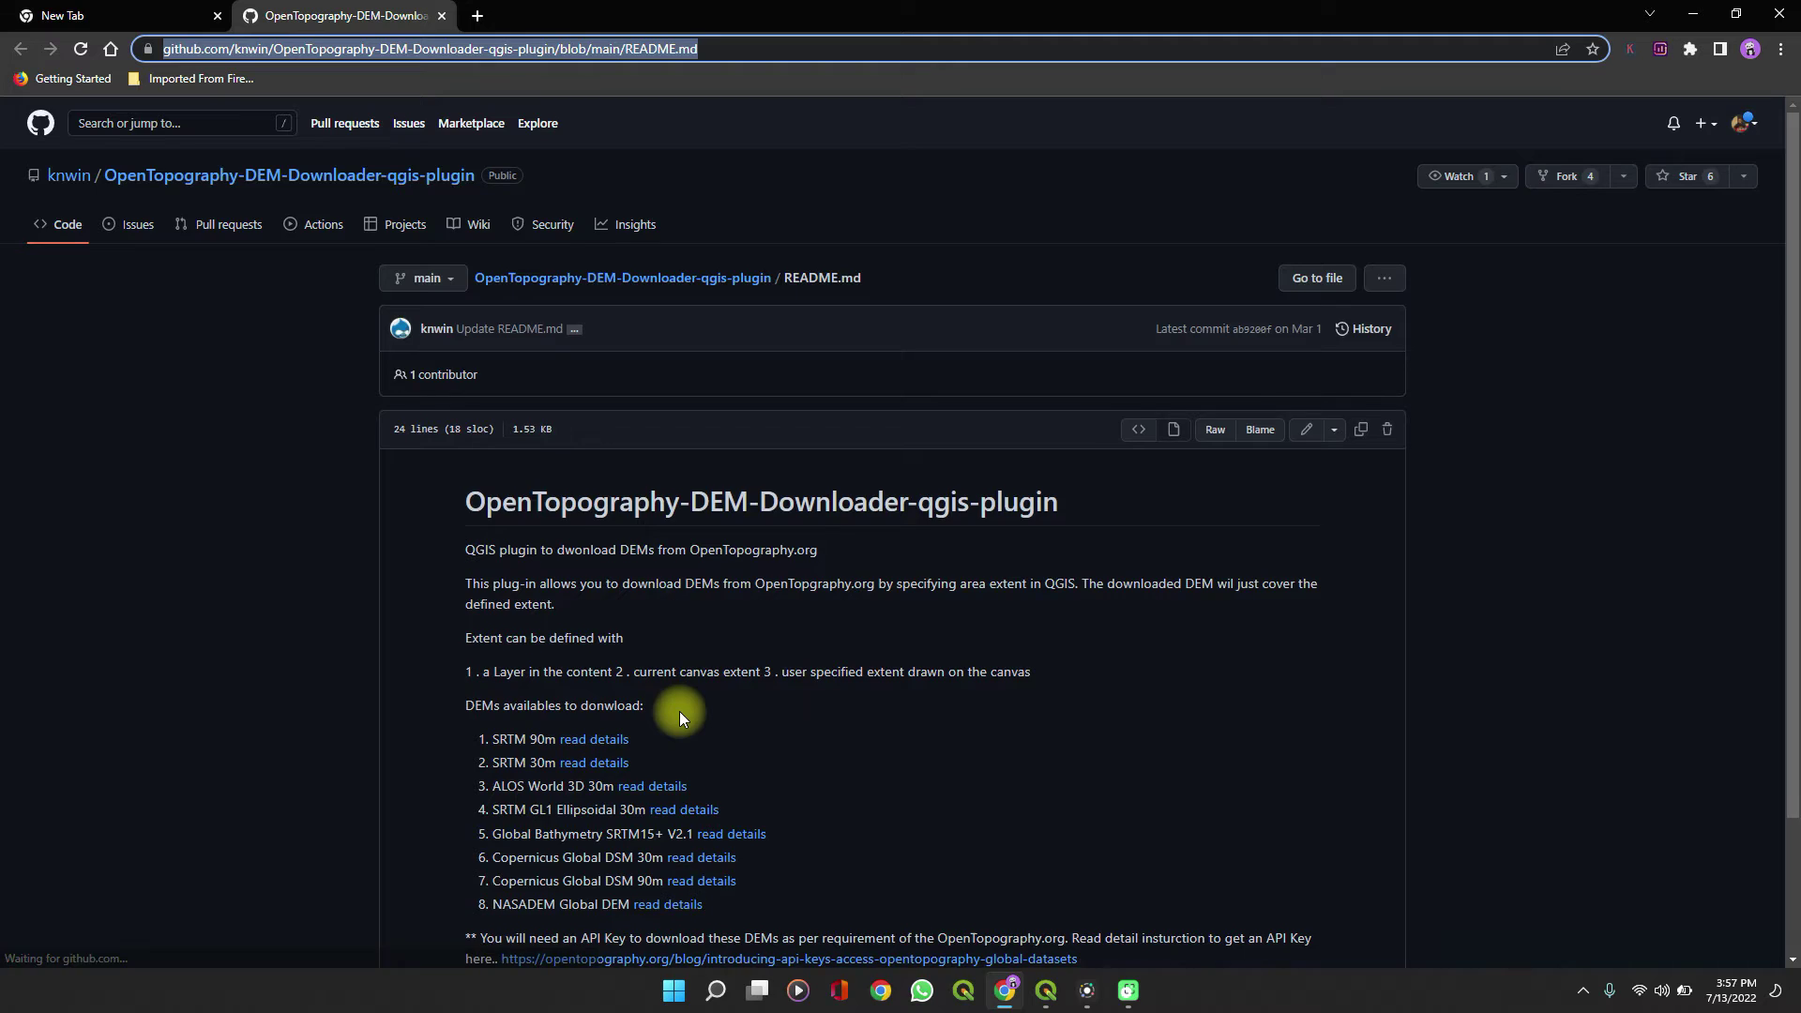
scroll(681, 718, down, 3)
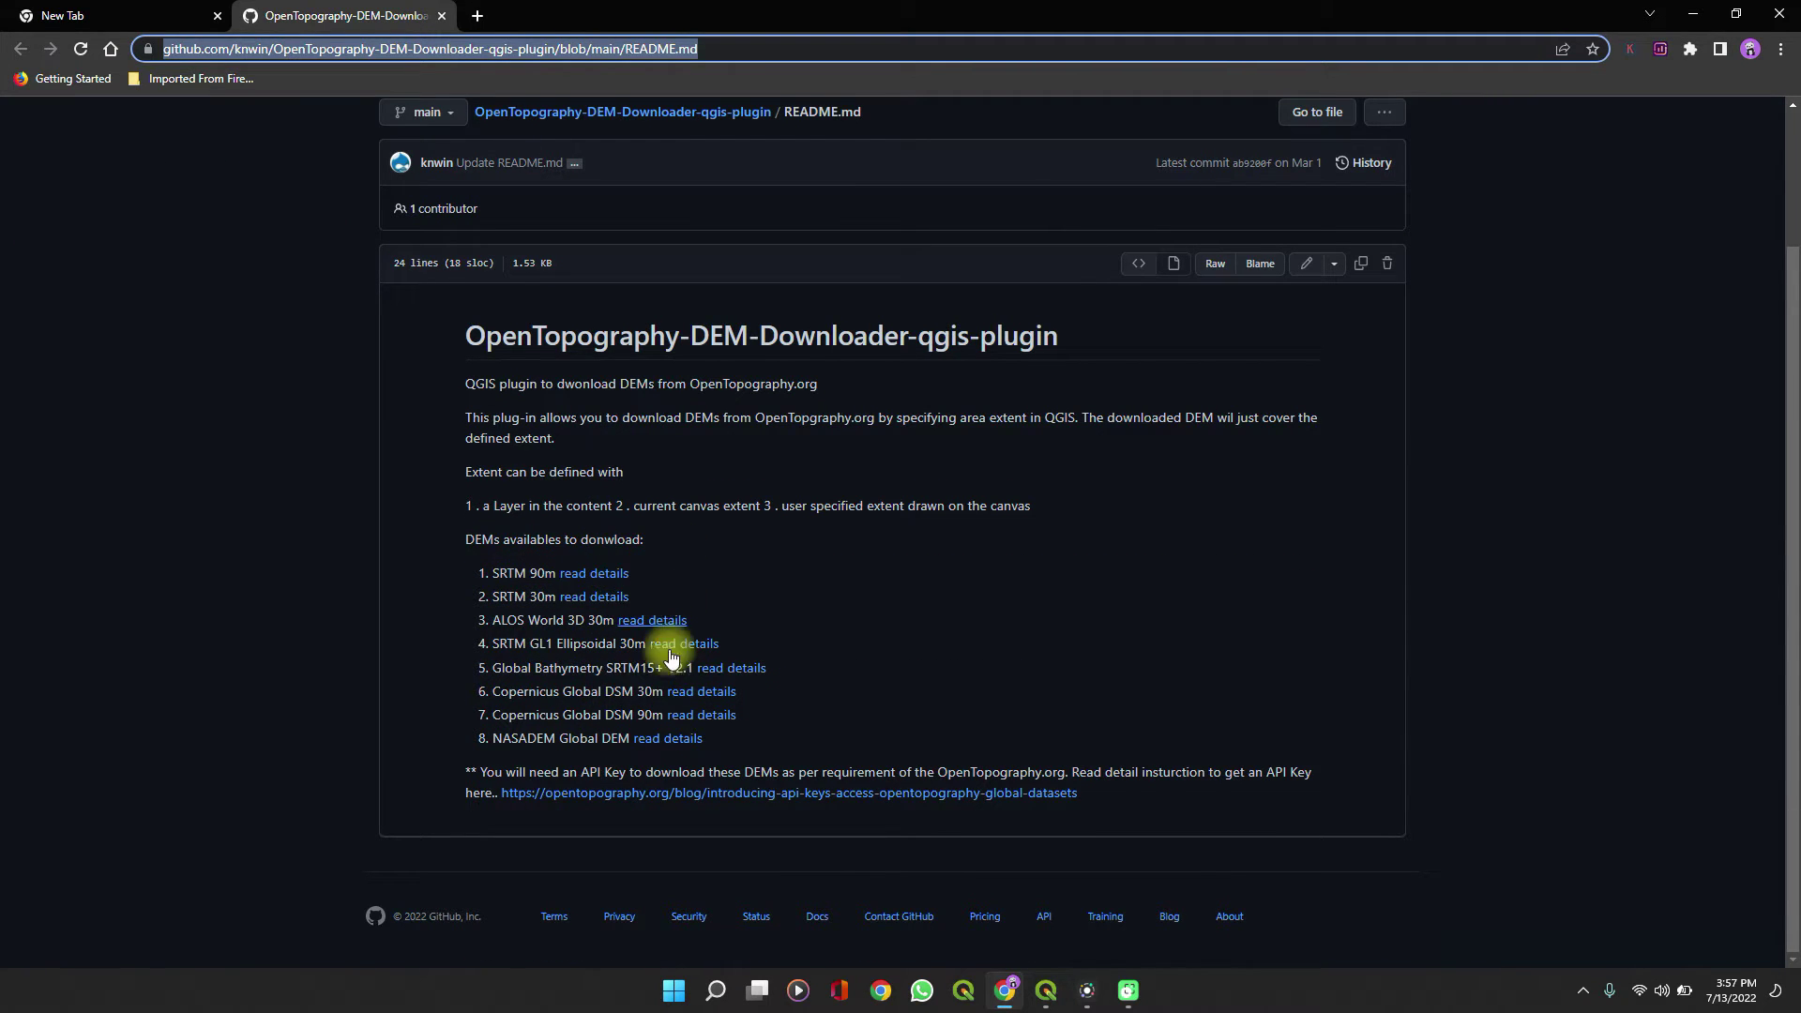
click(619, 800)
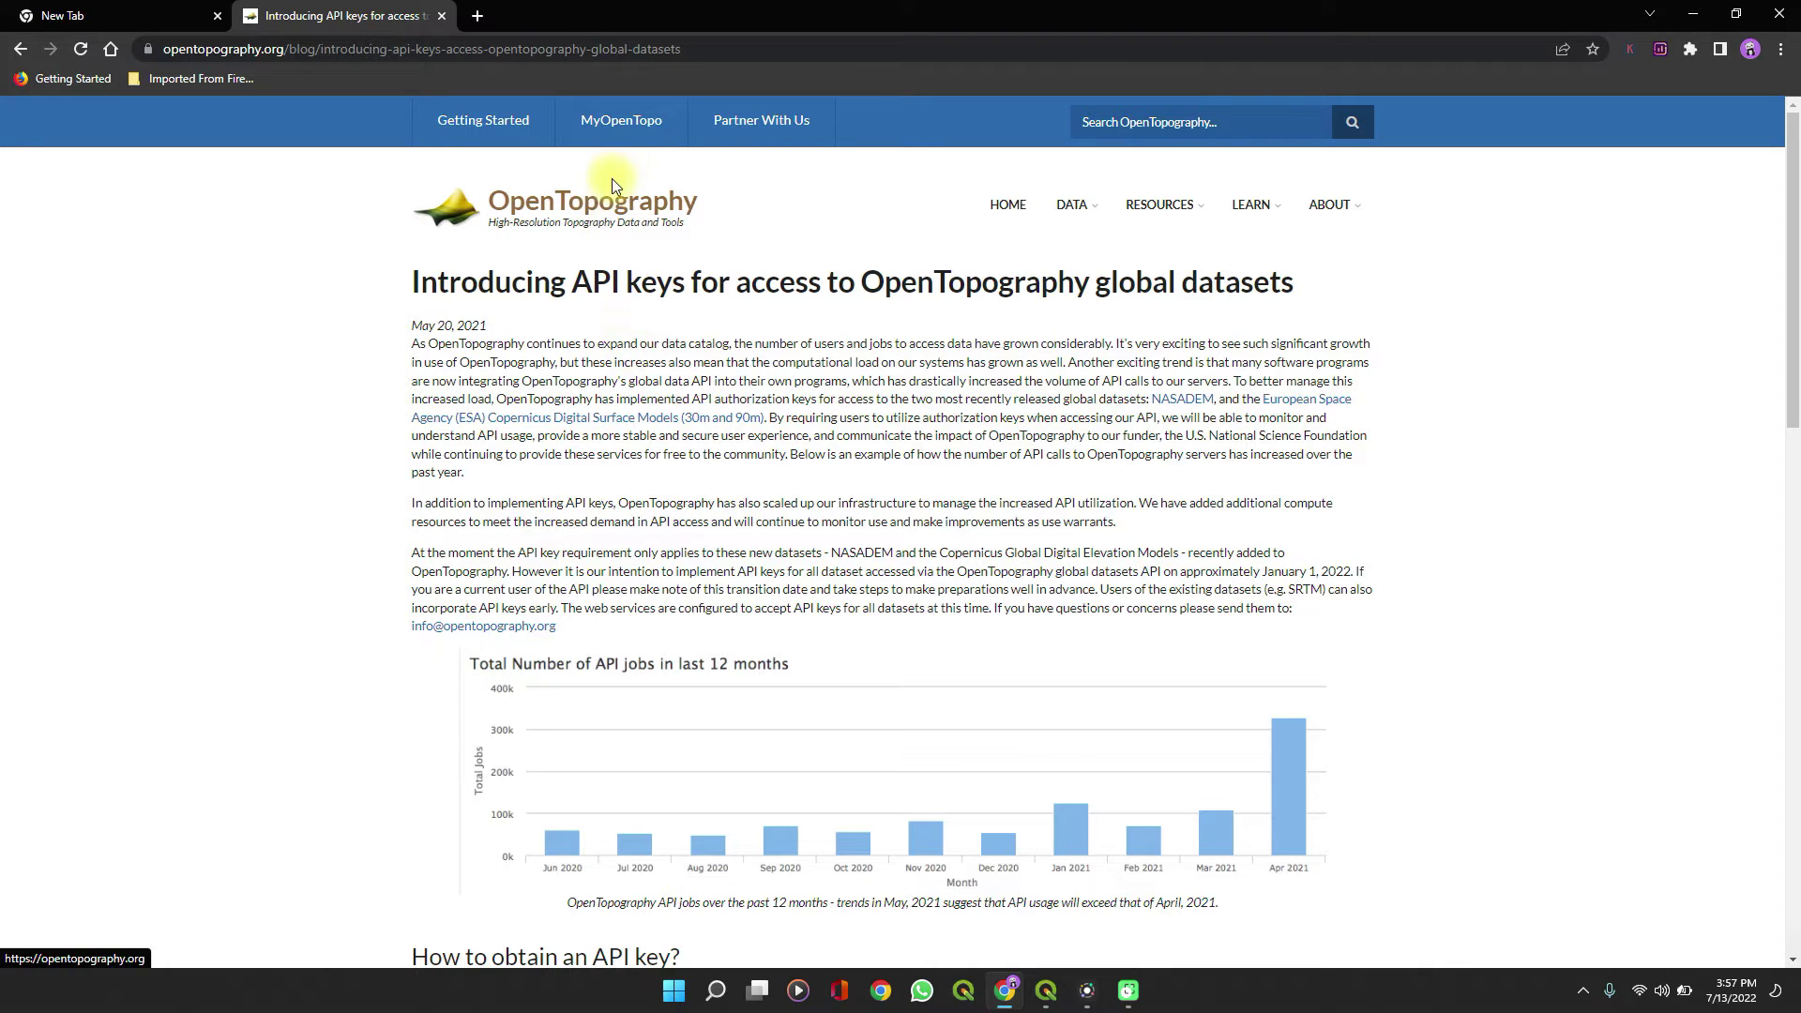
Go to the myOpenTopo Authorizations and API Key page of the account, view the API key, and collapse it again.
click(594, 123)
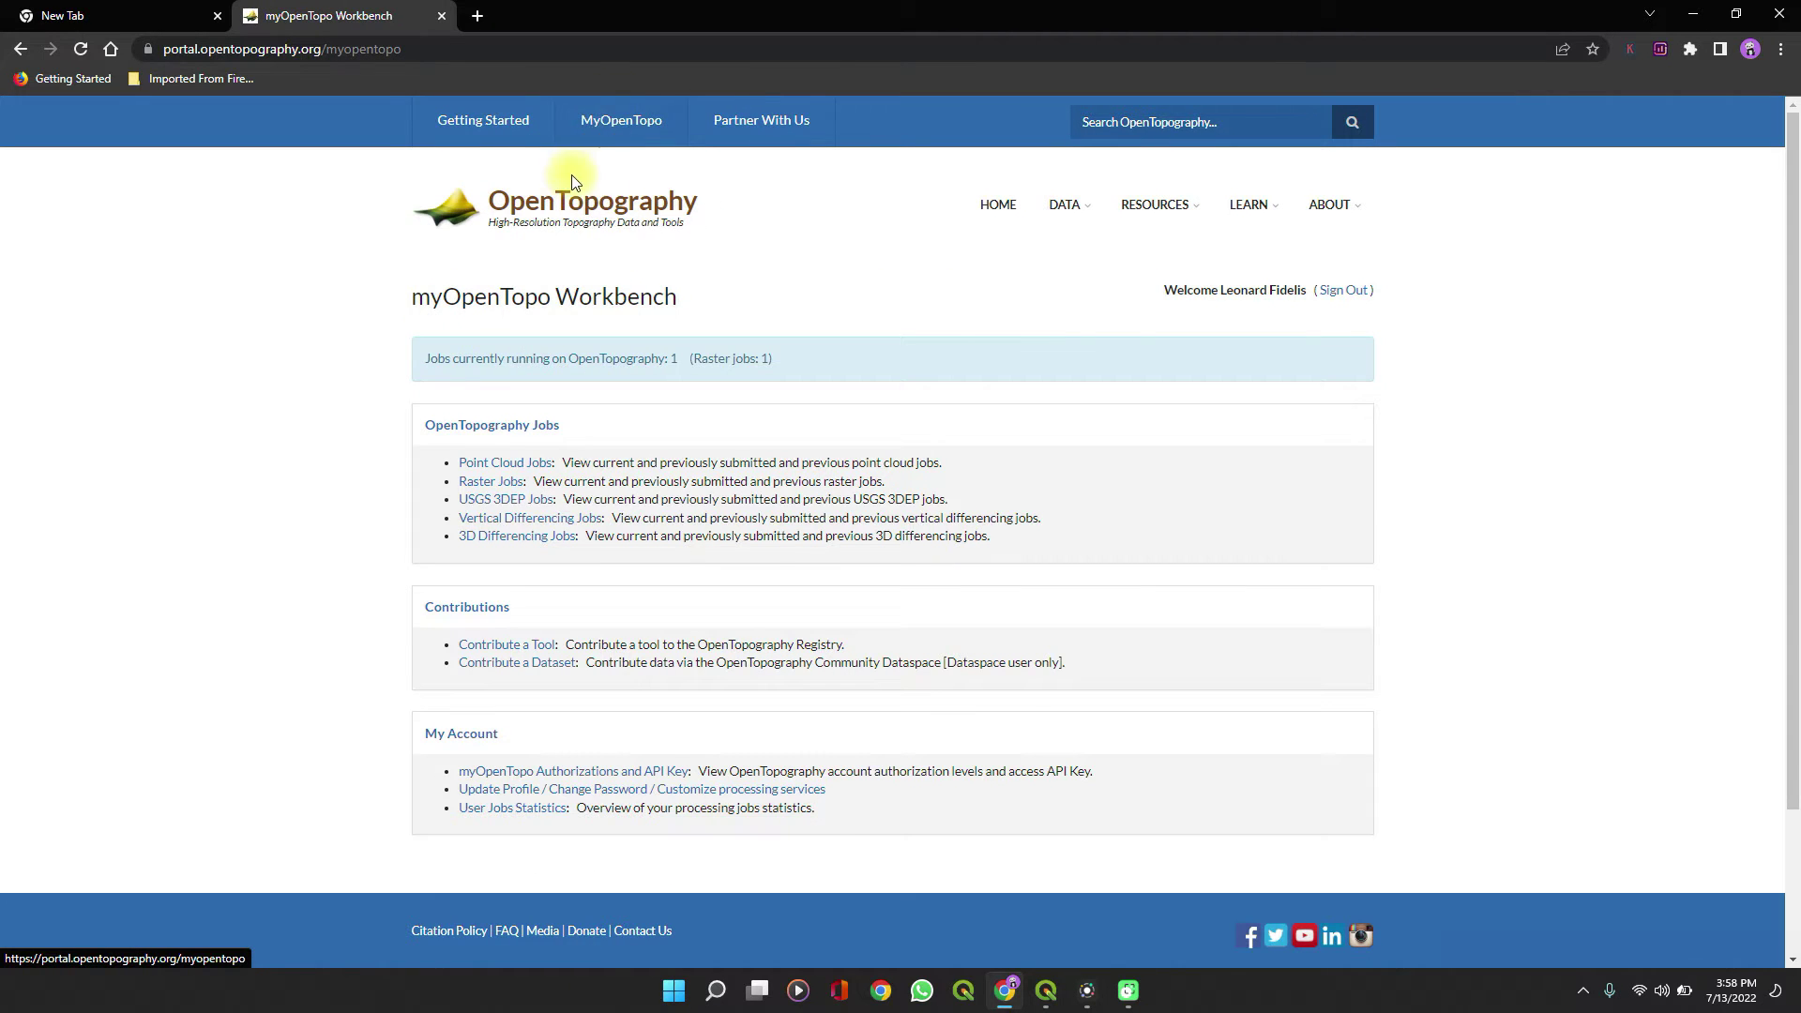
scroll(488, 448, down, 2)
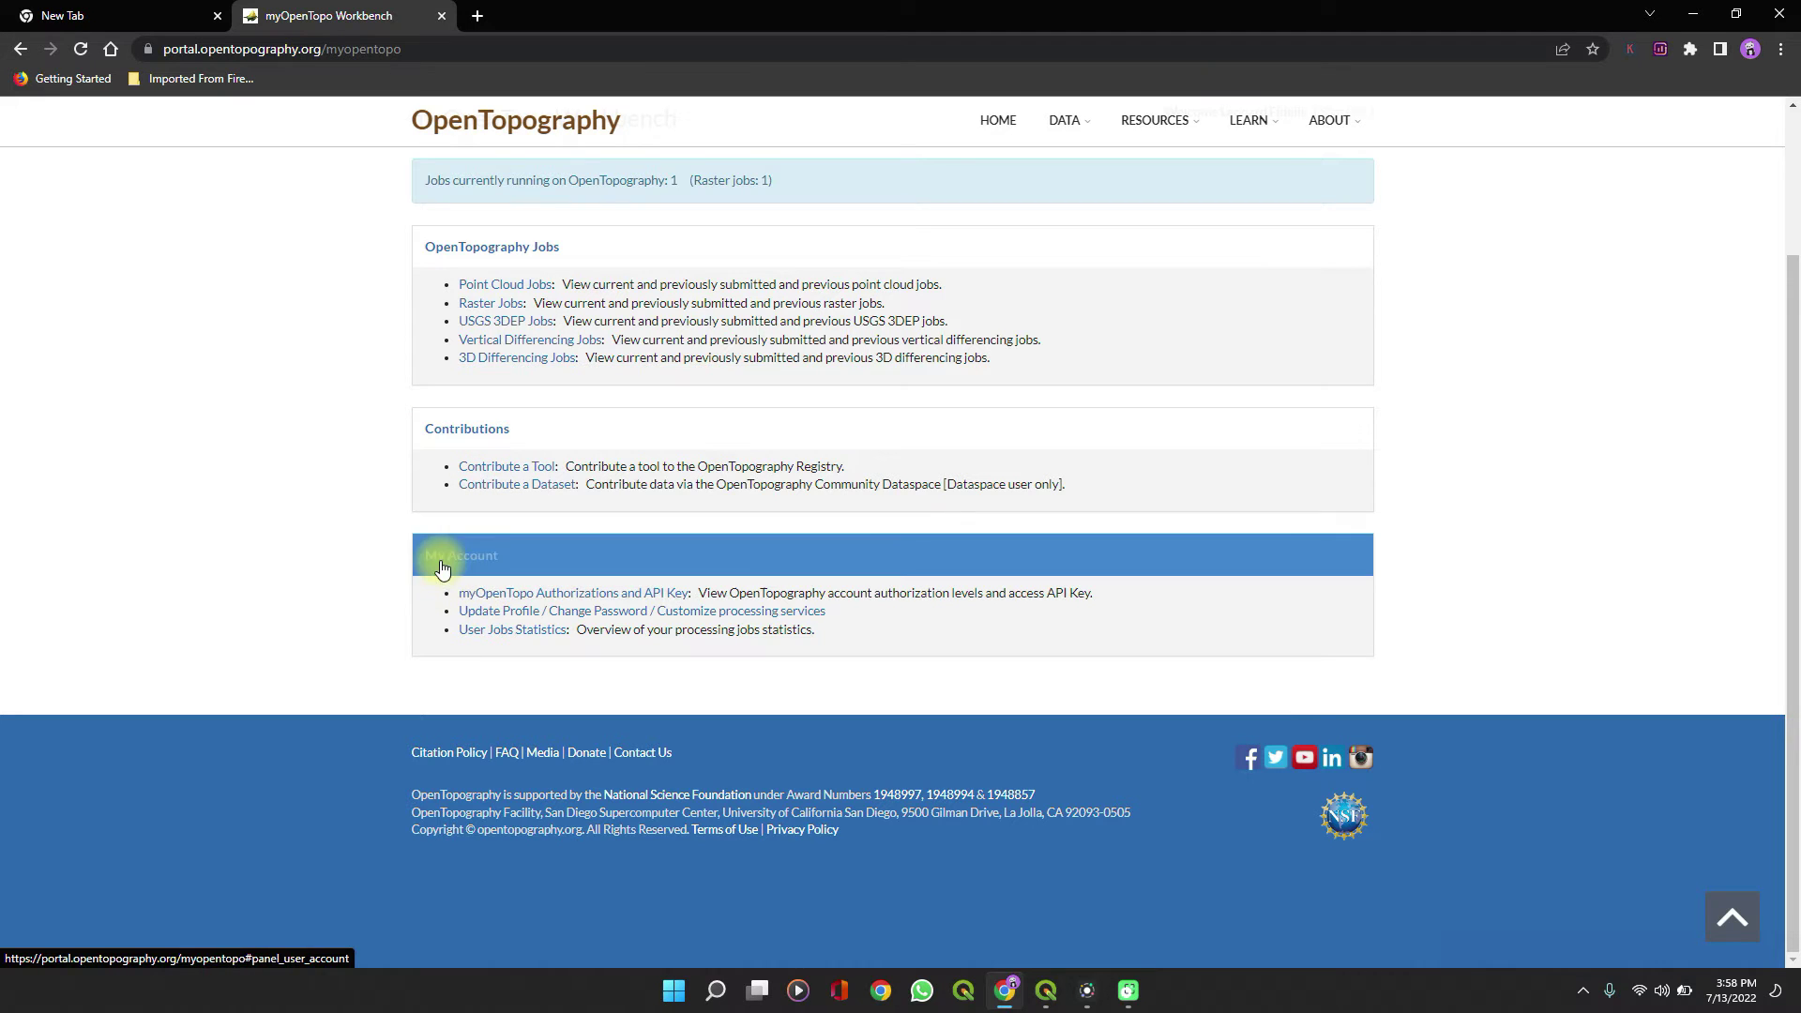
click(493, 597)
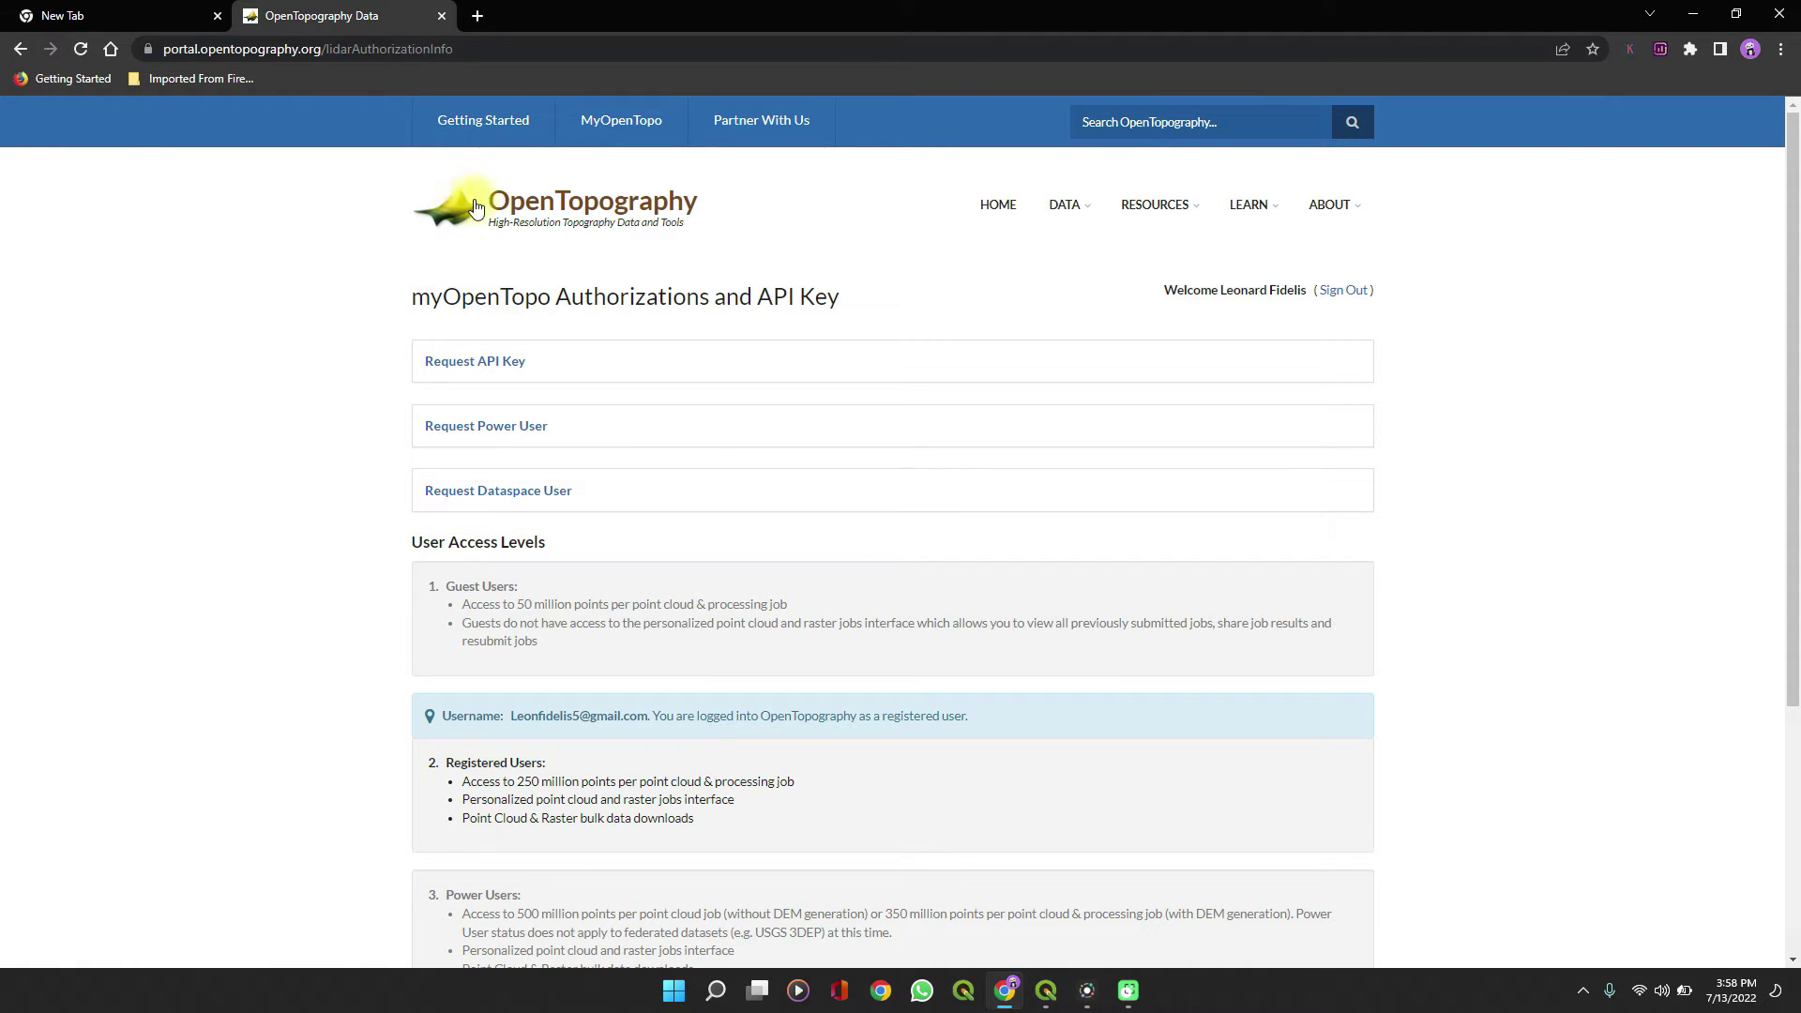
click(465, 363)
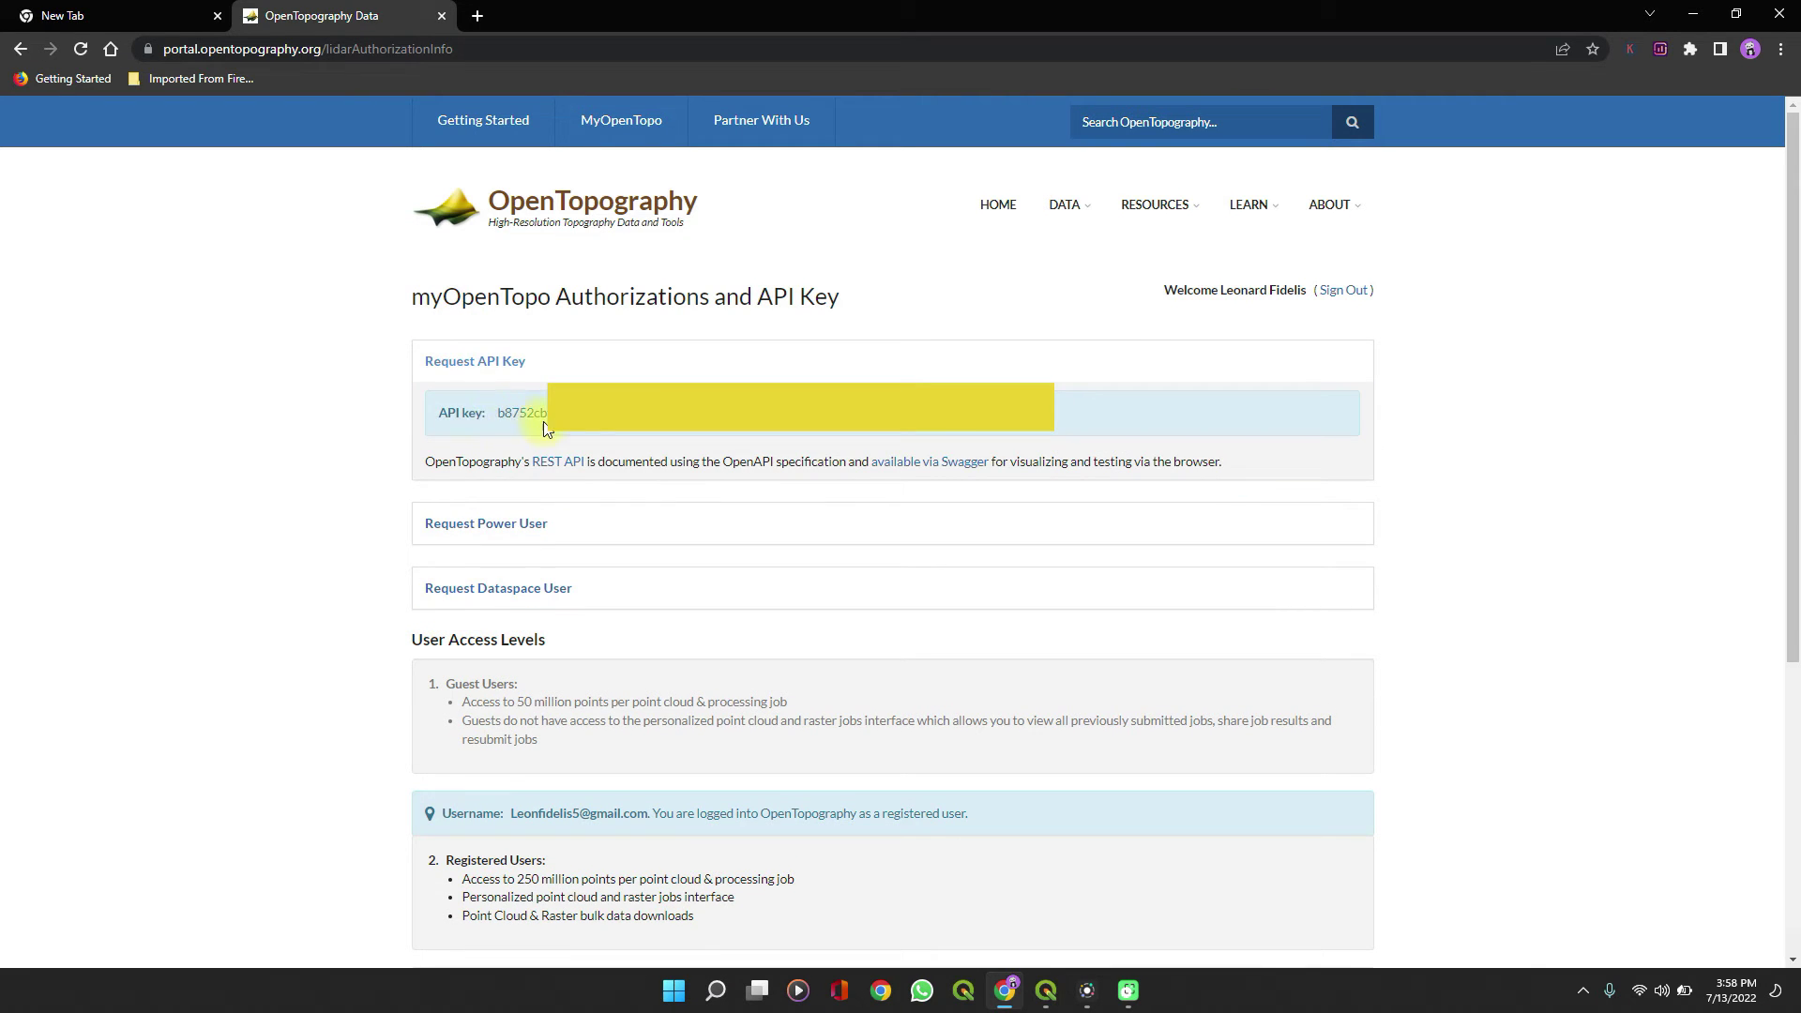
click(487, 366)
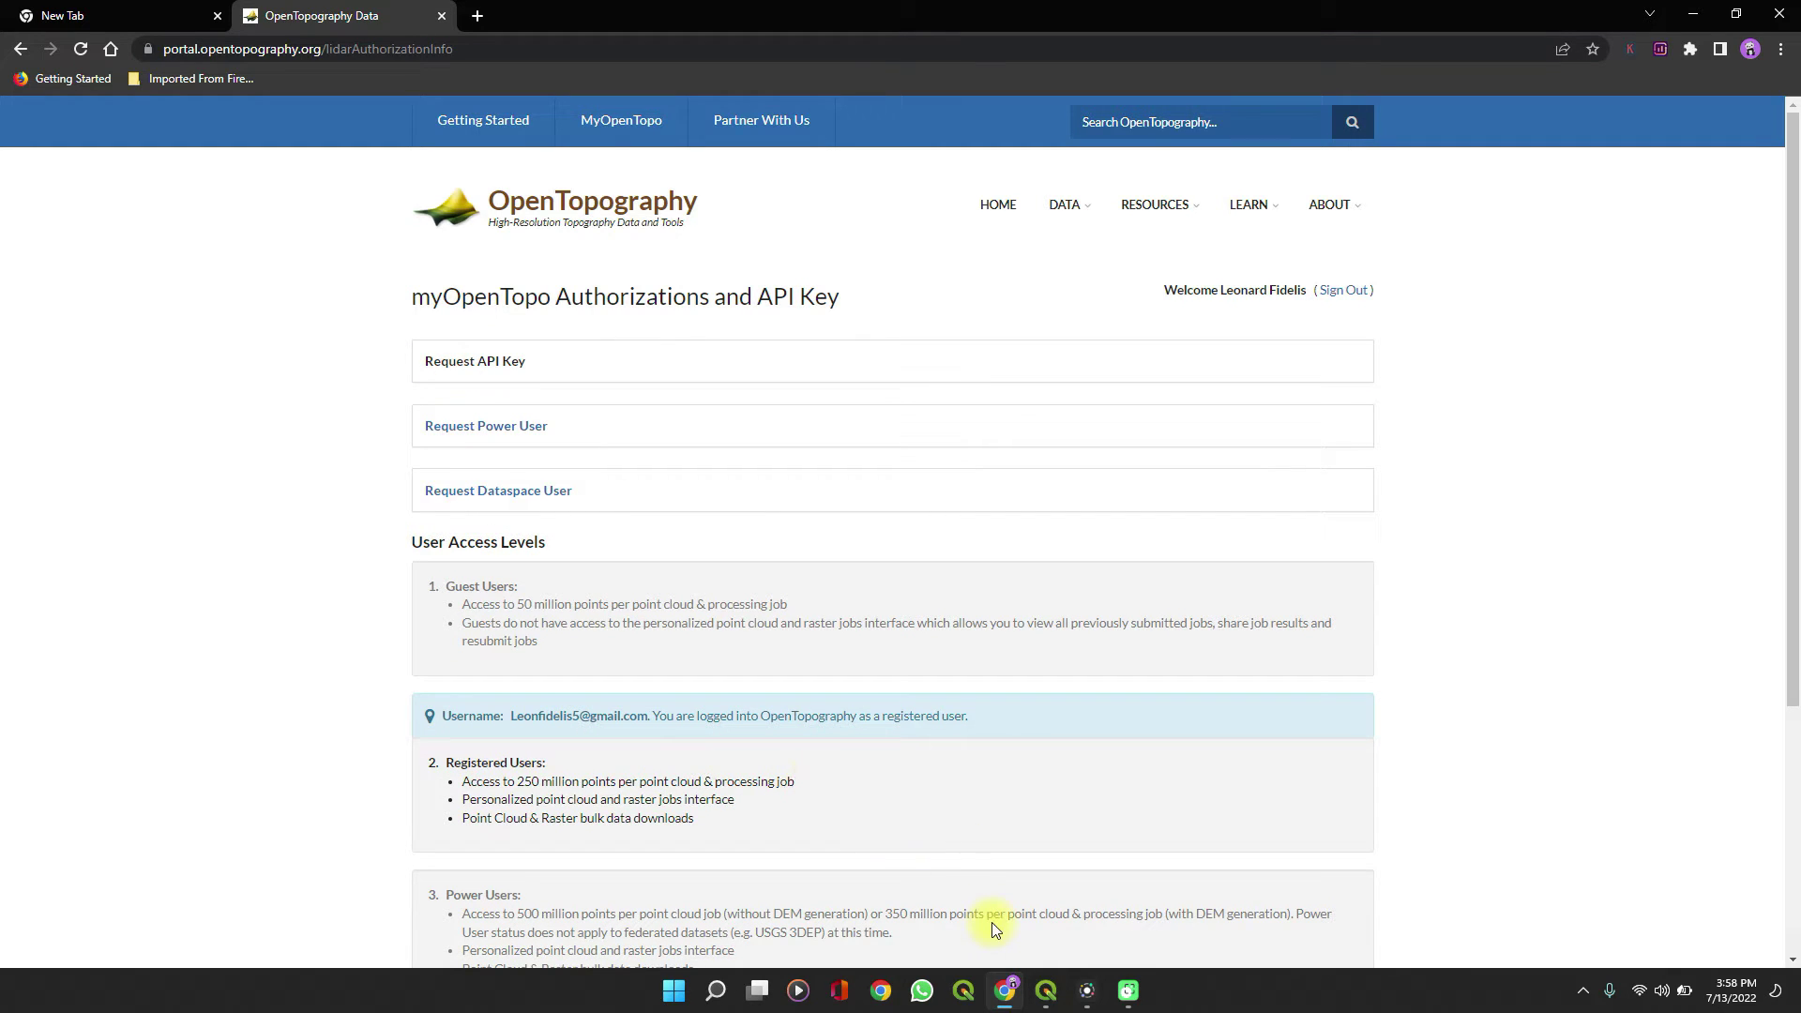
Switch back to QGIS and close the plugin manager.
click(1044, 993)
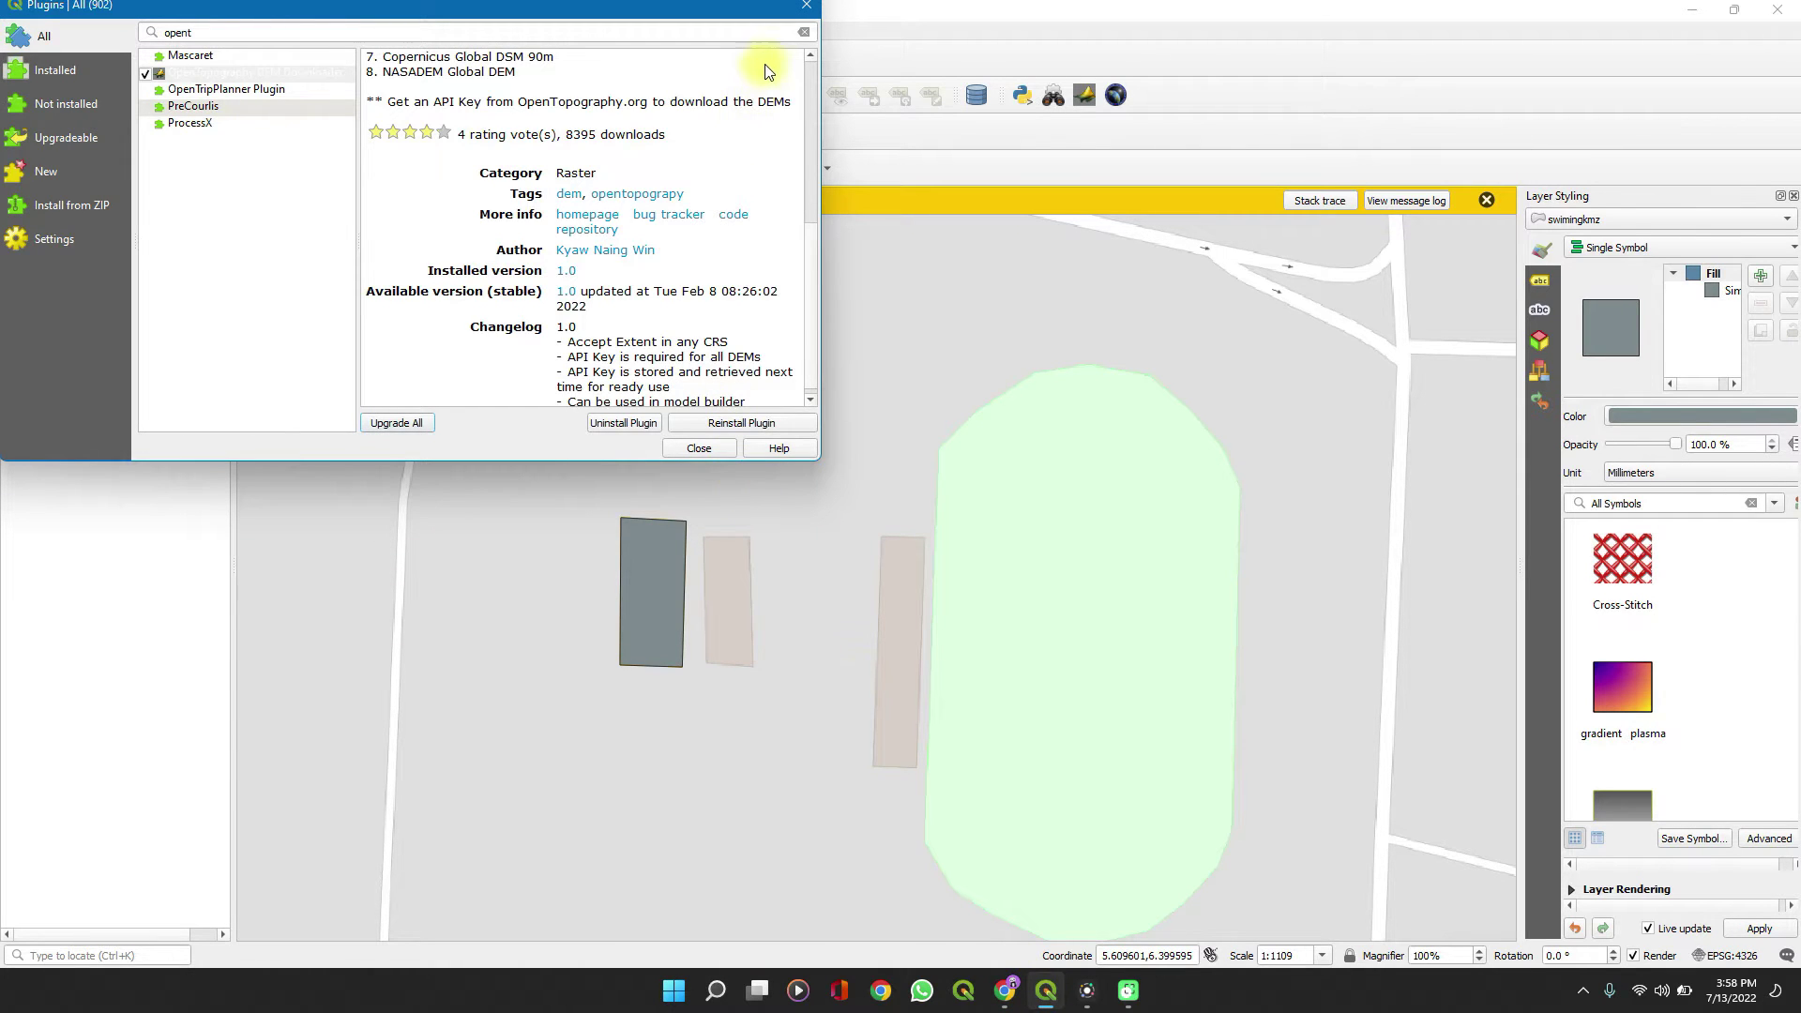
click(811, 11)
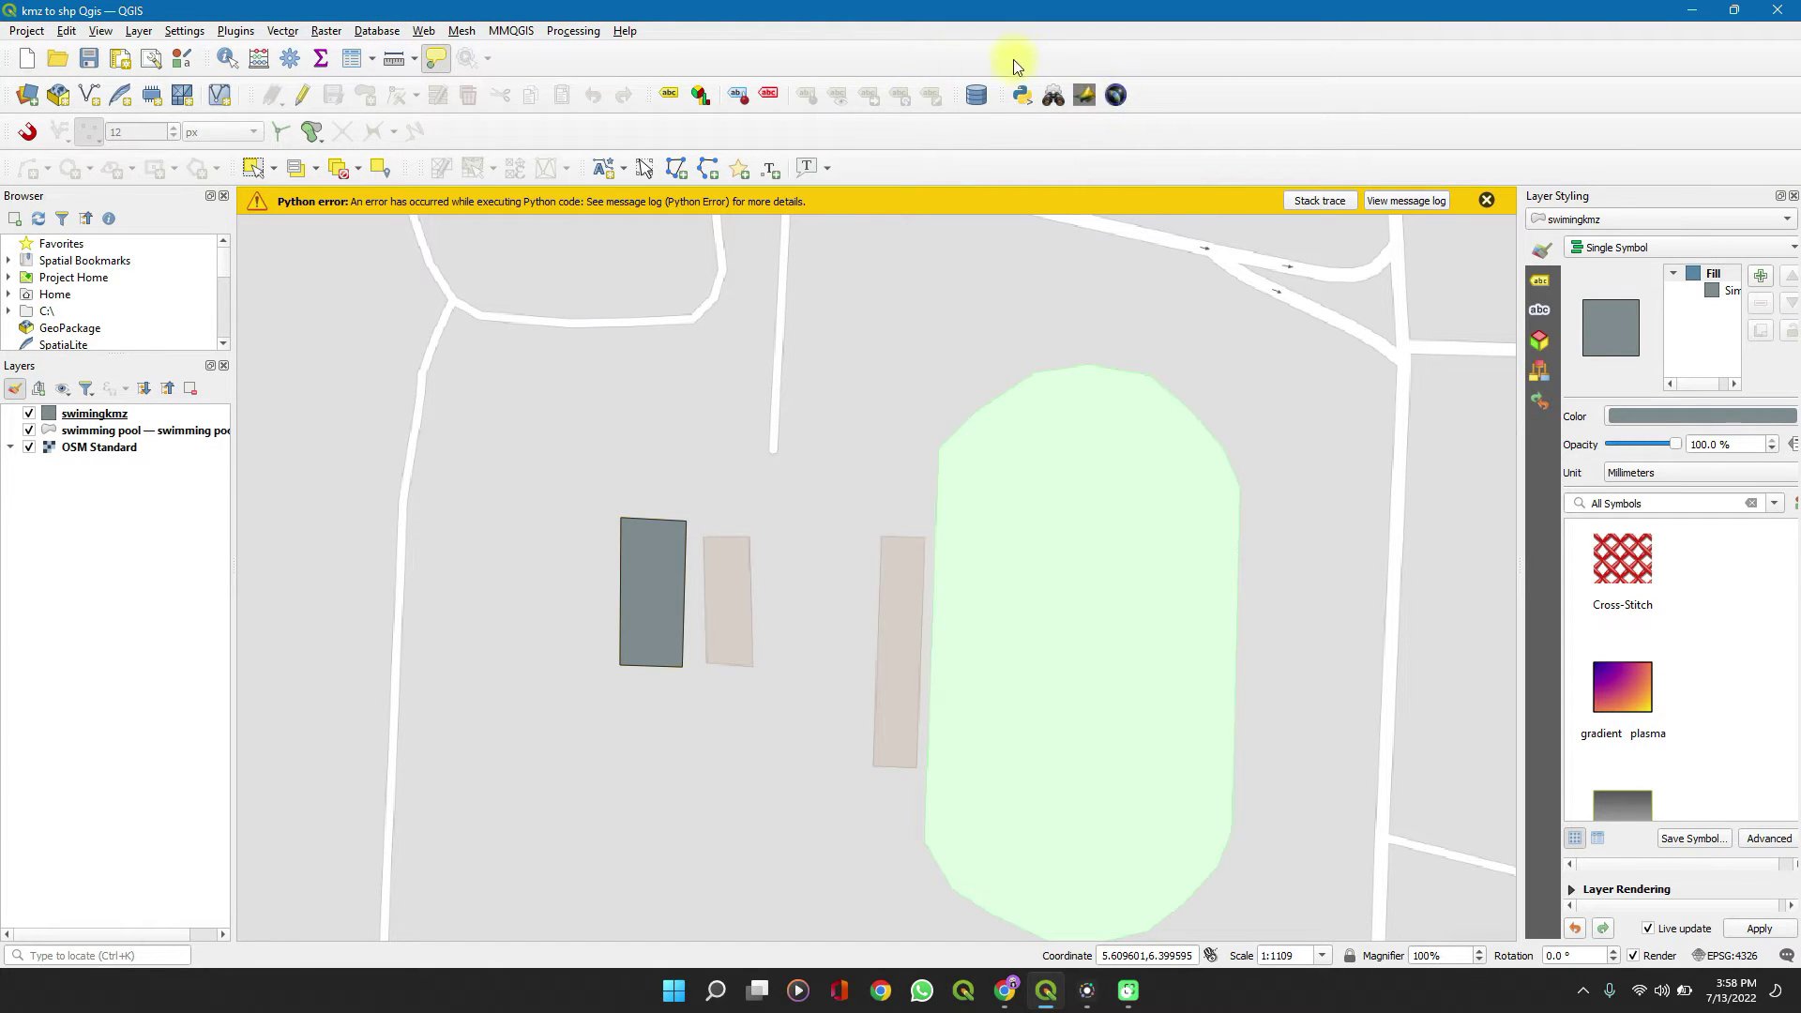
Hide the Plugins Toolbar and show it again.
right_click(1186, 65)
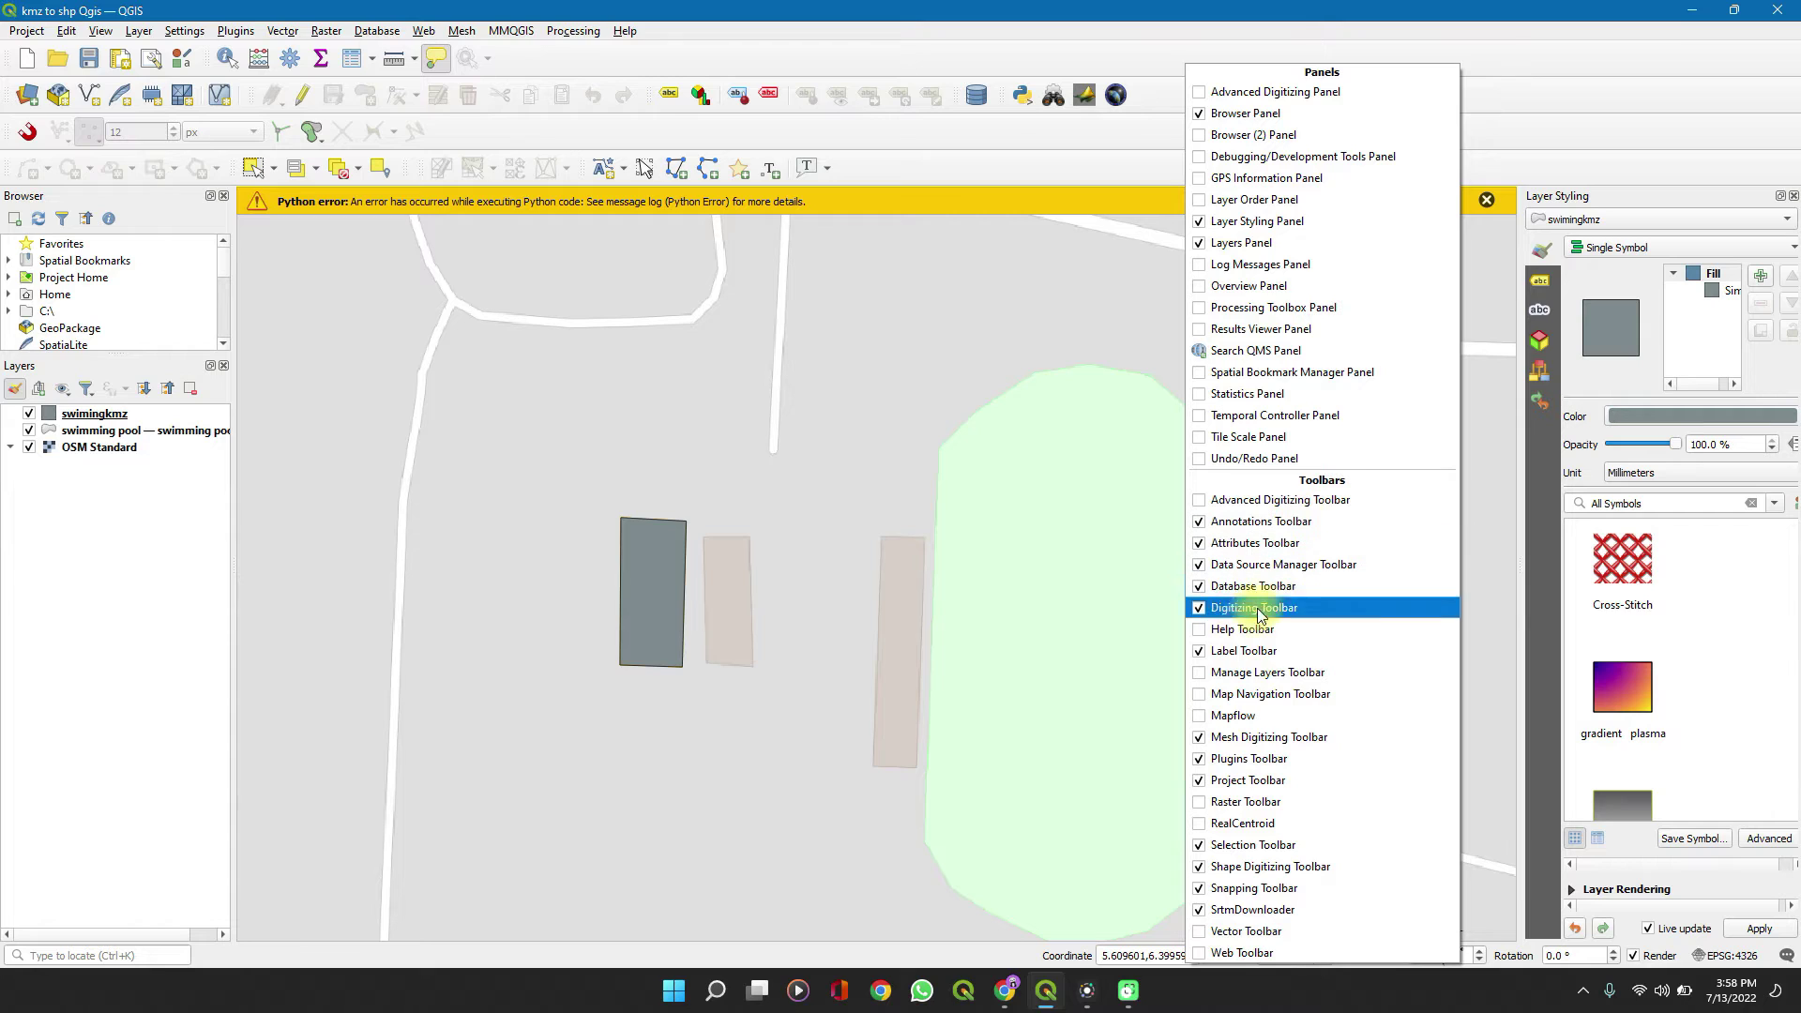
click(1199, 762)
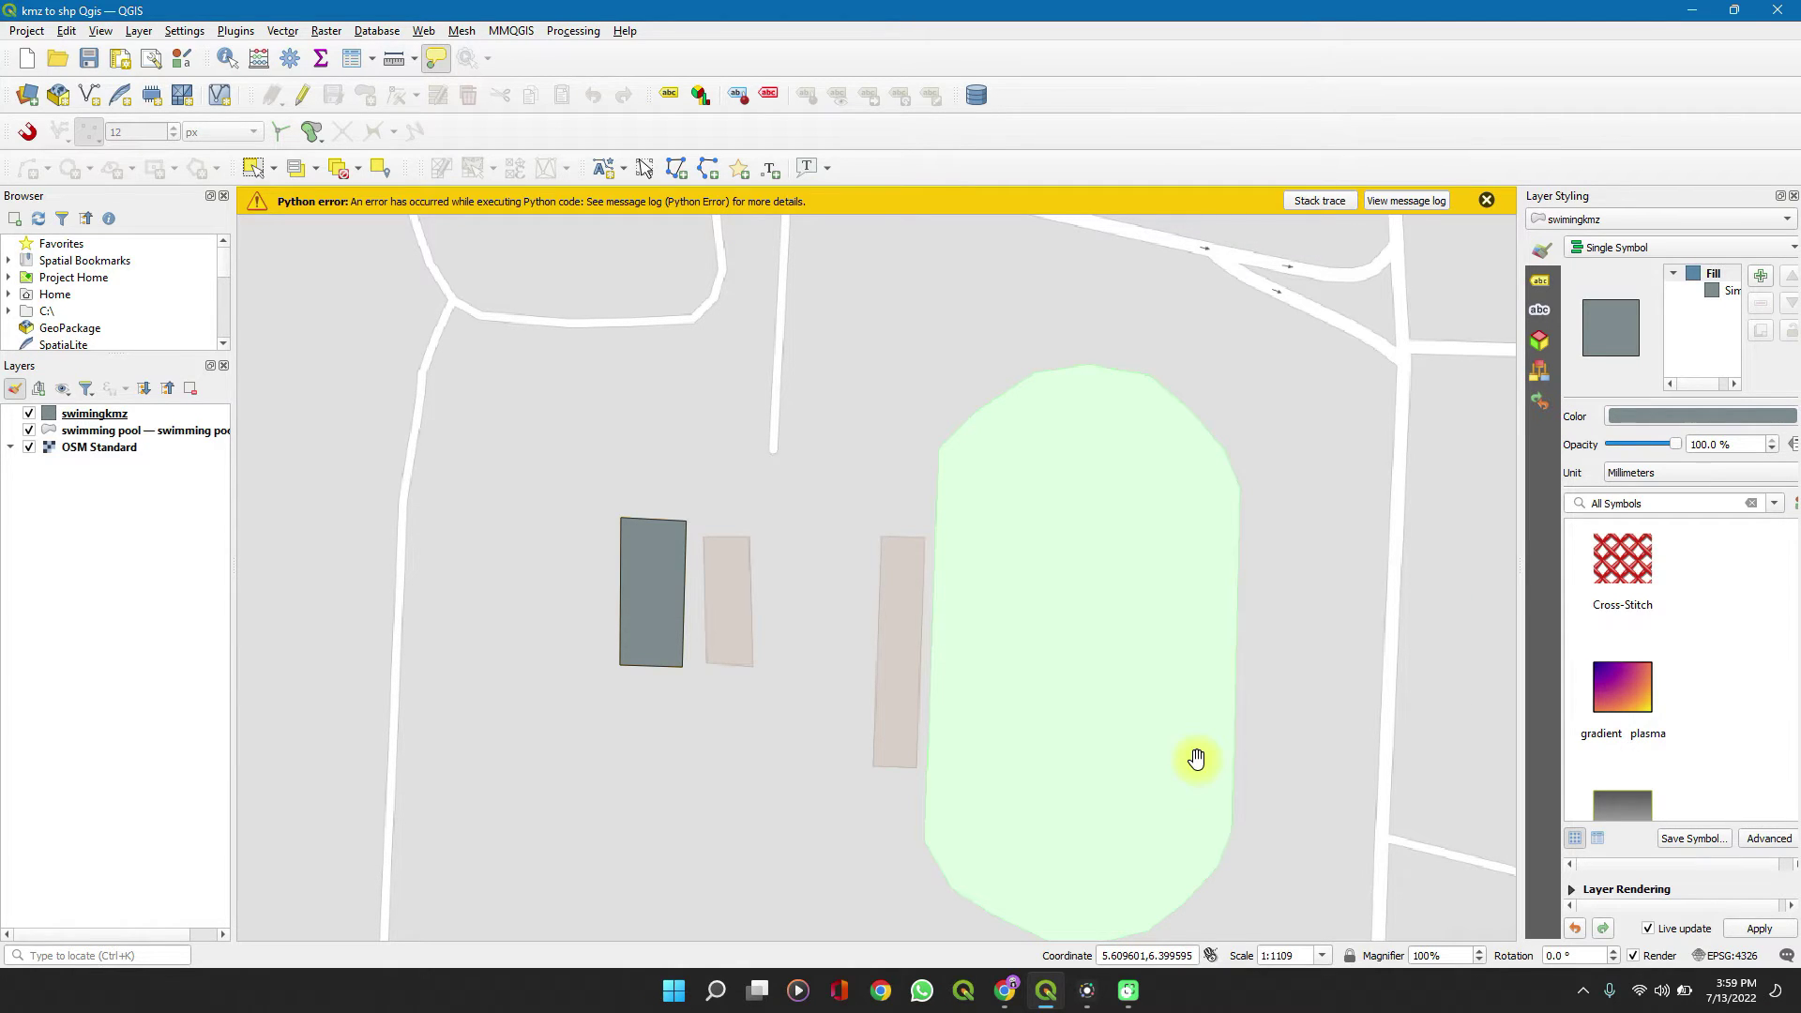
right_click(1188, 95)
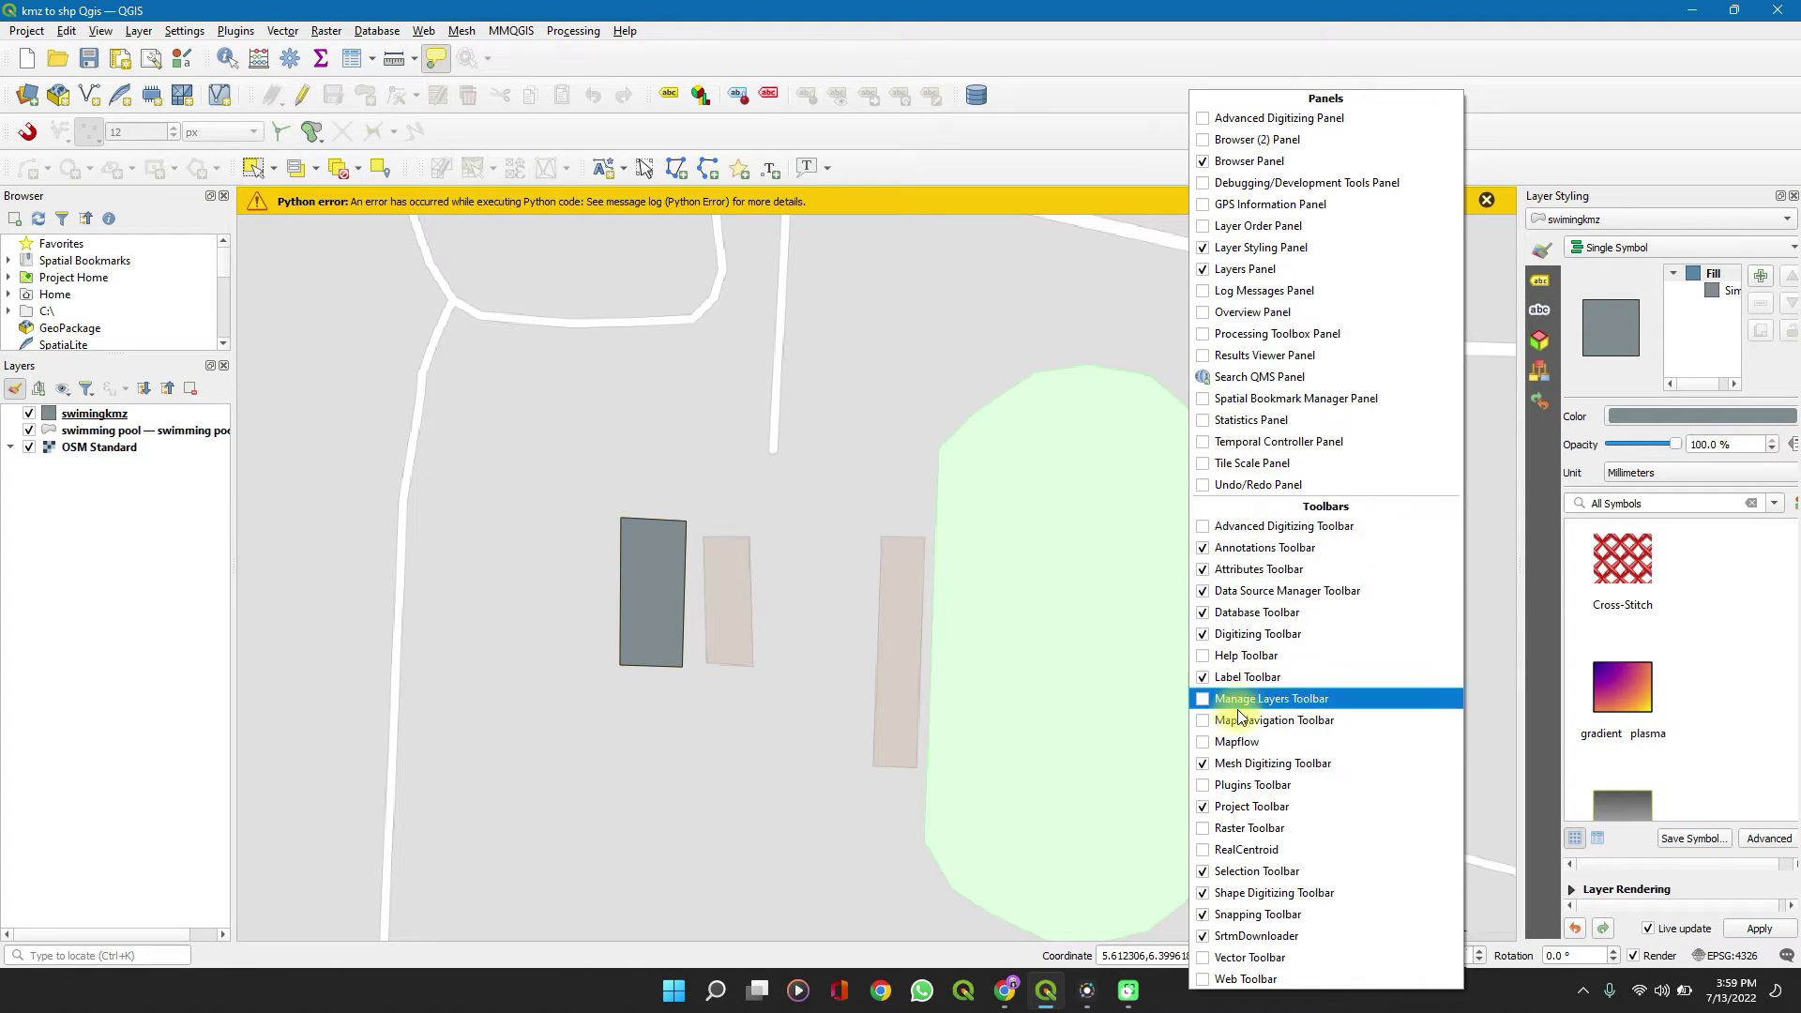
click(1206, 784)
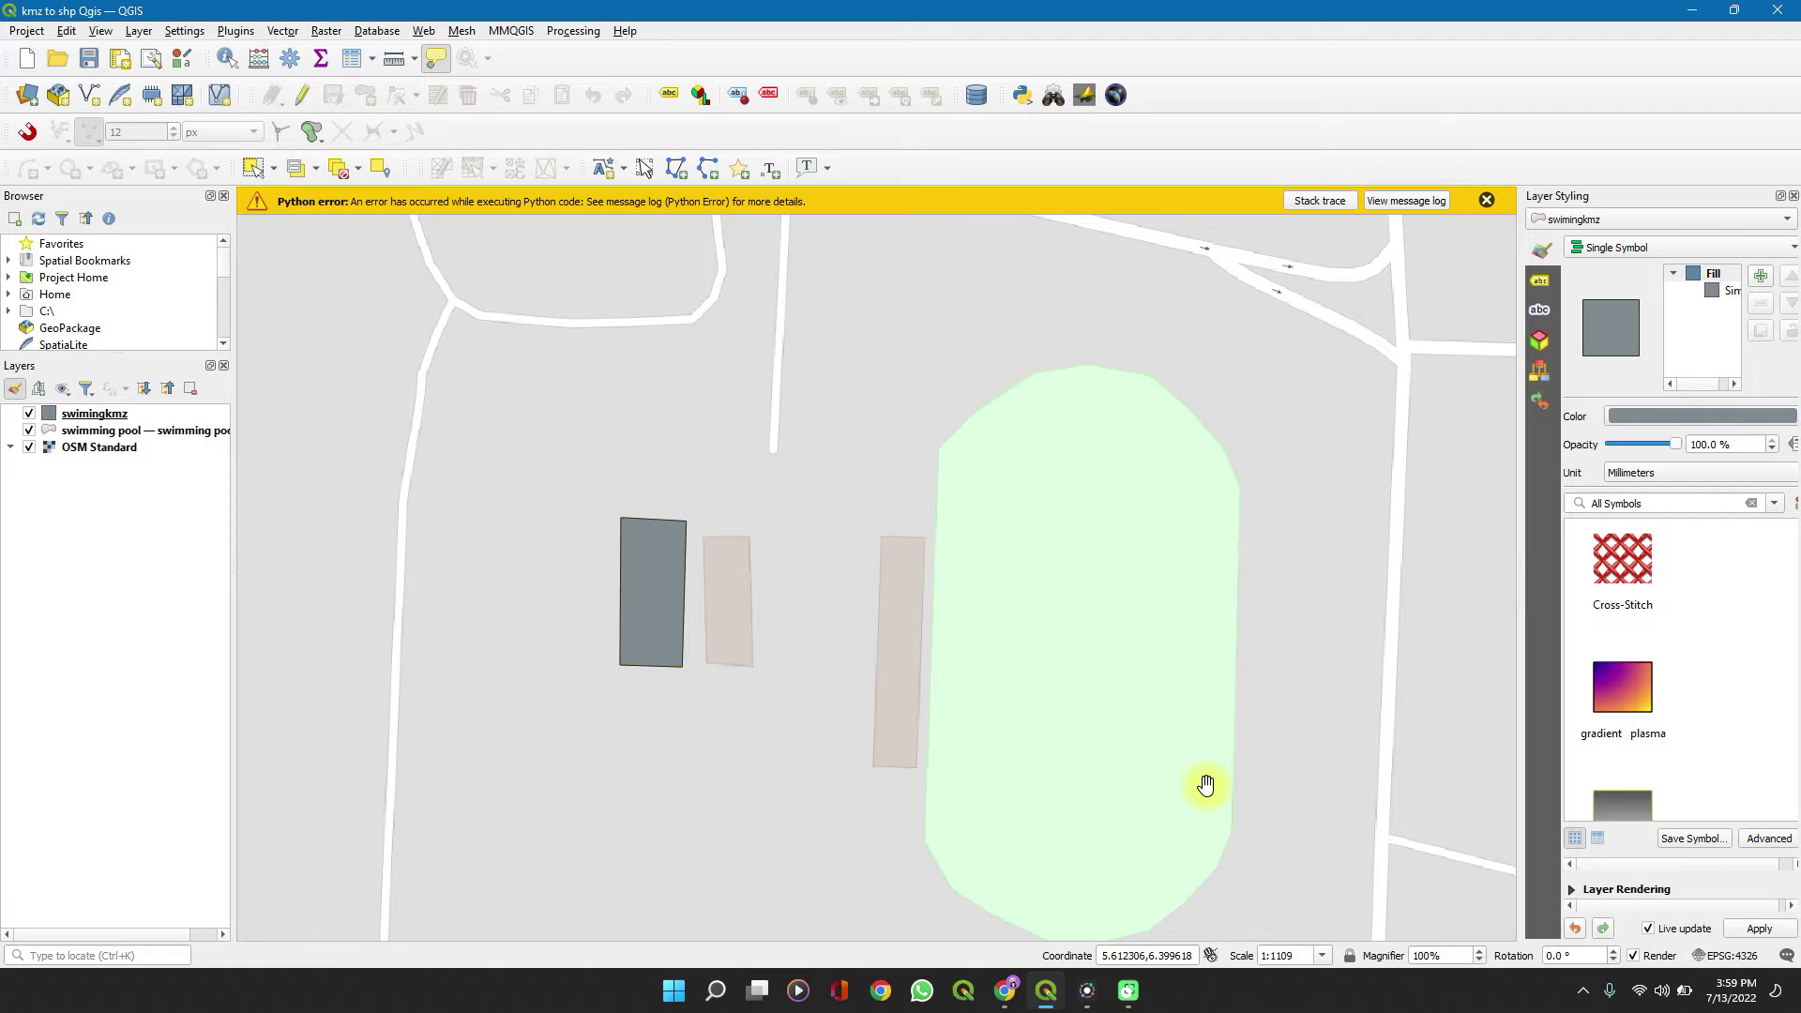
Open the OpenTopography DEM Downloader, choose Copernicus Global DSM 30m, and set the download extent to the map canvas extent.
click(1084, 98)
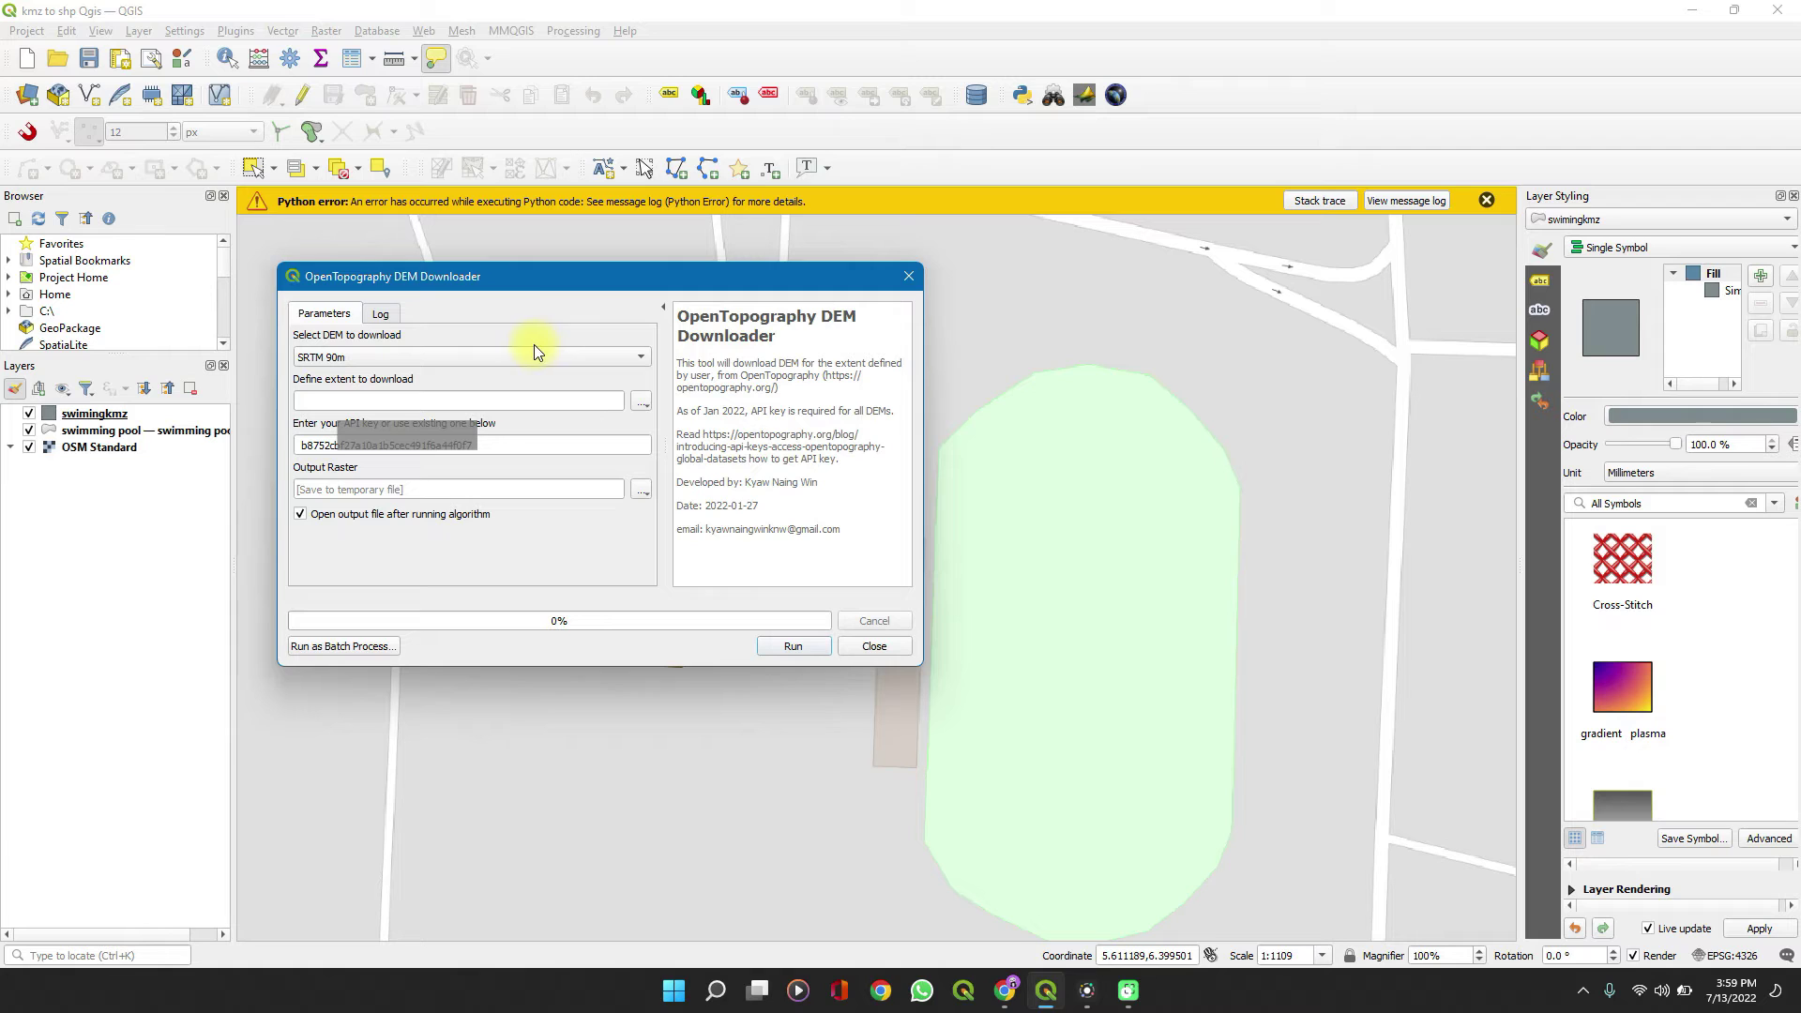
click(360, 361)
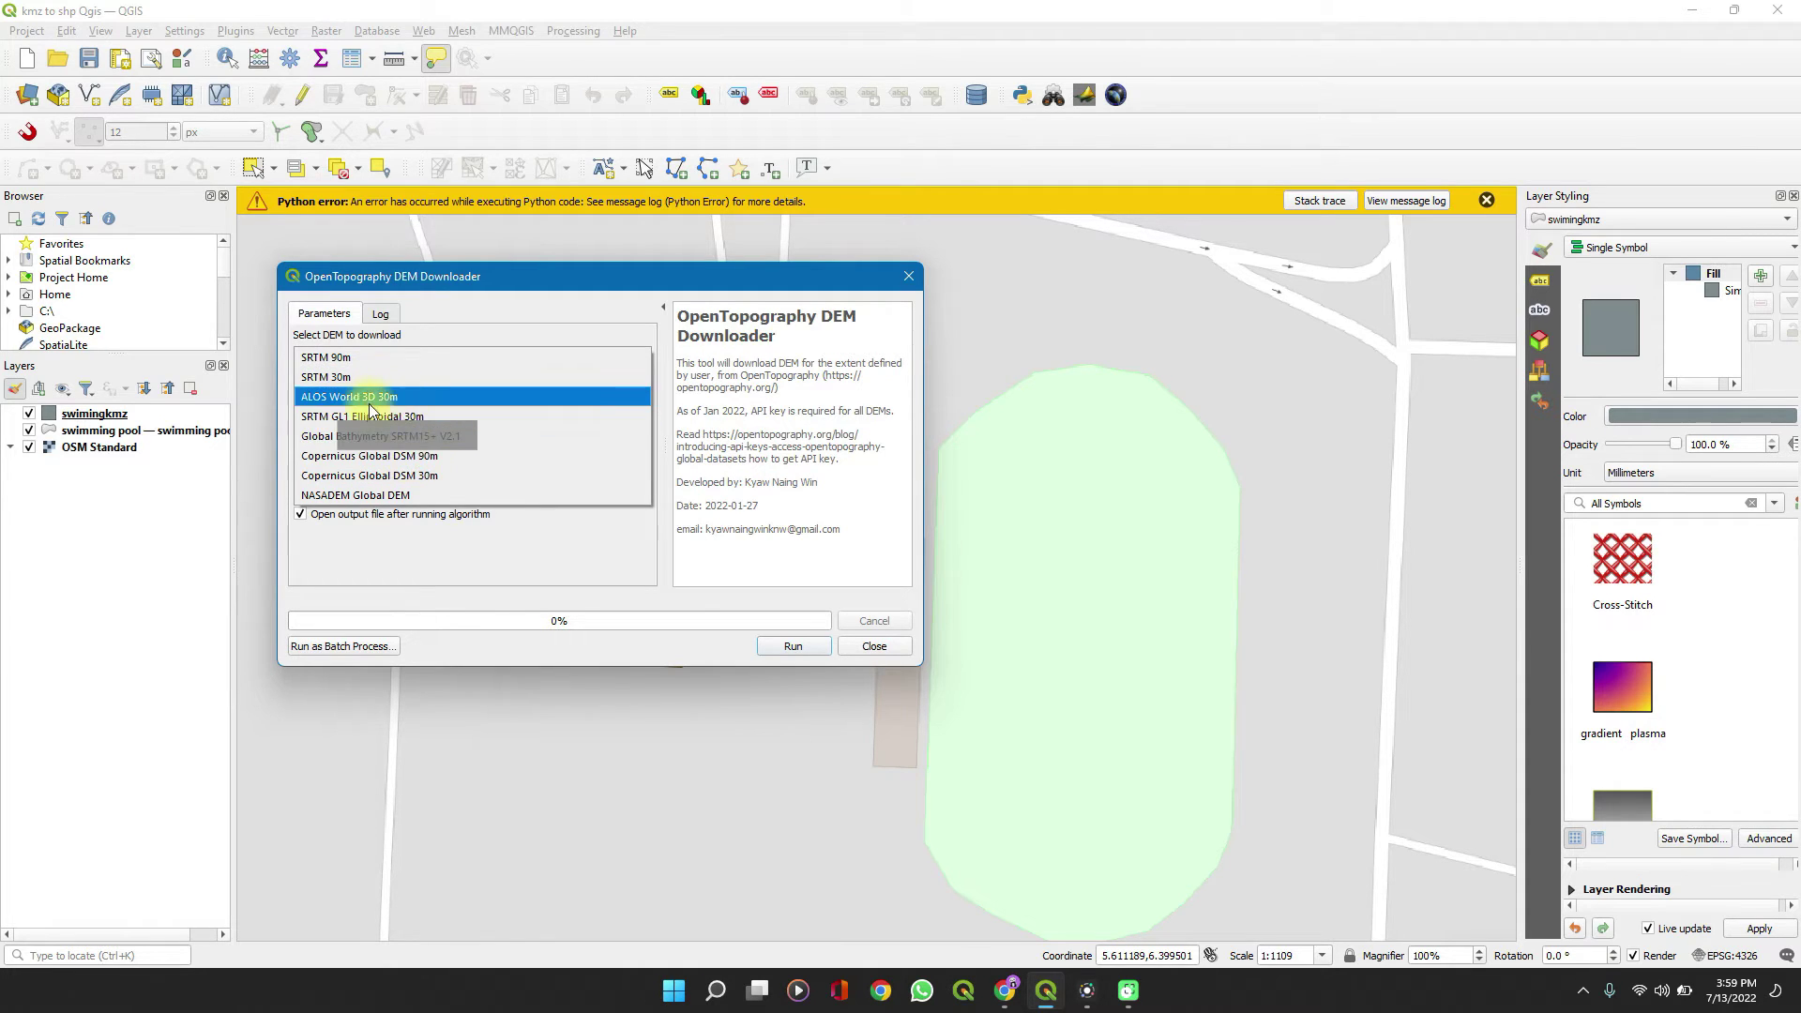
click(368, 475)
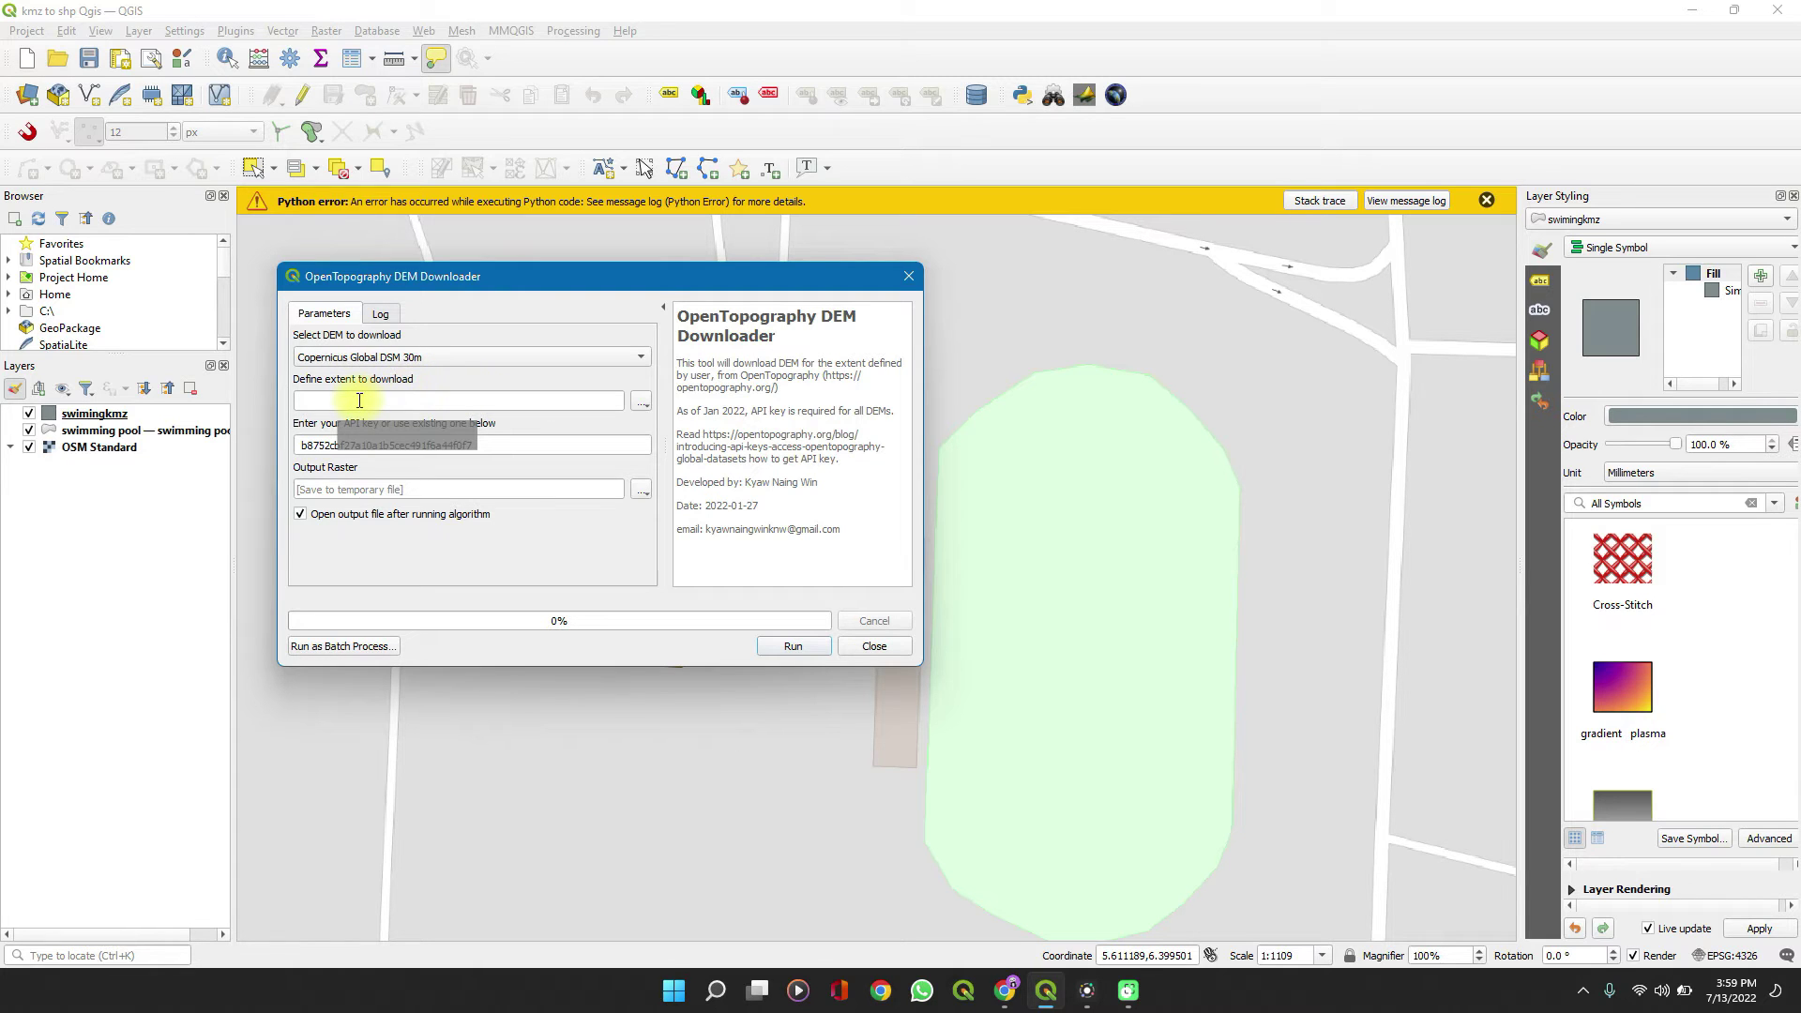
click(640, 405)
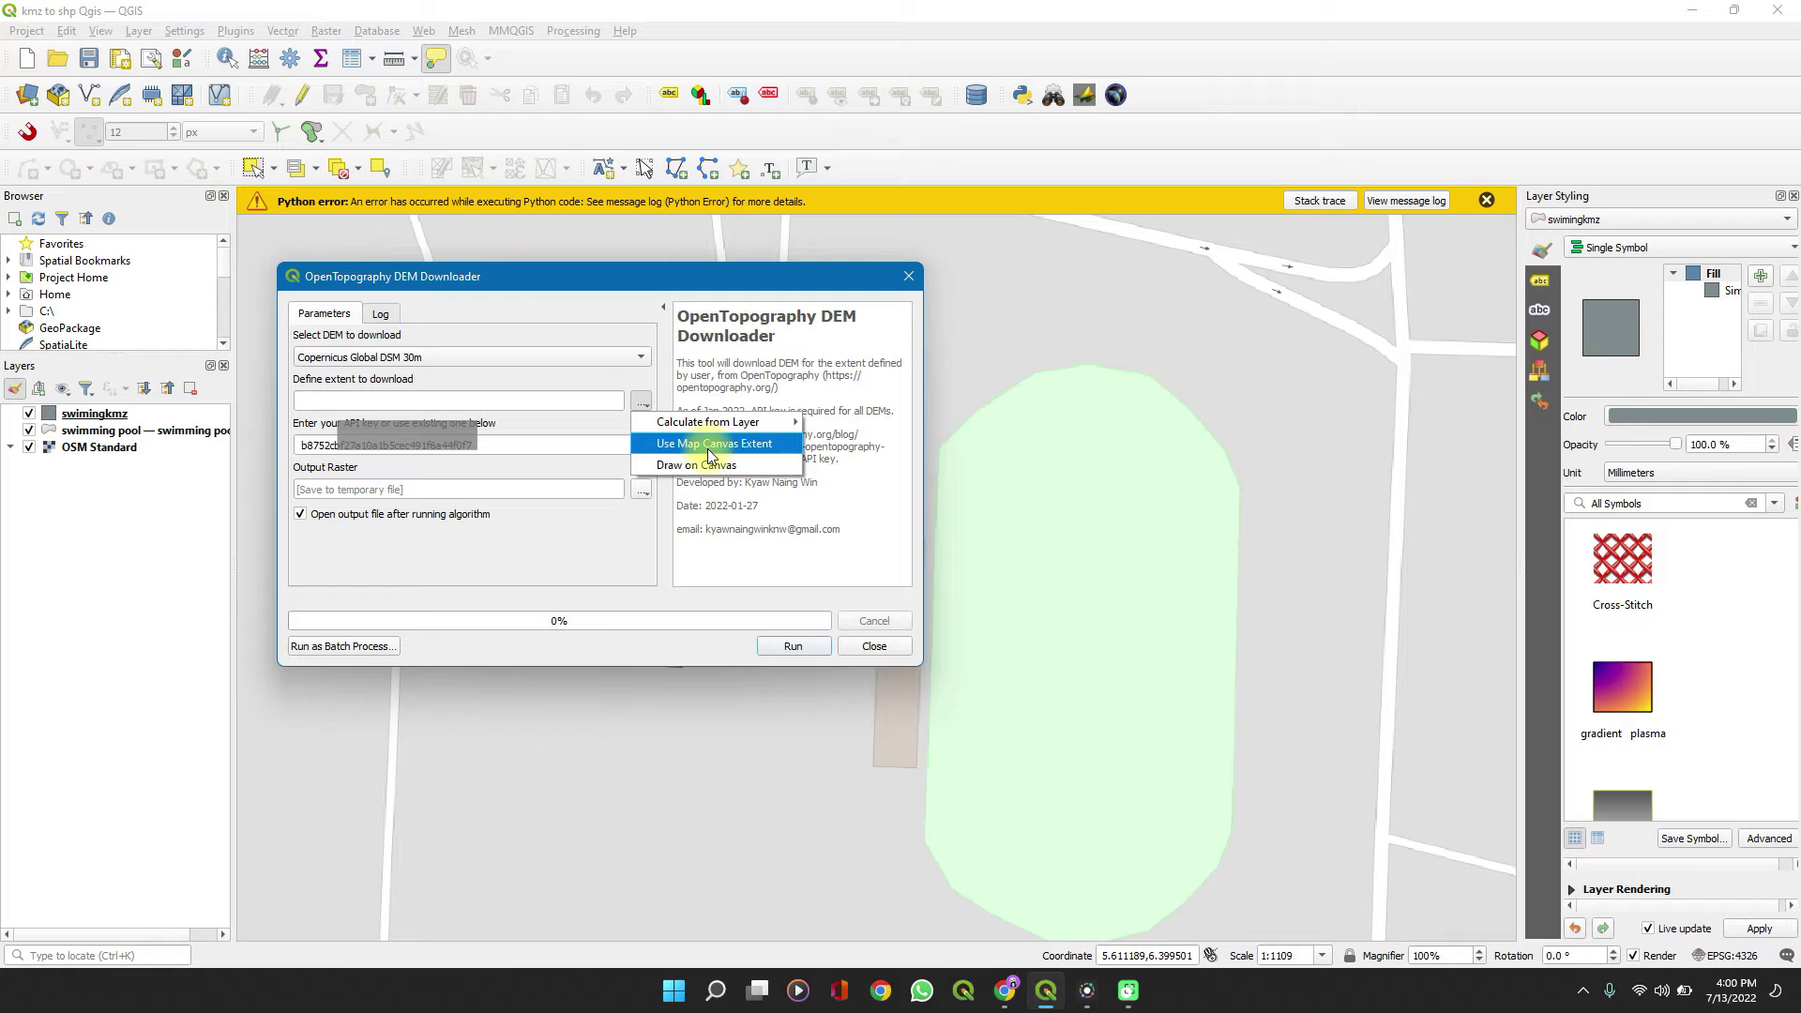
click(709, 450)
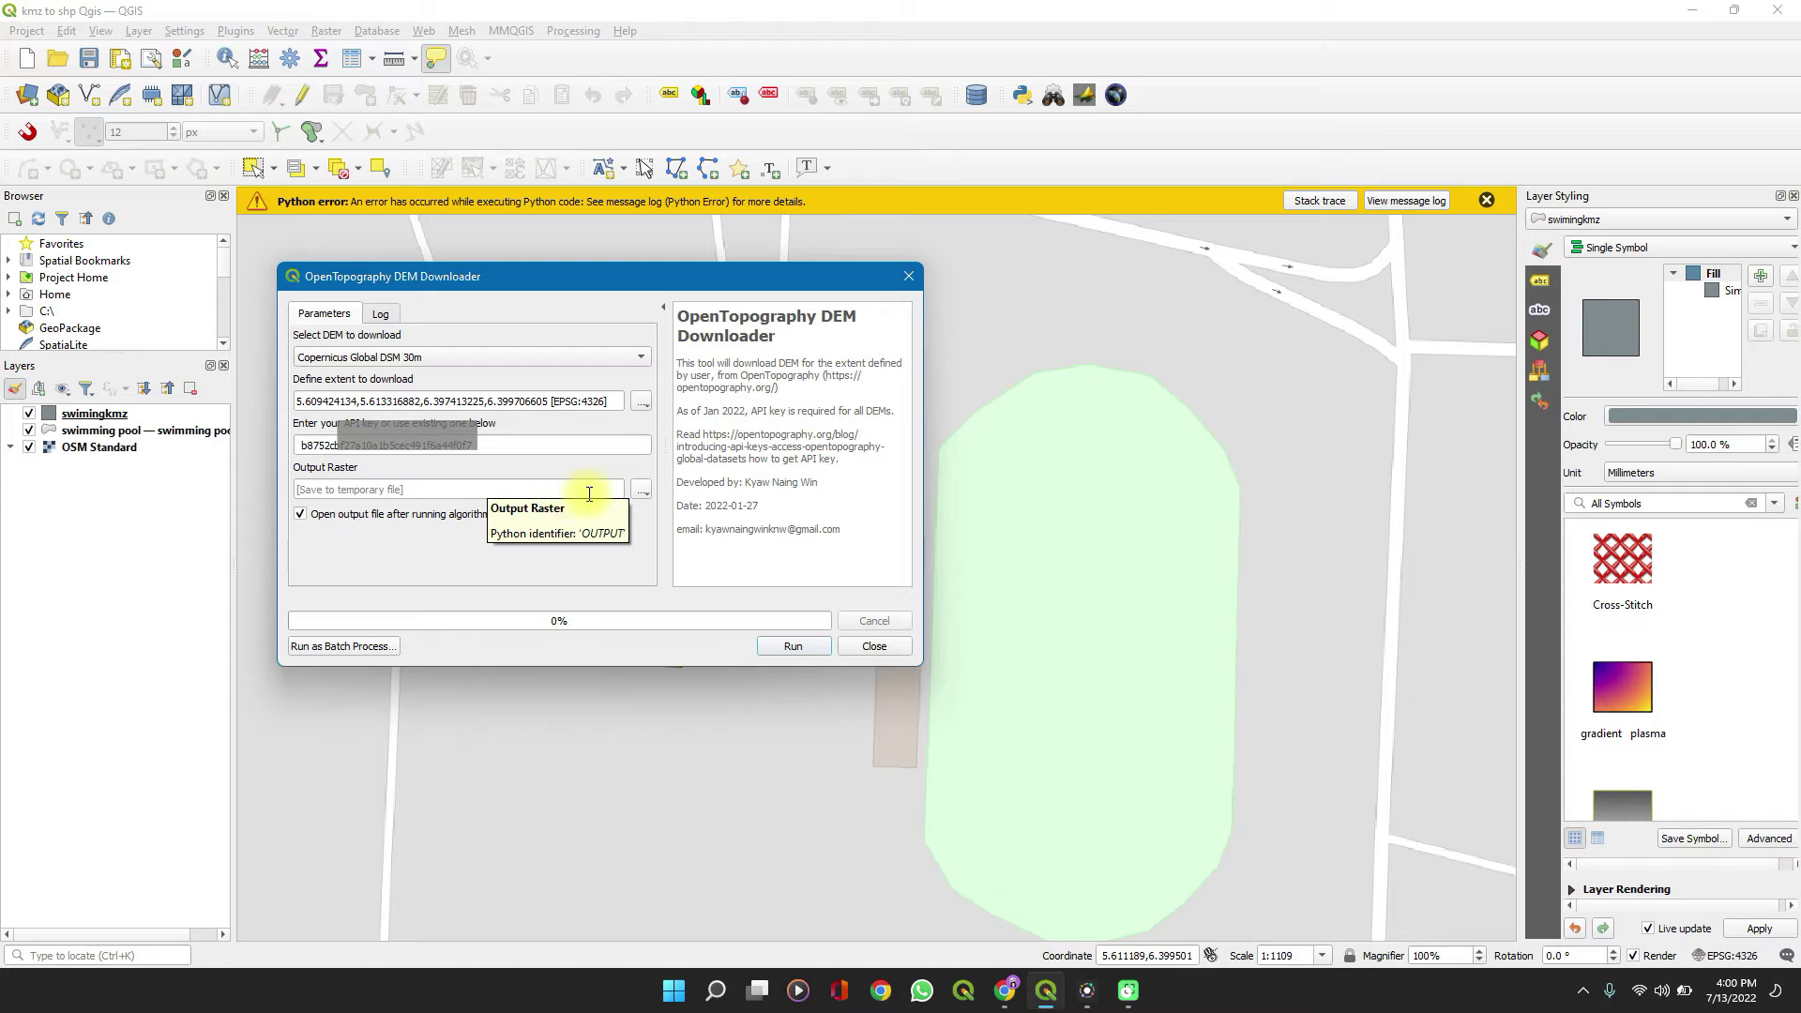
Set the DEM output raster to be saved as the TIF file "Spatial data hub" in the Projects folder.
click(645, 493)
click(644, 493)
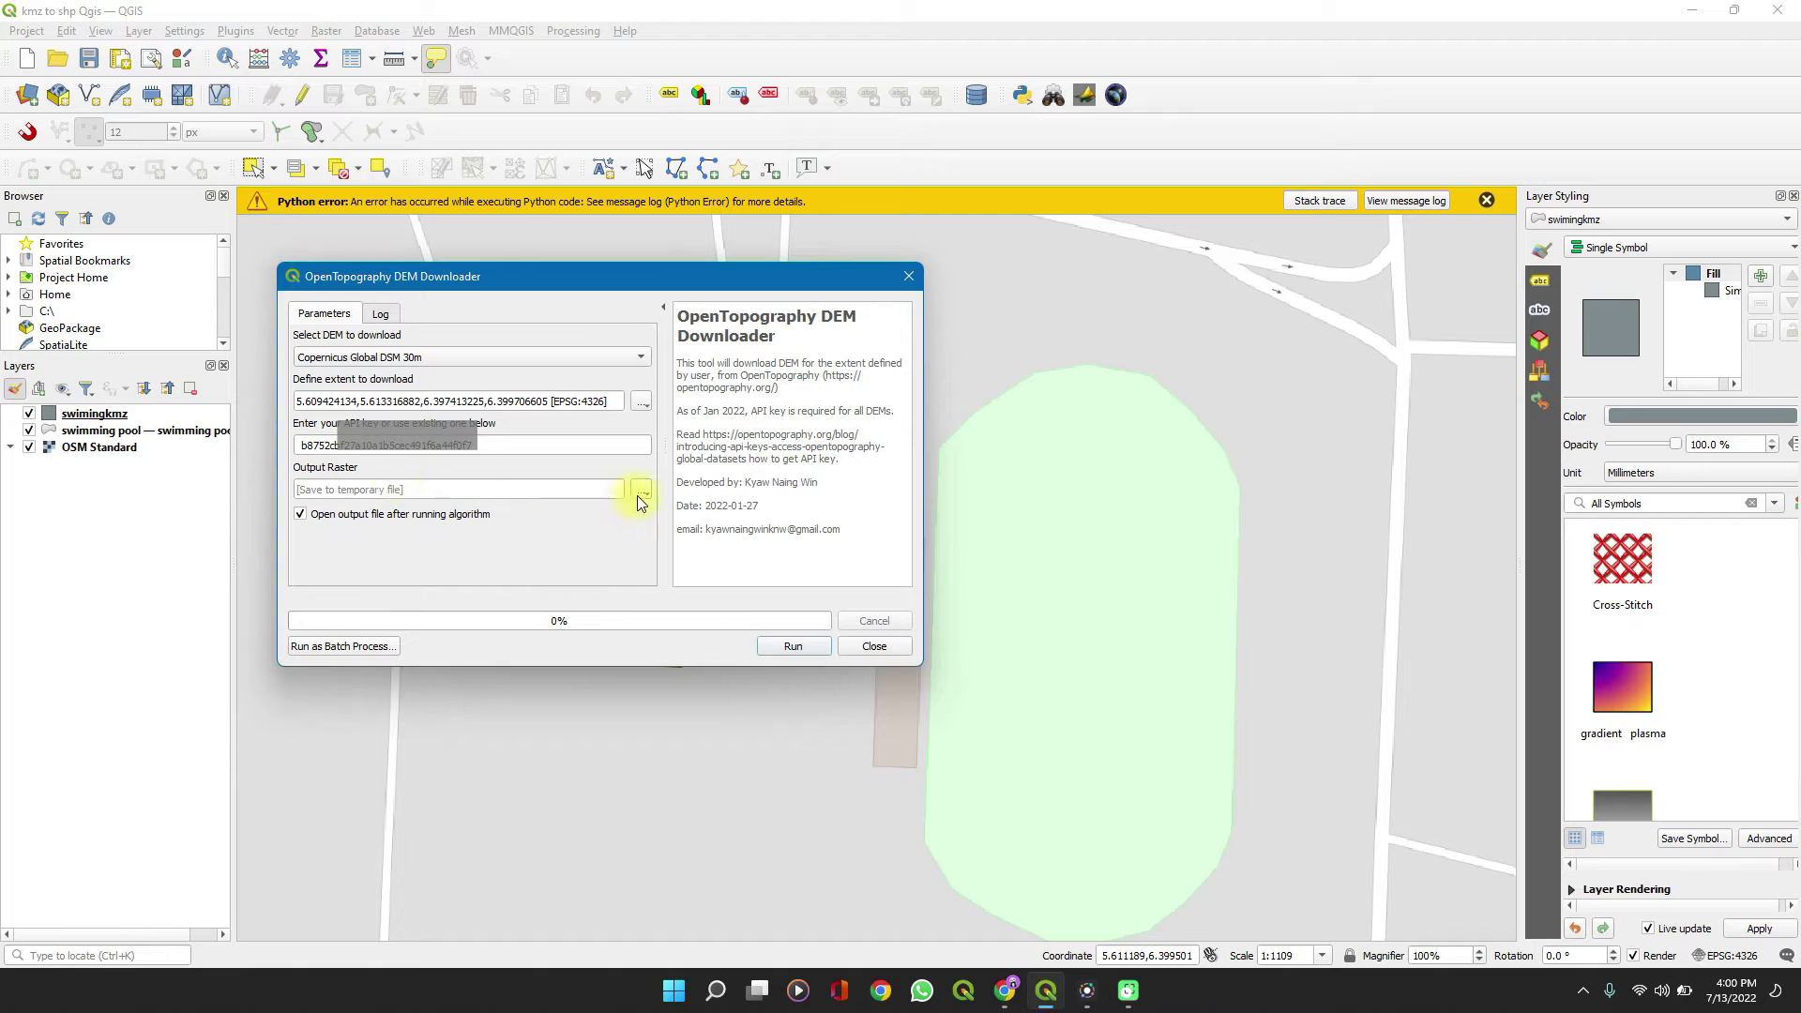
click(644, 490)
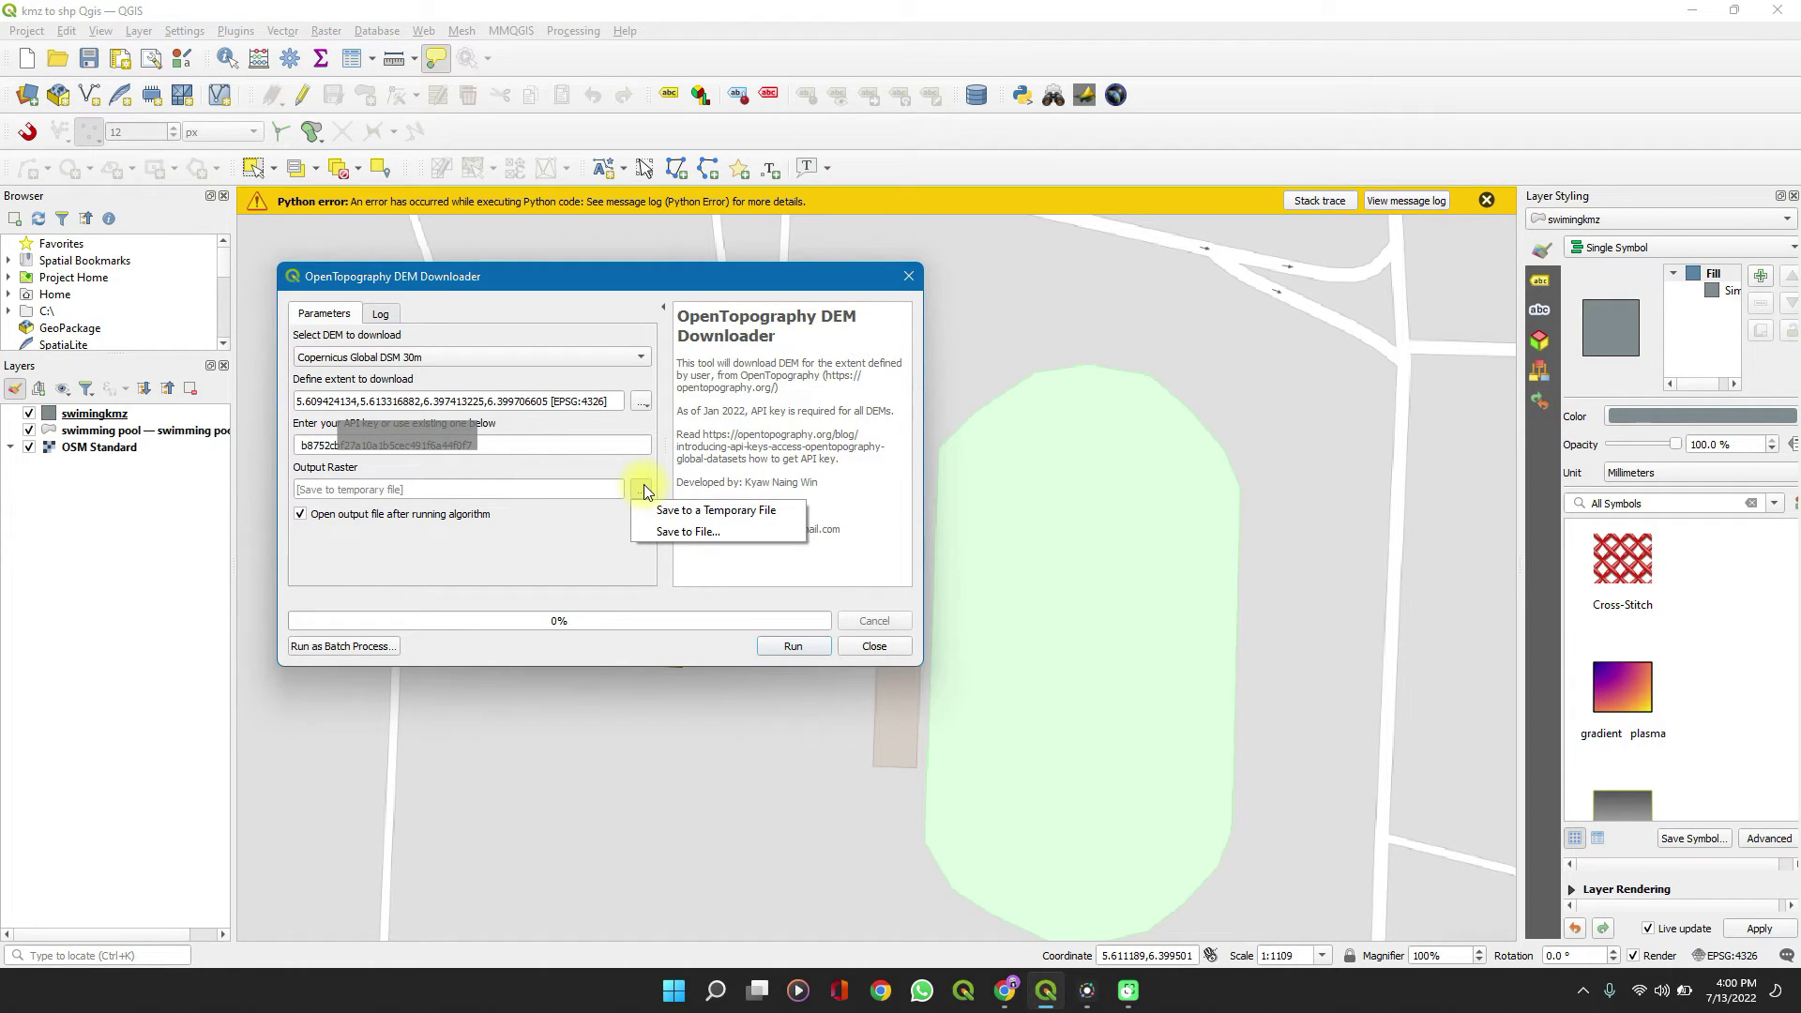
click(666, 538)
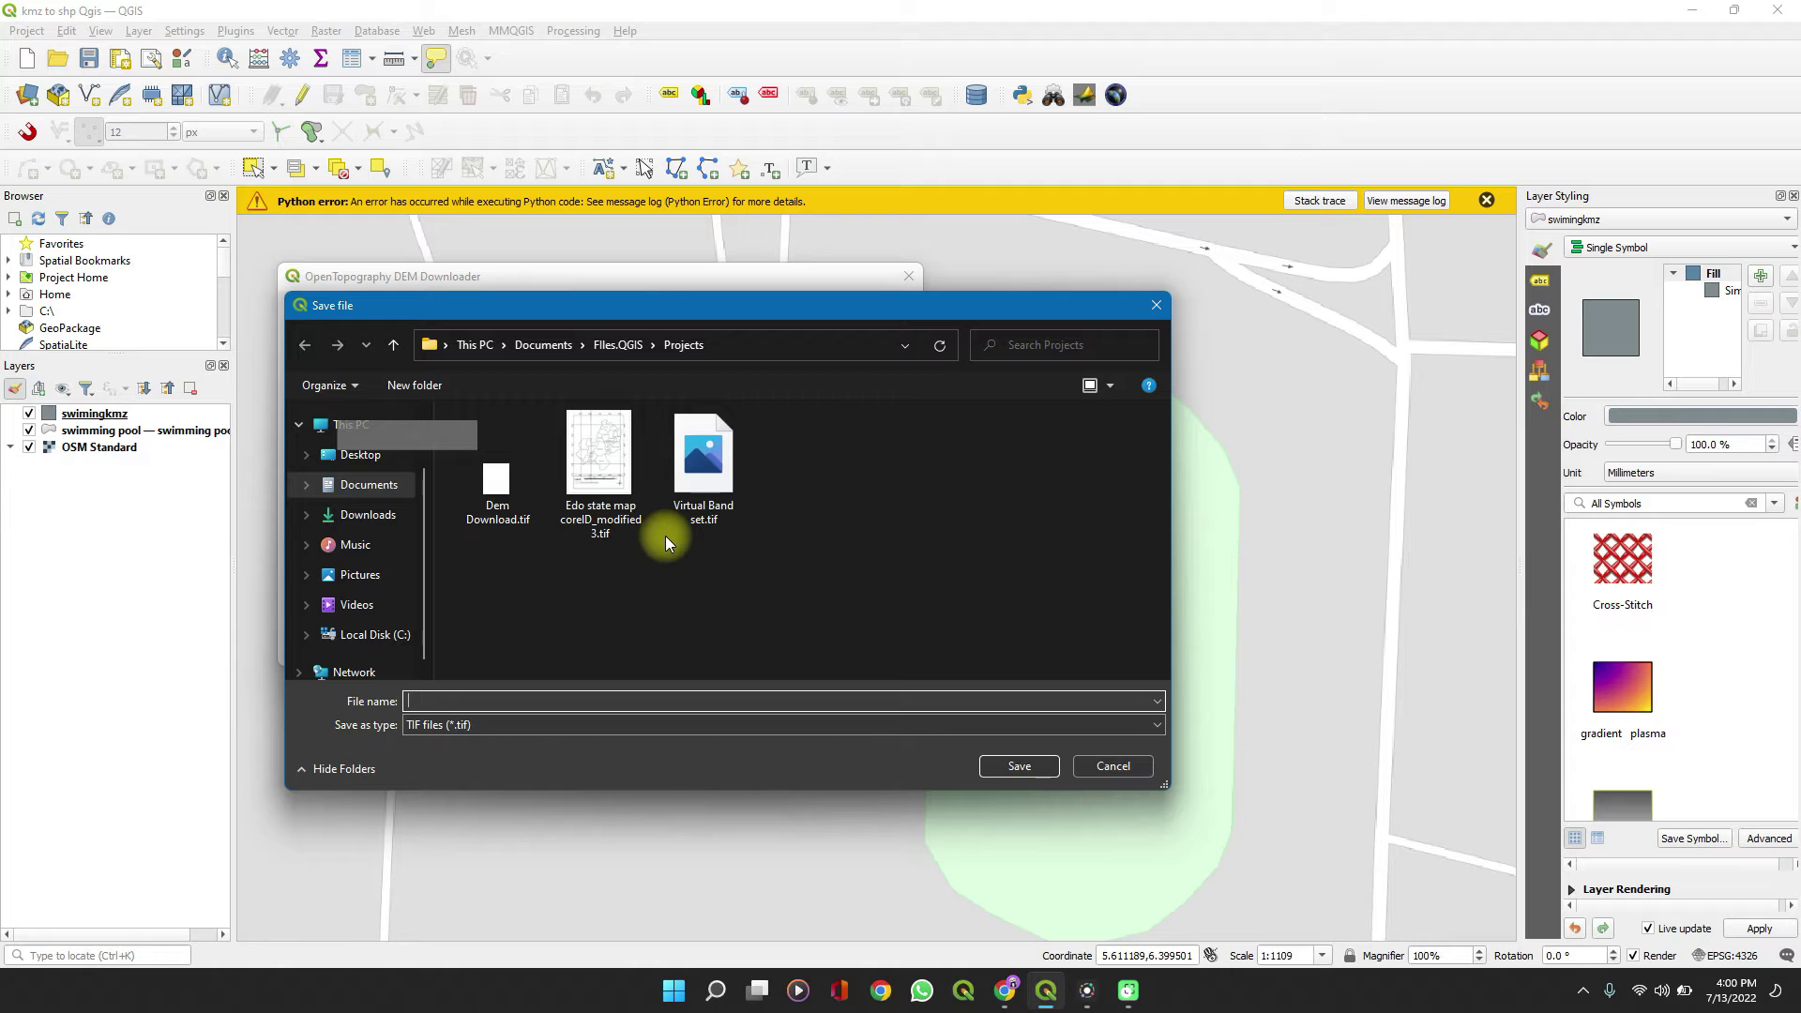
text(S)
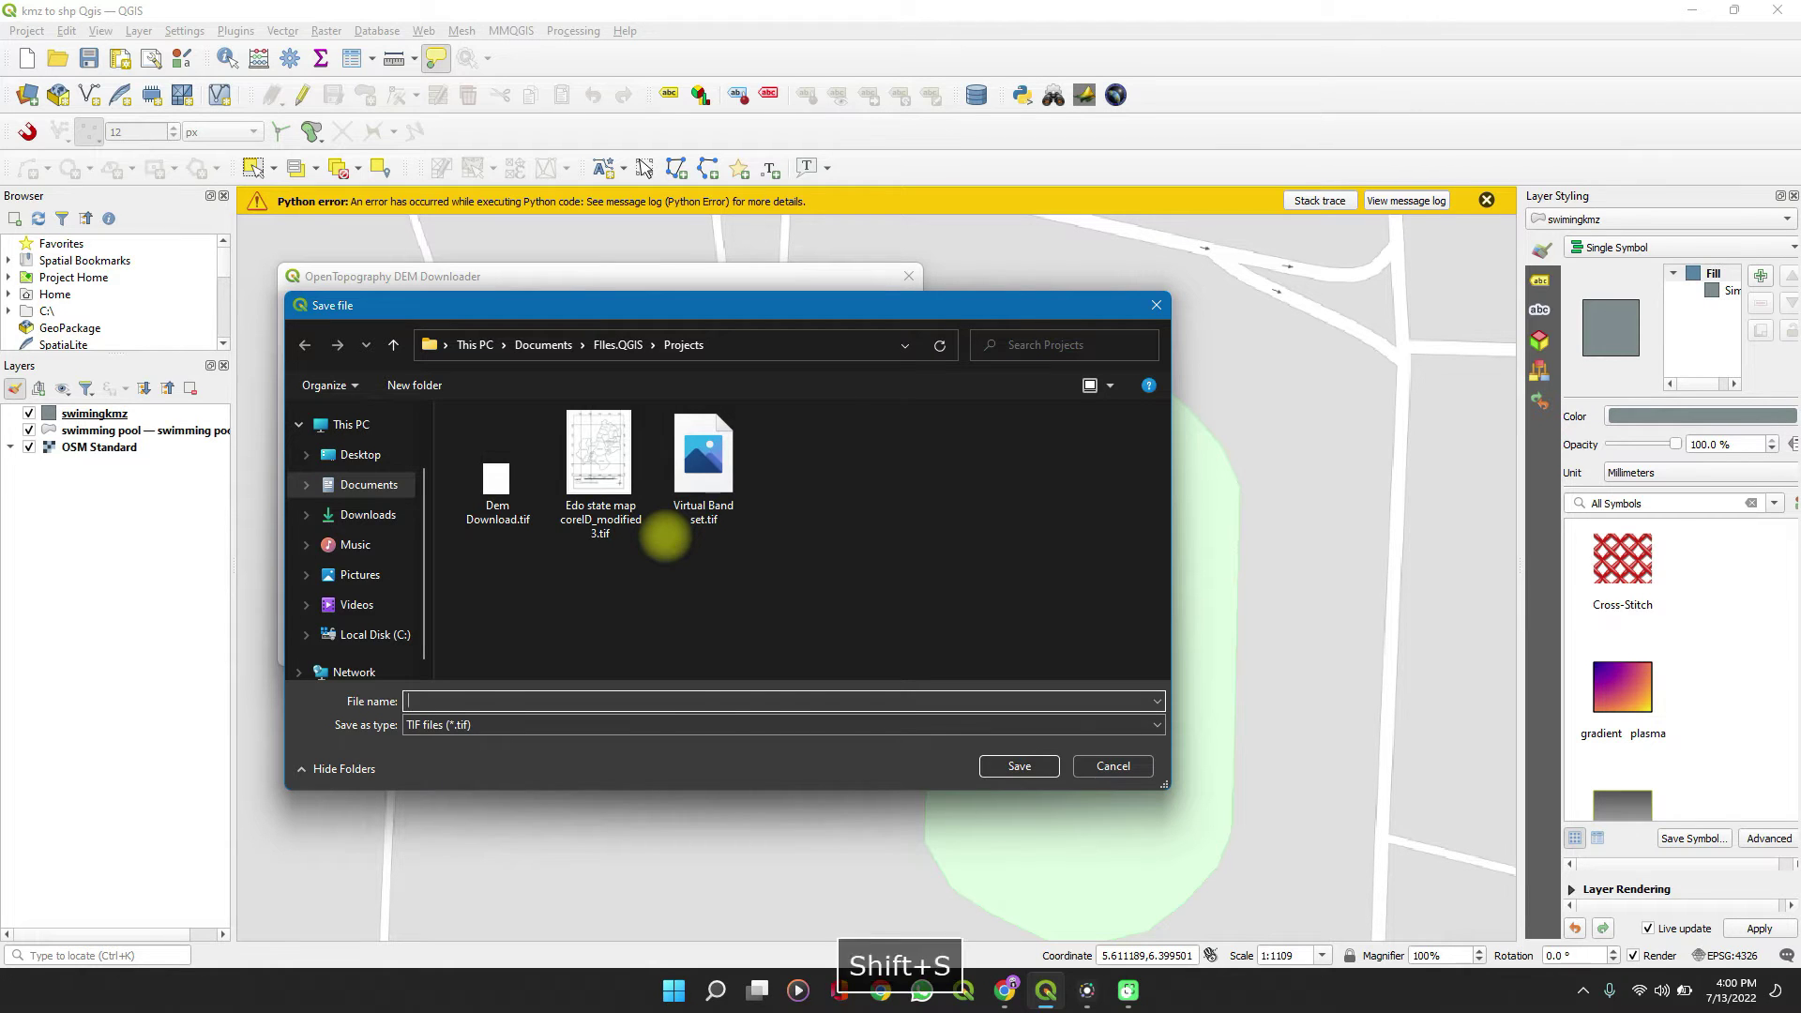
text(pa)
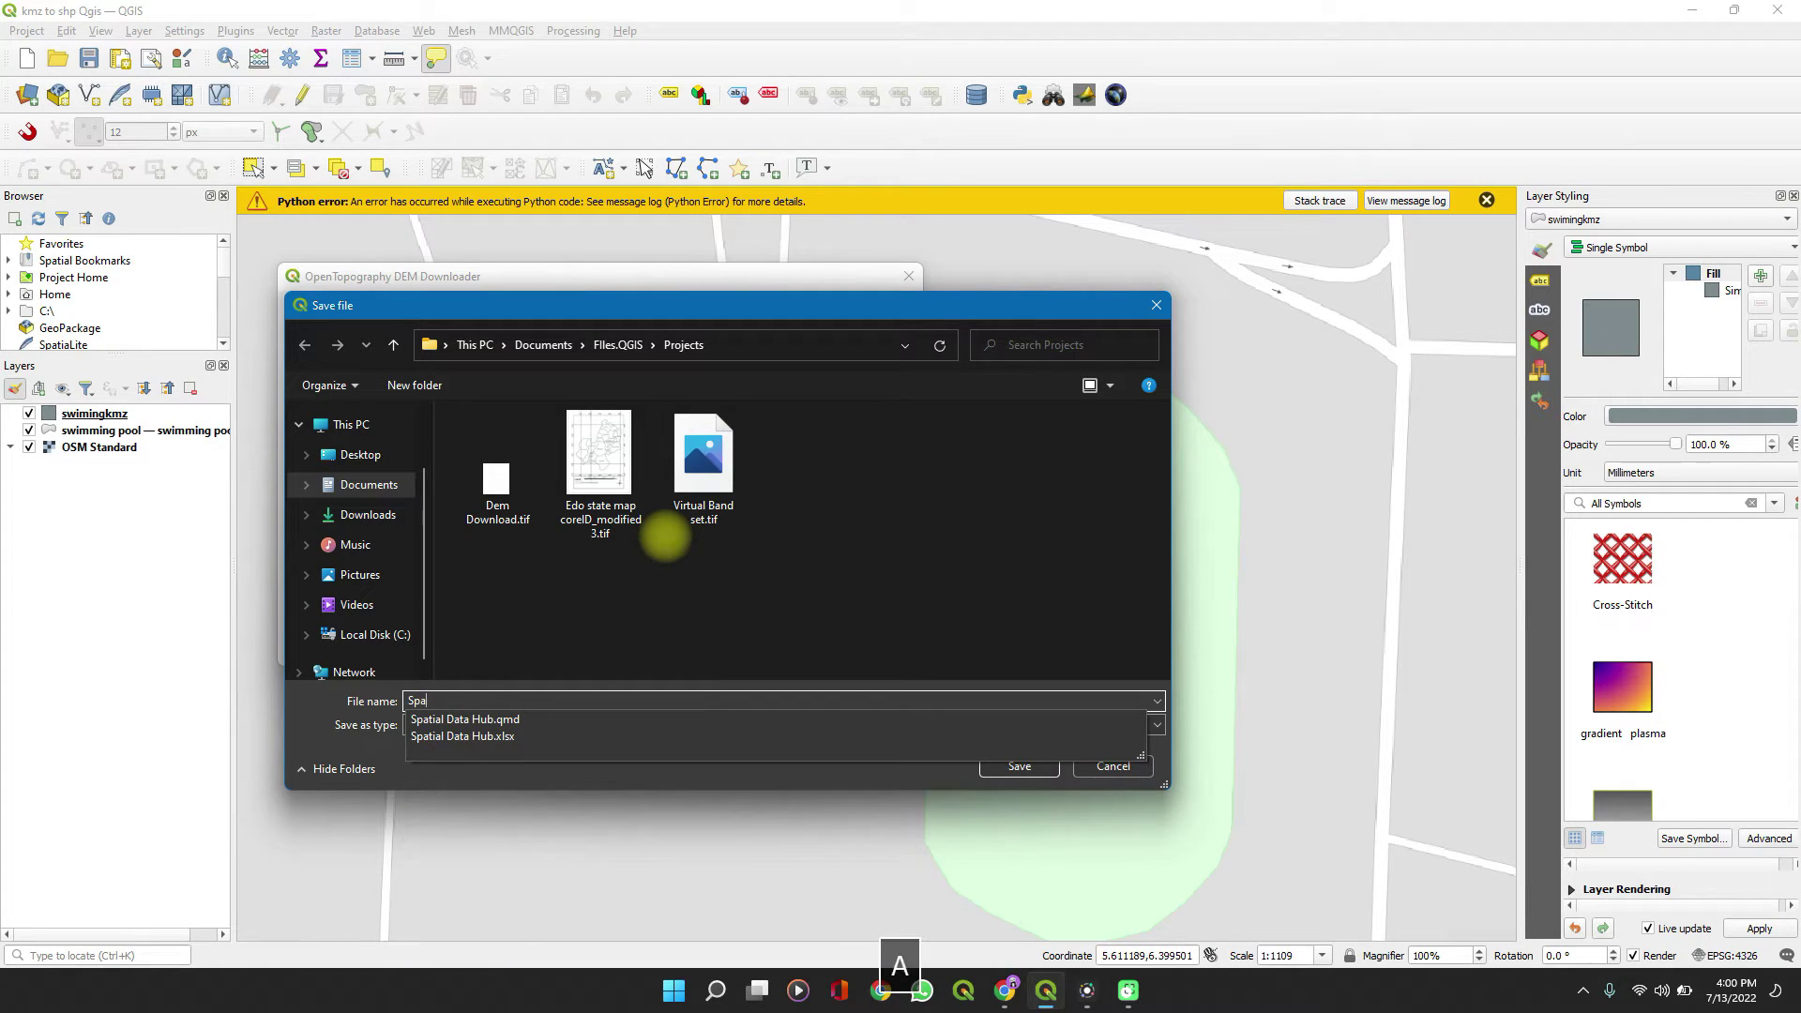
text(tial )
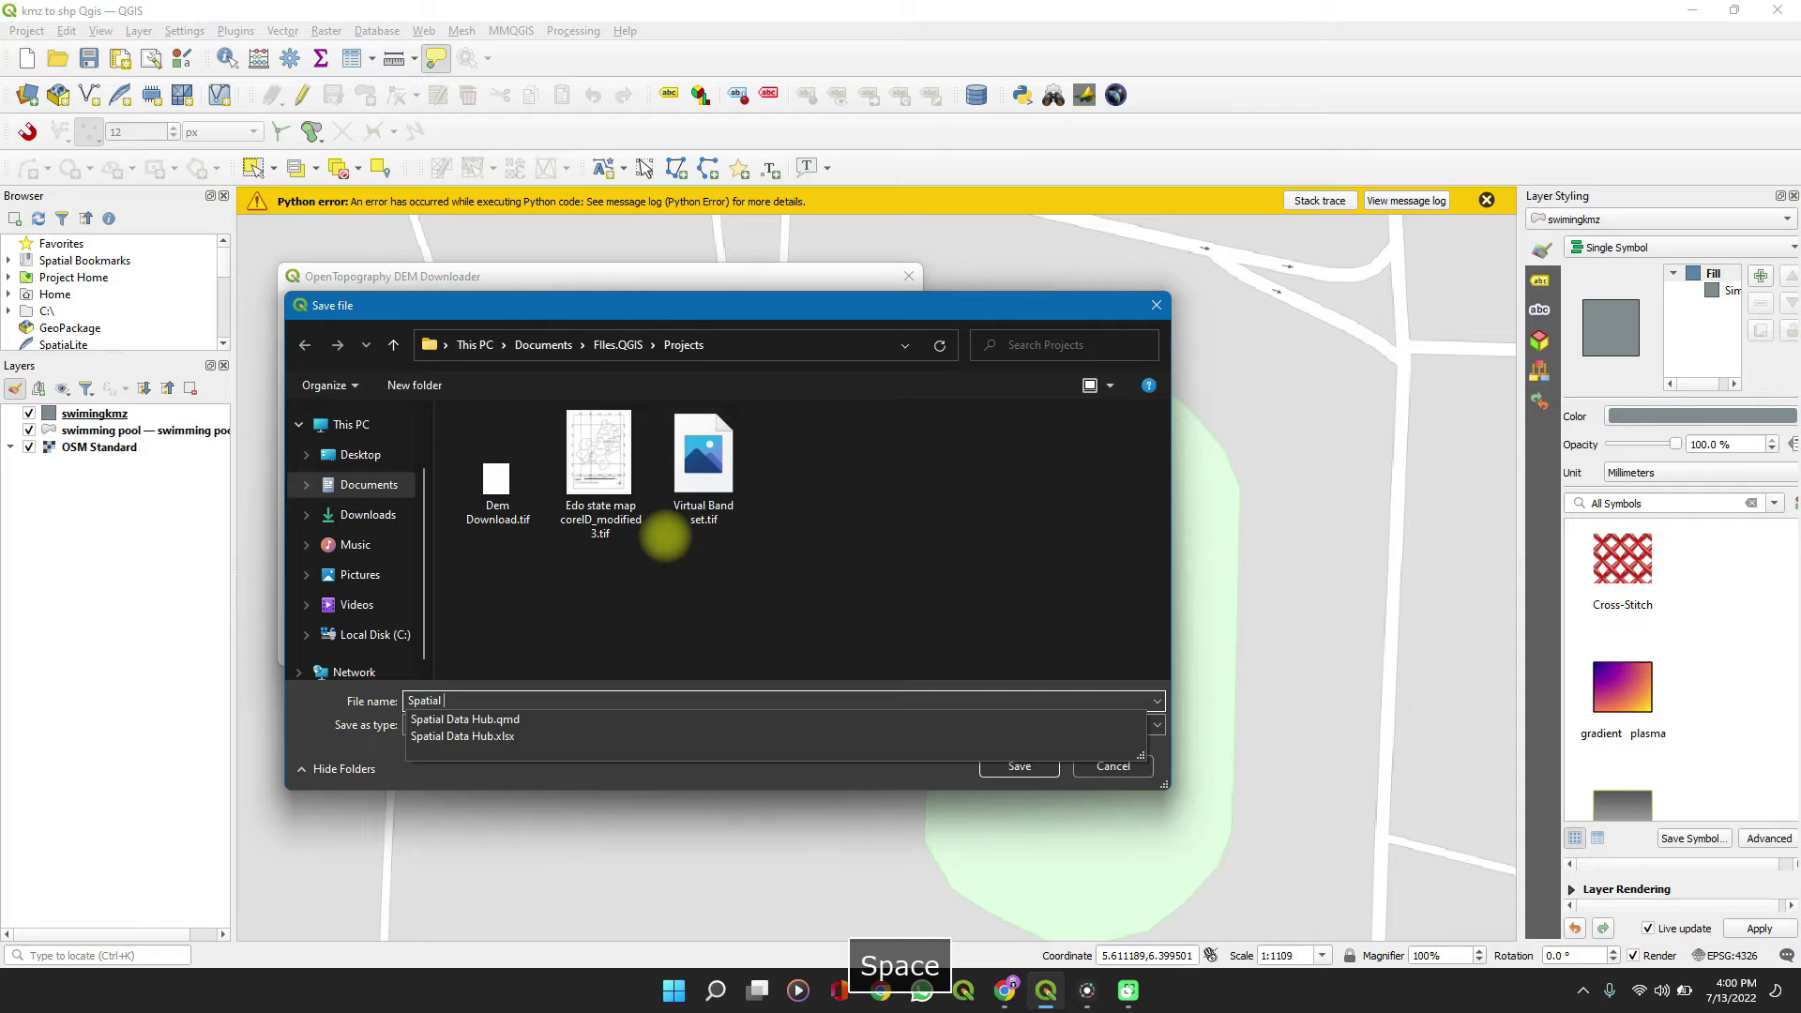
text(data hub)
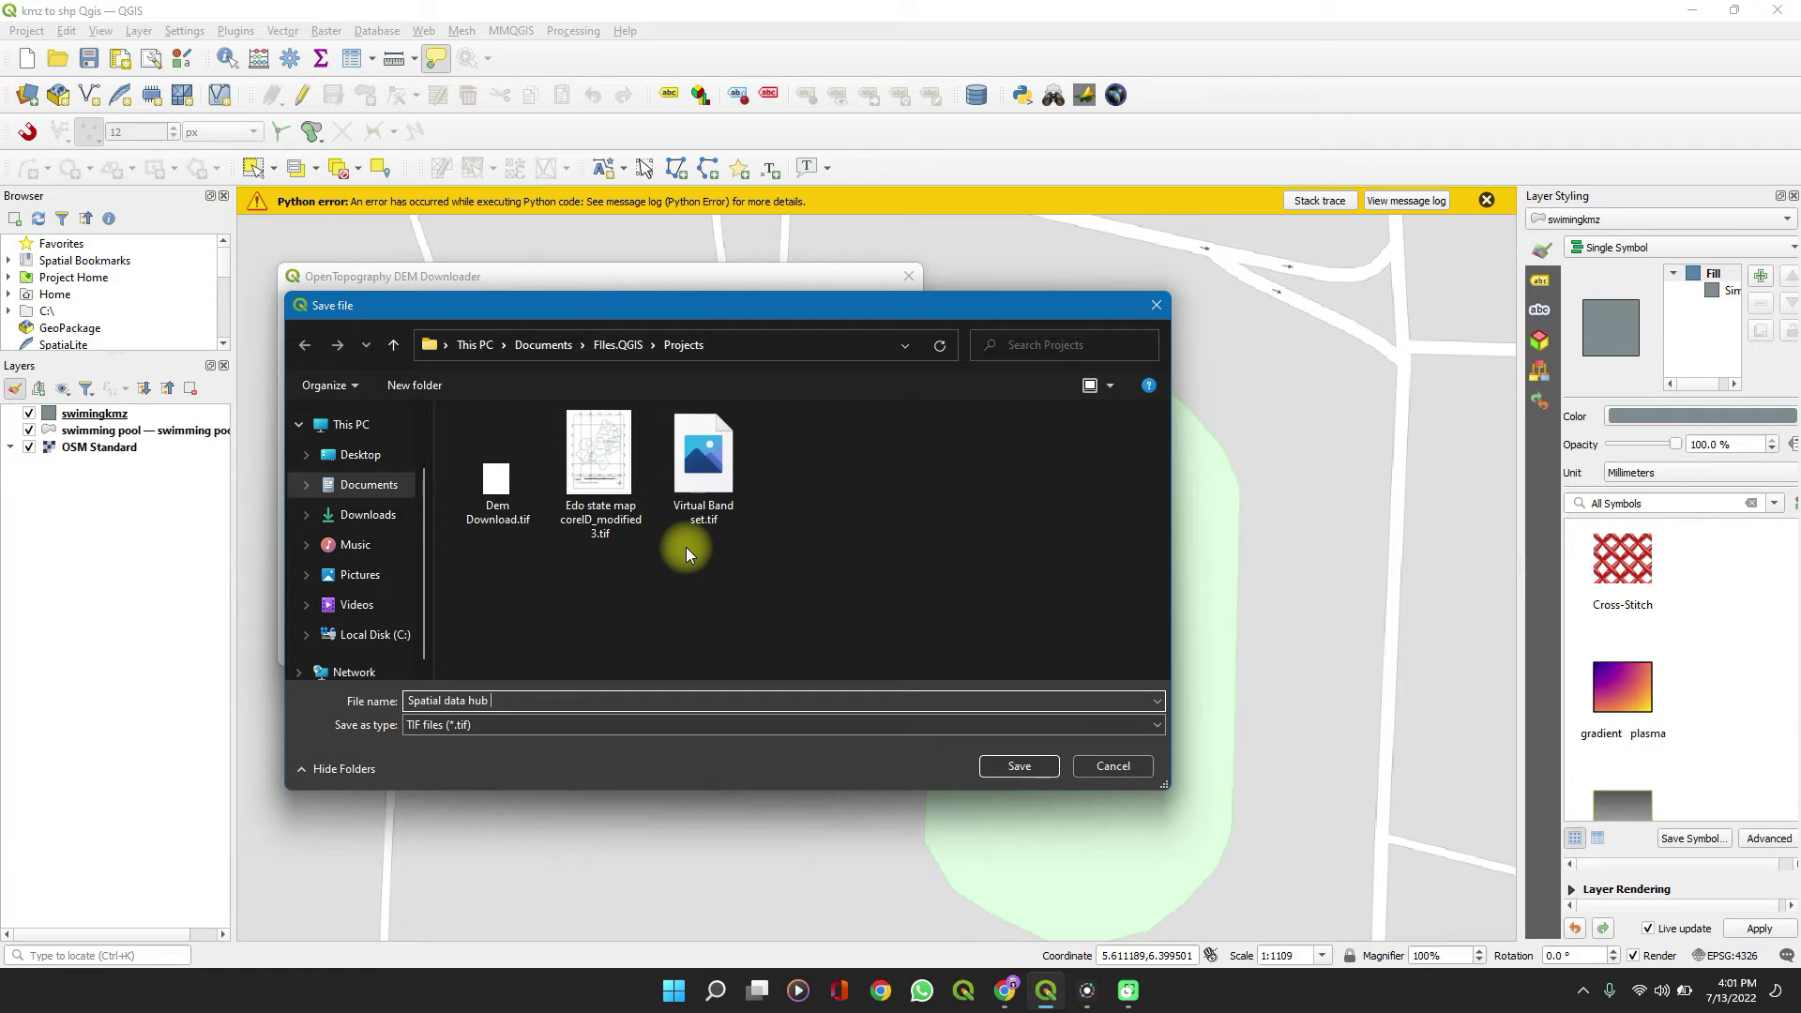
click(998, 768)
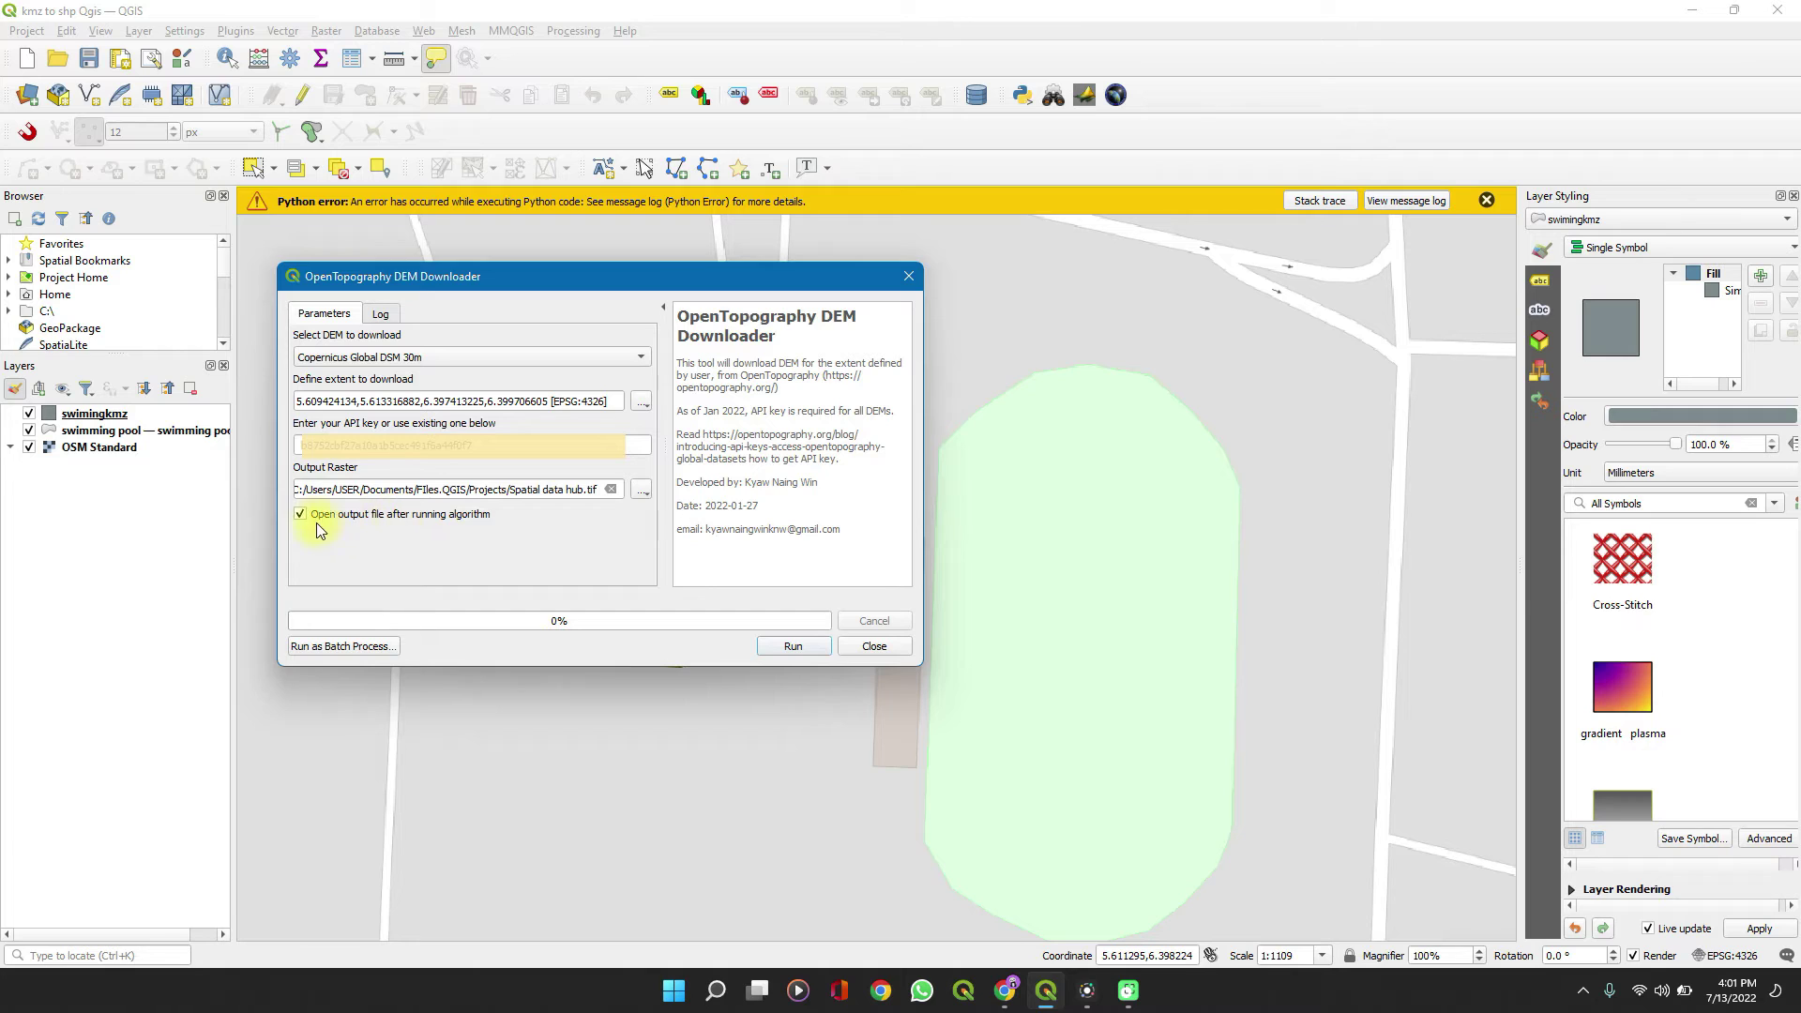
Run the DEM download, close the downloader, and view the downloaded raster against the surrounding base map.
click(781, 644)
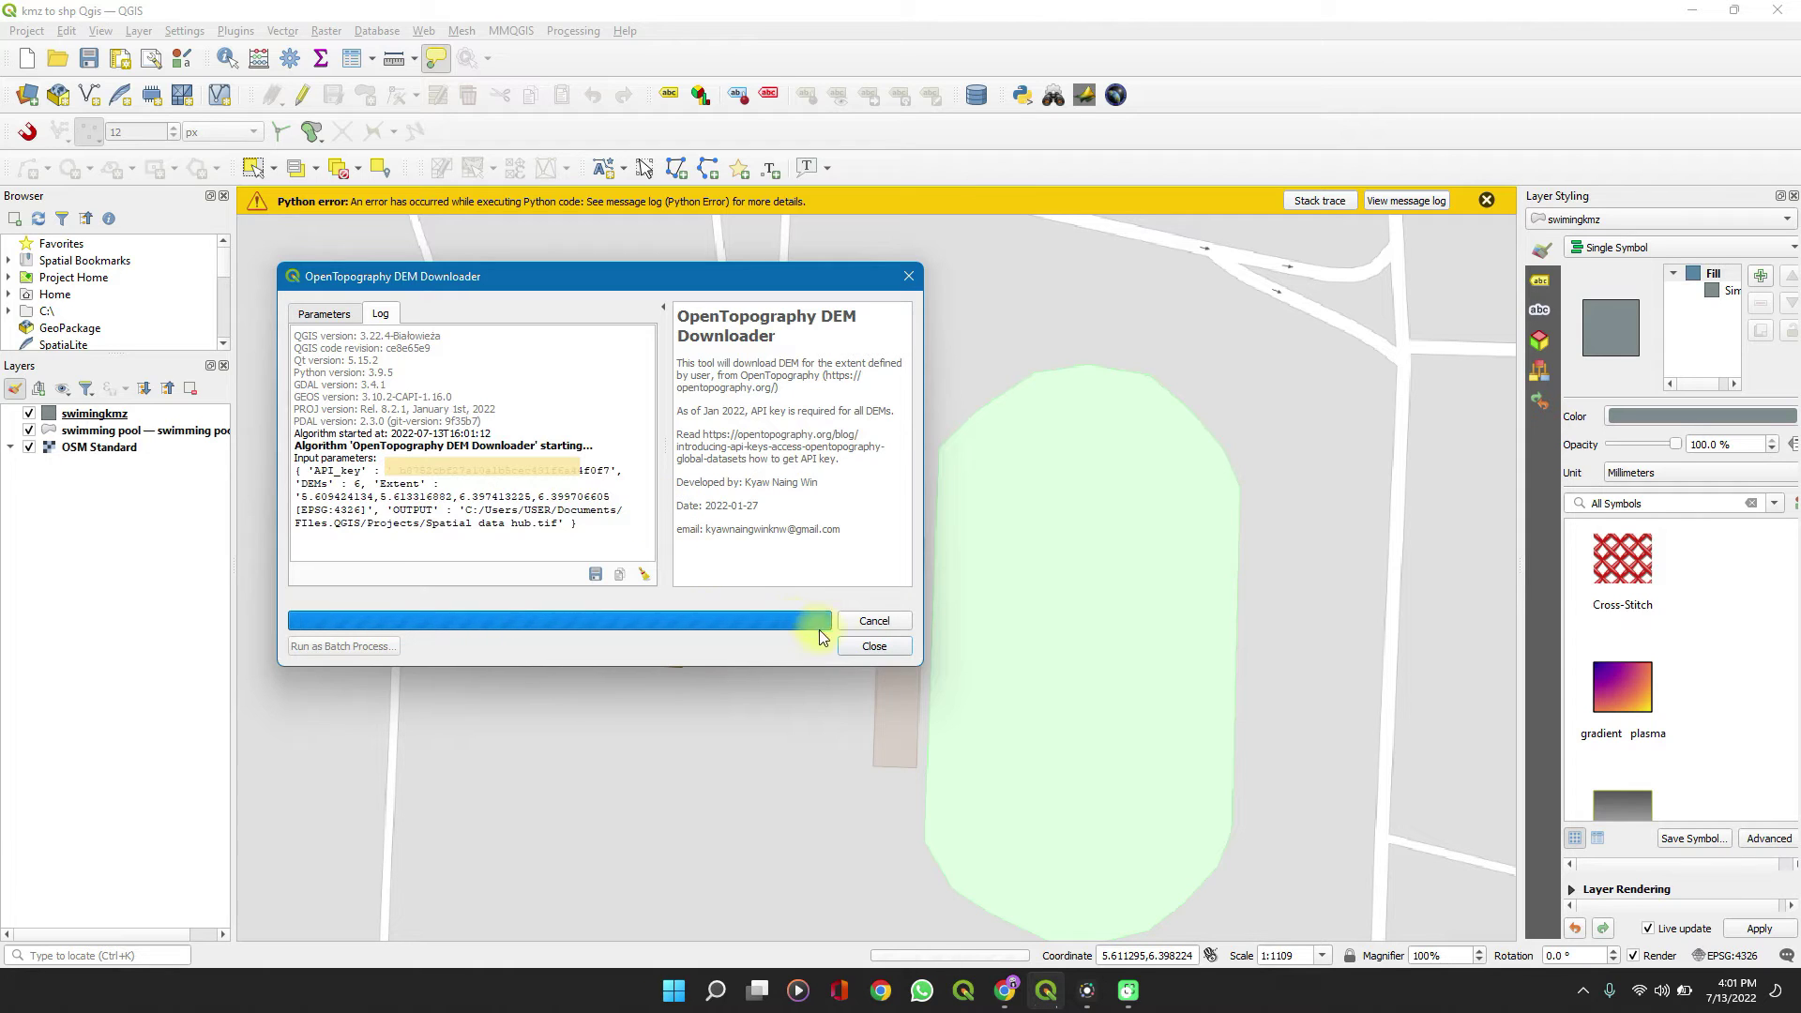
click(857, 644)
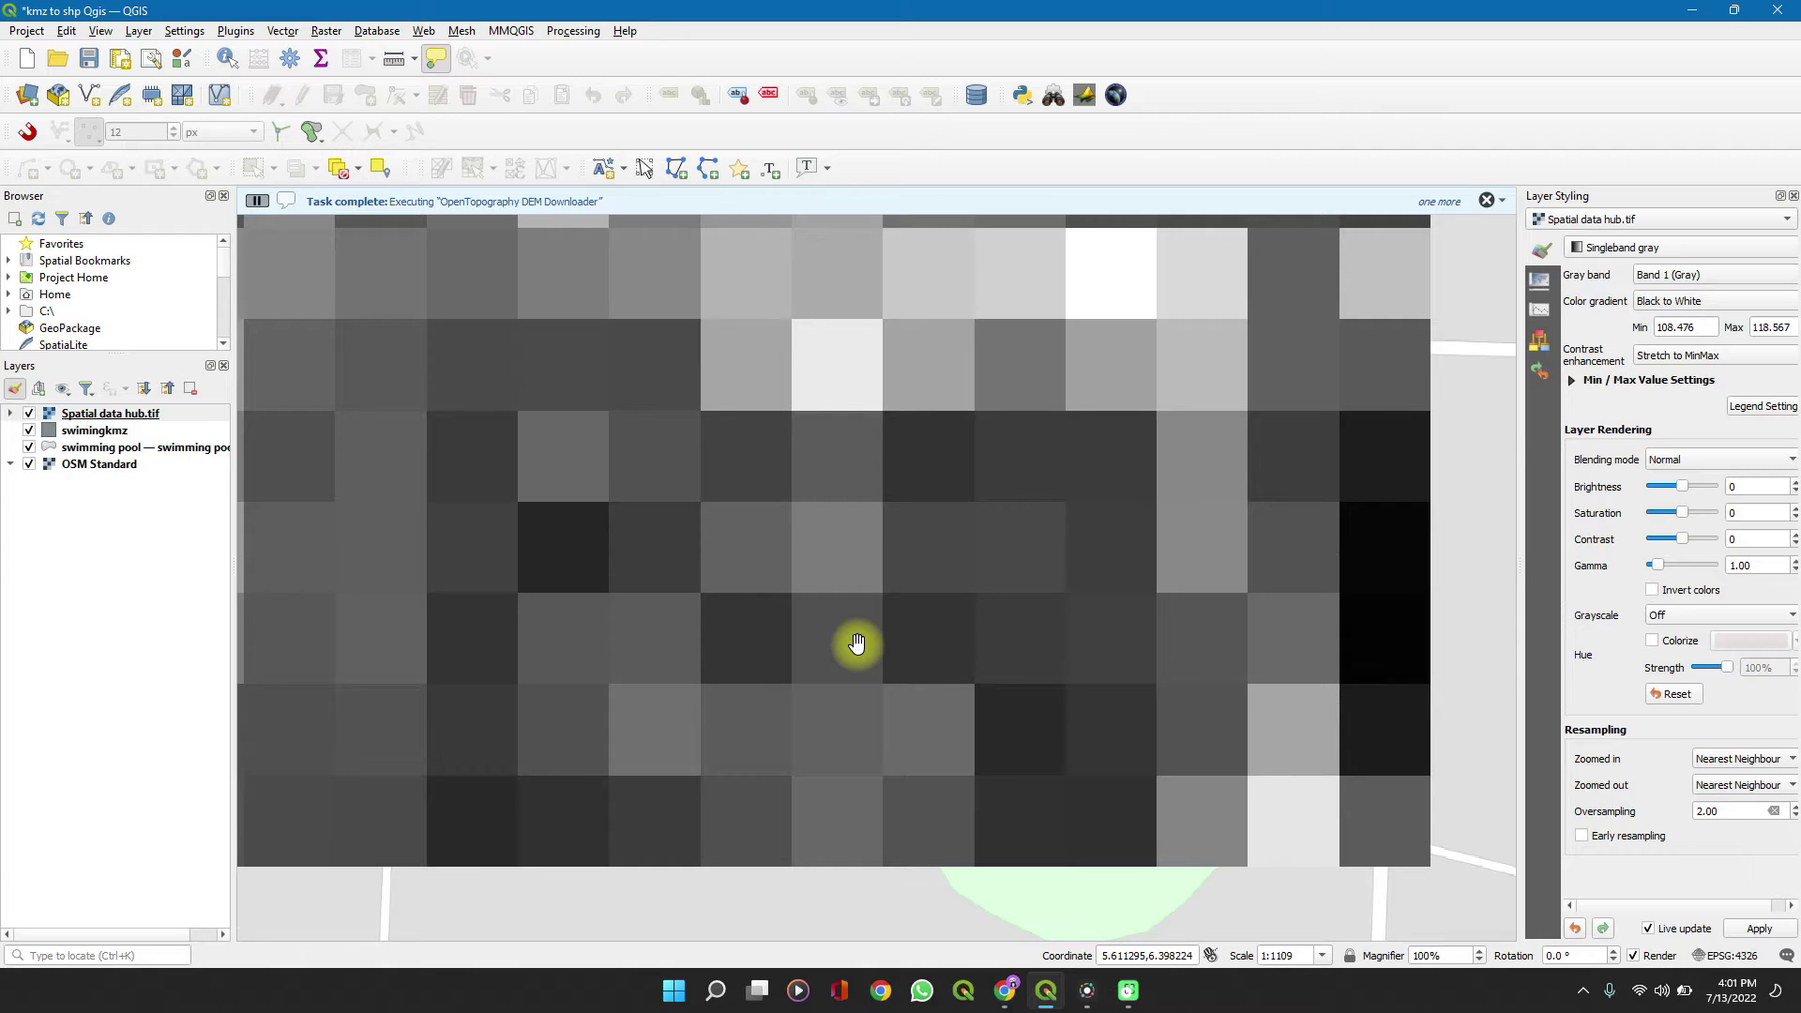
scroll(856, 642, down, 2)
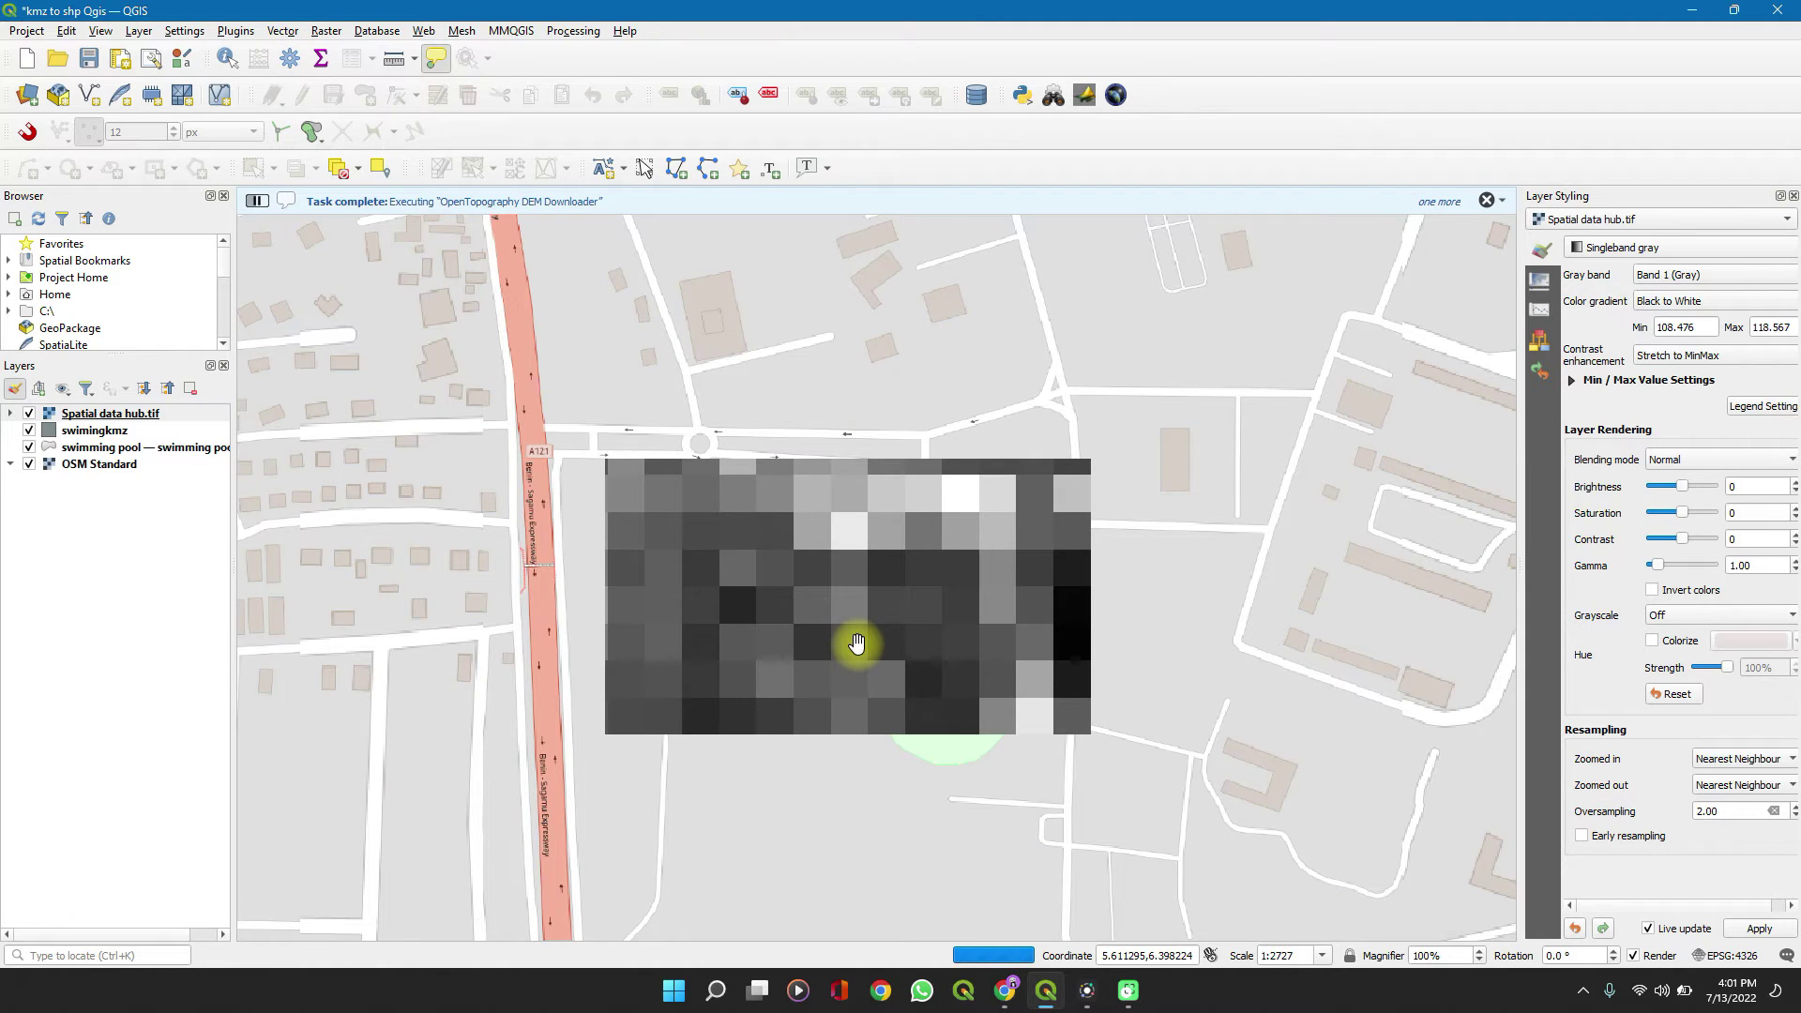
scroll(856, 642, down, 1)
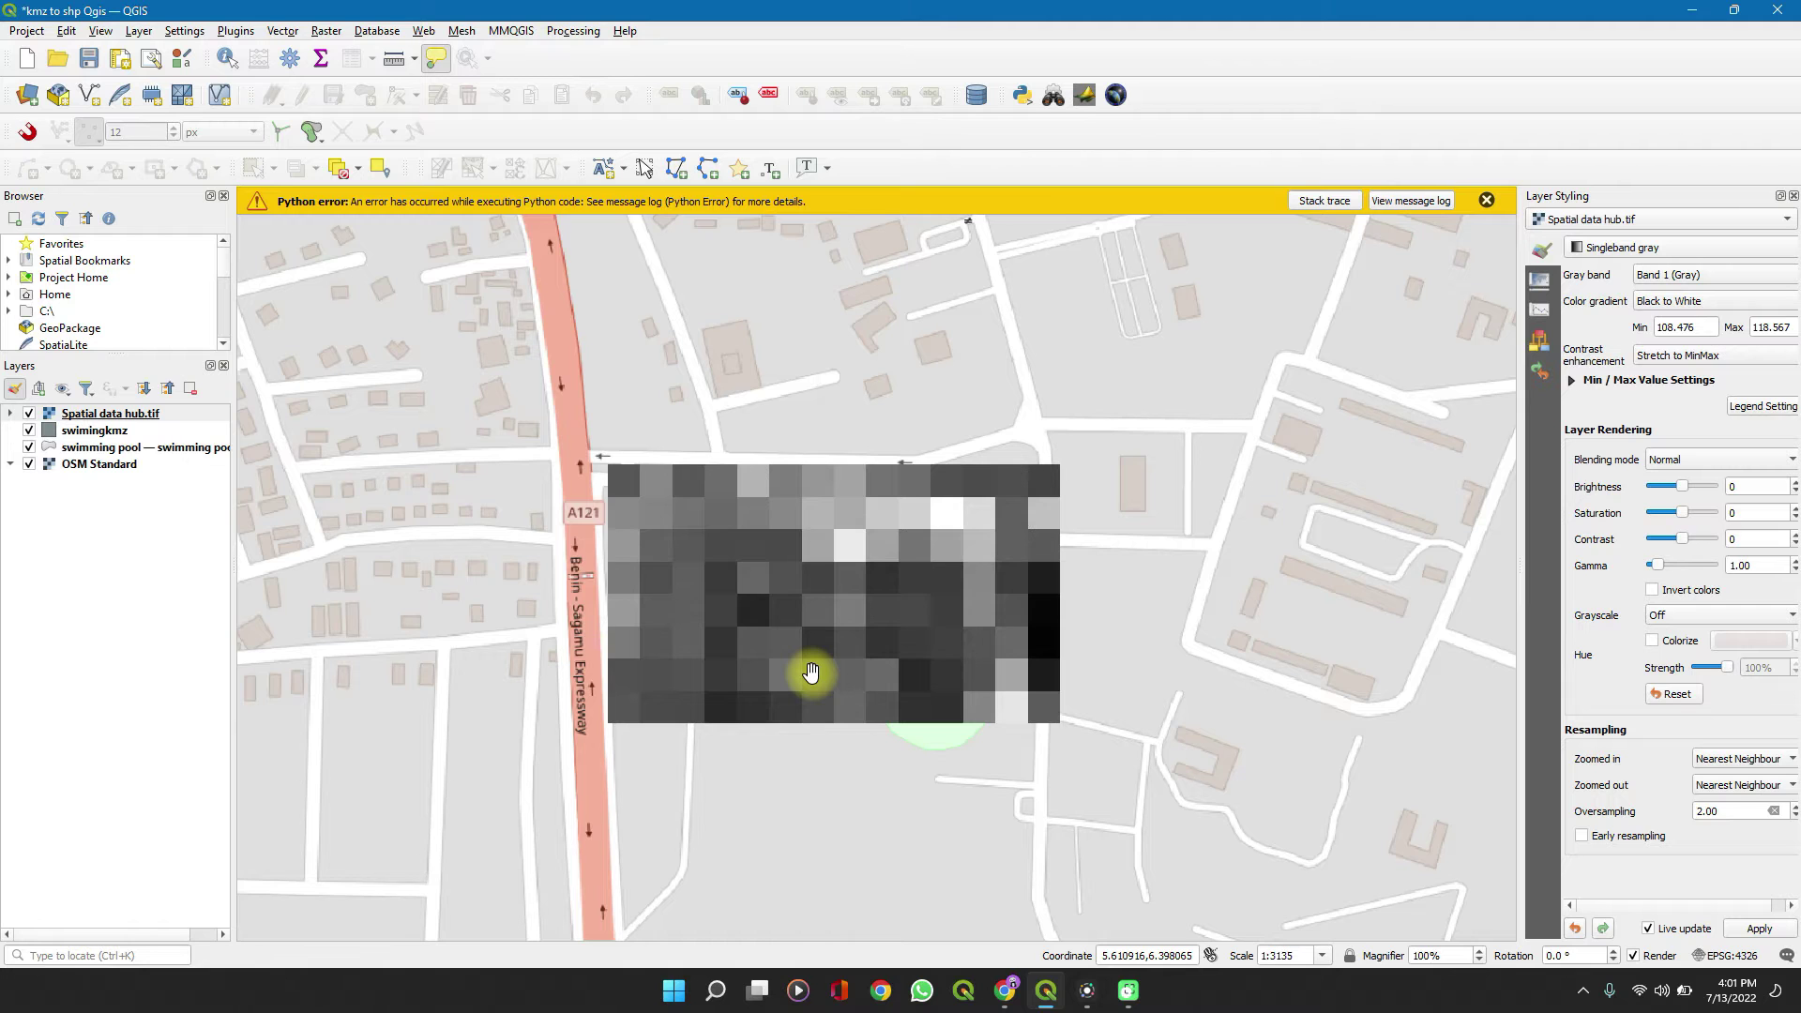
scroll(810, 673, down, 2)
scroll(810, 672, up, 3)
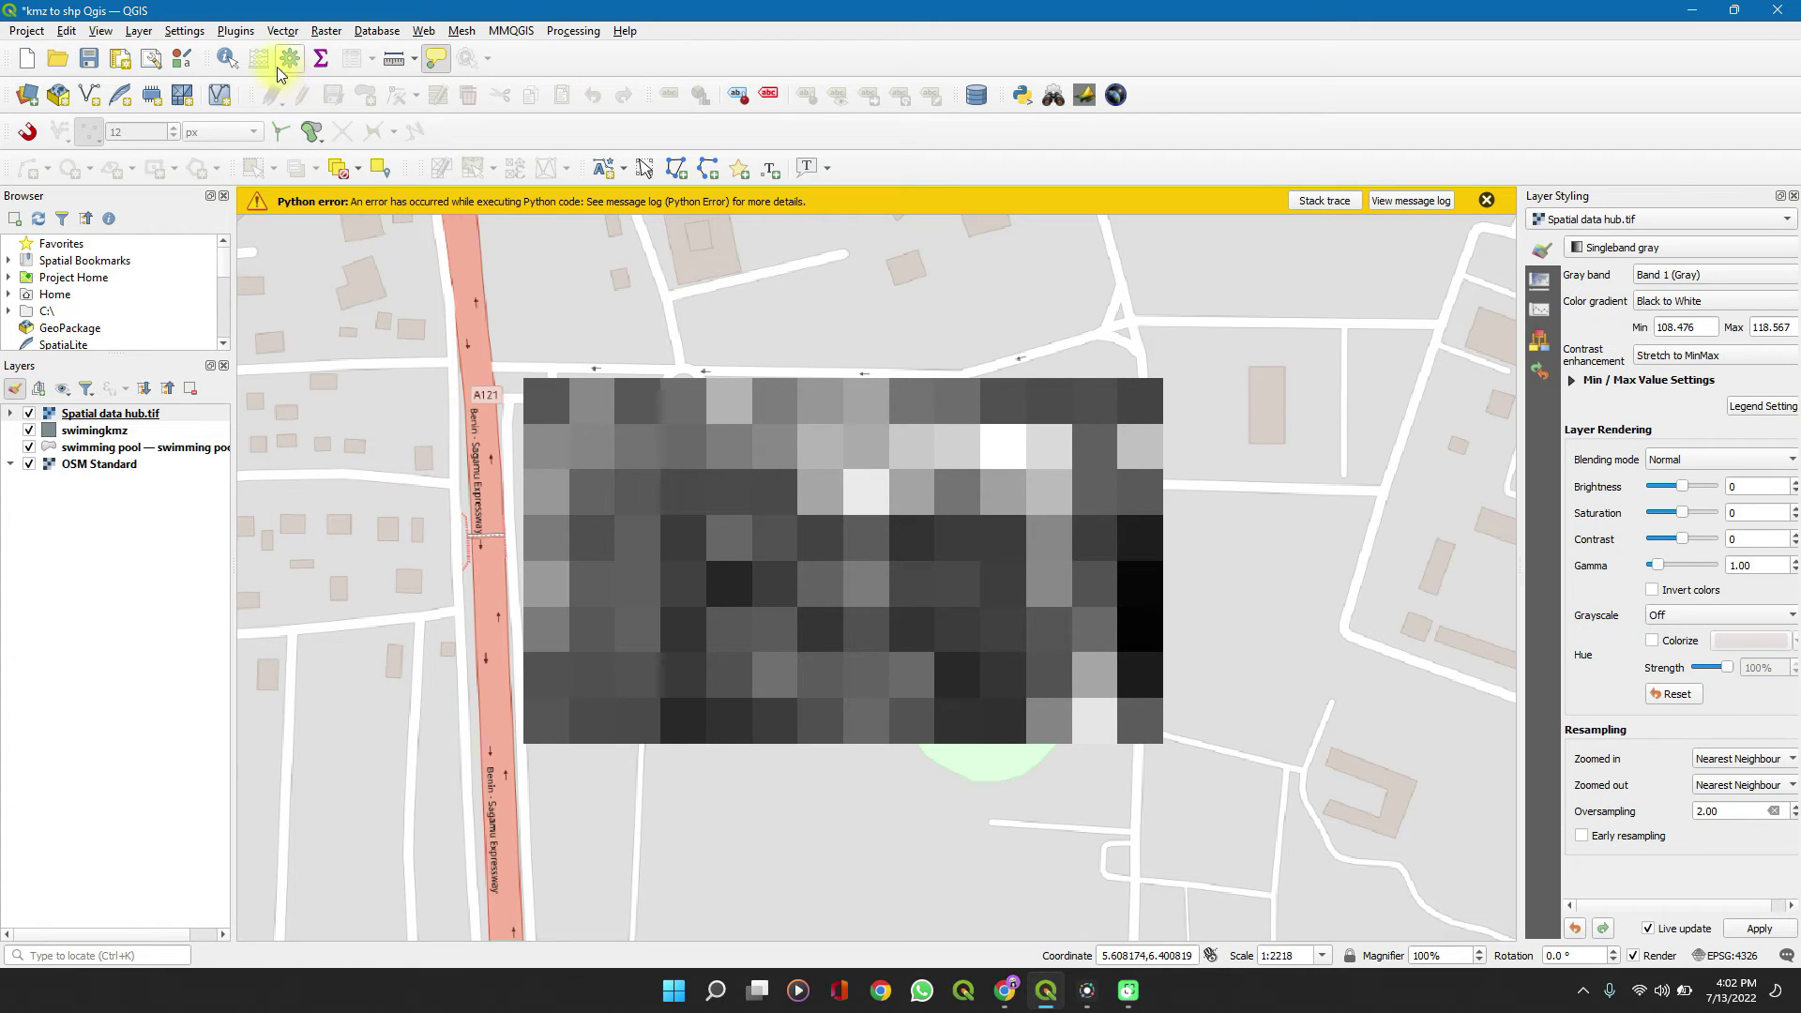
Start the Warp (Reproject) raster tool with Spatial data hub.tif as the input layer.
click(327, 31)
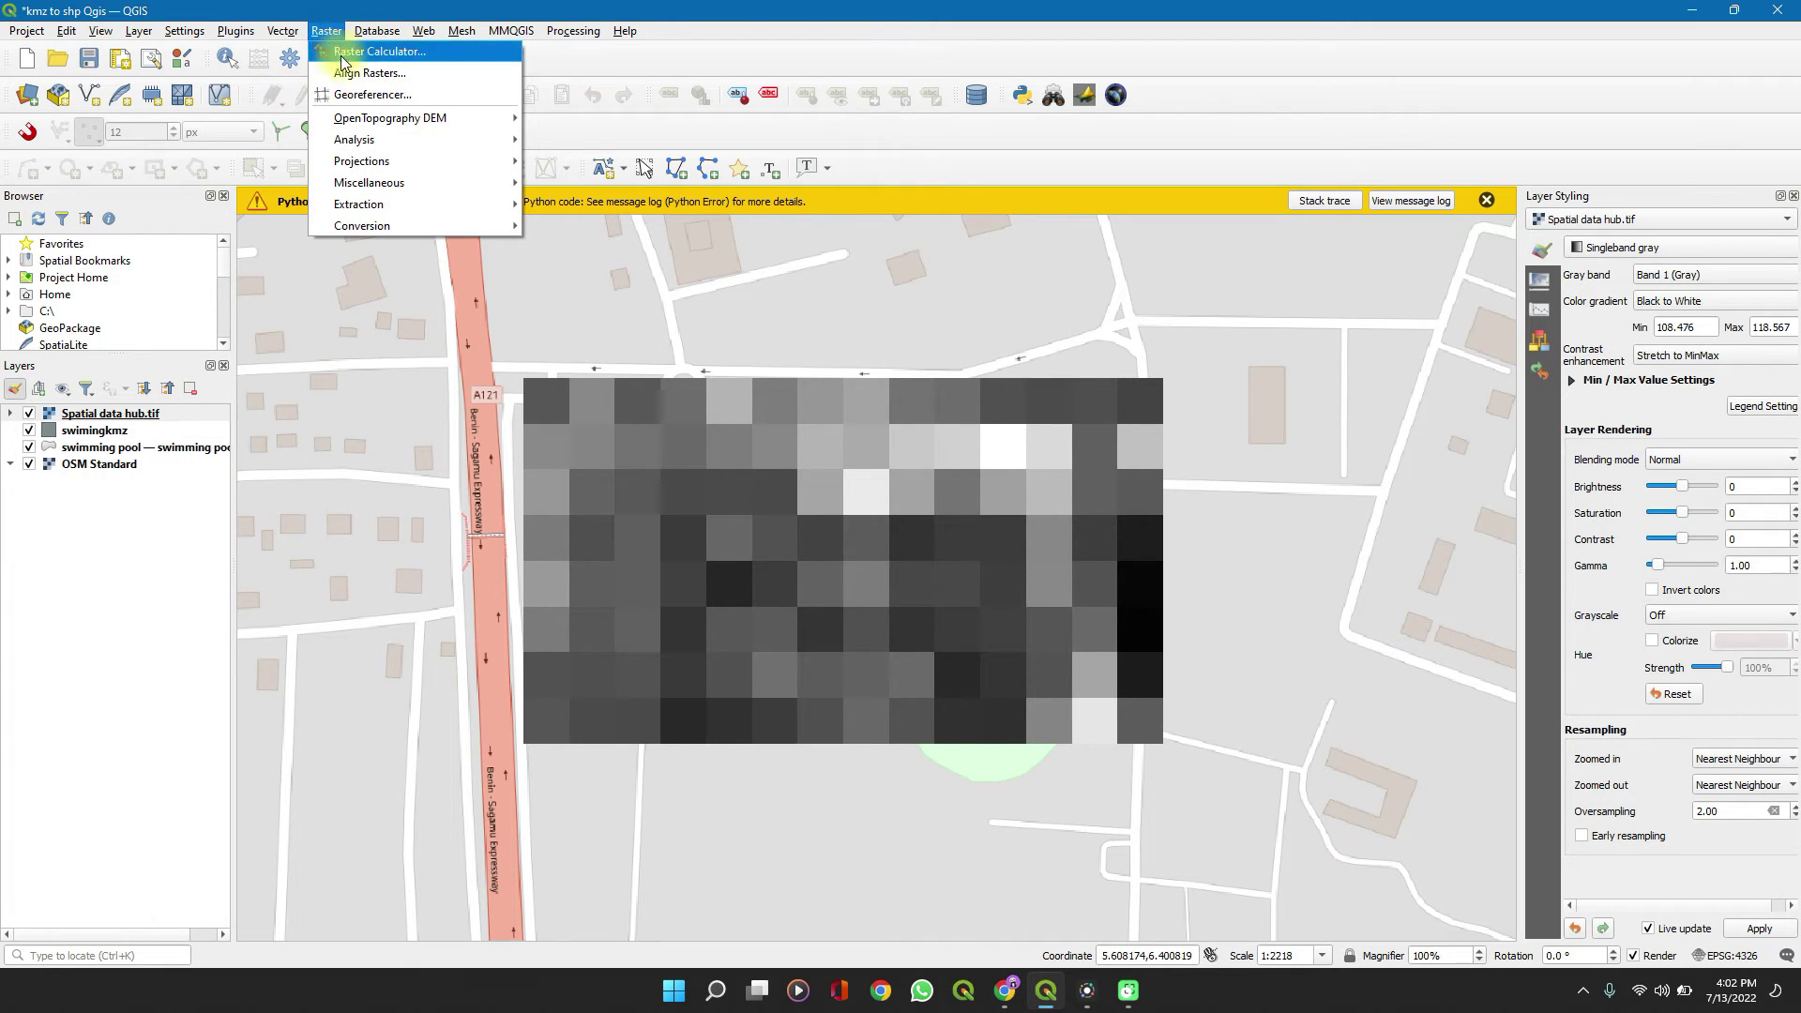
mouse_move(412, 156)
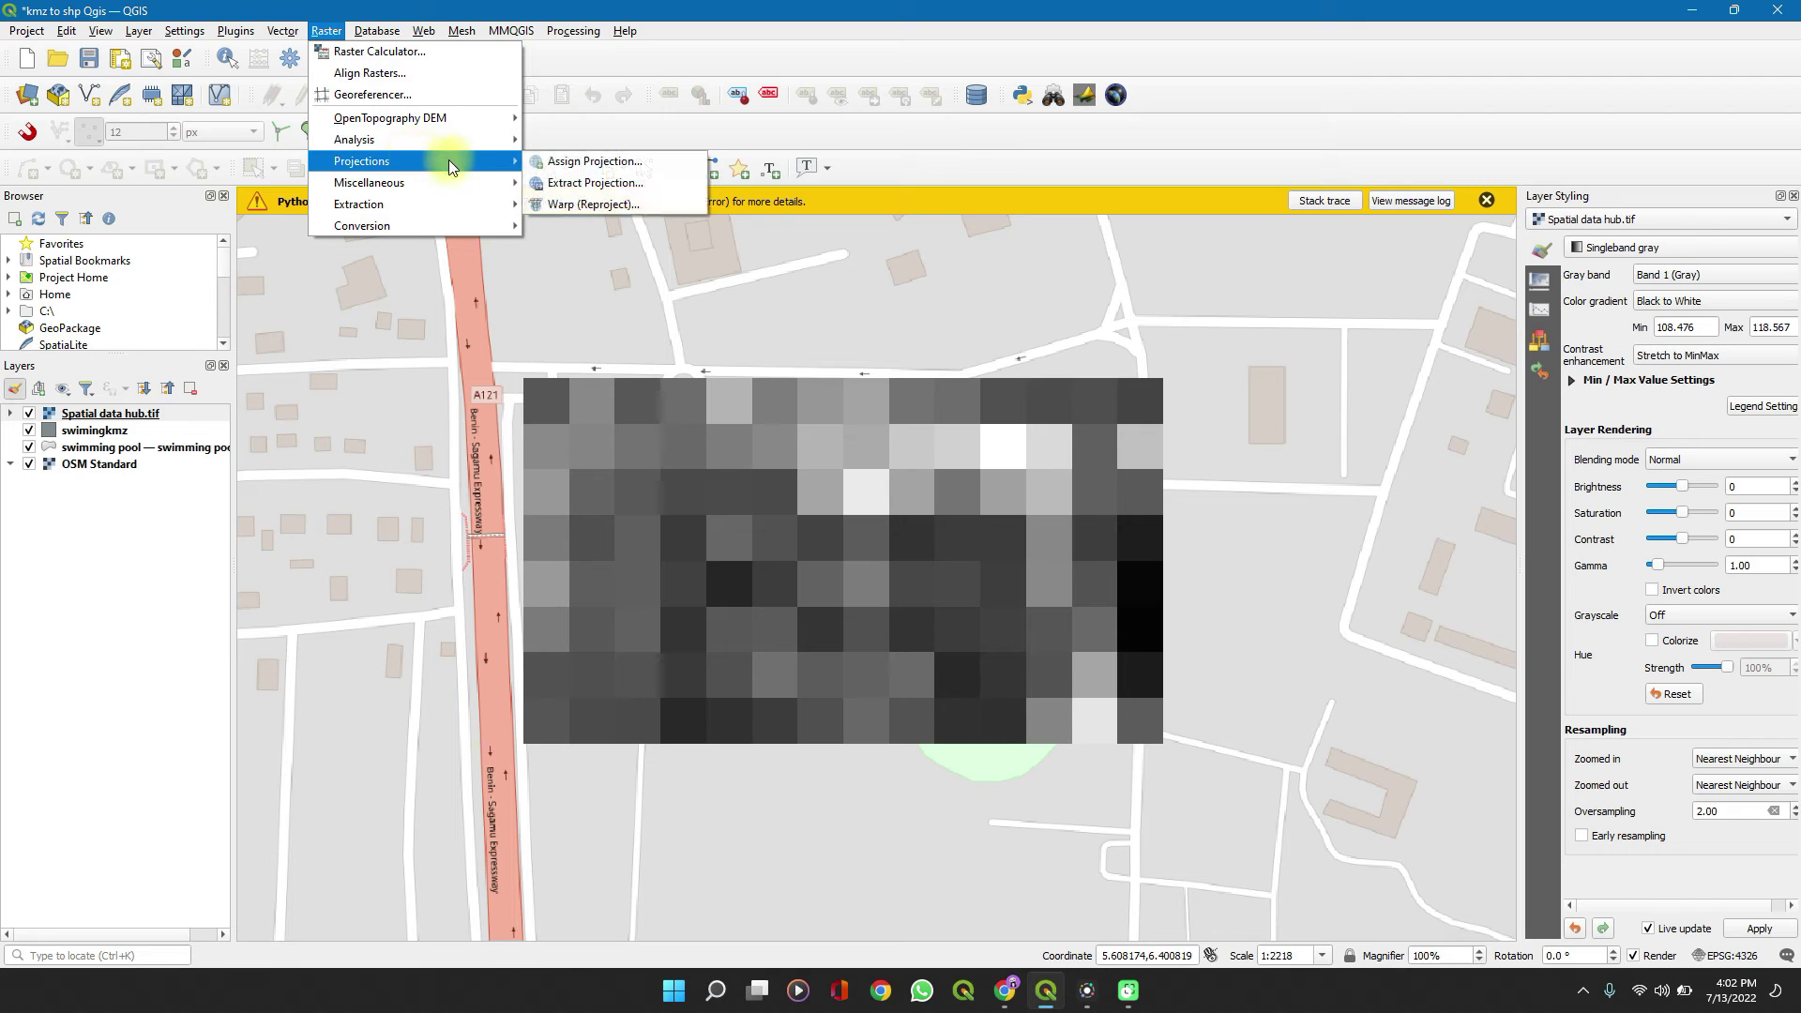
click(554, 204)
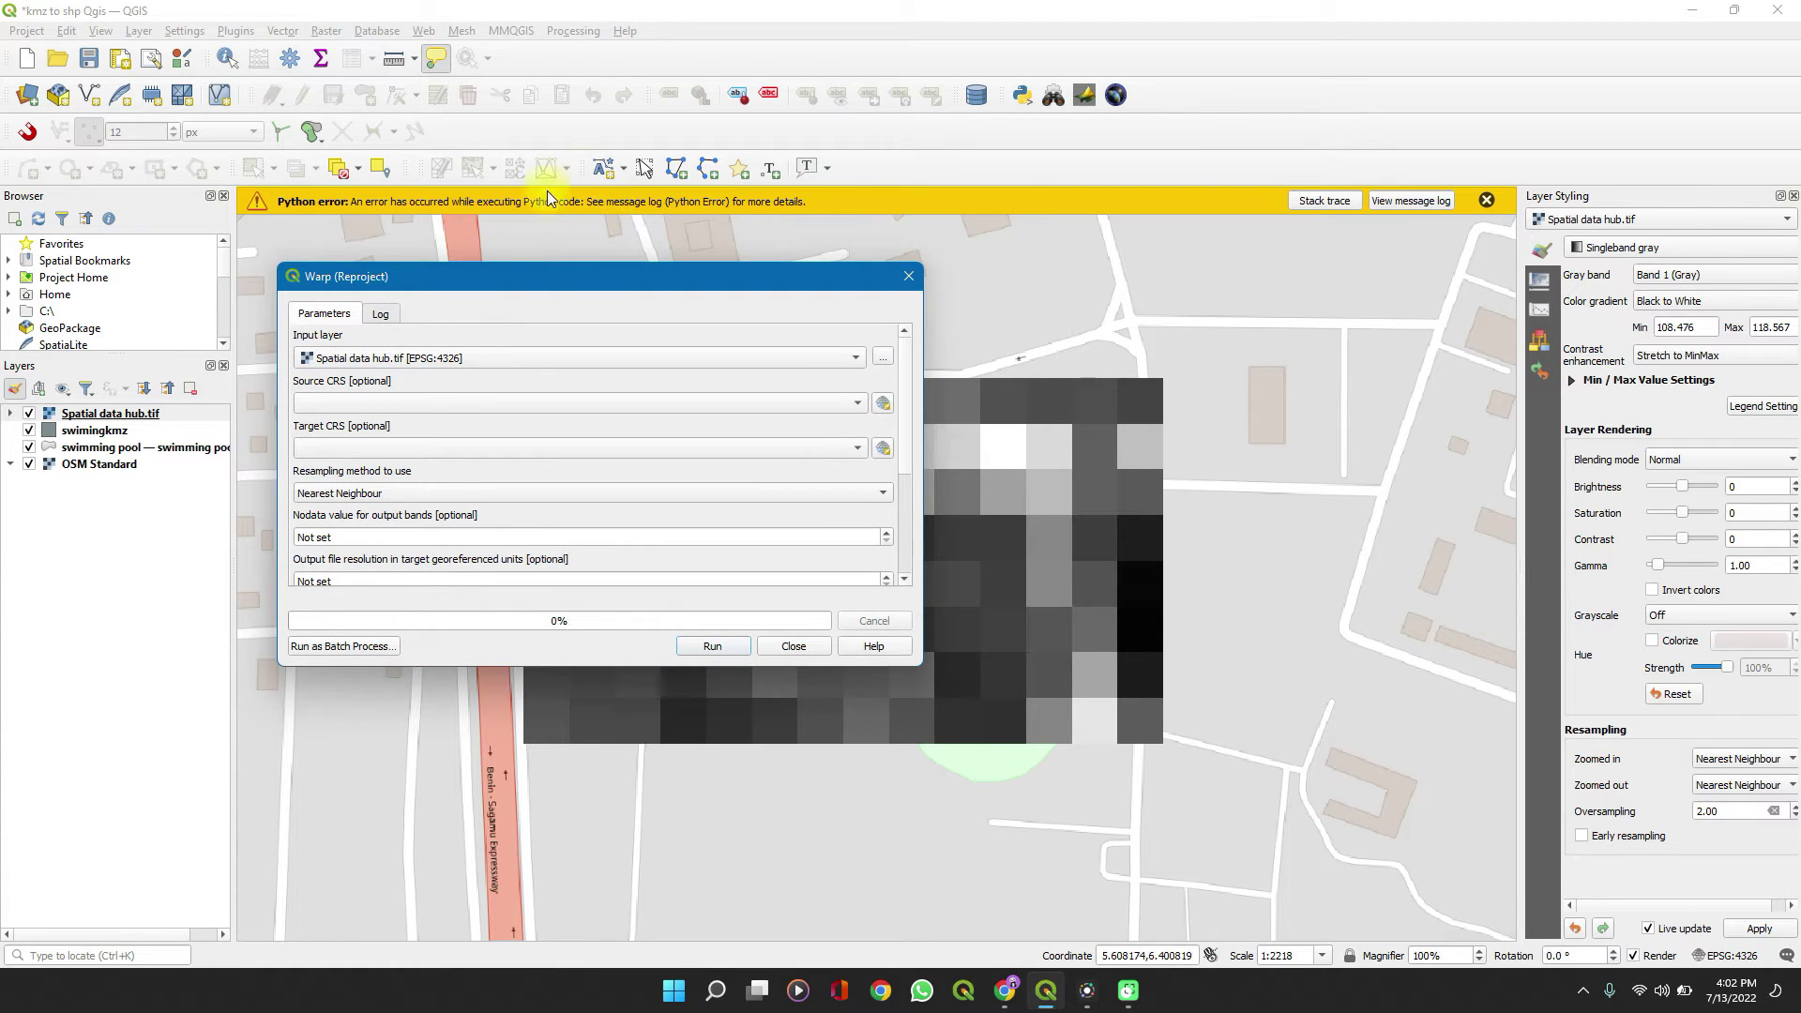
click(478, 357)
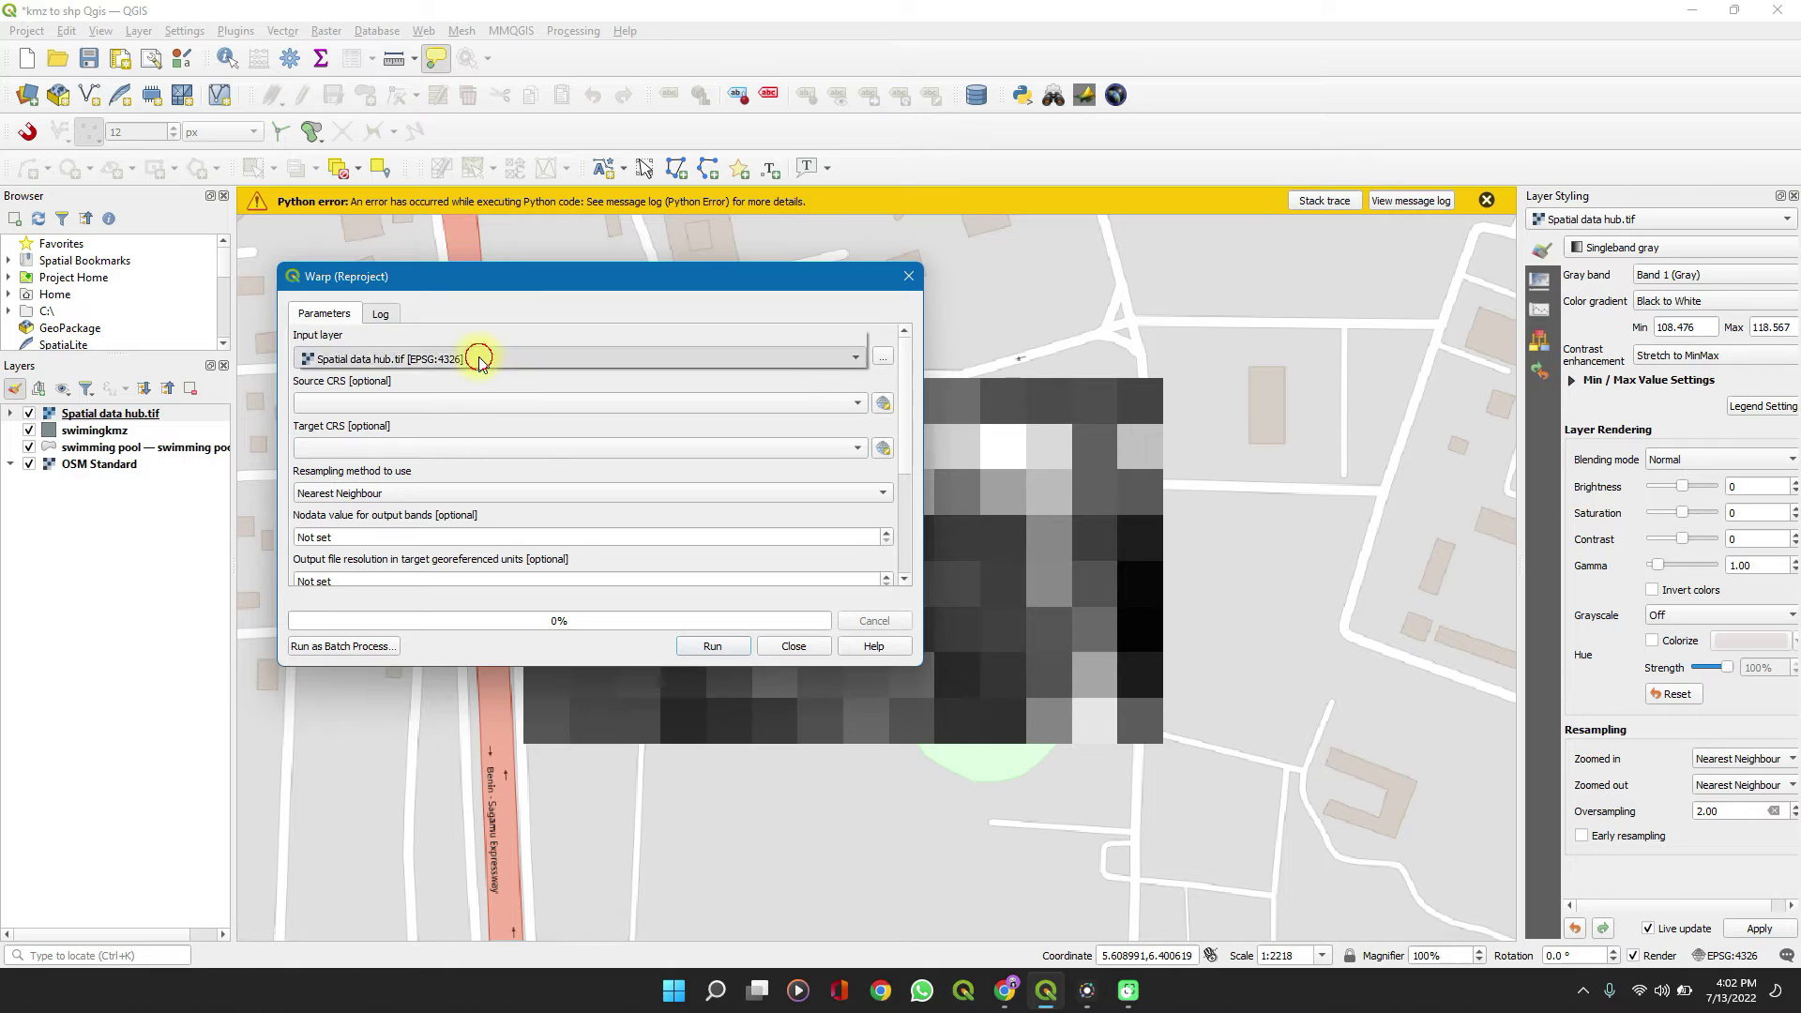
click(478, 357)
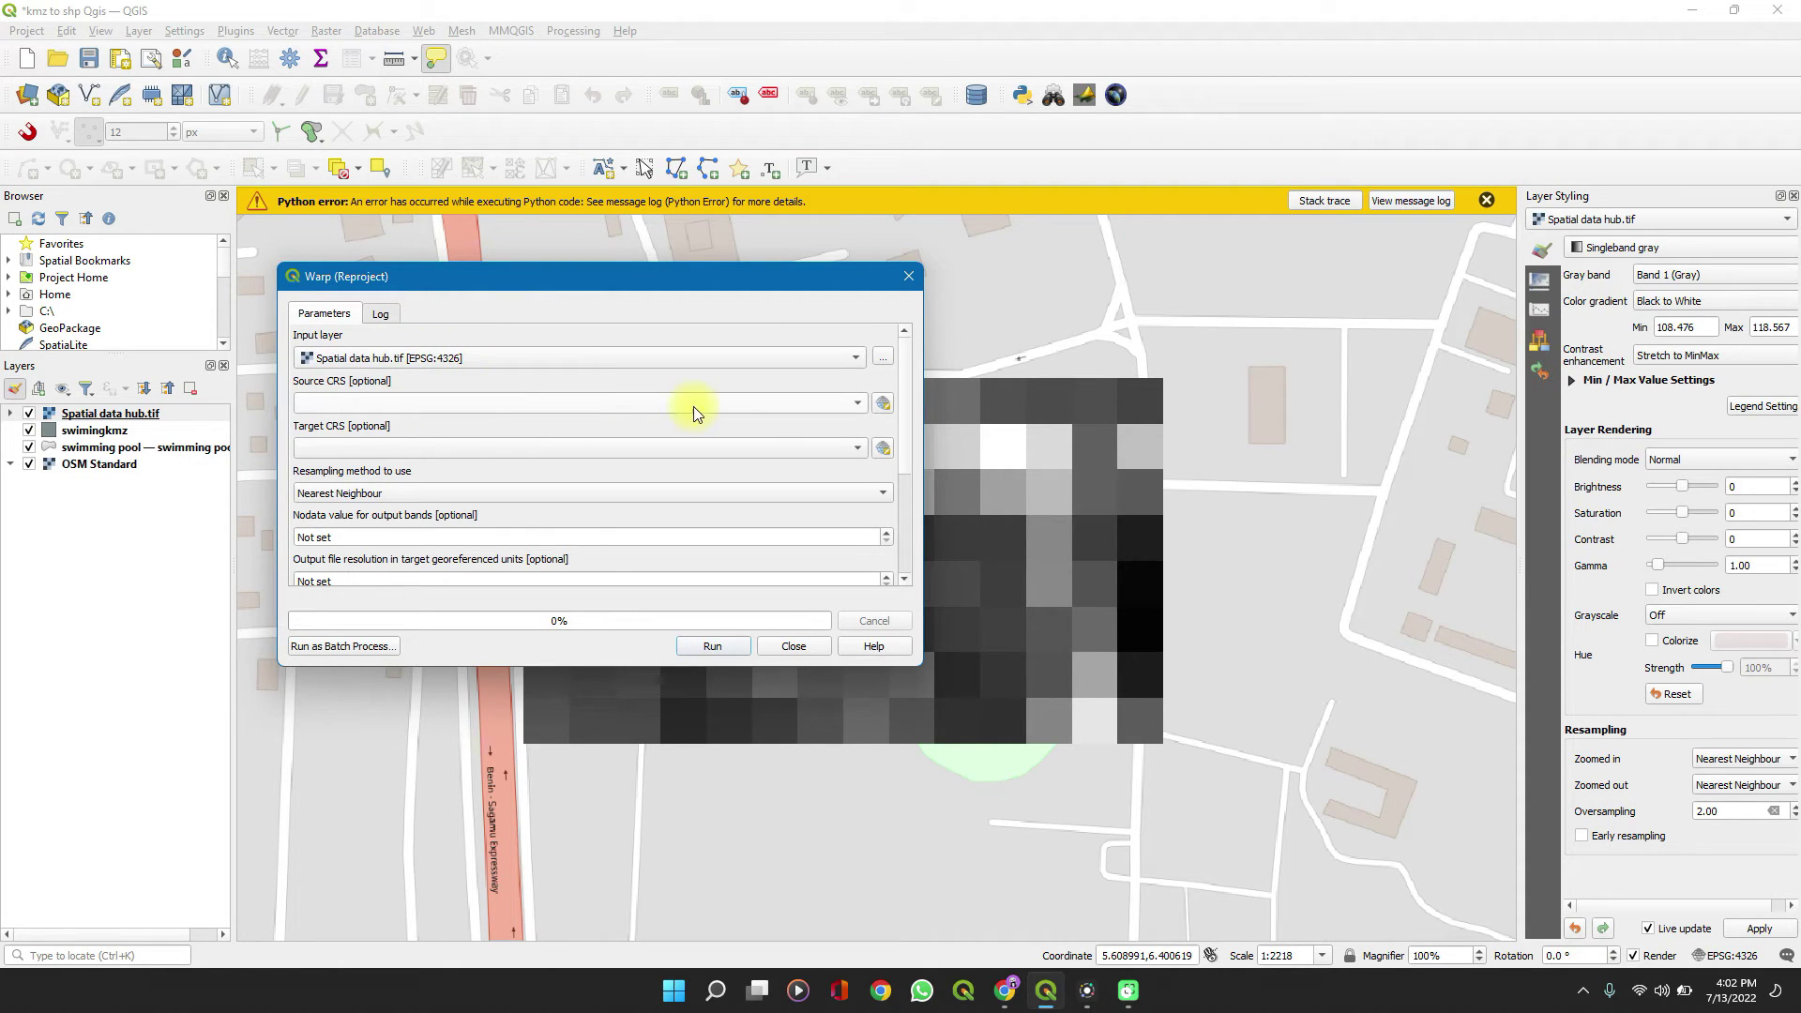
Set source and target CRS to the project CRS EPSG:4326 - WGS 84, with Nearest Neighbour resampling.
click(733, 403)
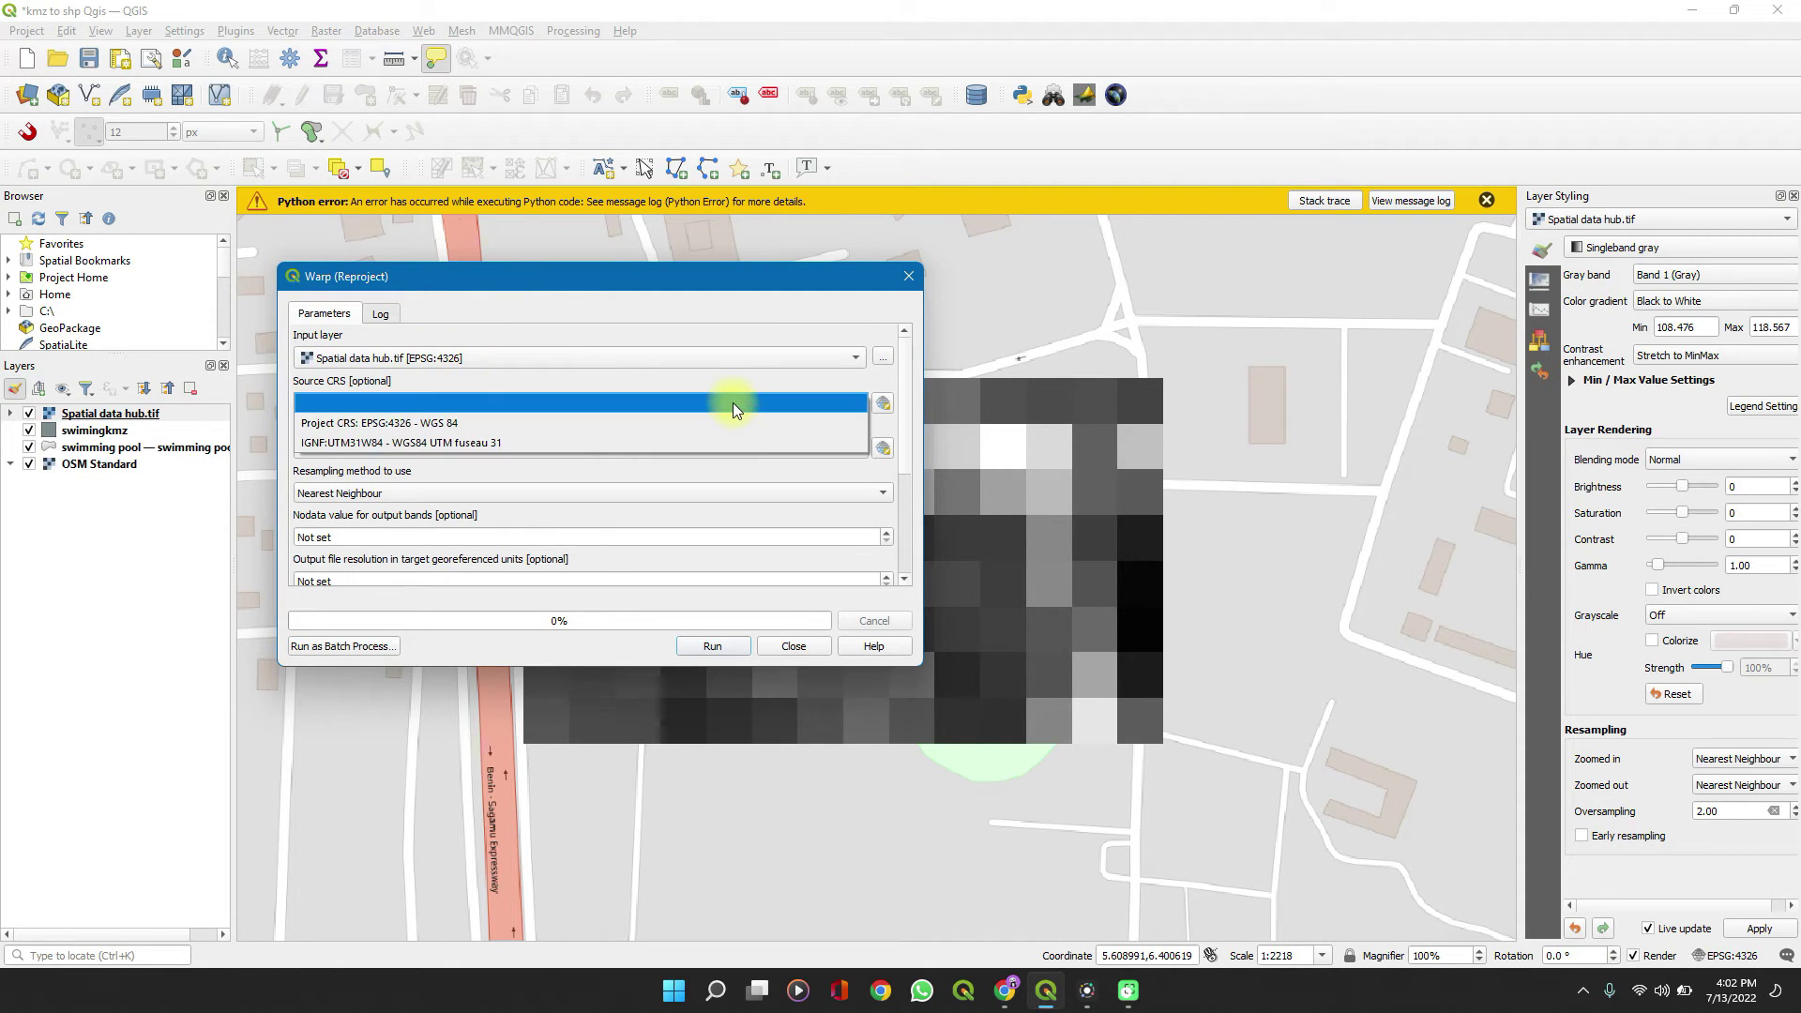
click(634, 425)
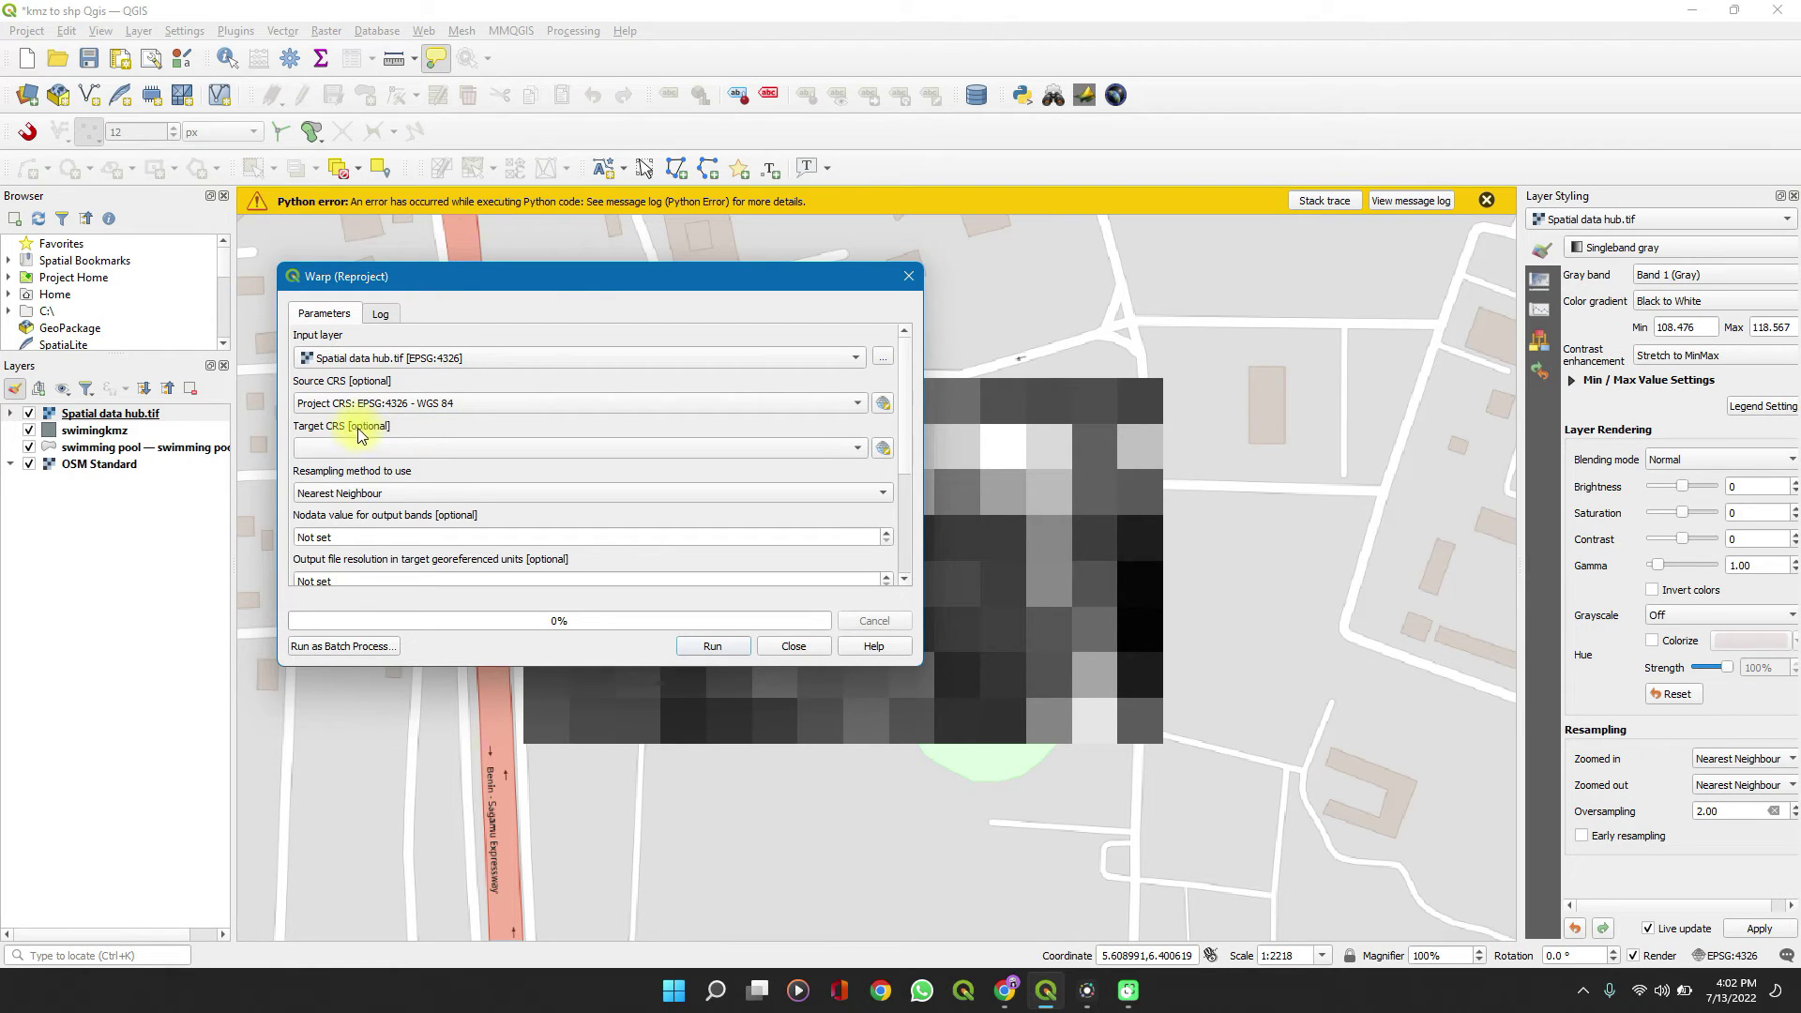
click(453, 445)
click(420, 465)
click(435, 493)
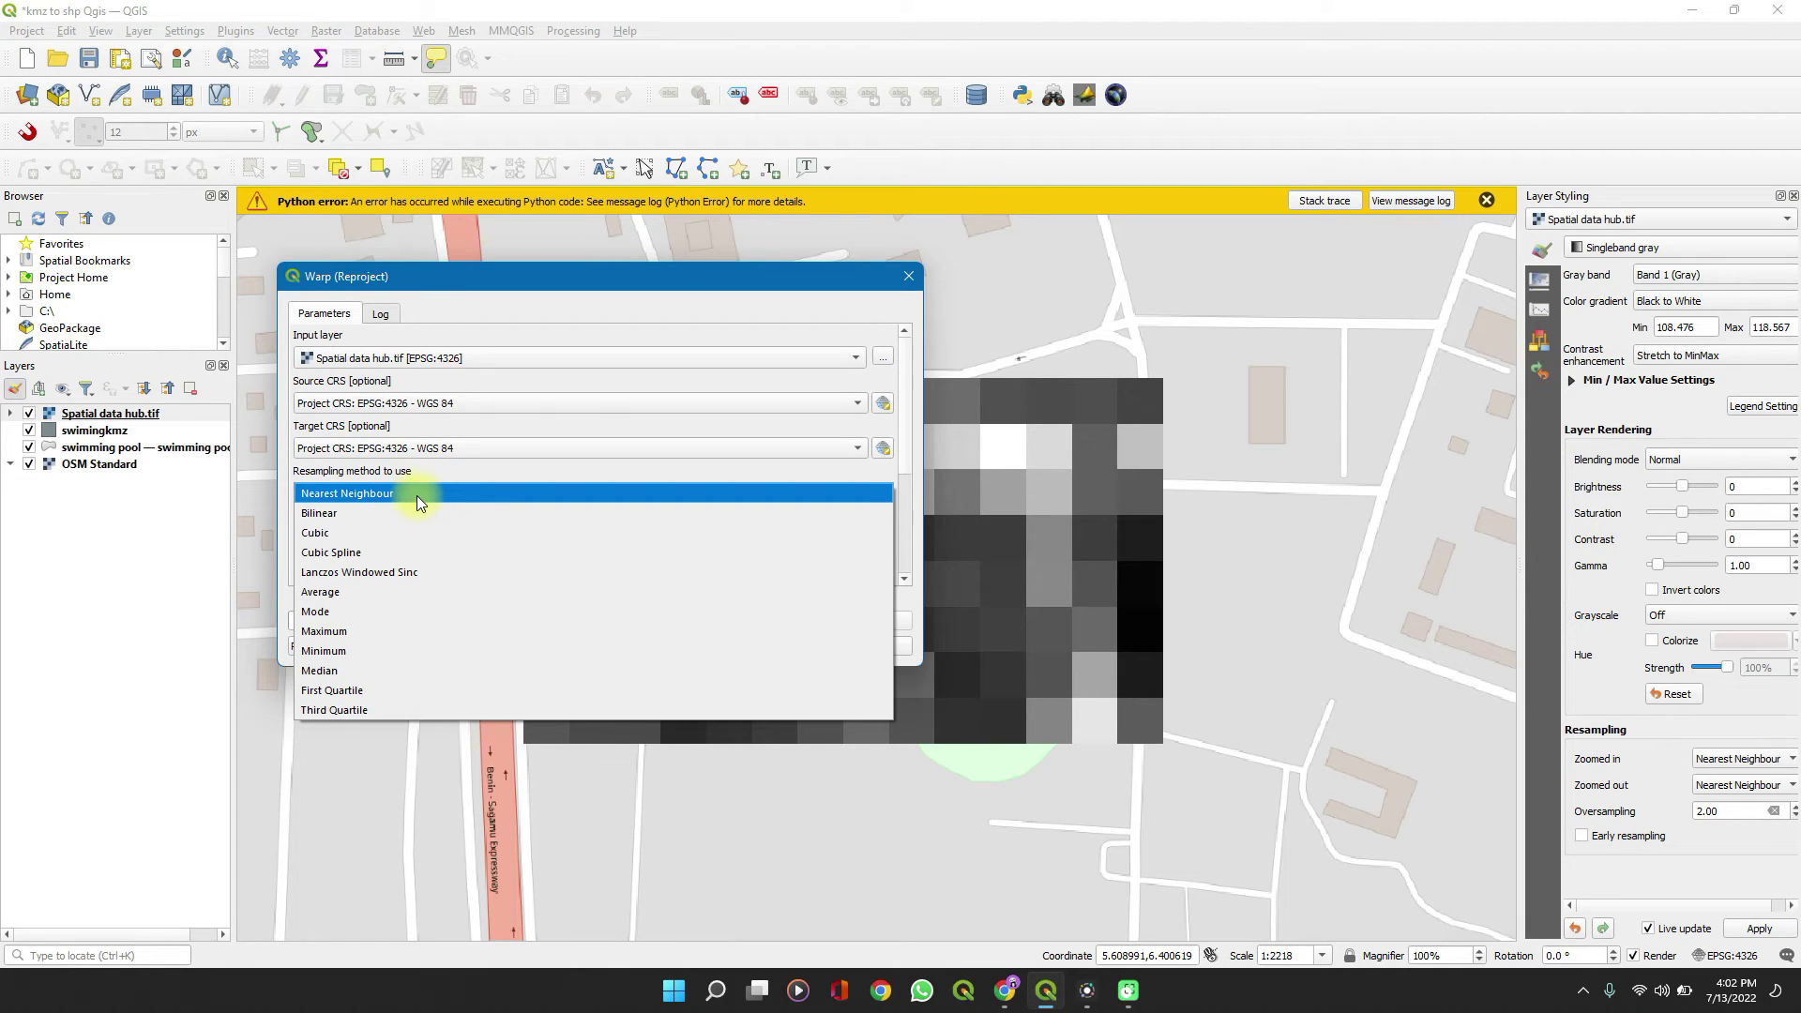
click(416, 493)
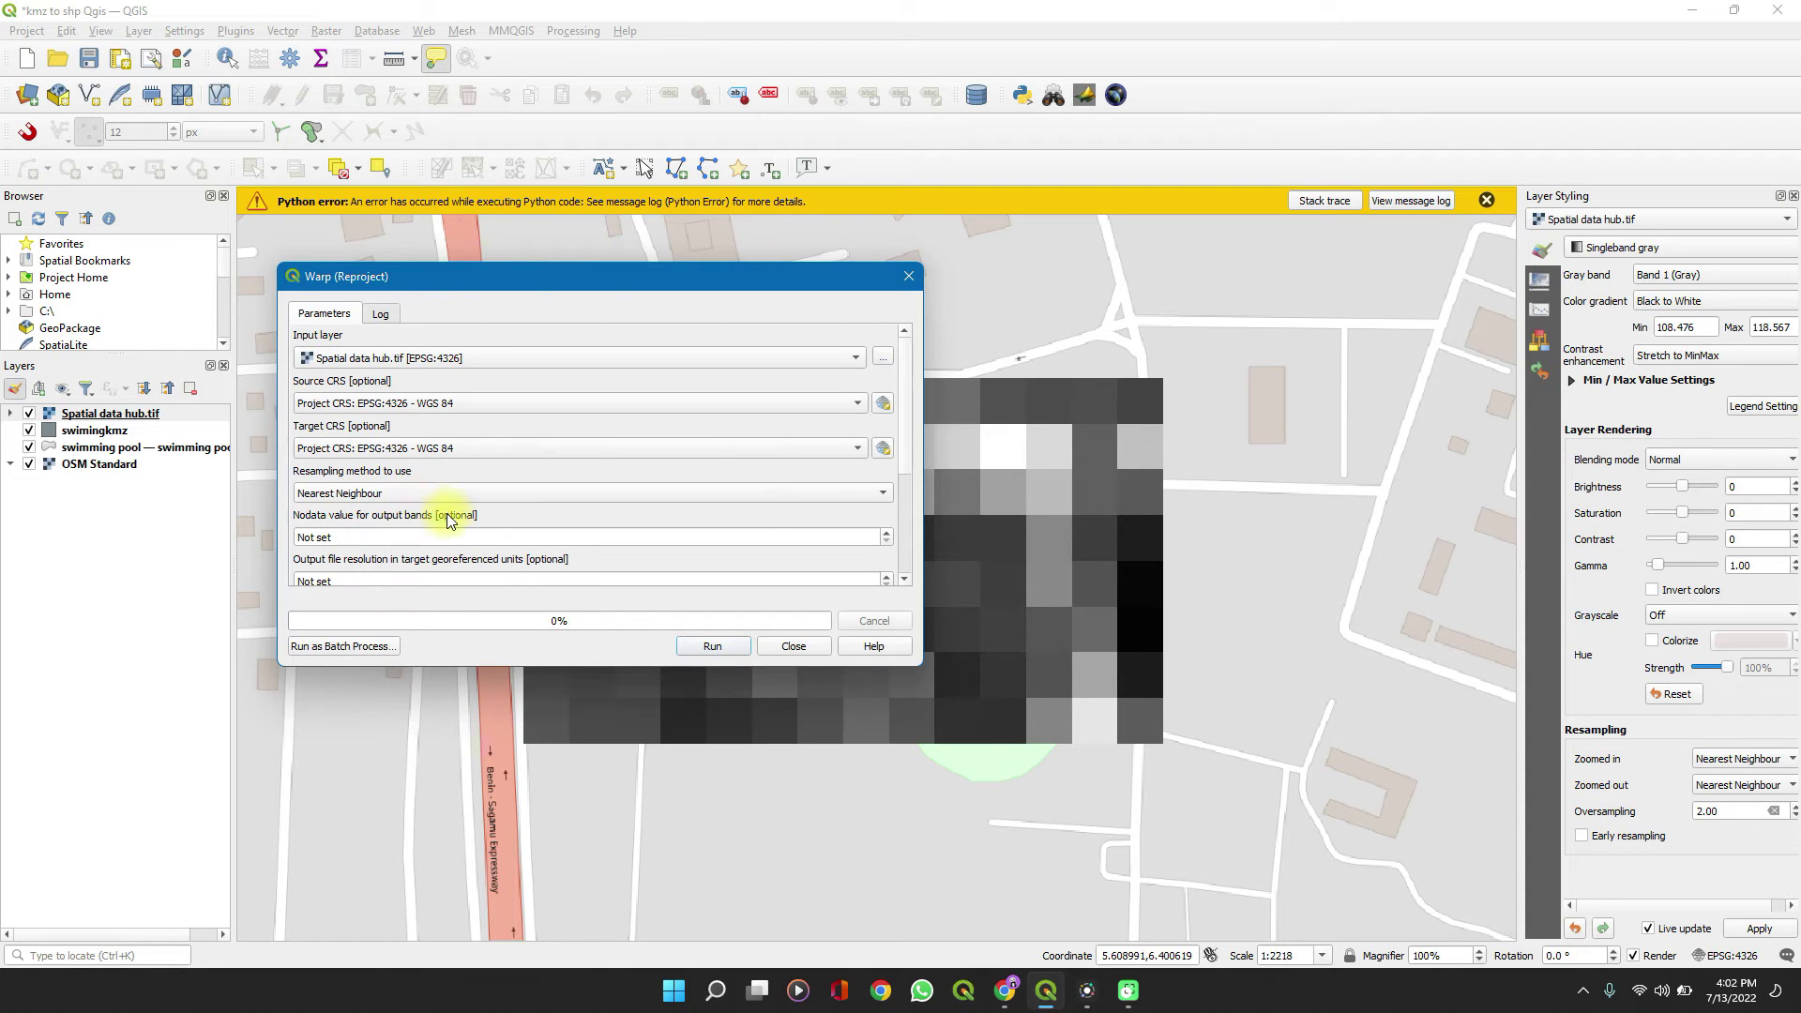
Save the reprojected output as the TIF file "Spatial Data Hubreproject" in the Projects folder, and run the reprojection.
scroll(543, 516, down, 4)
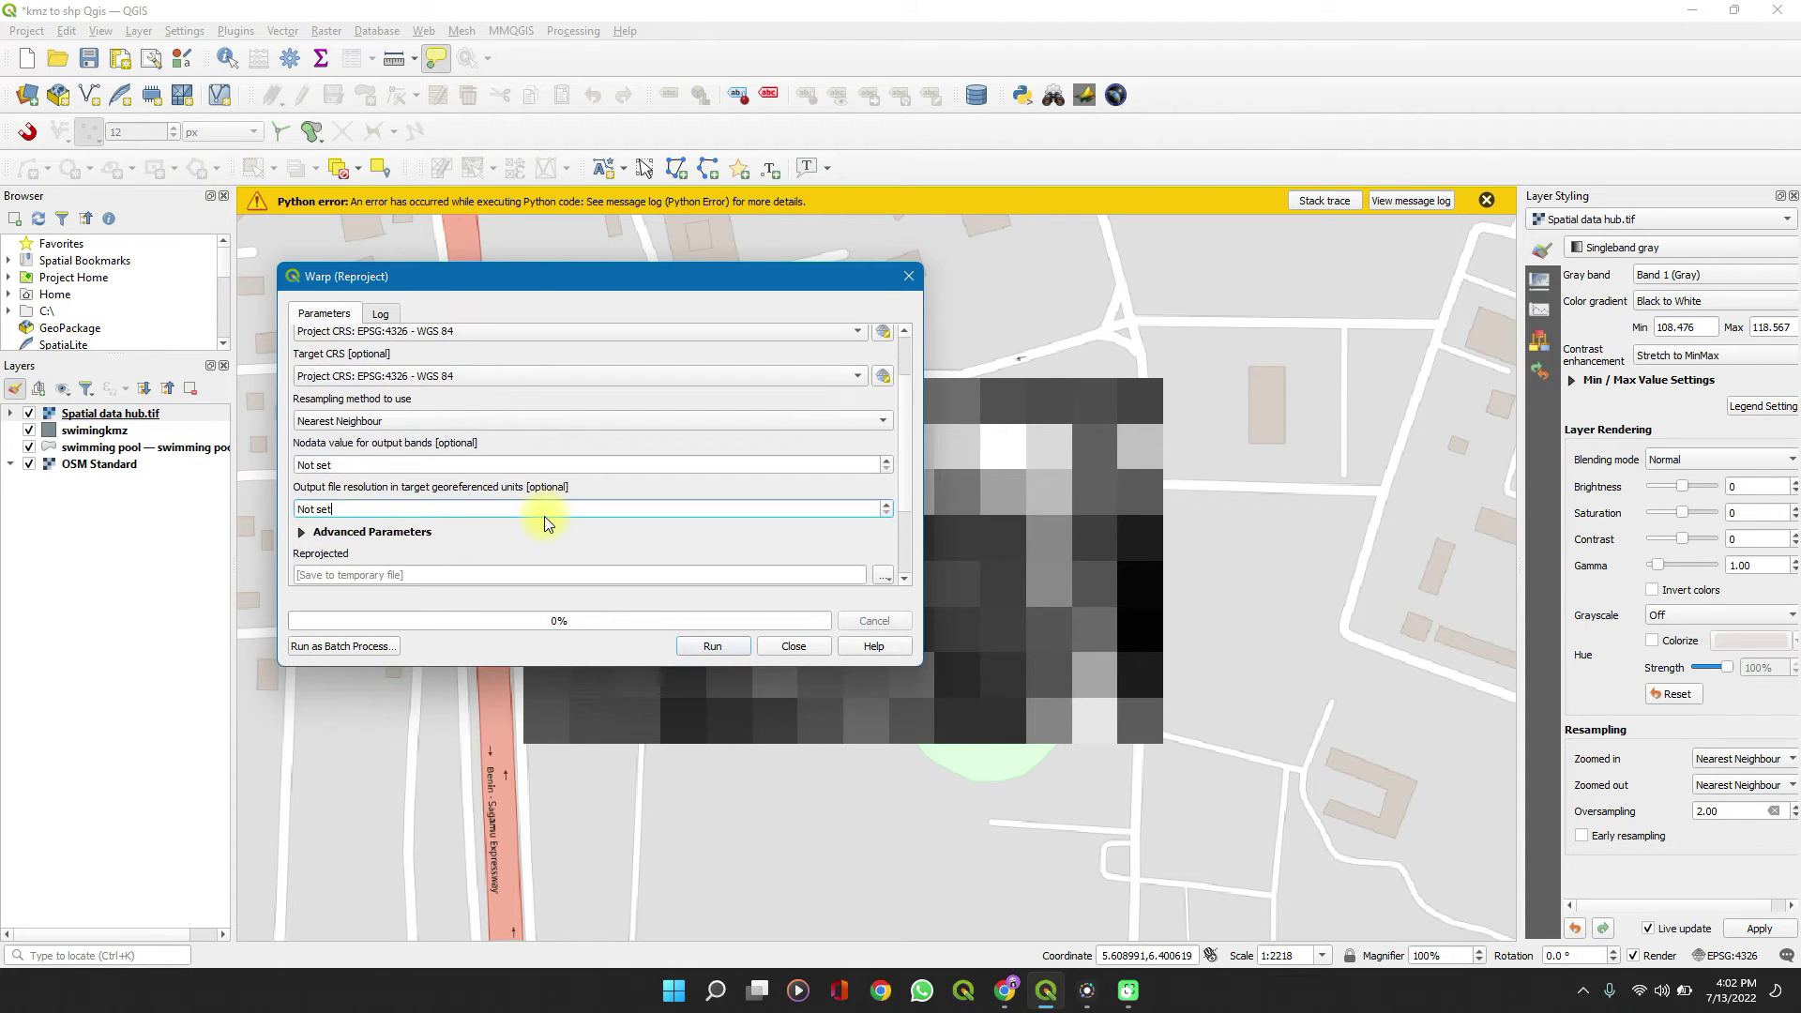
scroll(544, 516, down, 1)
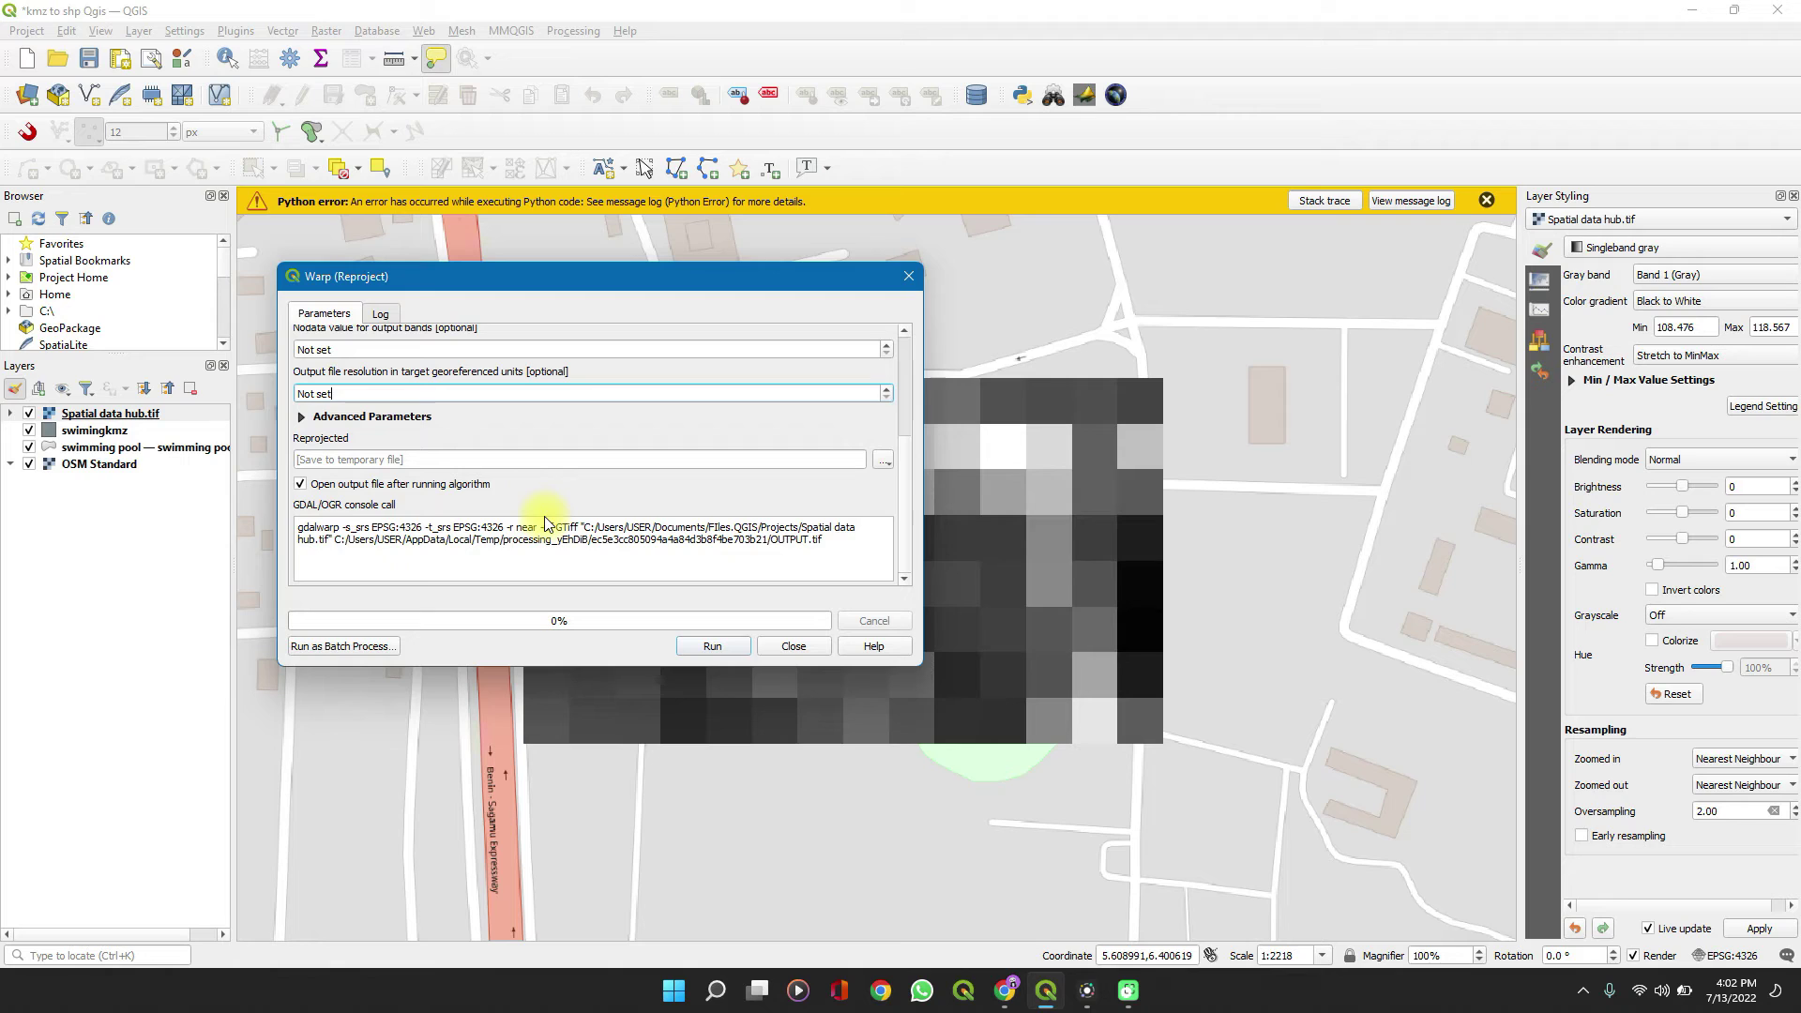
click(886, 460)
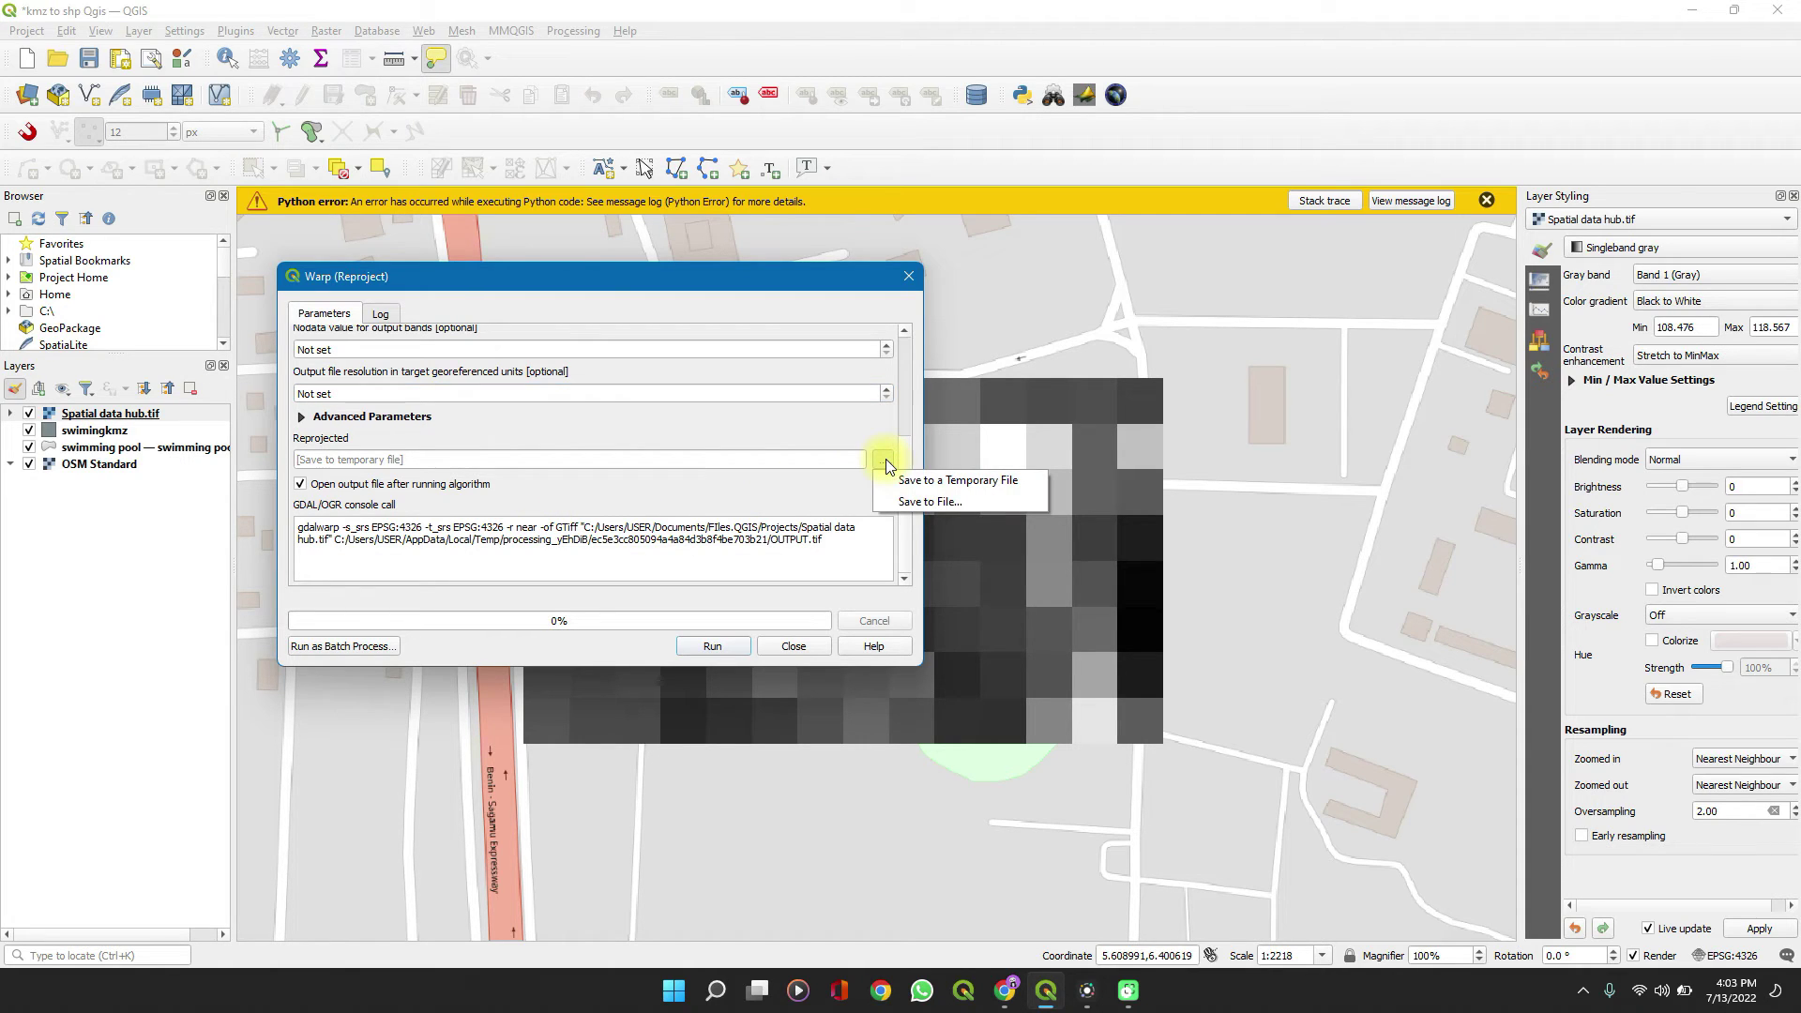
click(914, 495)
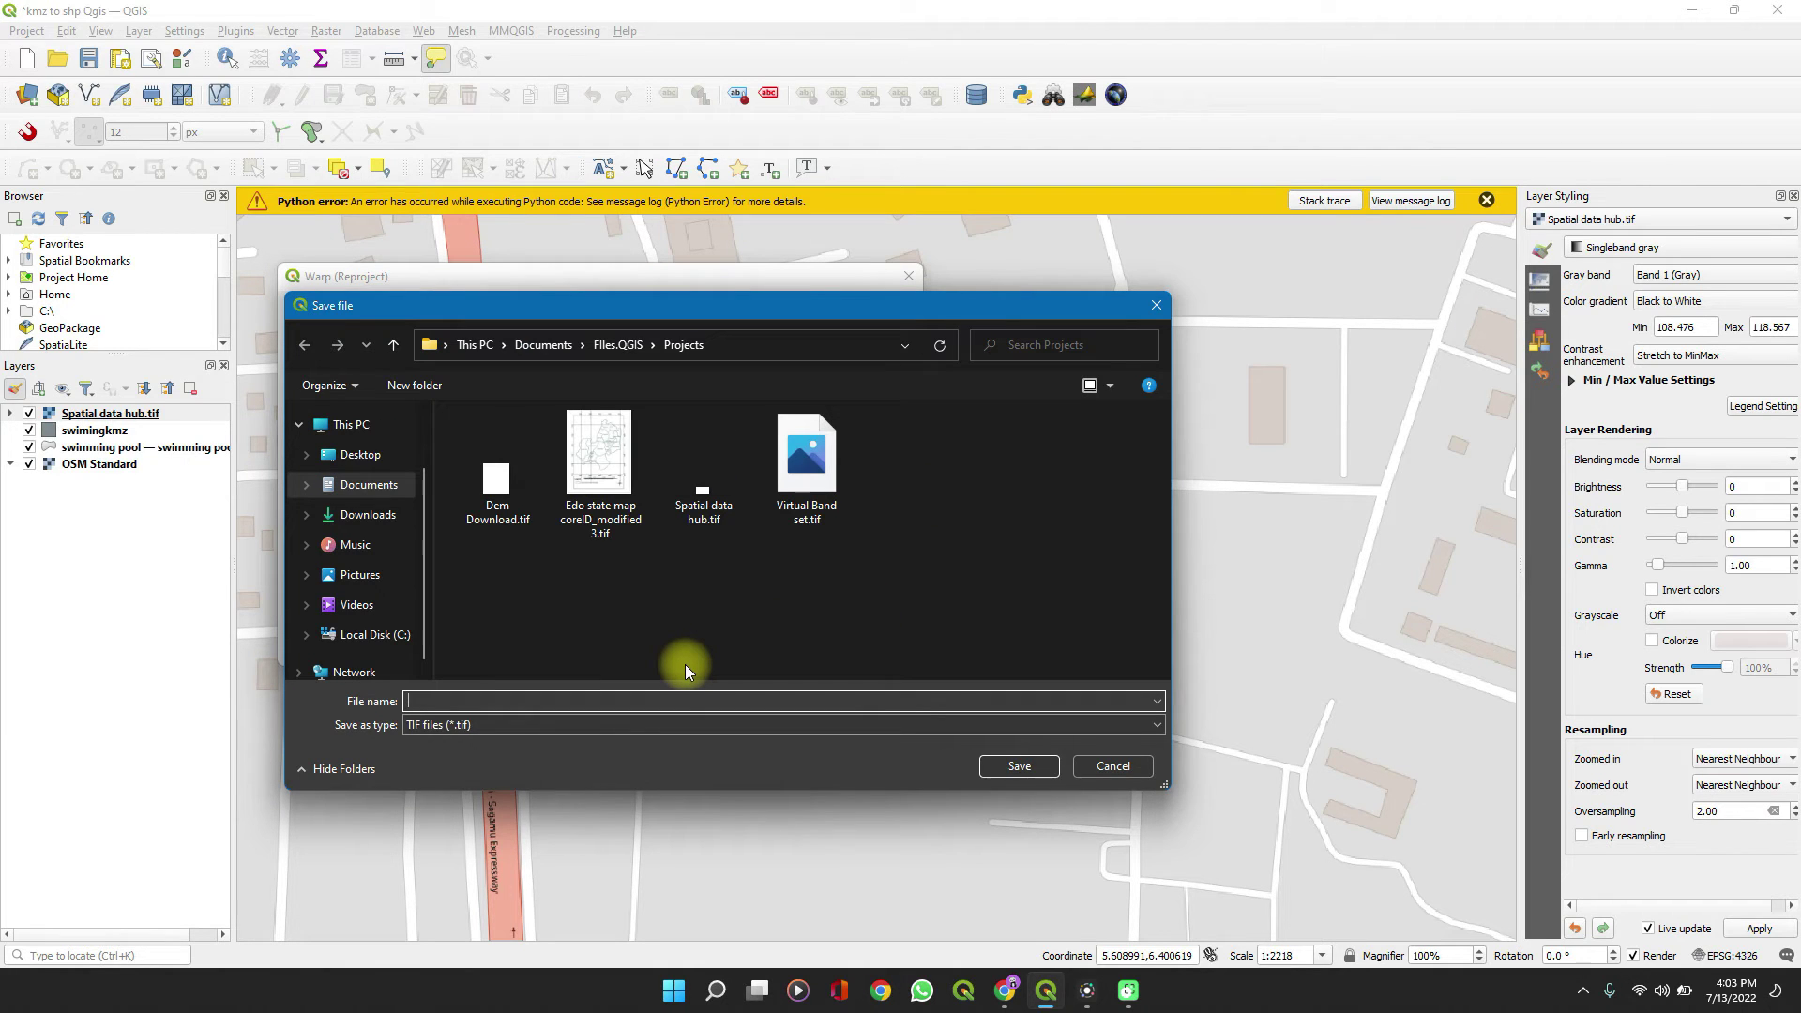
text(sp)
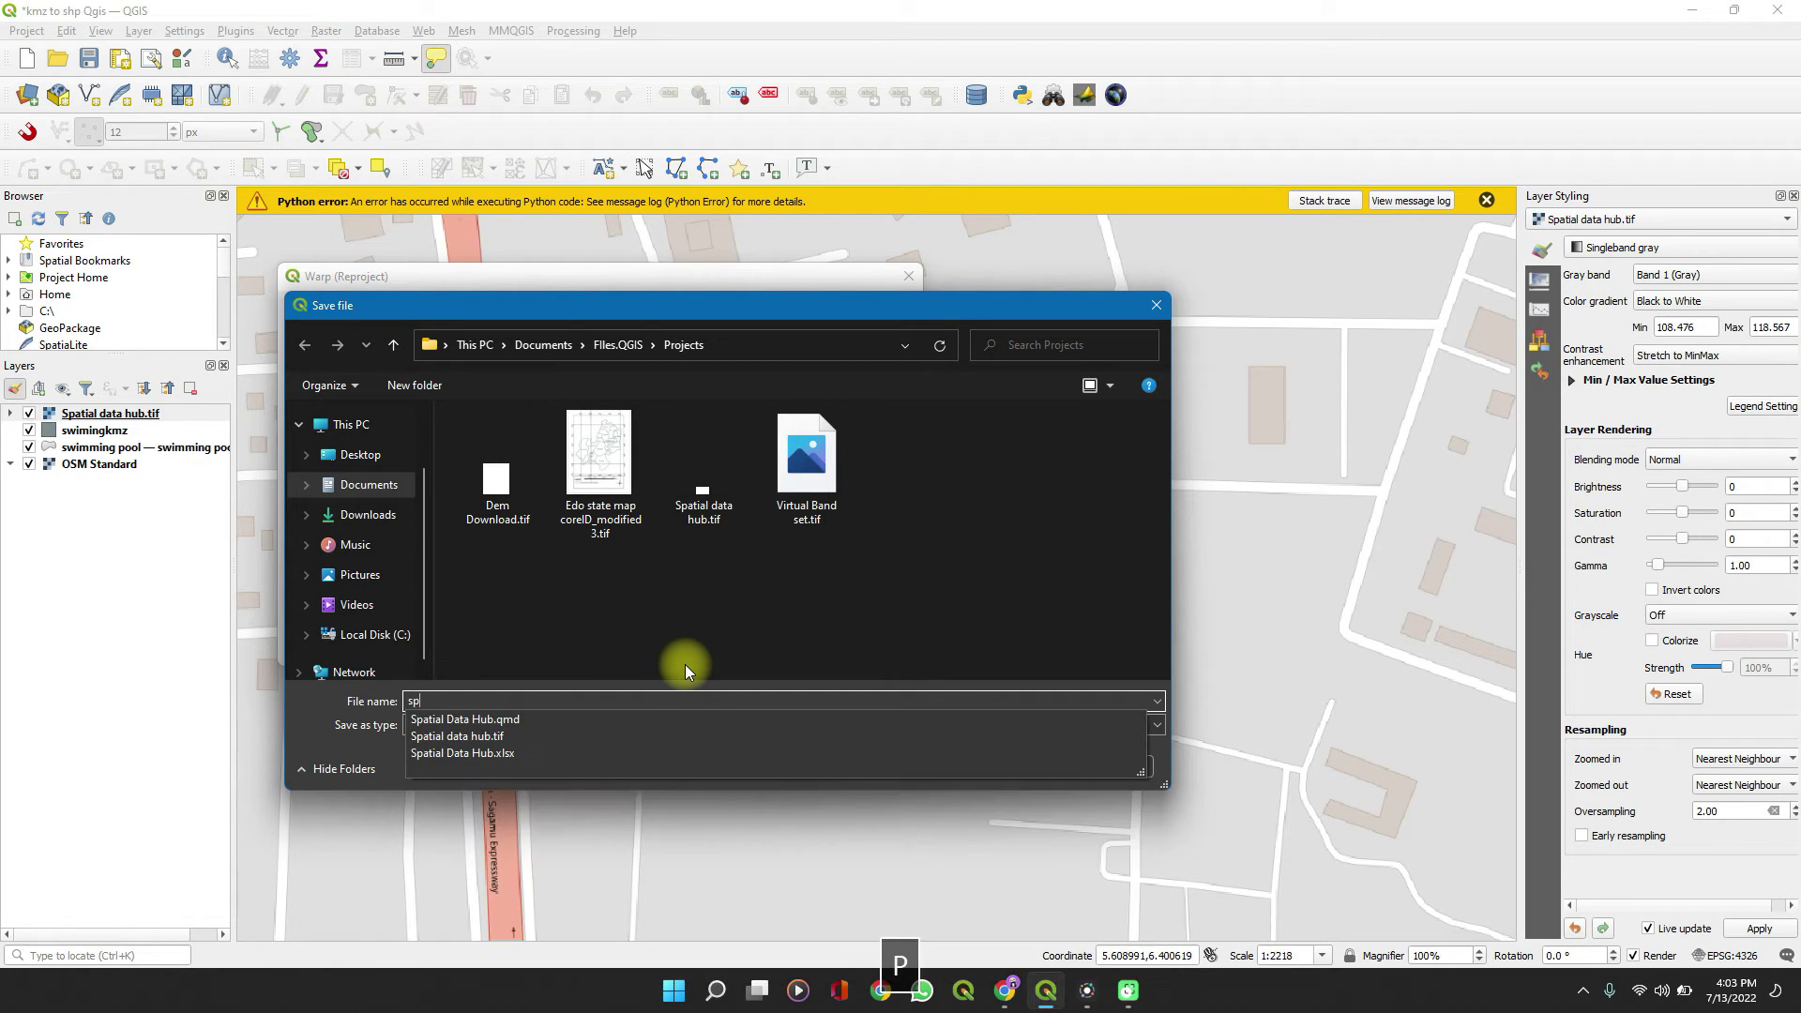
click(574, 725)
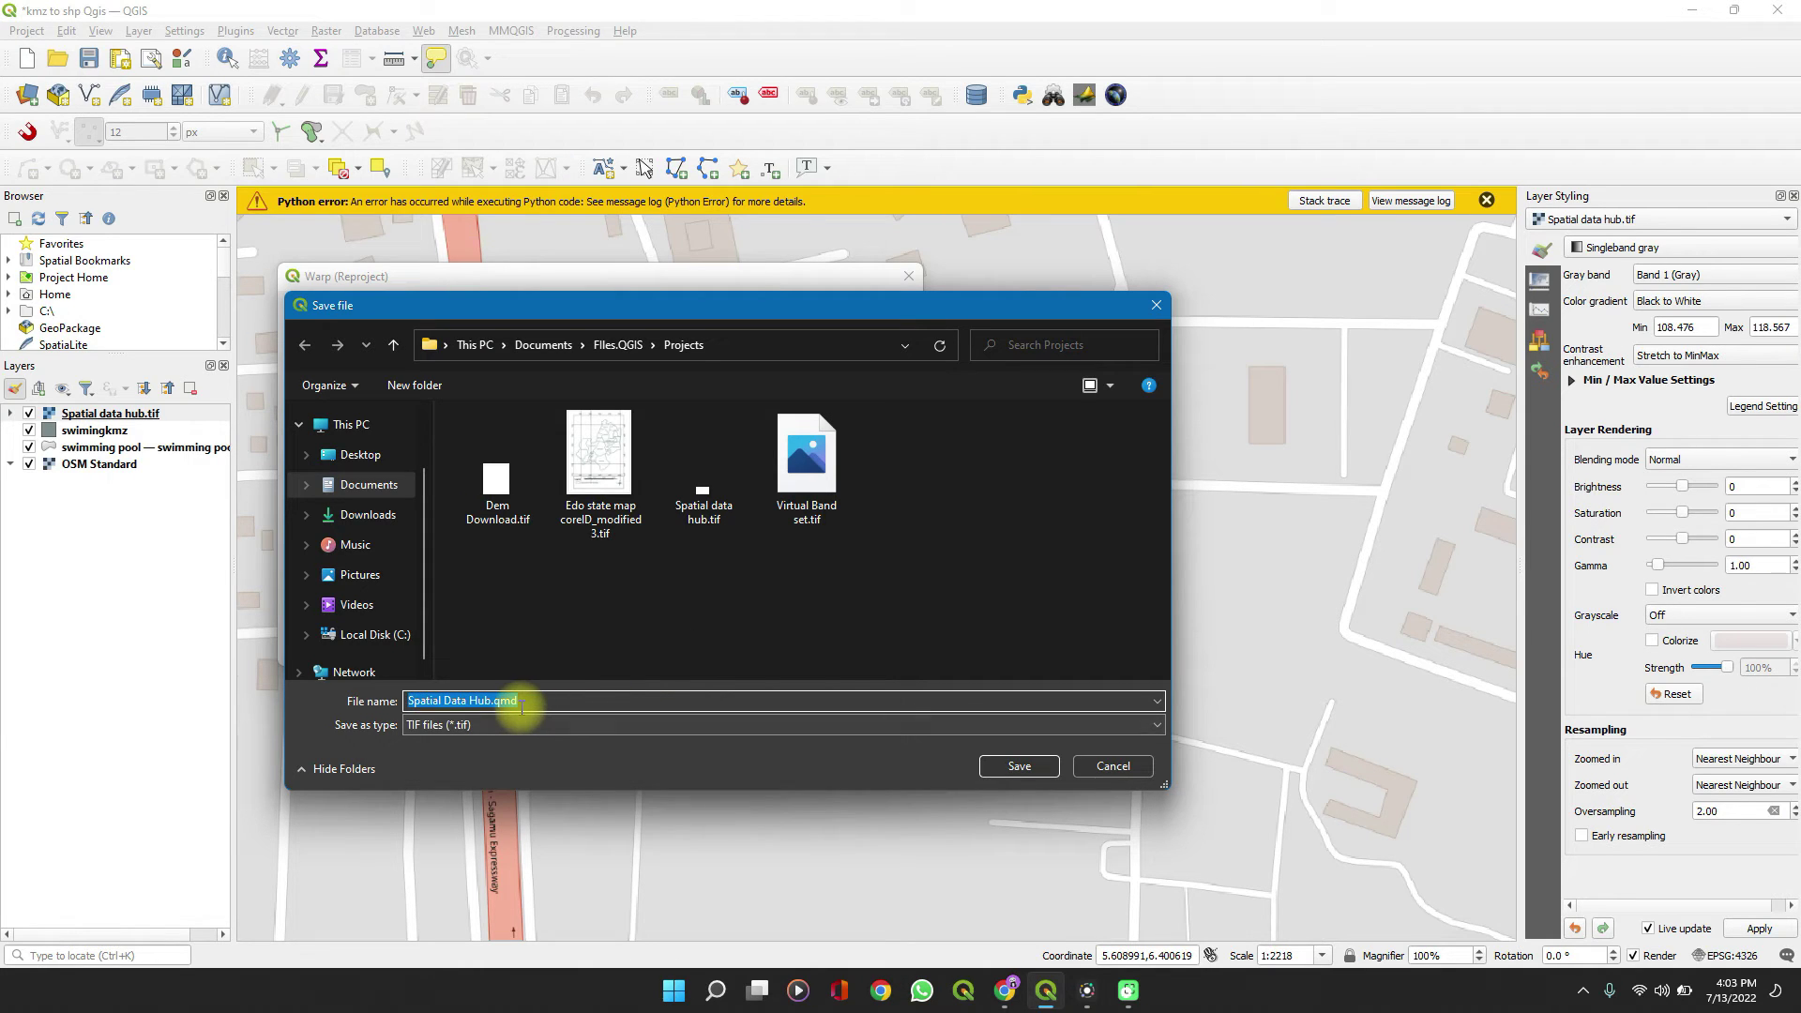
click(521, 706)
key(BackSpace)
key(BackSpace)
key(BackSpace)
key(BackSpace)
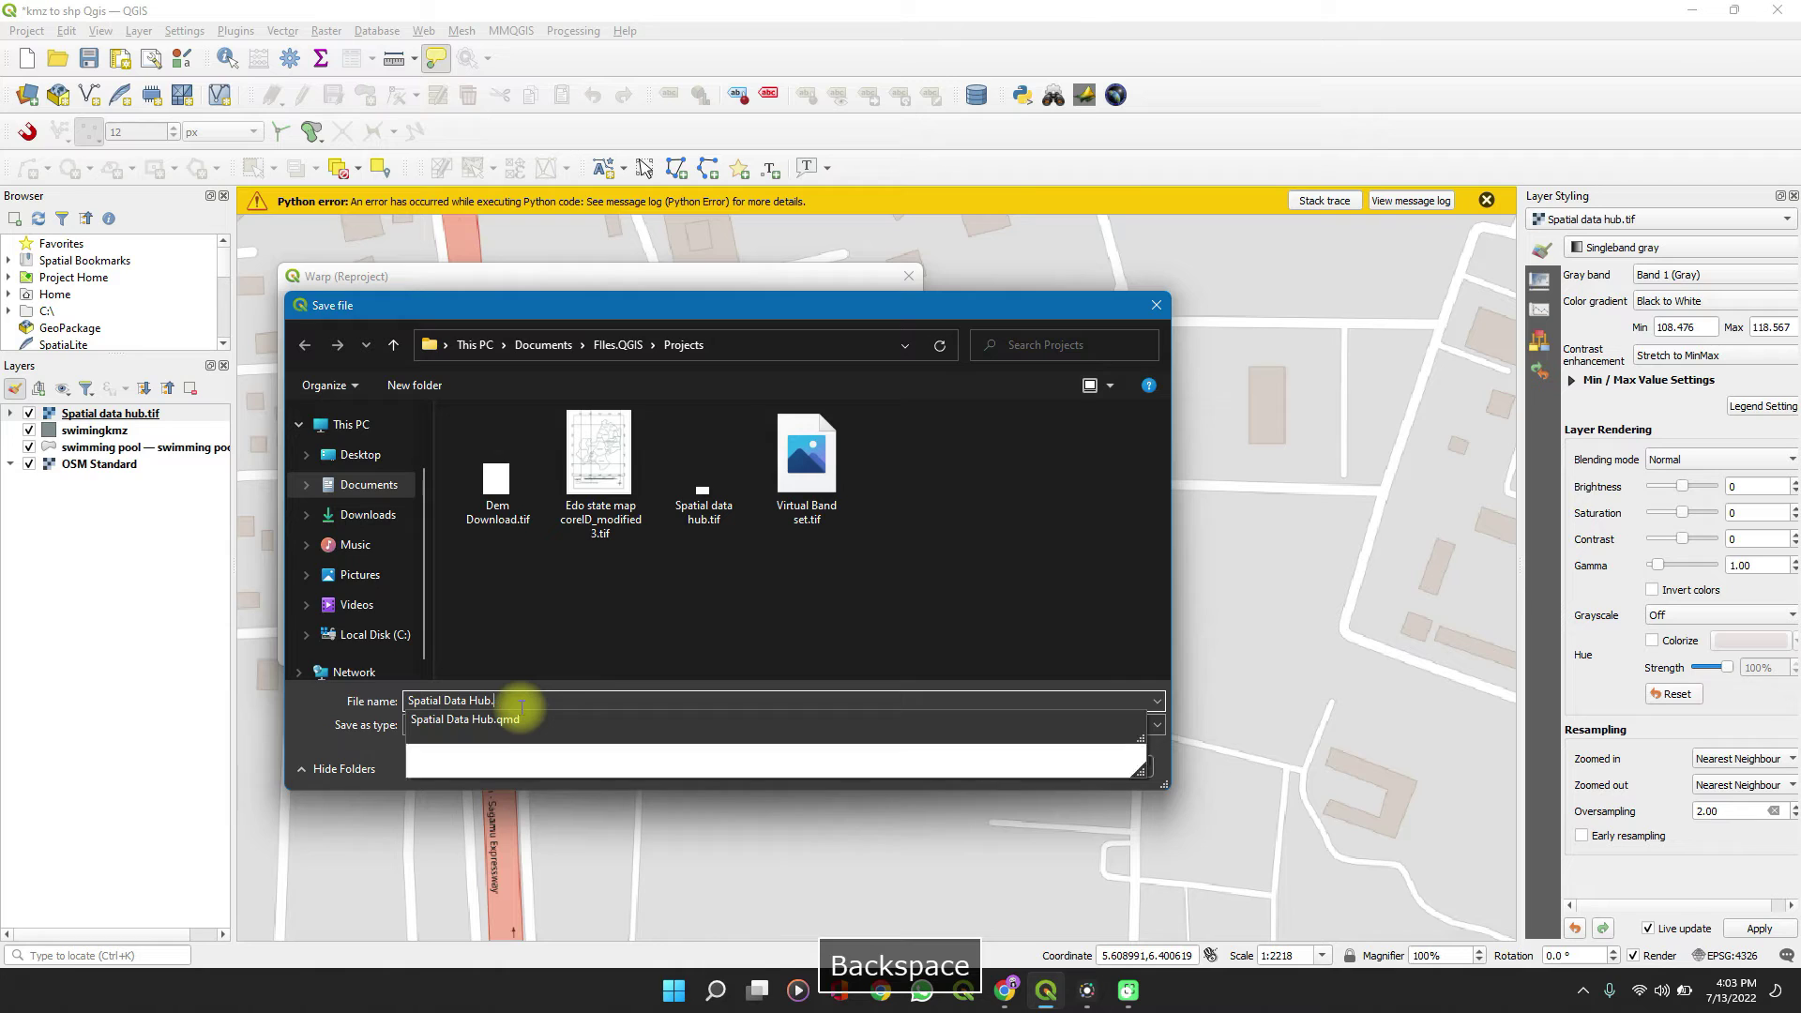
text(reproject)
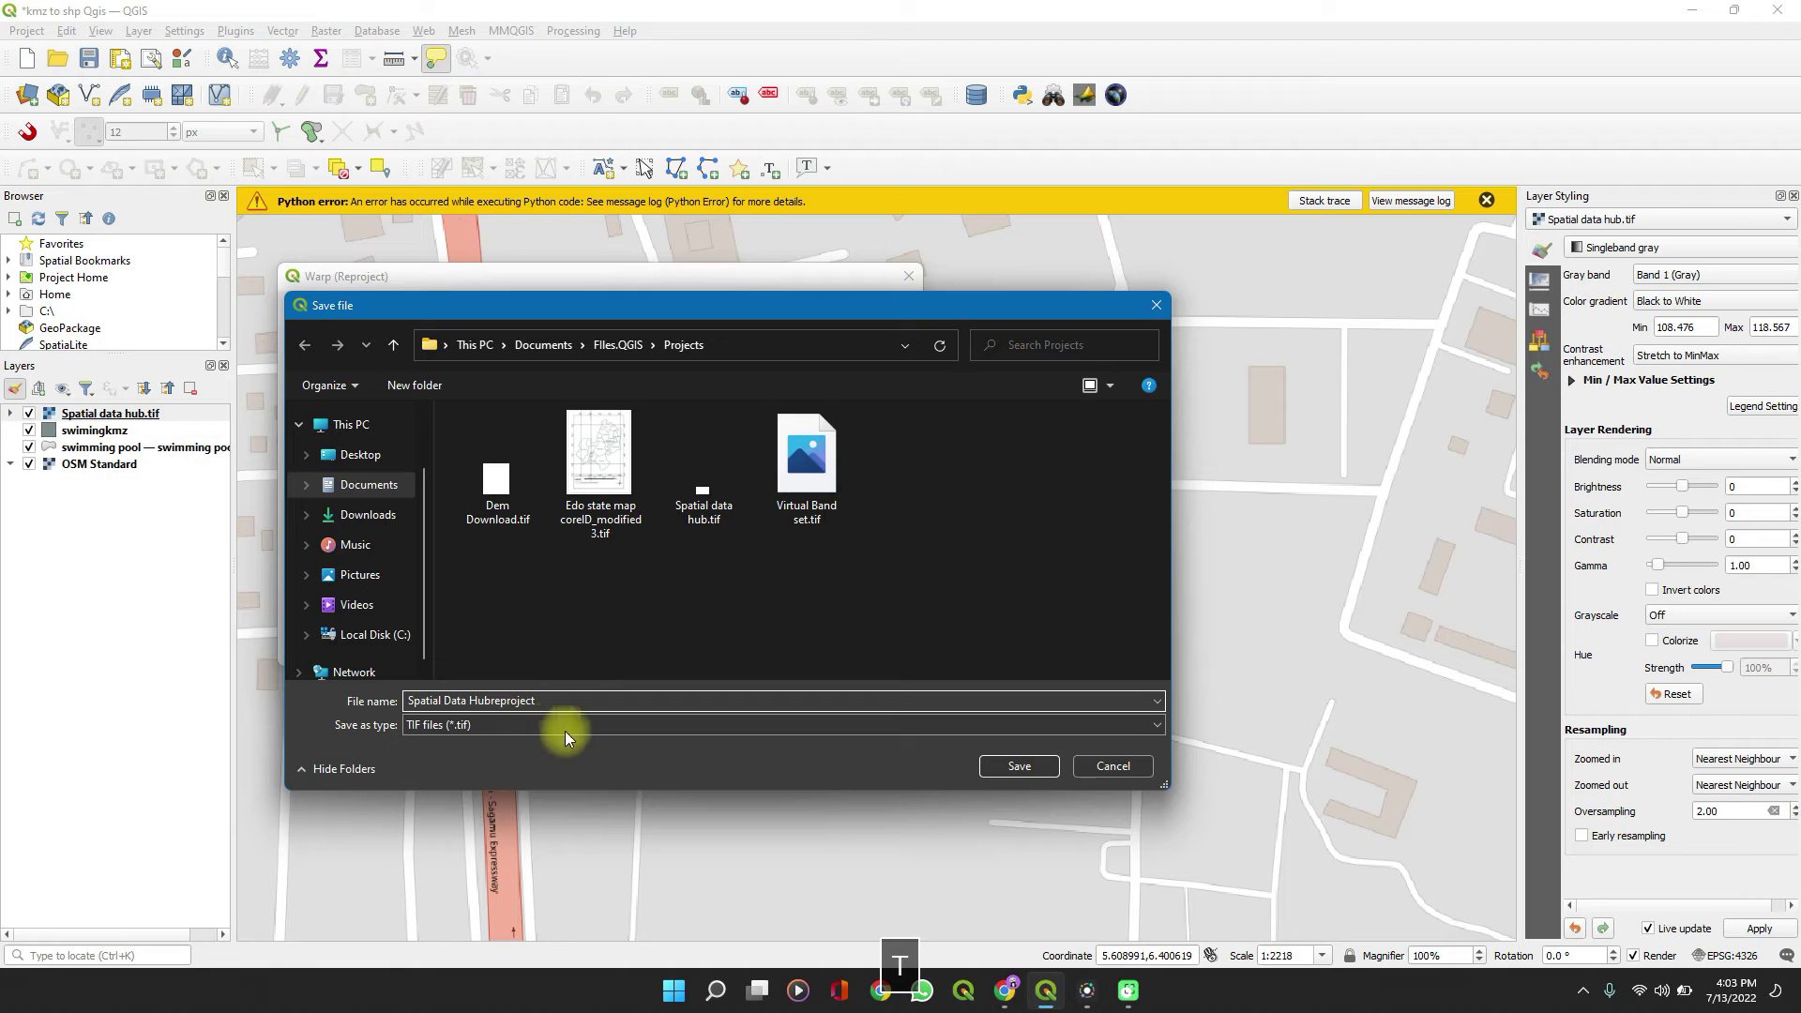
click(986, 766)
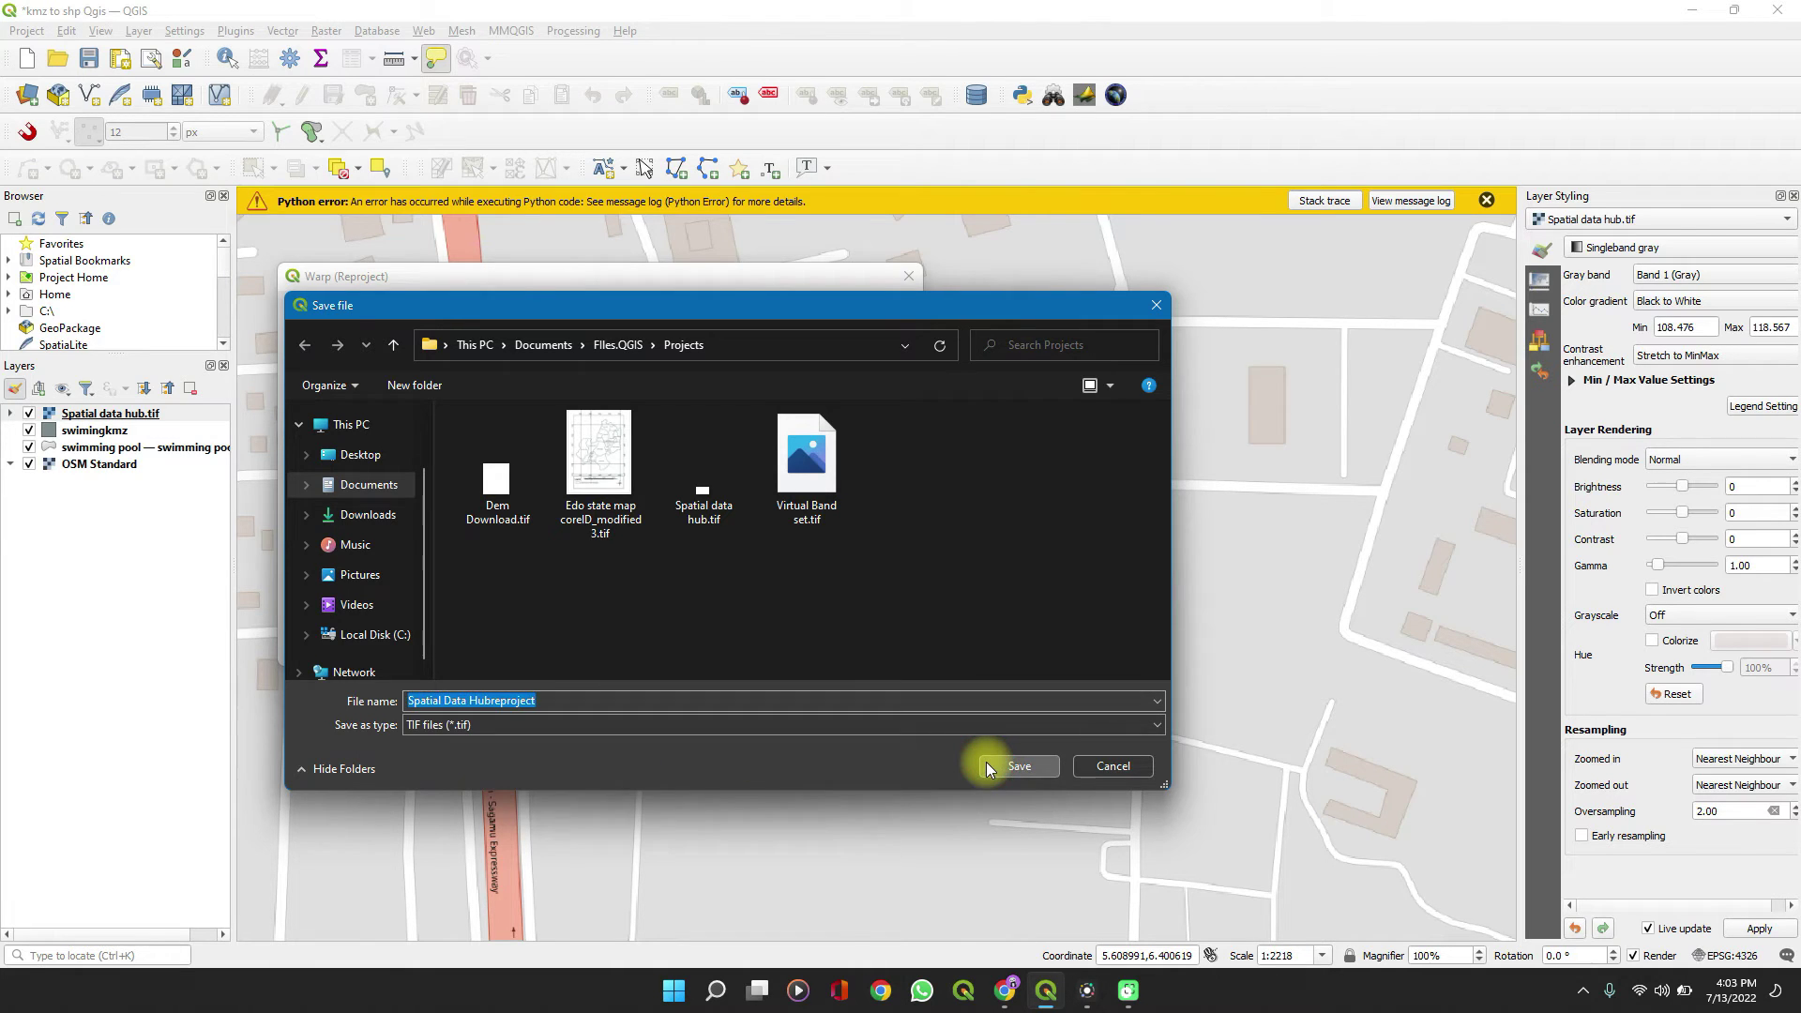
click(710, 647)
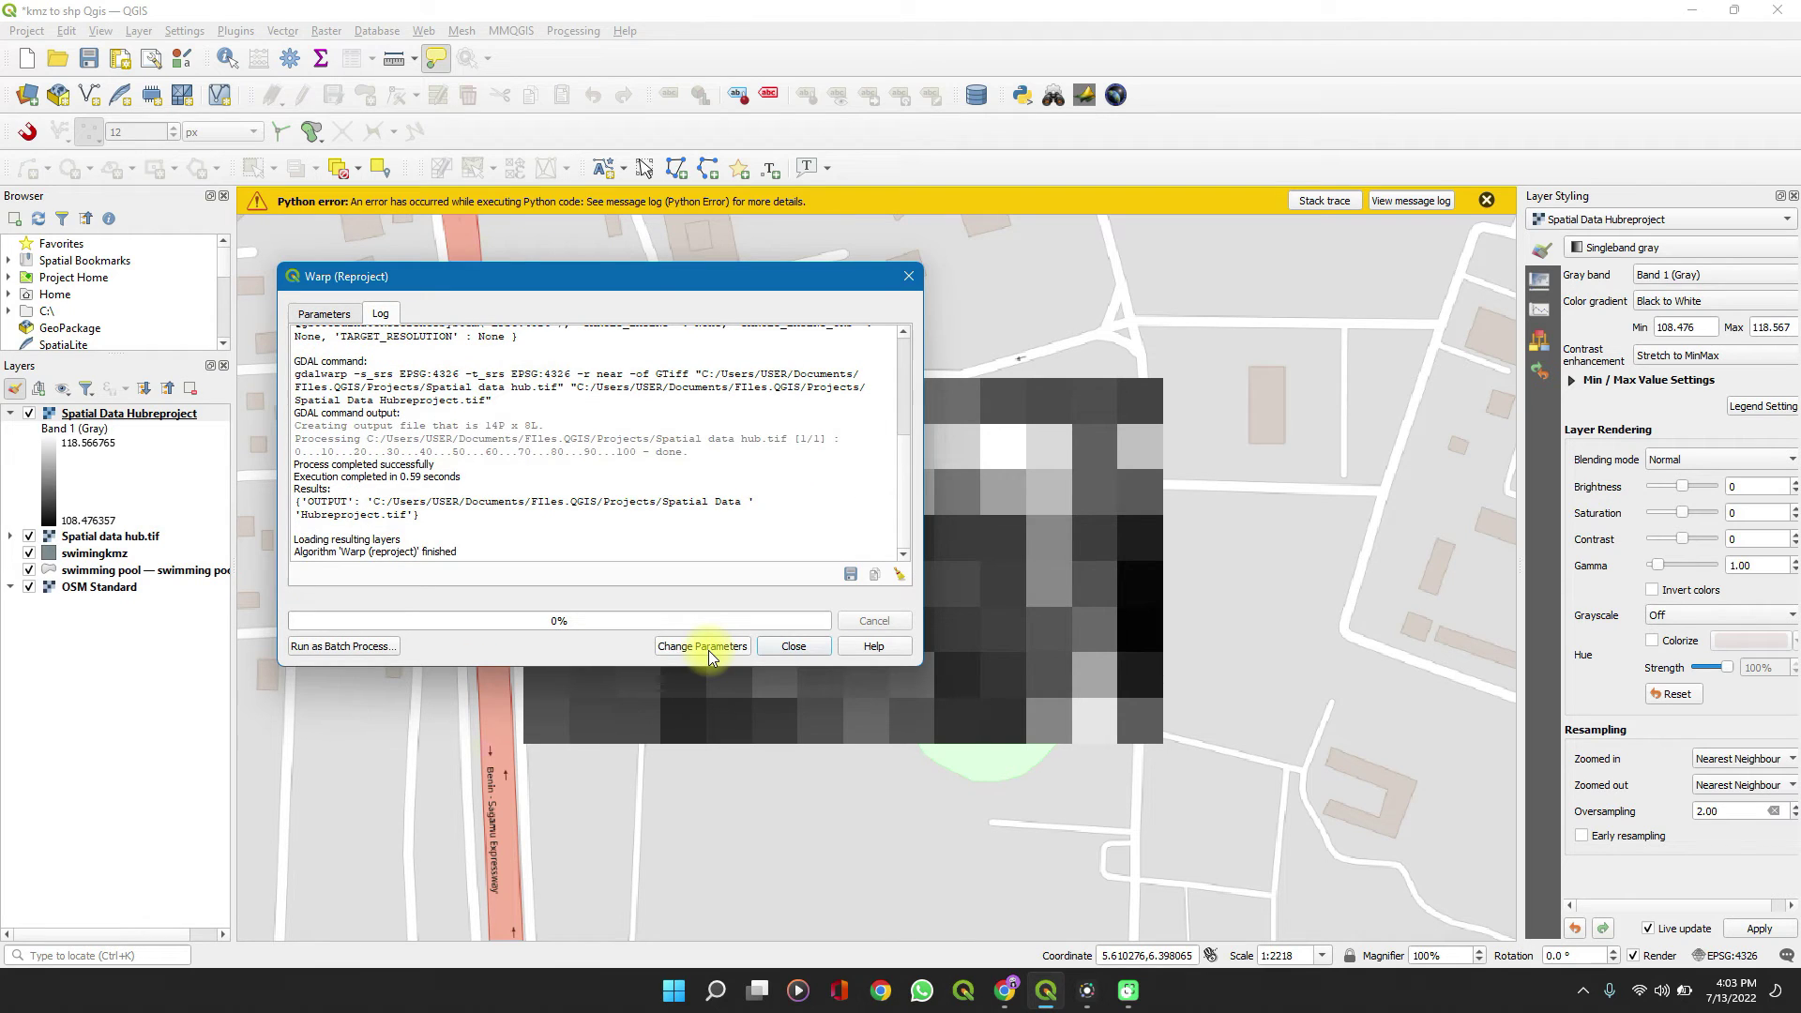
click(788, 647)
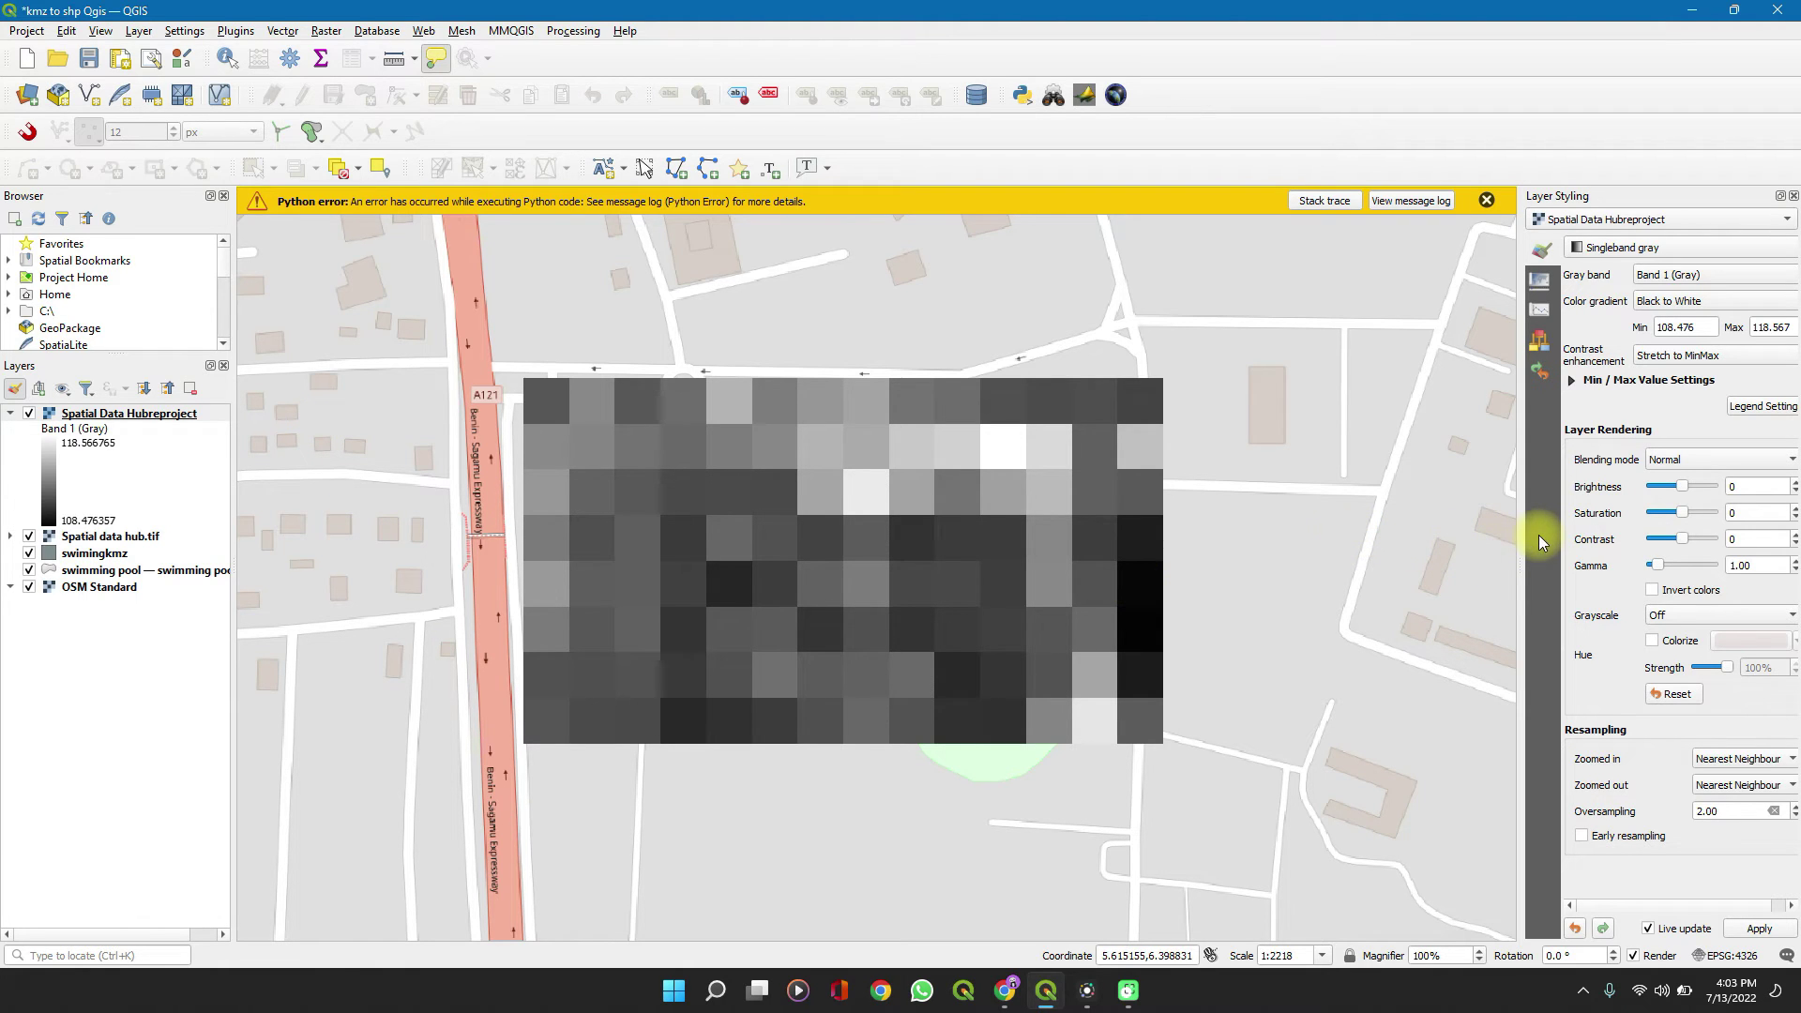
Render the Spatial Data Hubreproject layer as Hillshade and set its zoomed-in resampling to Bilinear.
drag(1520, 531, 1386, 537)
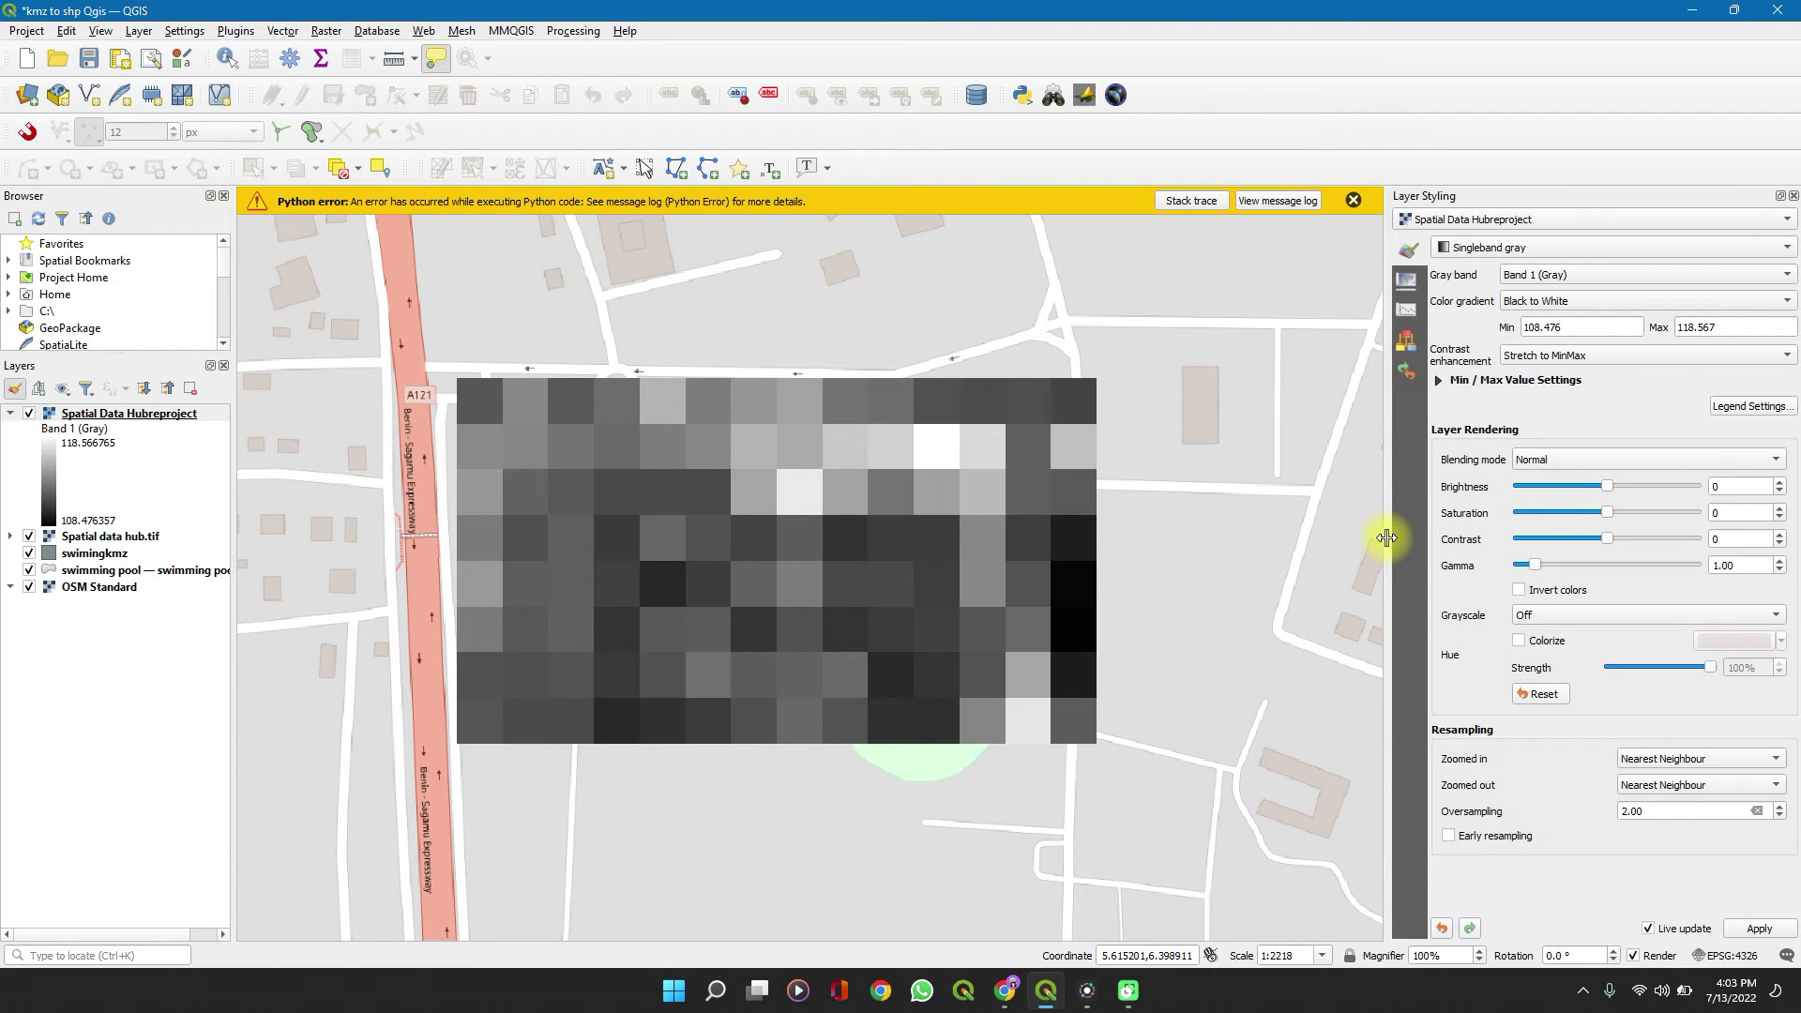
click(1524, 249)
key(Escape)
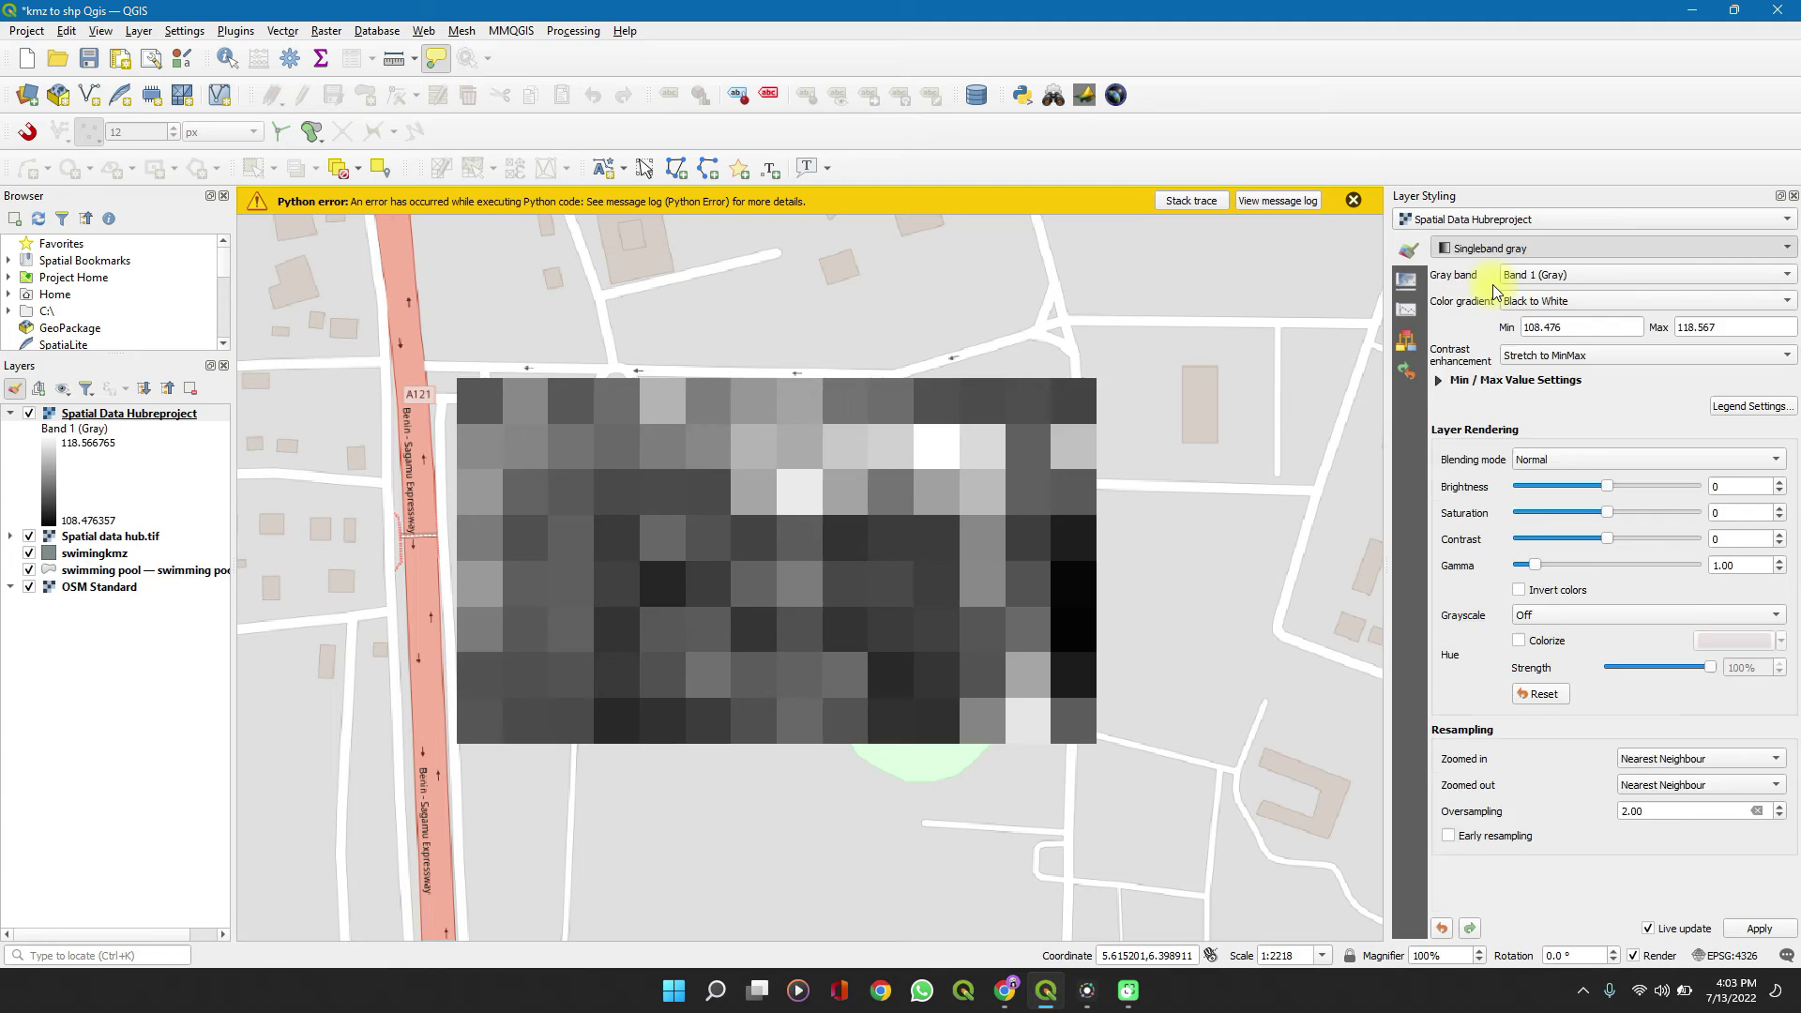
key(Down)
key(Down)
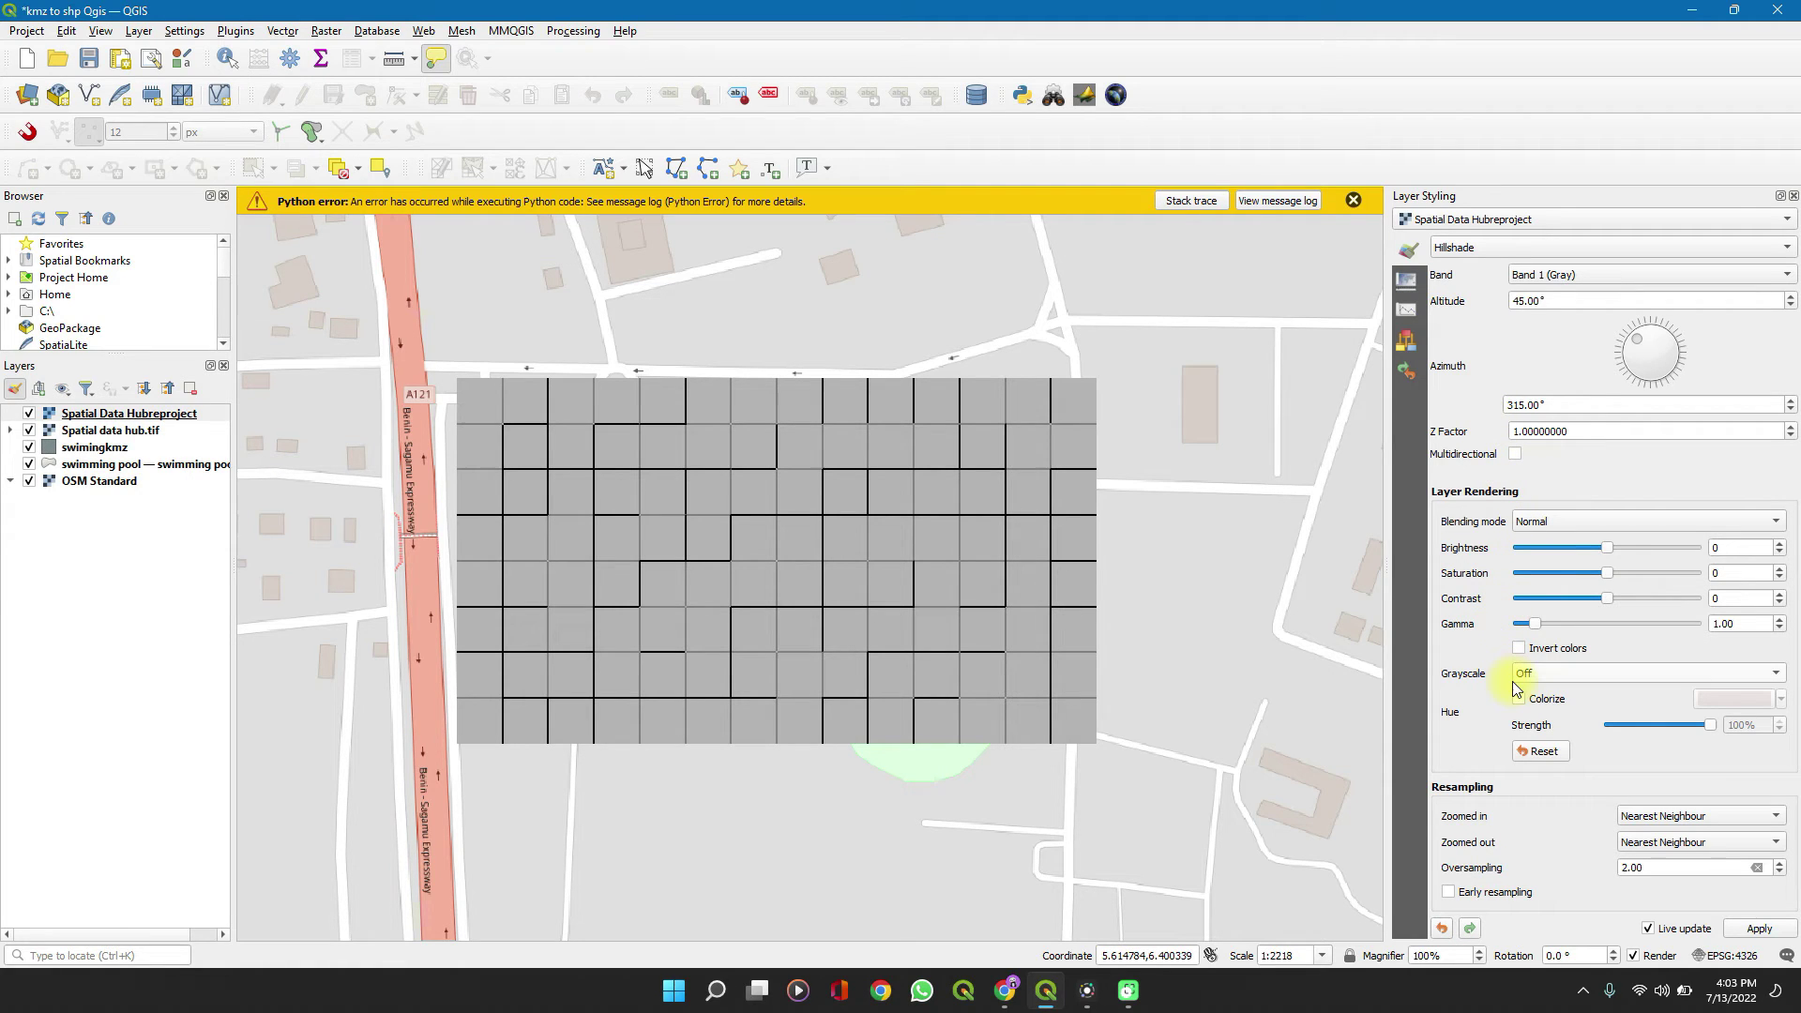
click(1700, 819)
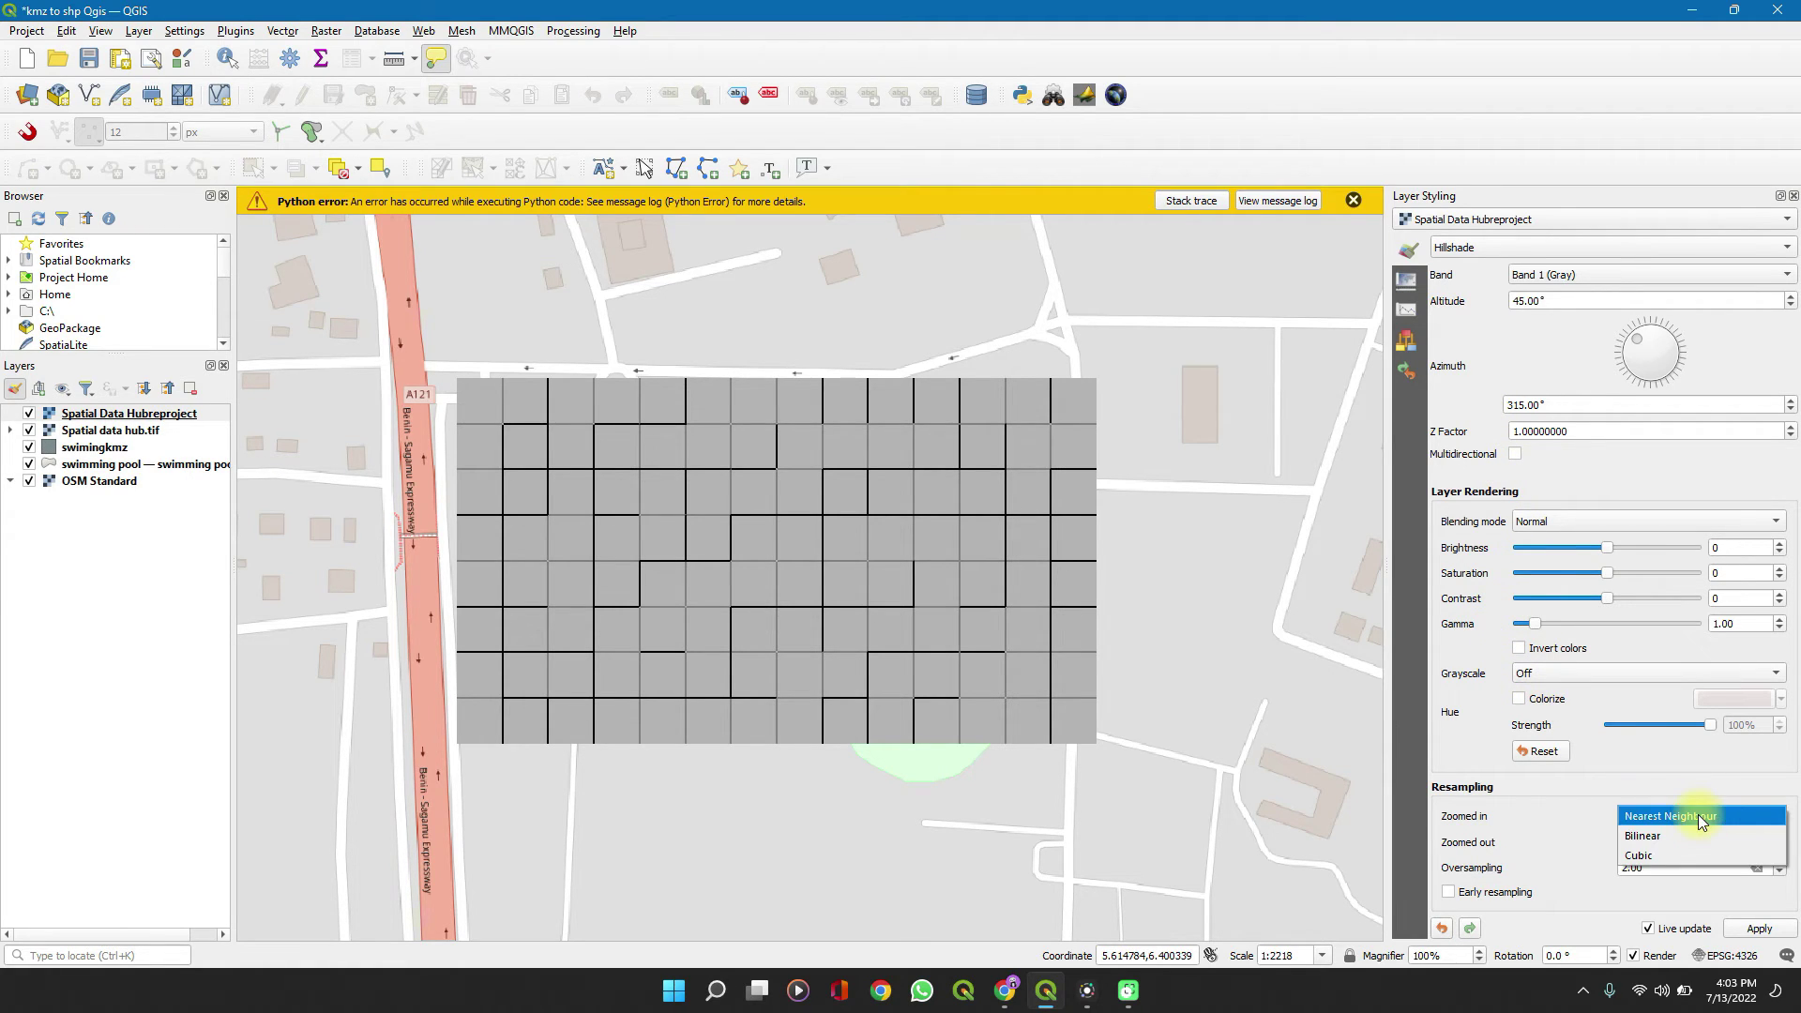
click(1674, 835)
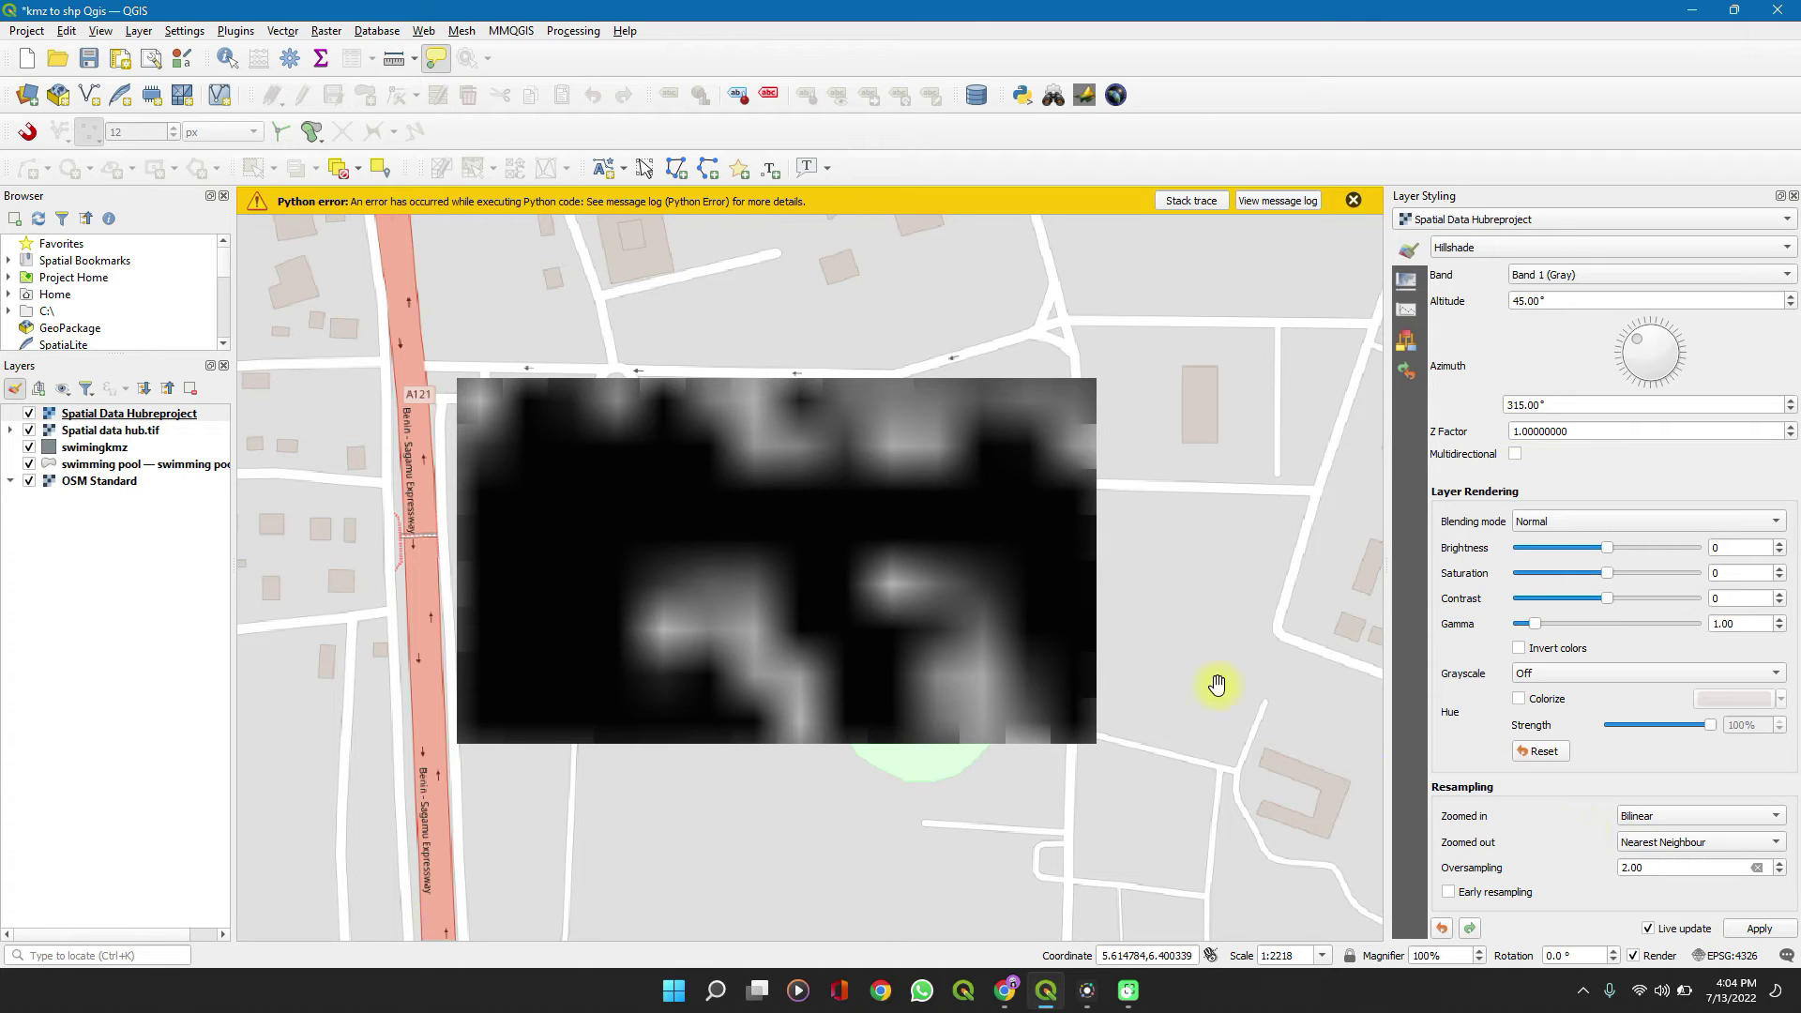
Duplicate the Spatial Data Hubreproject hillshade layer.
click(94, 414)
right_click(96, 416)
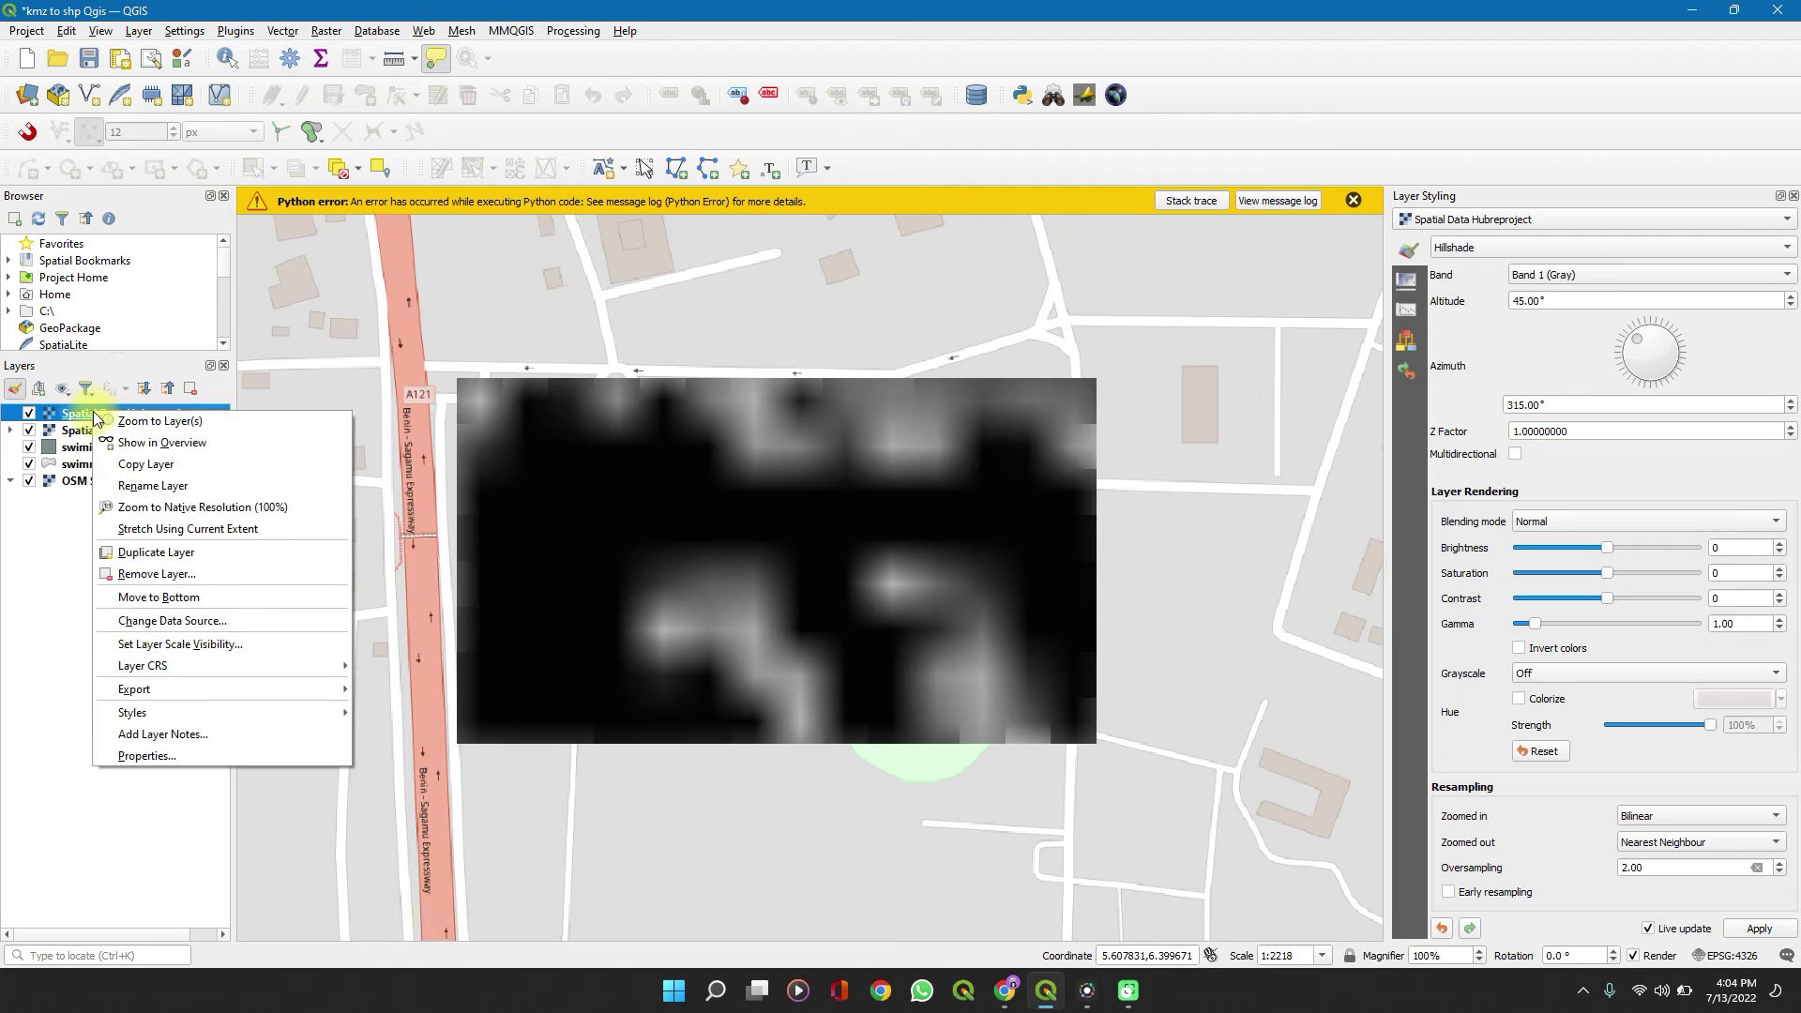
click(150, 553)
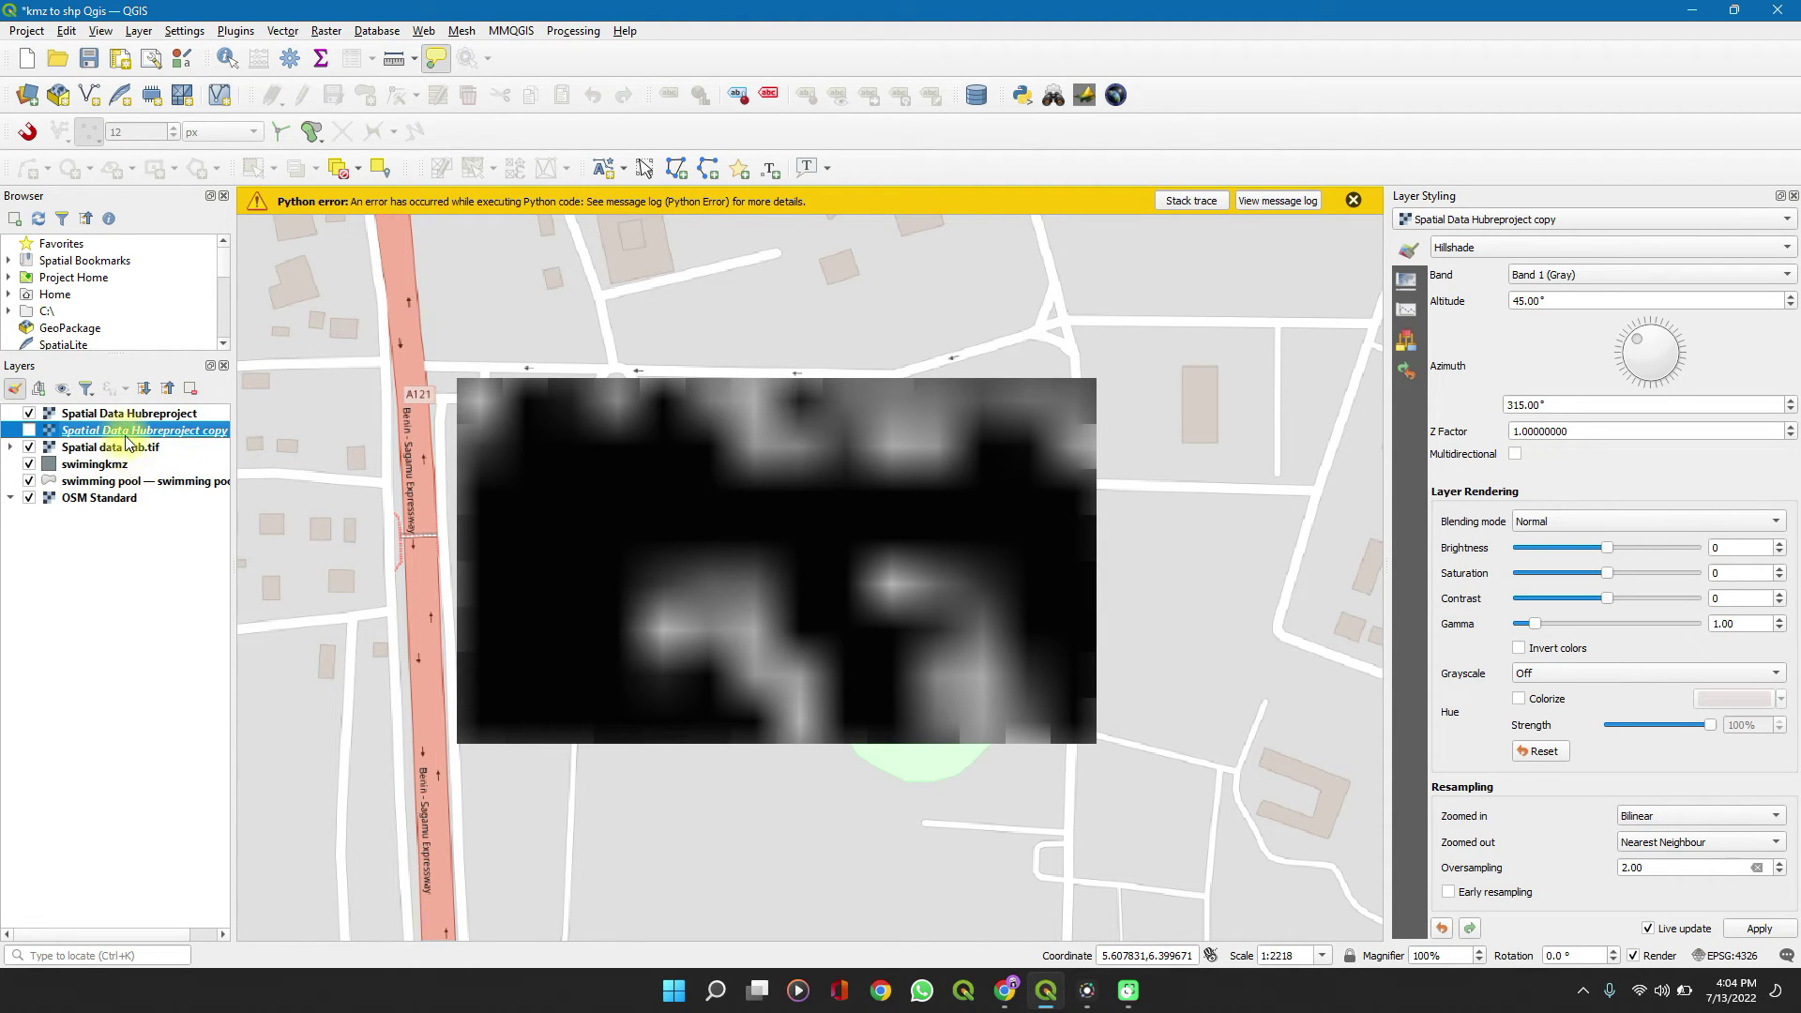
Switch the original Spatial Data Hubreproject layer's rendering to Singleband pseudocolor.
click(120, 416)
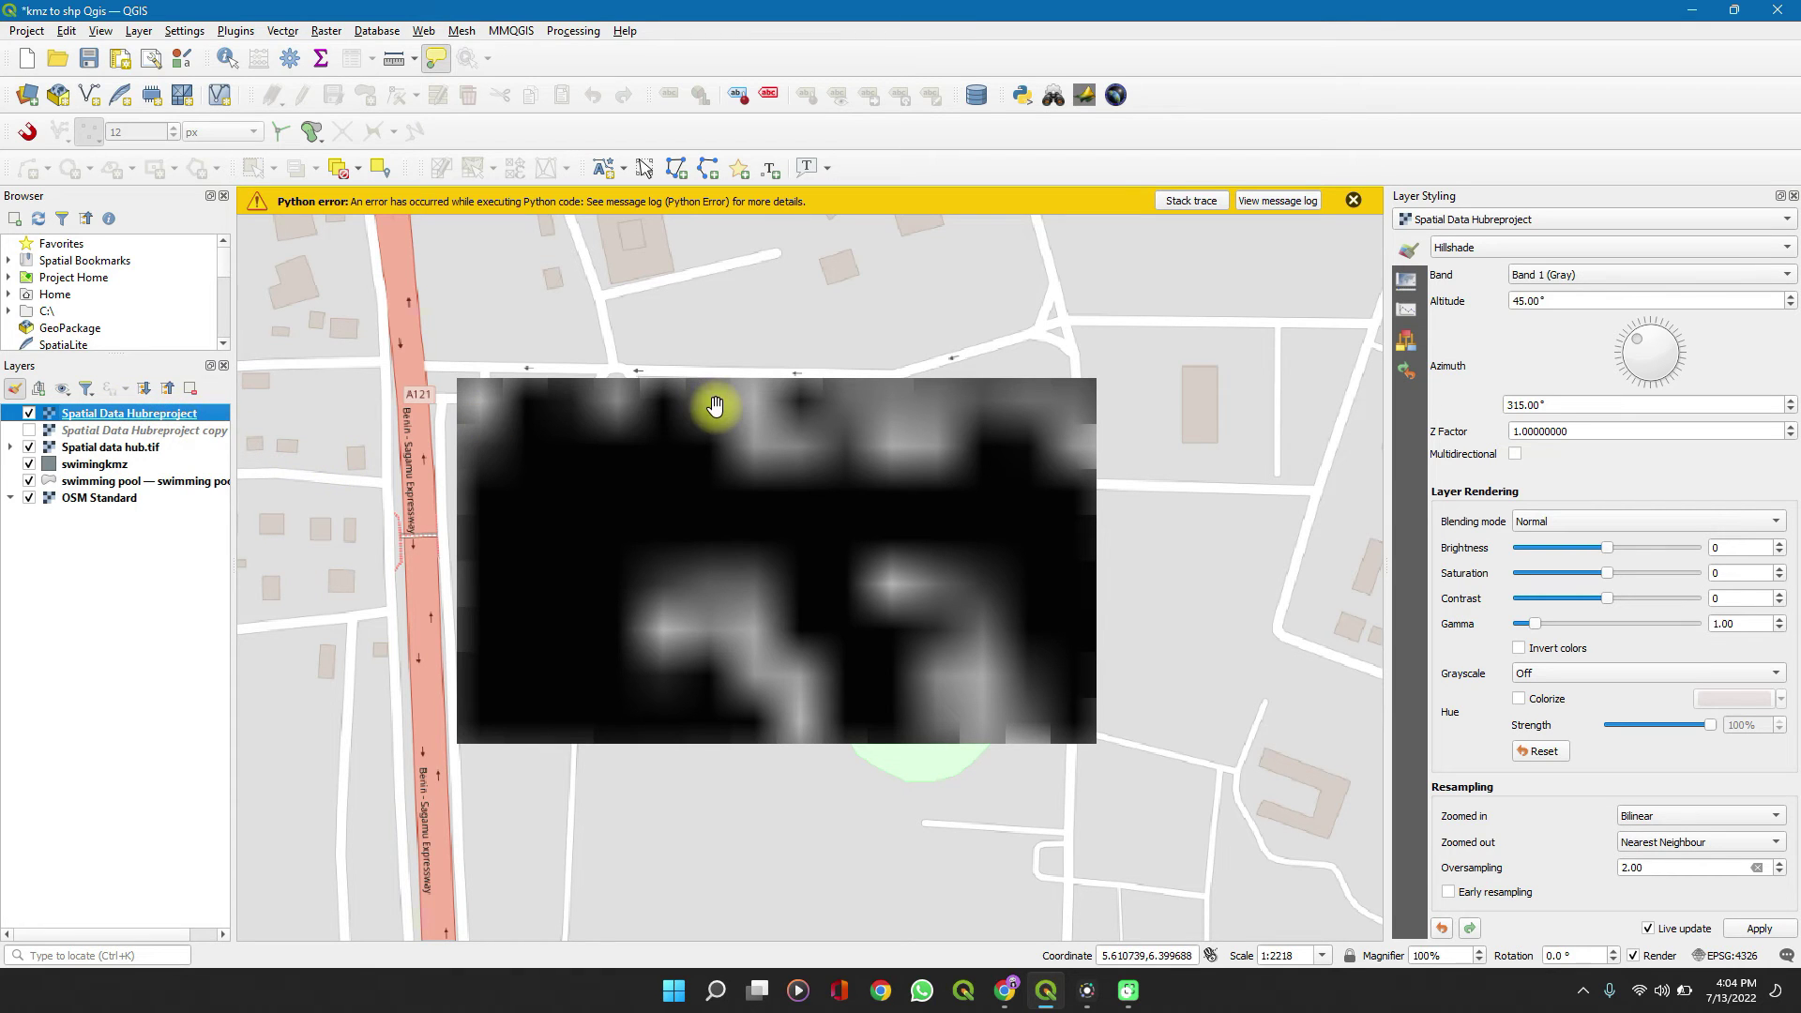
click(1506, 244)
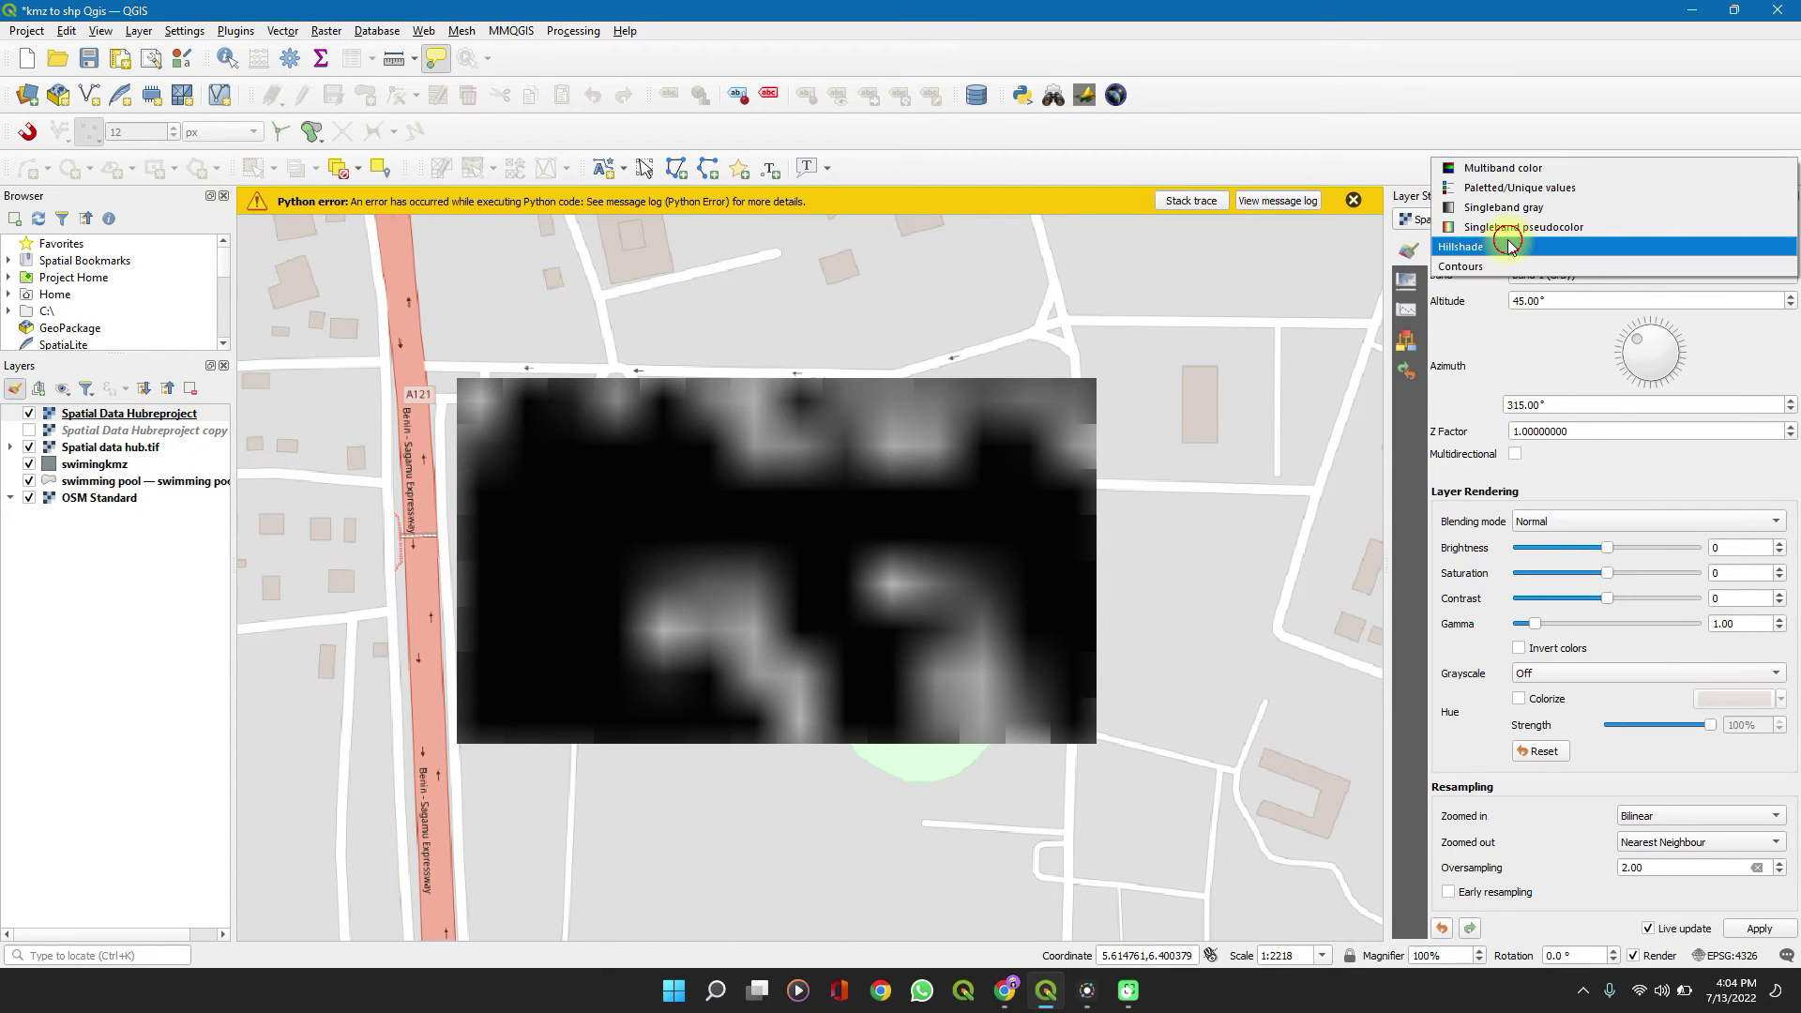
click(1504, 228)
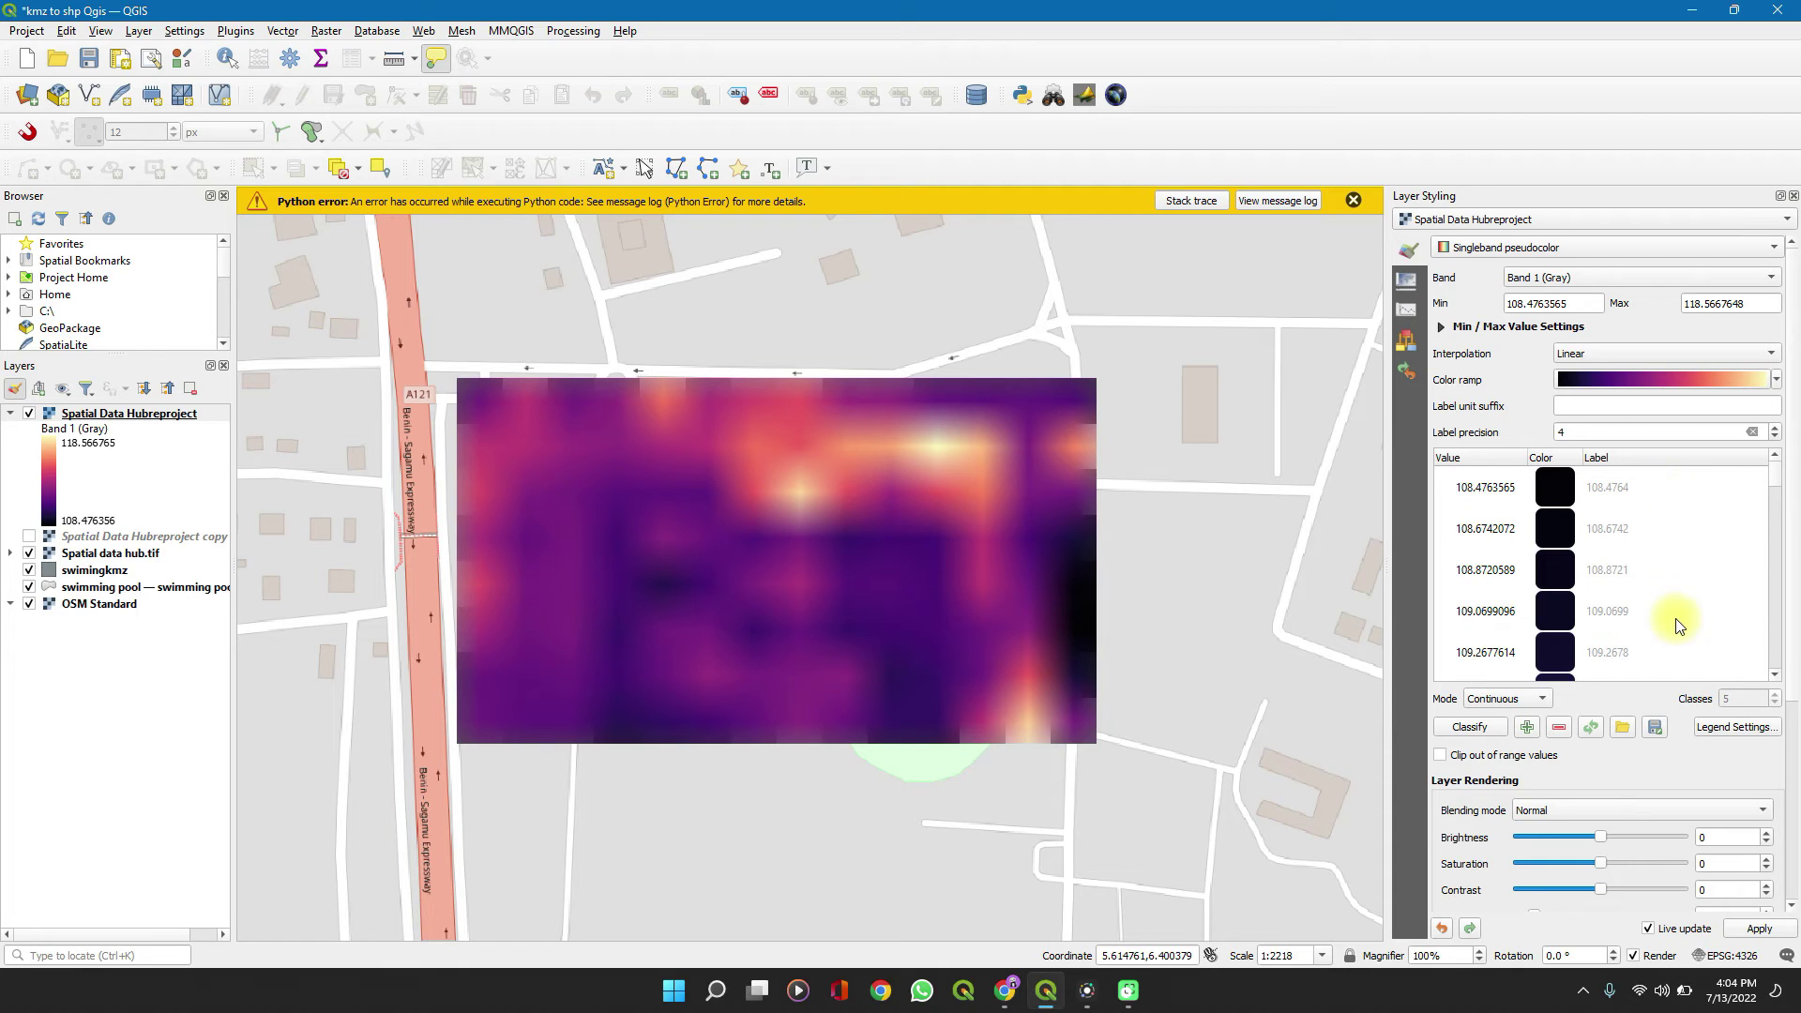
Create a new color ramp from the cpt-city catalog using the "elevation" palette in the Topography theme.
click(1775, 379)
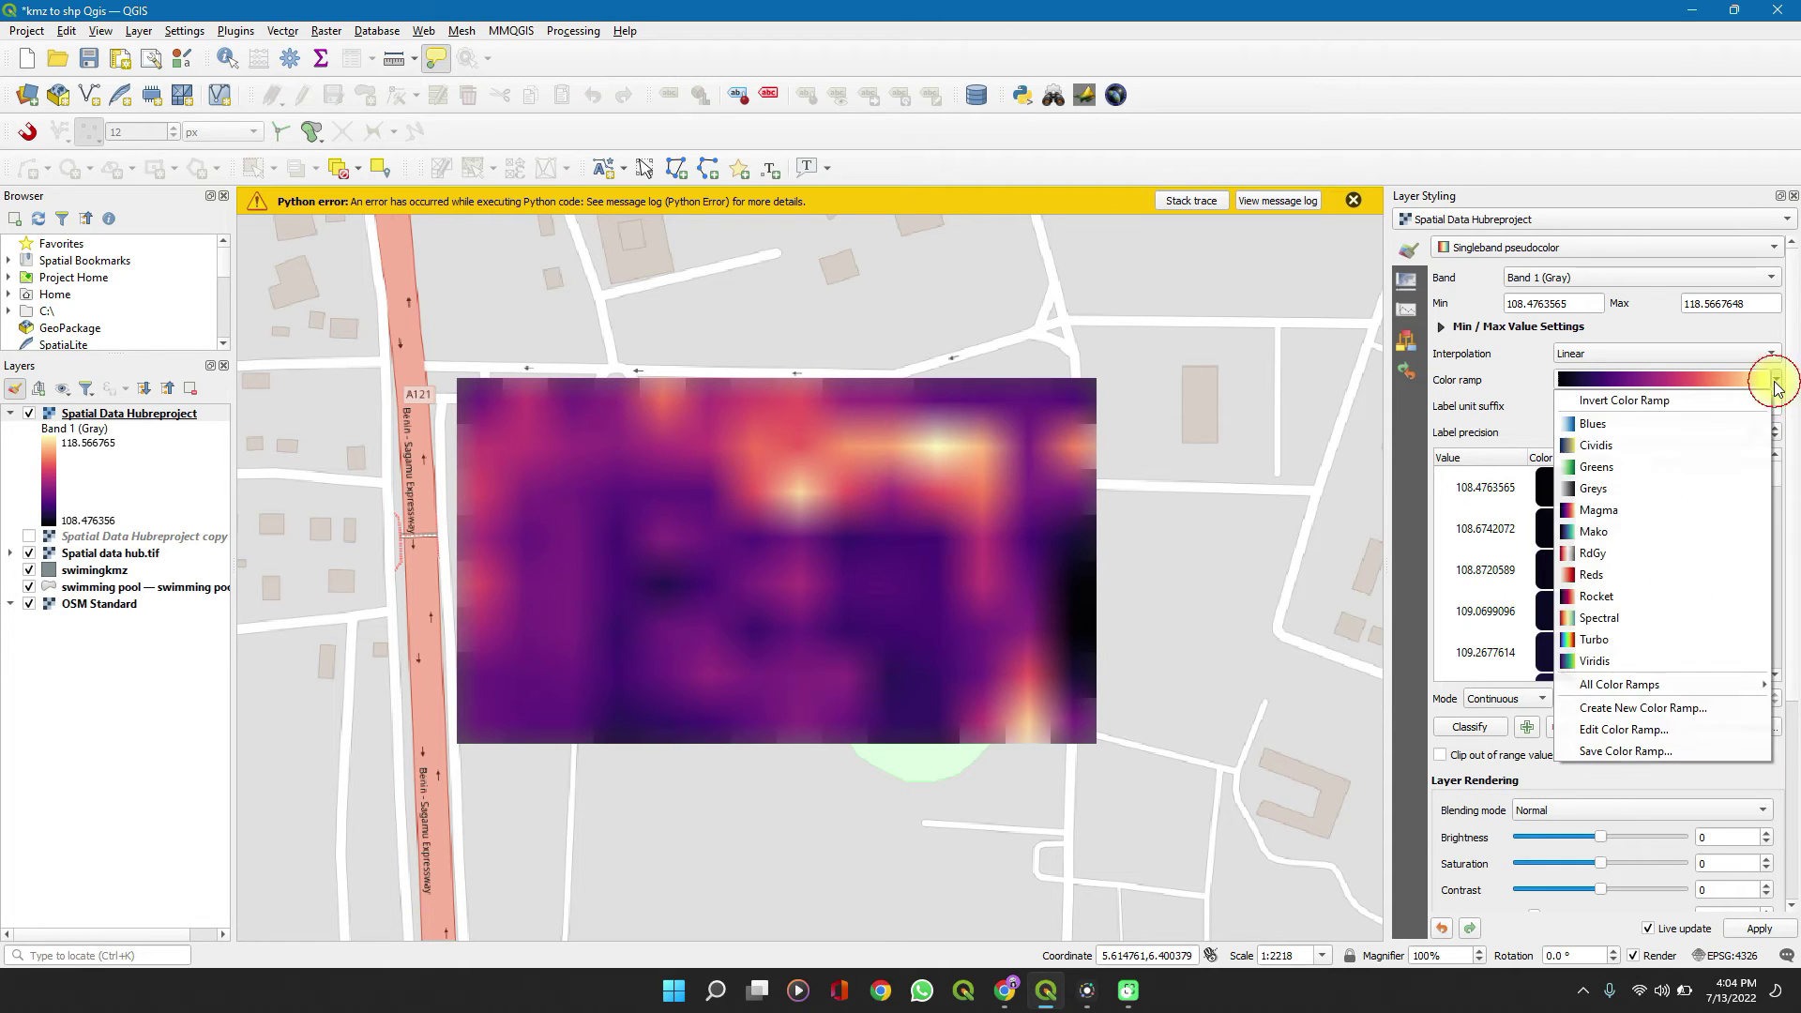
click(1622, 710)
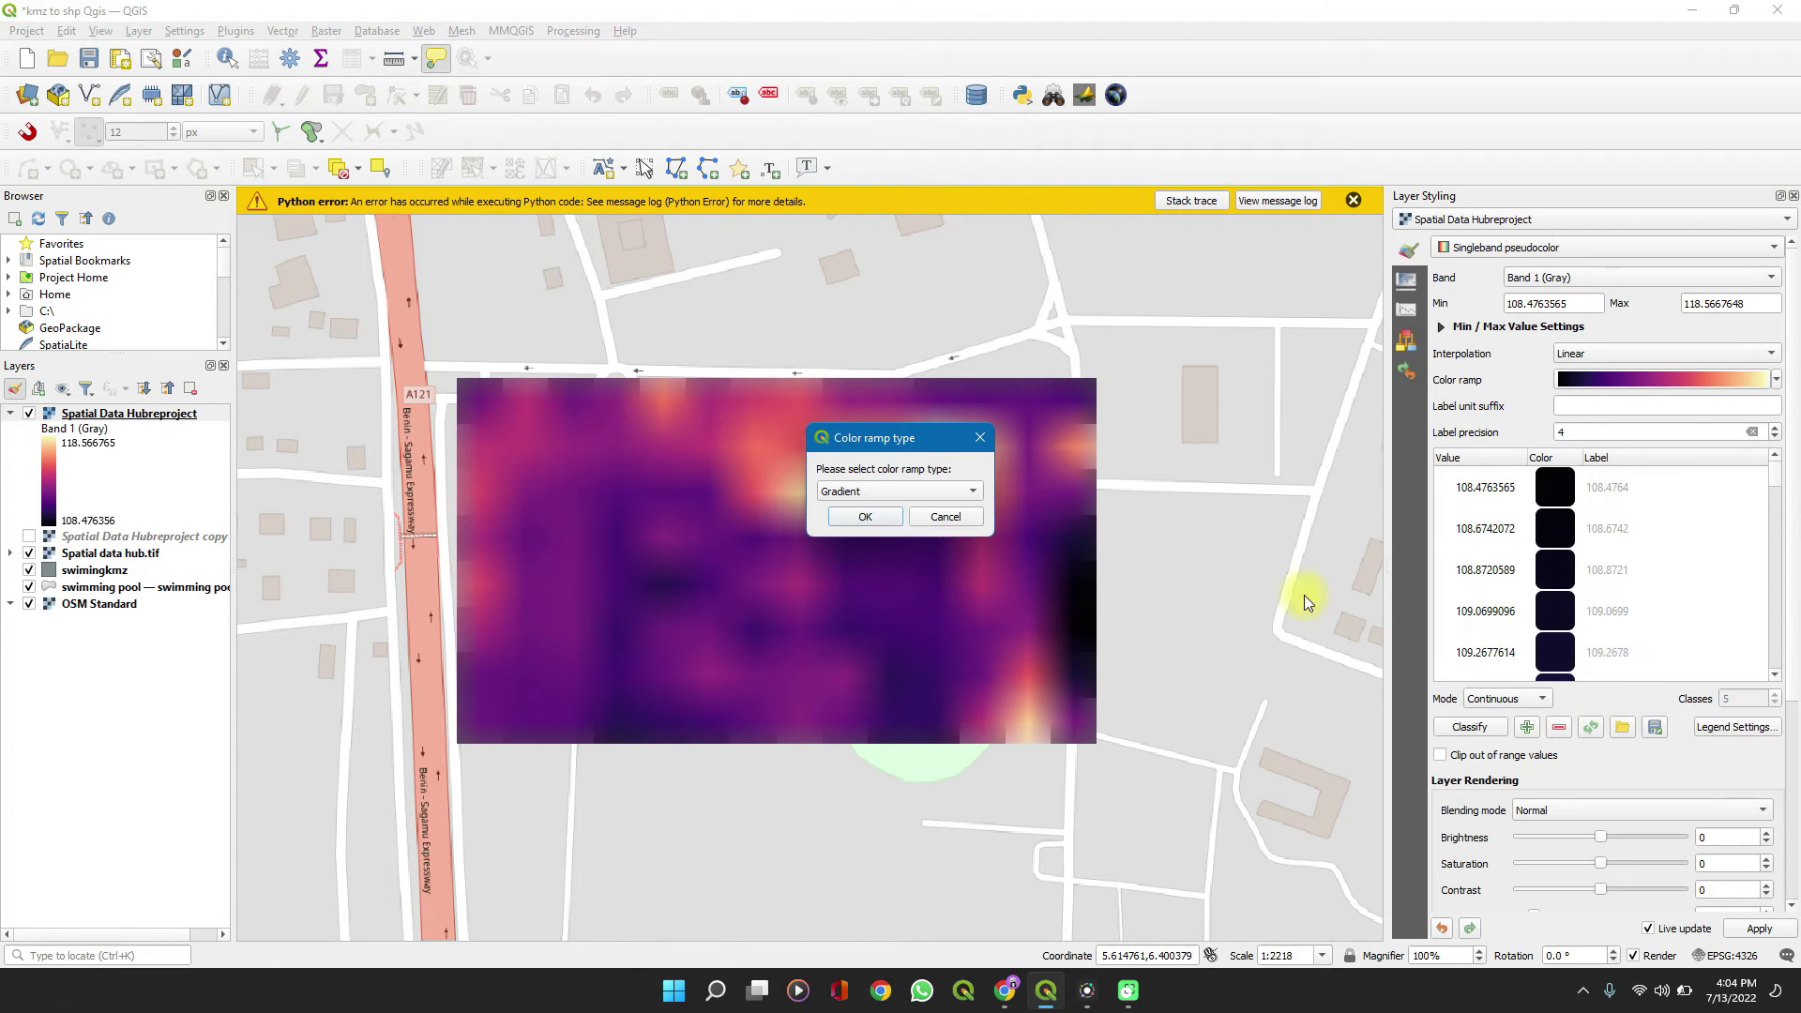
click(907, 486)
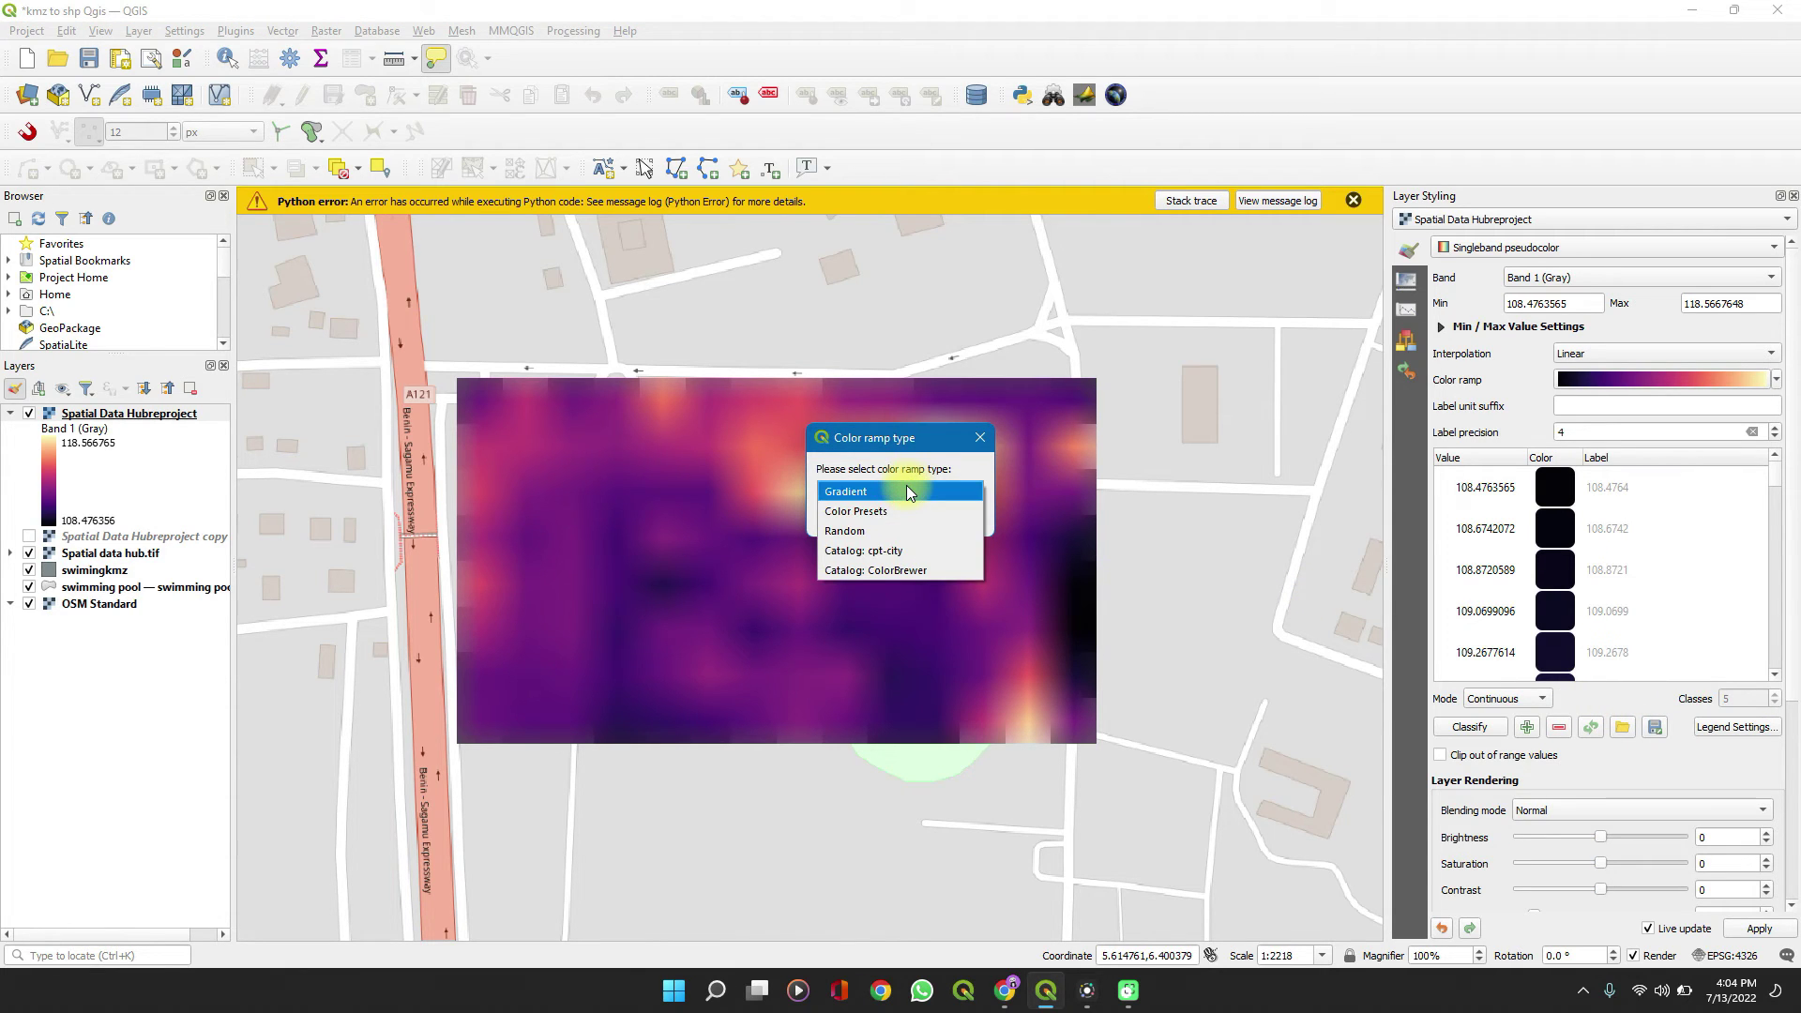
click(884, 554)
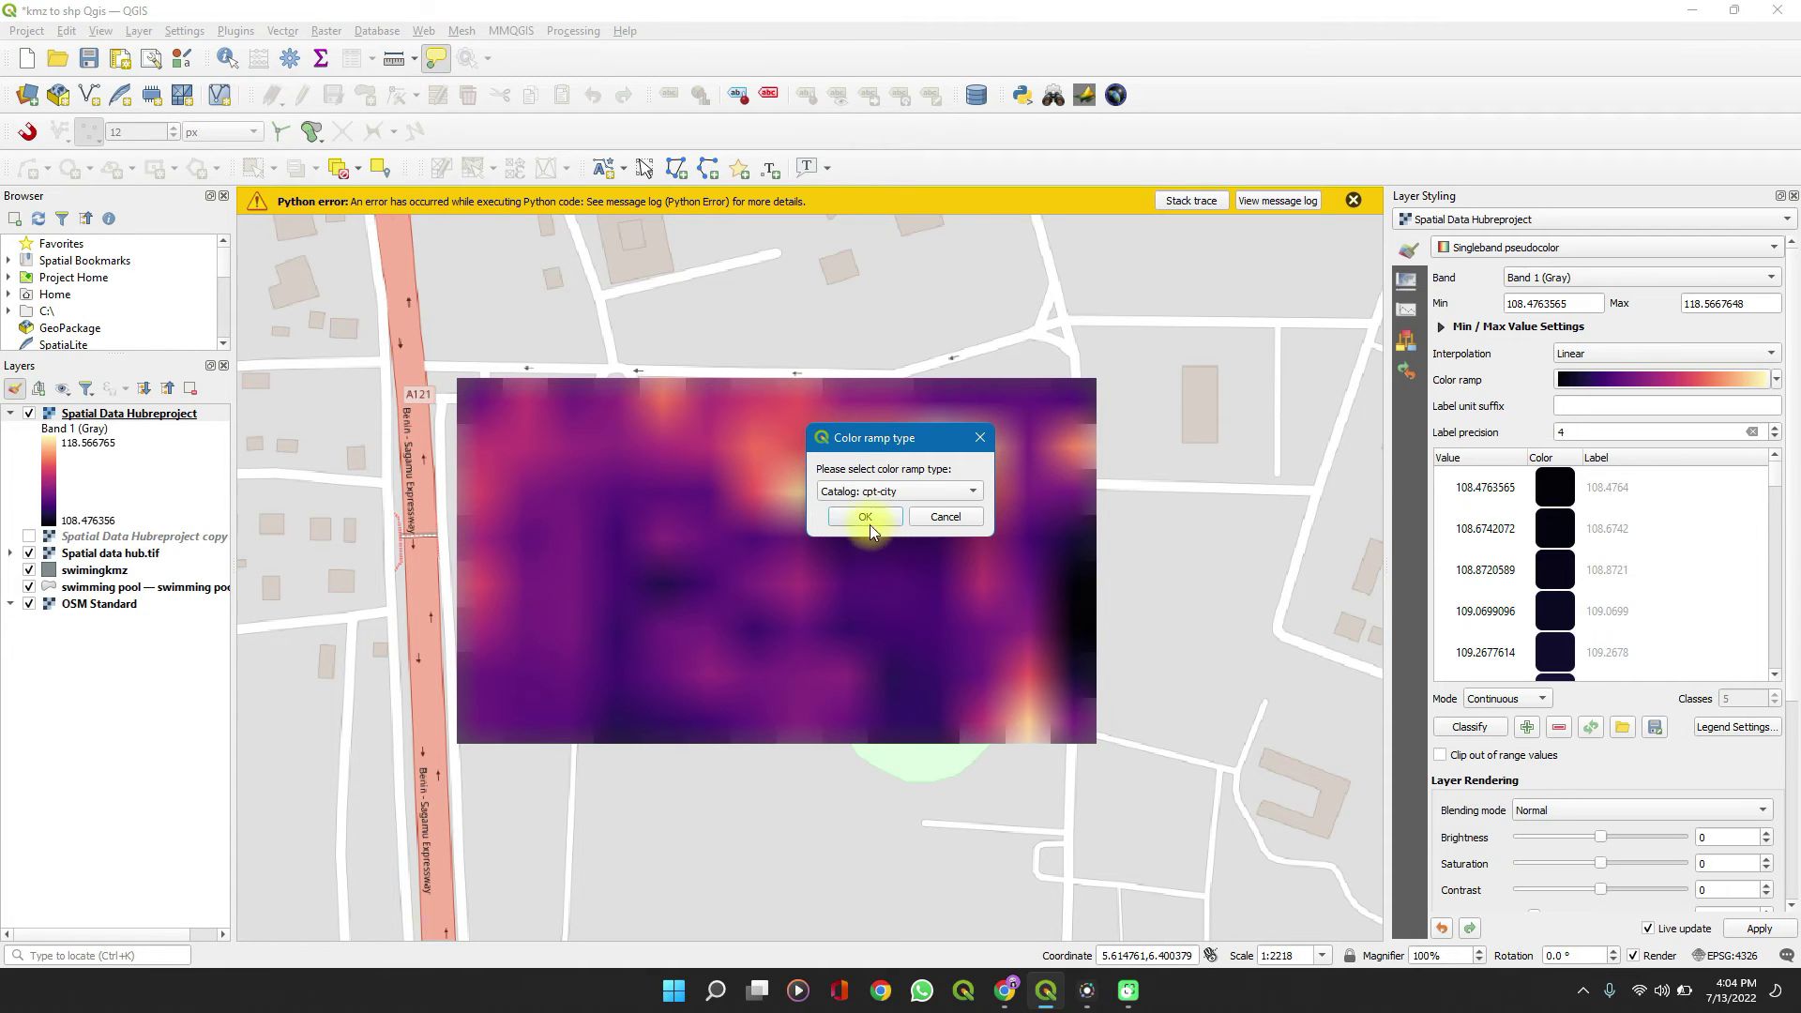
click(865, 515)
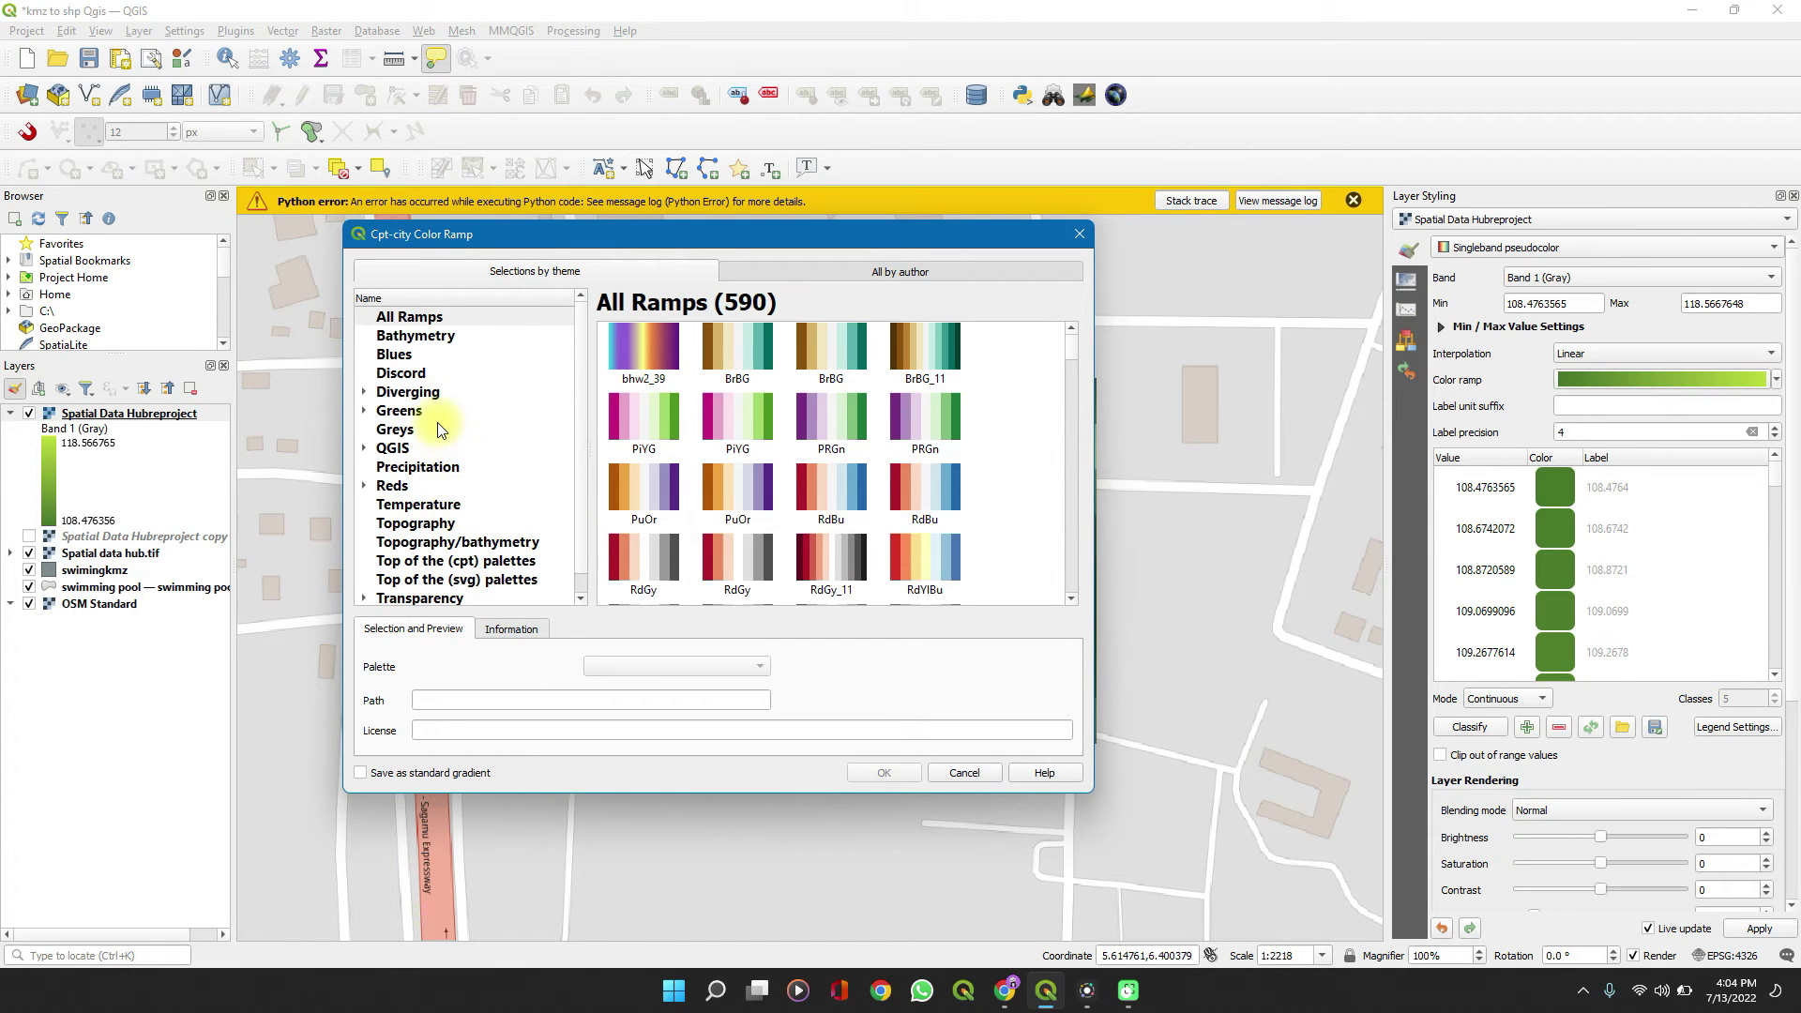
click(416, 528)
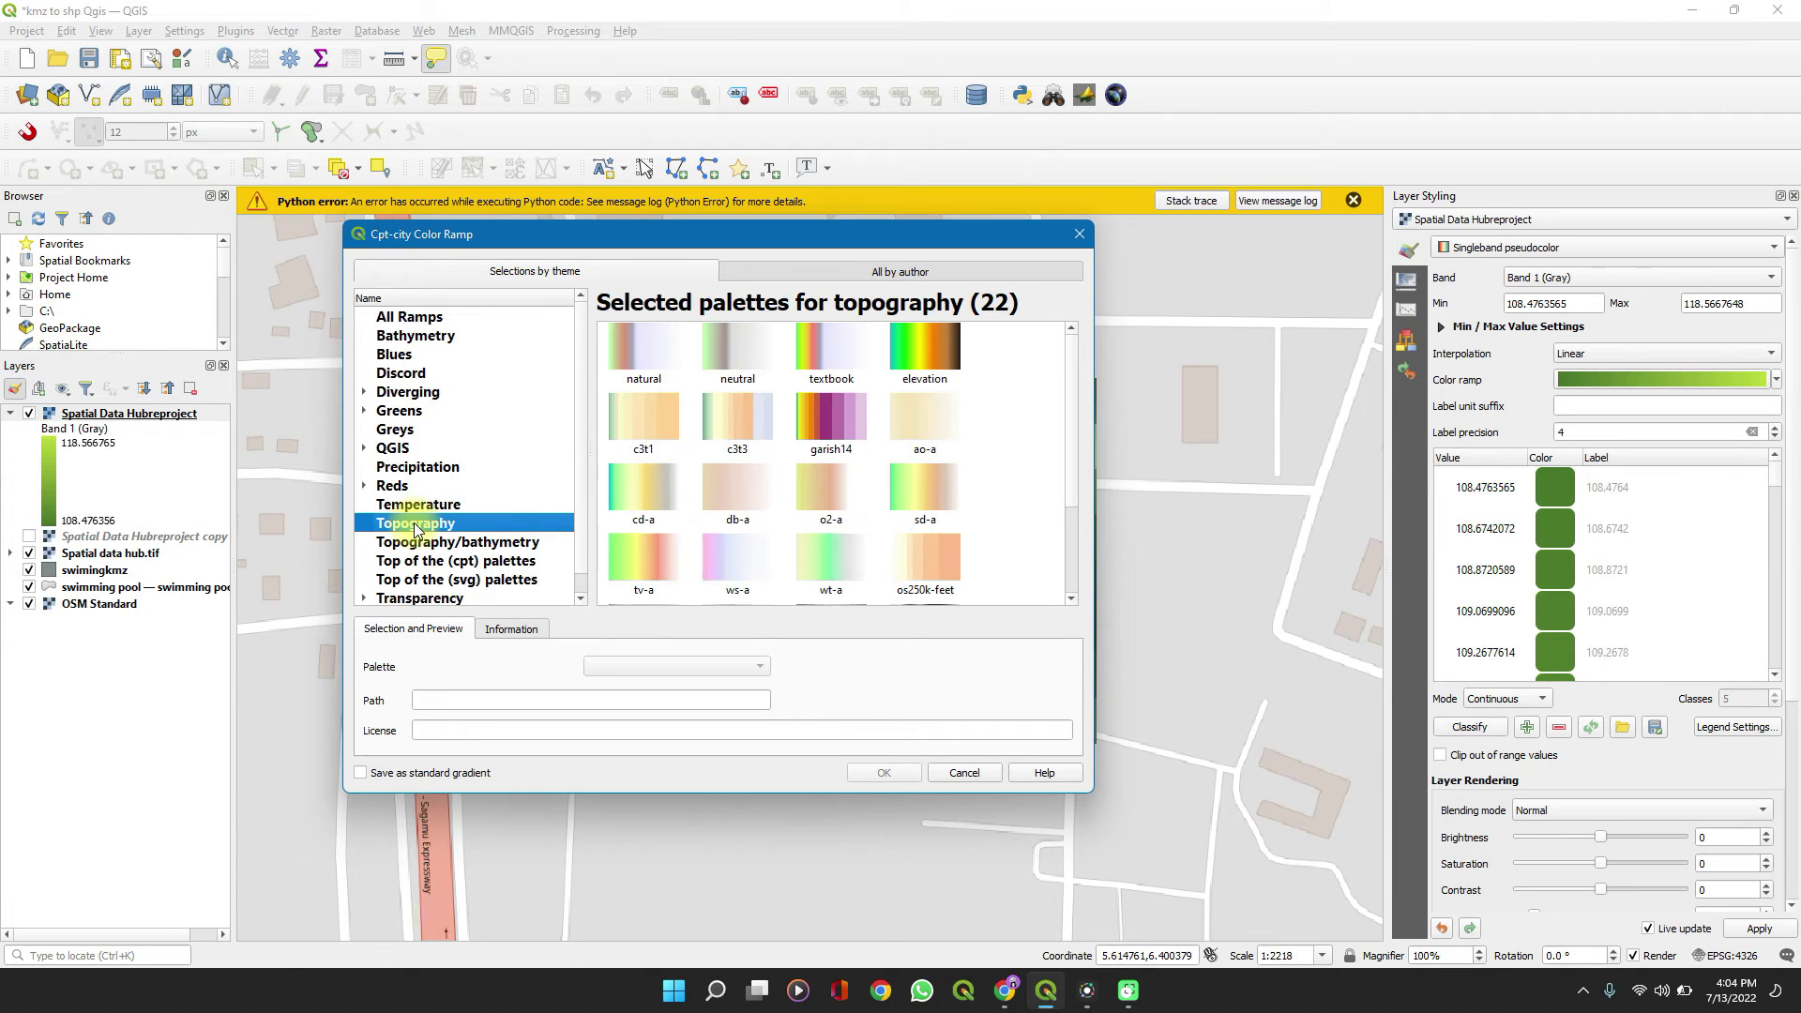
click(924, 368)
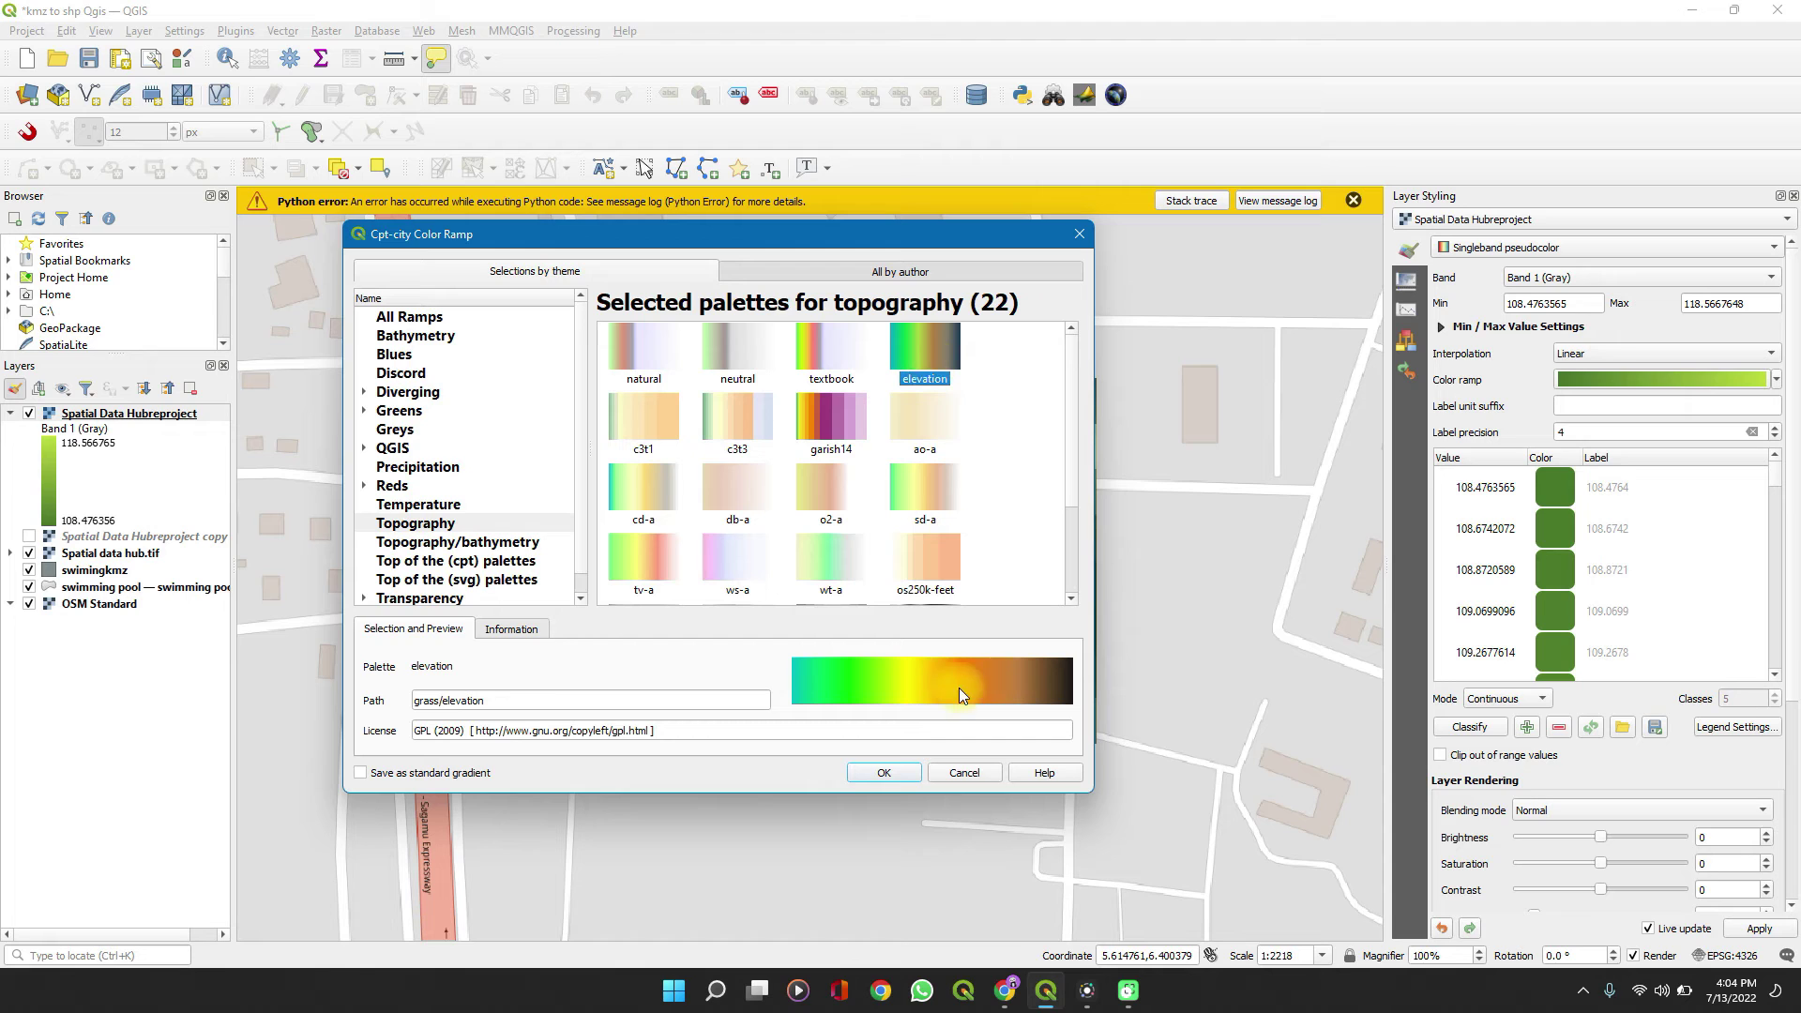
click(872, 771)
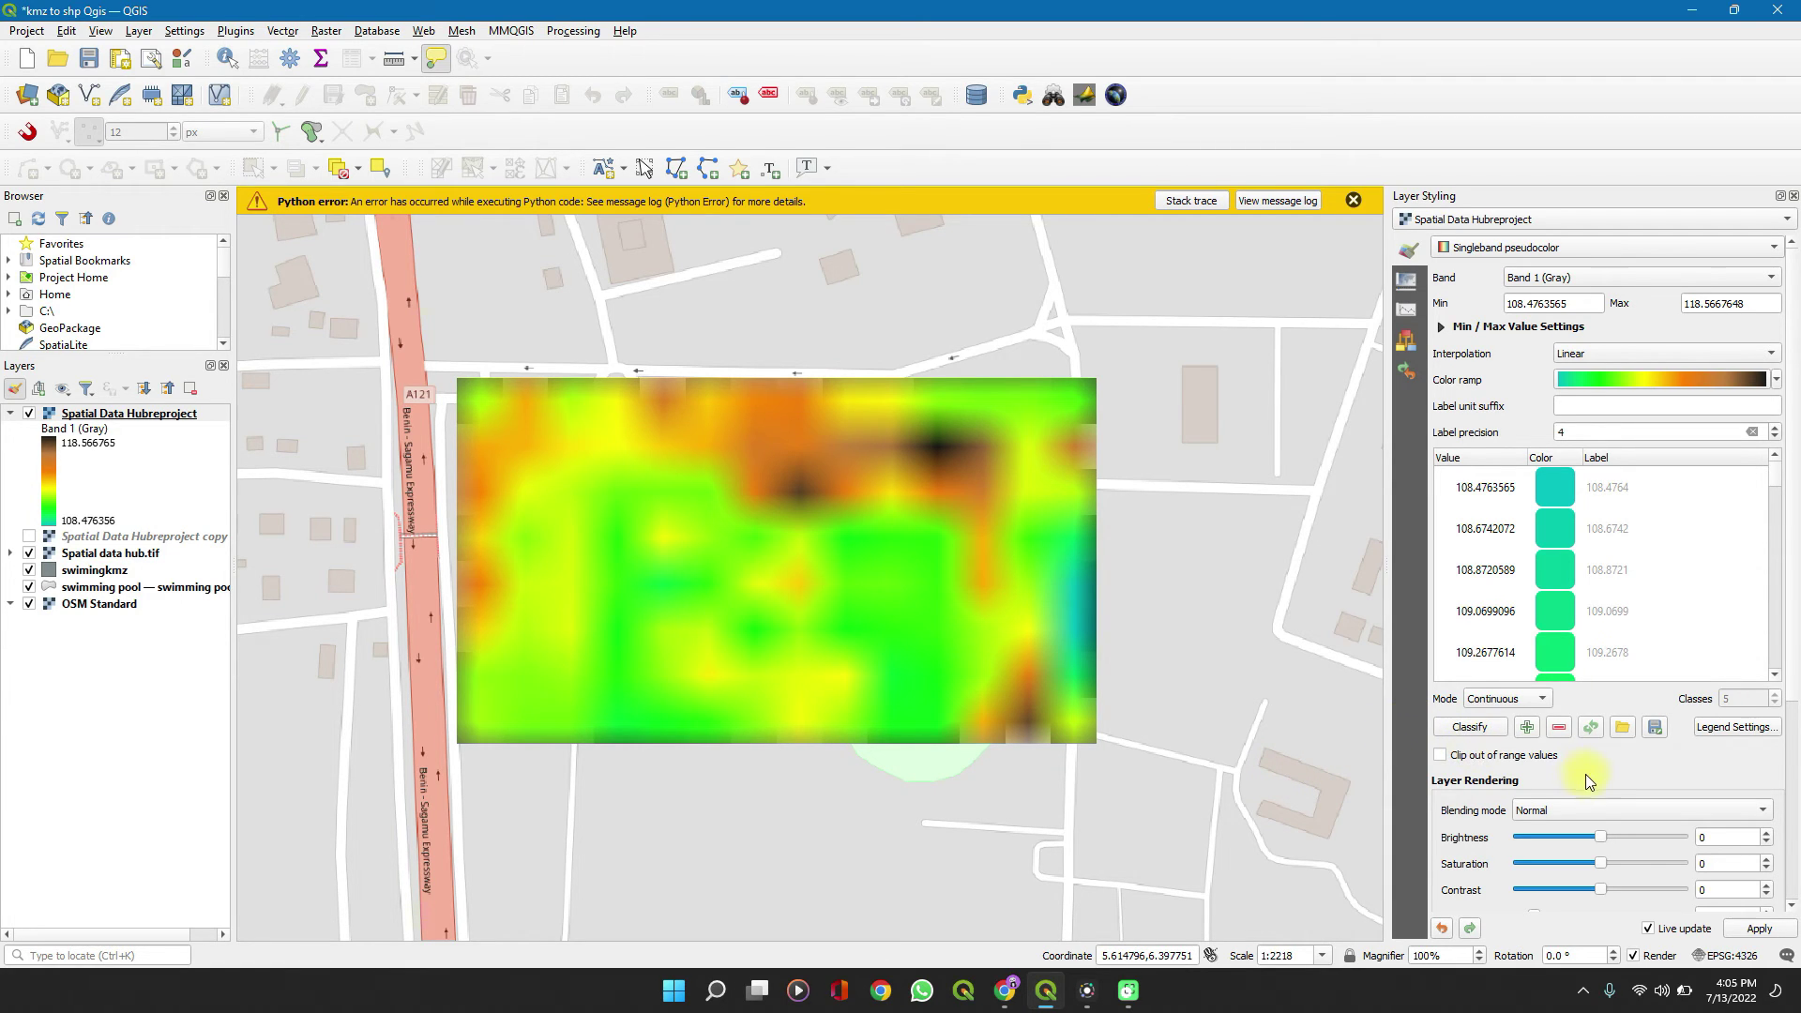
Set the pseudocolor layer's blending mode to Multiply and reclassify its color values.
click(1606, 806)
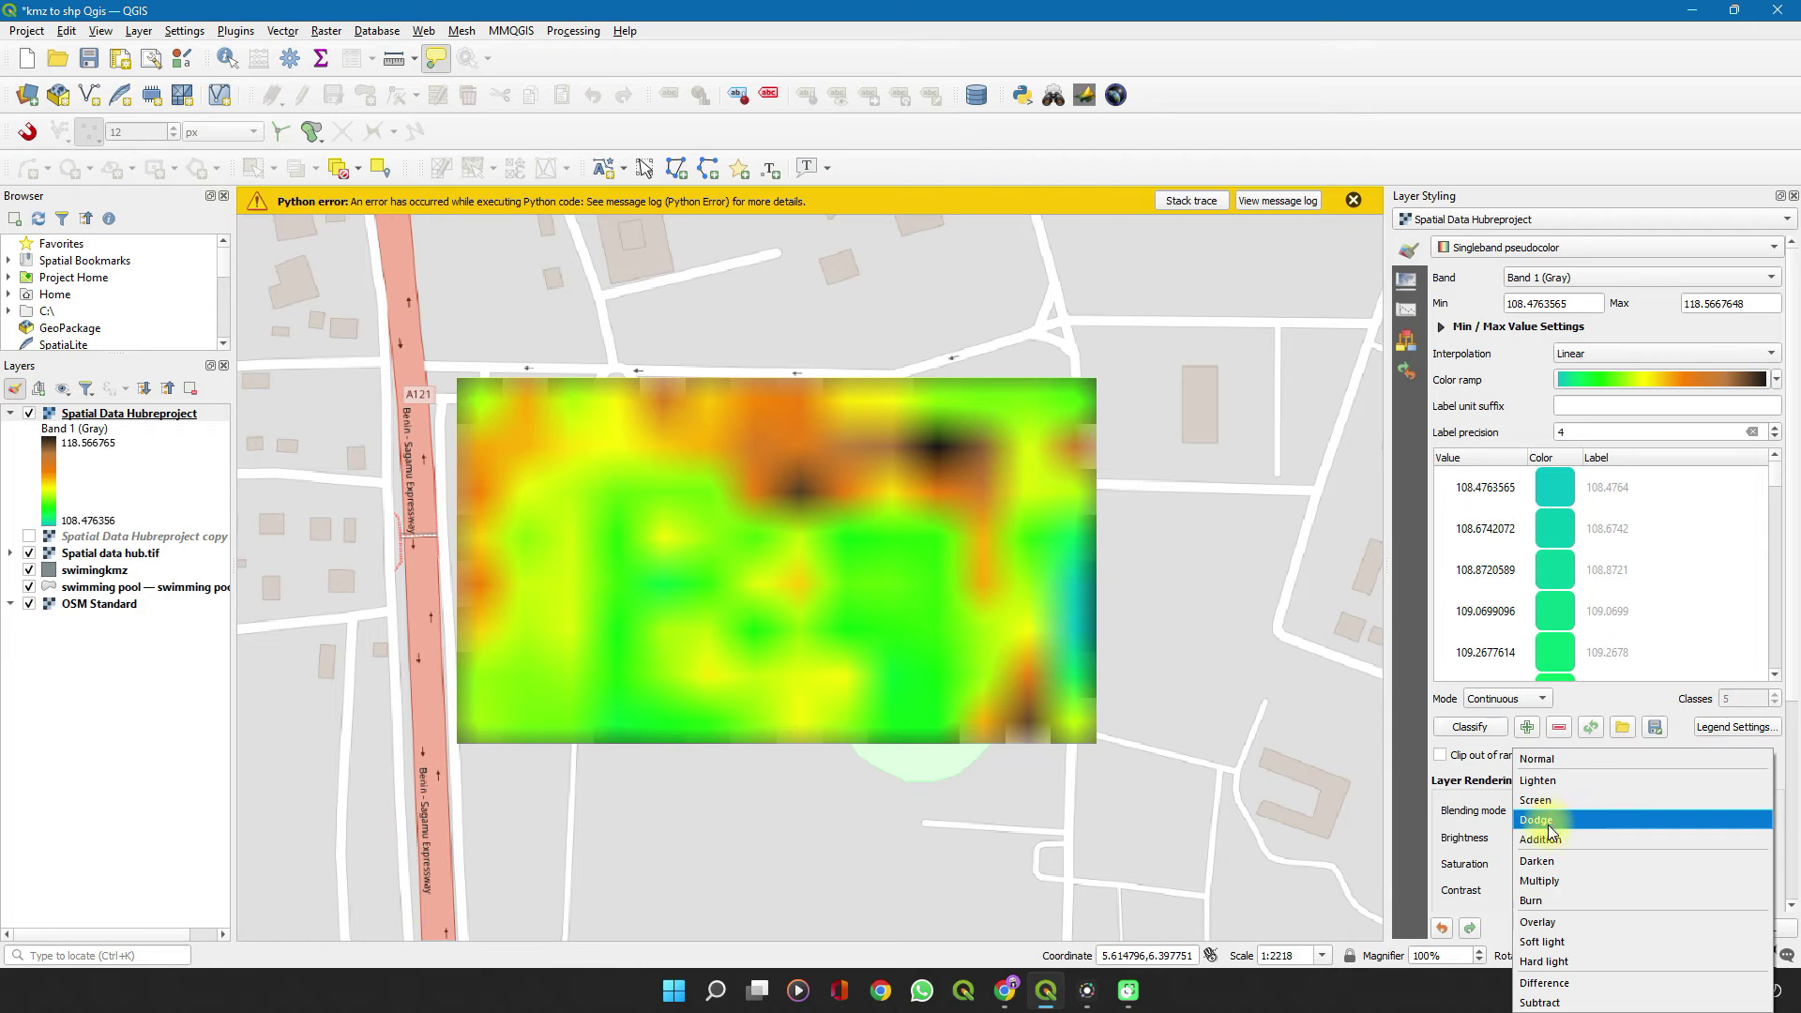
click(1539, 880)
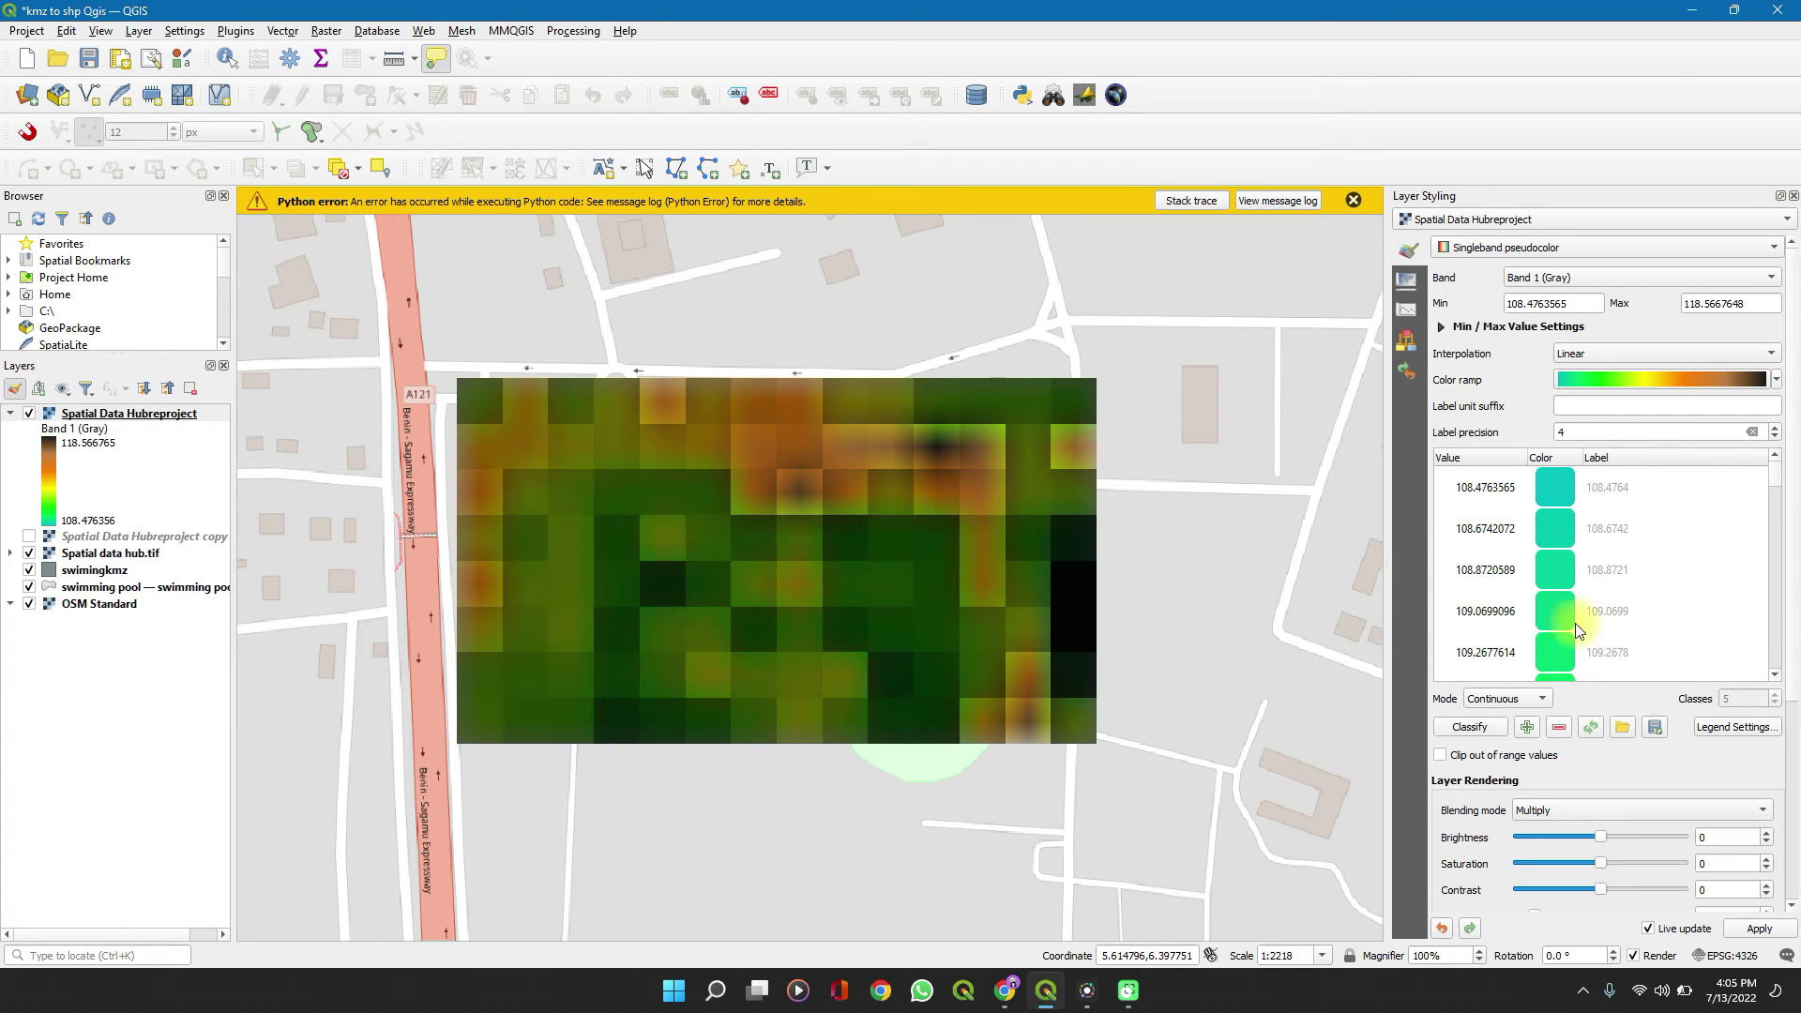
click(1460, 729)
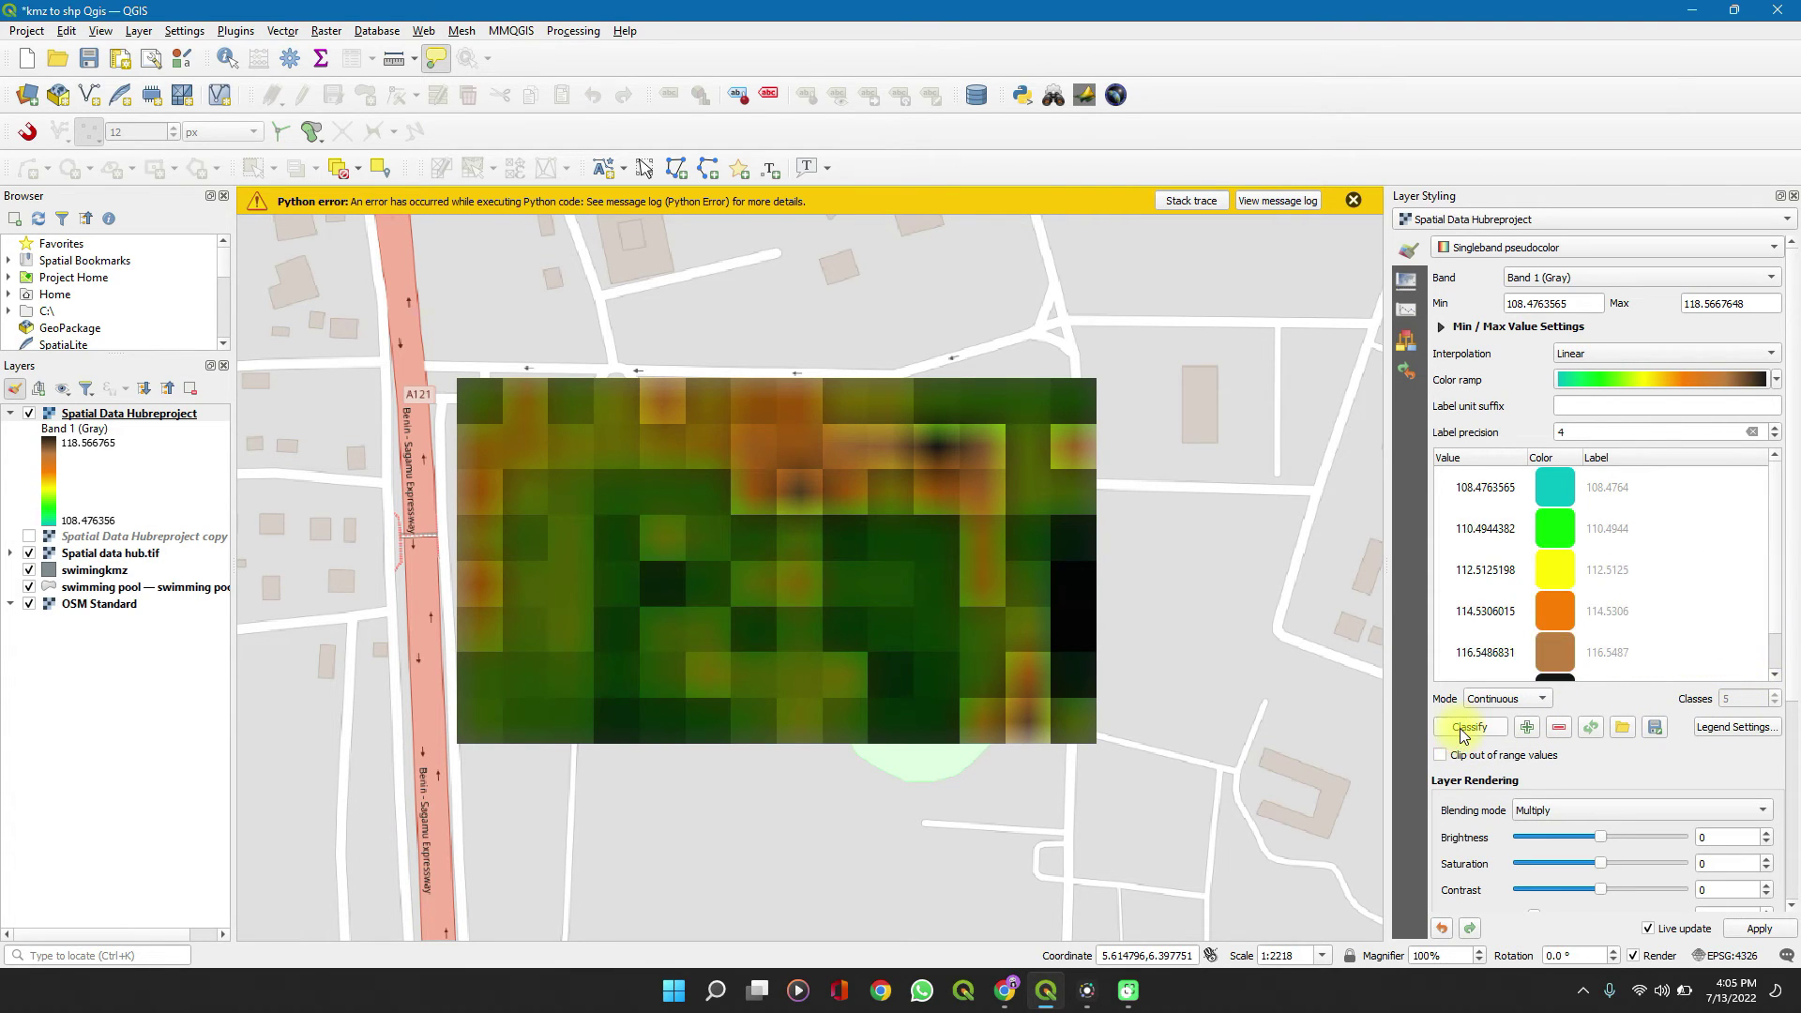
Try the Equal Interval, Quantile and Continuous classification modes on the pseudocolor elevation layer.
click(1524, 700)
click(1506, 718)
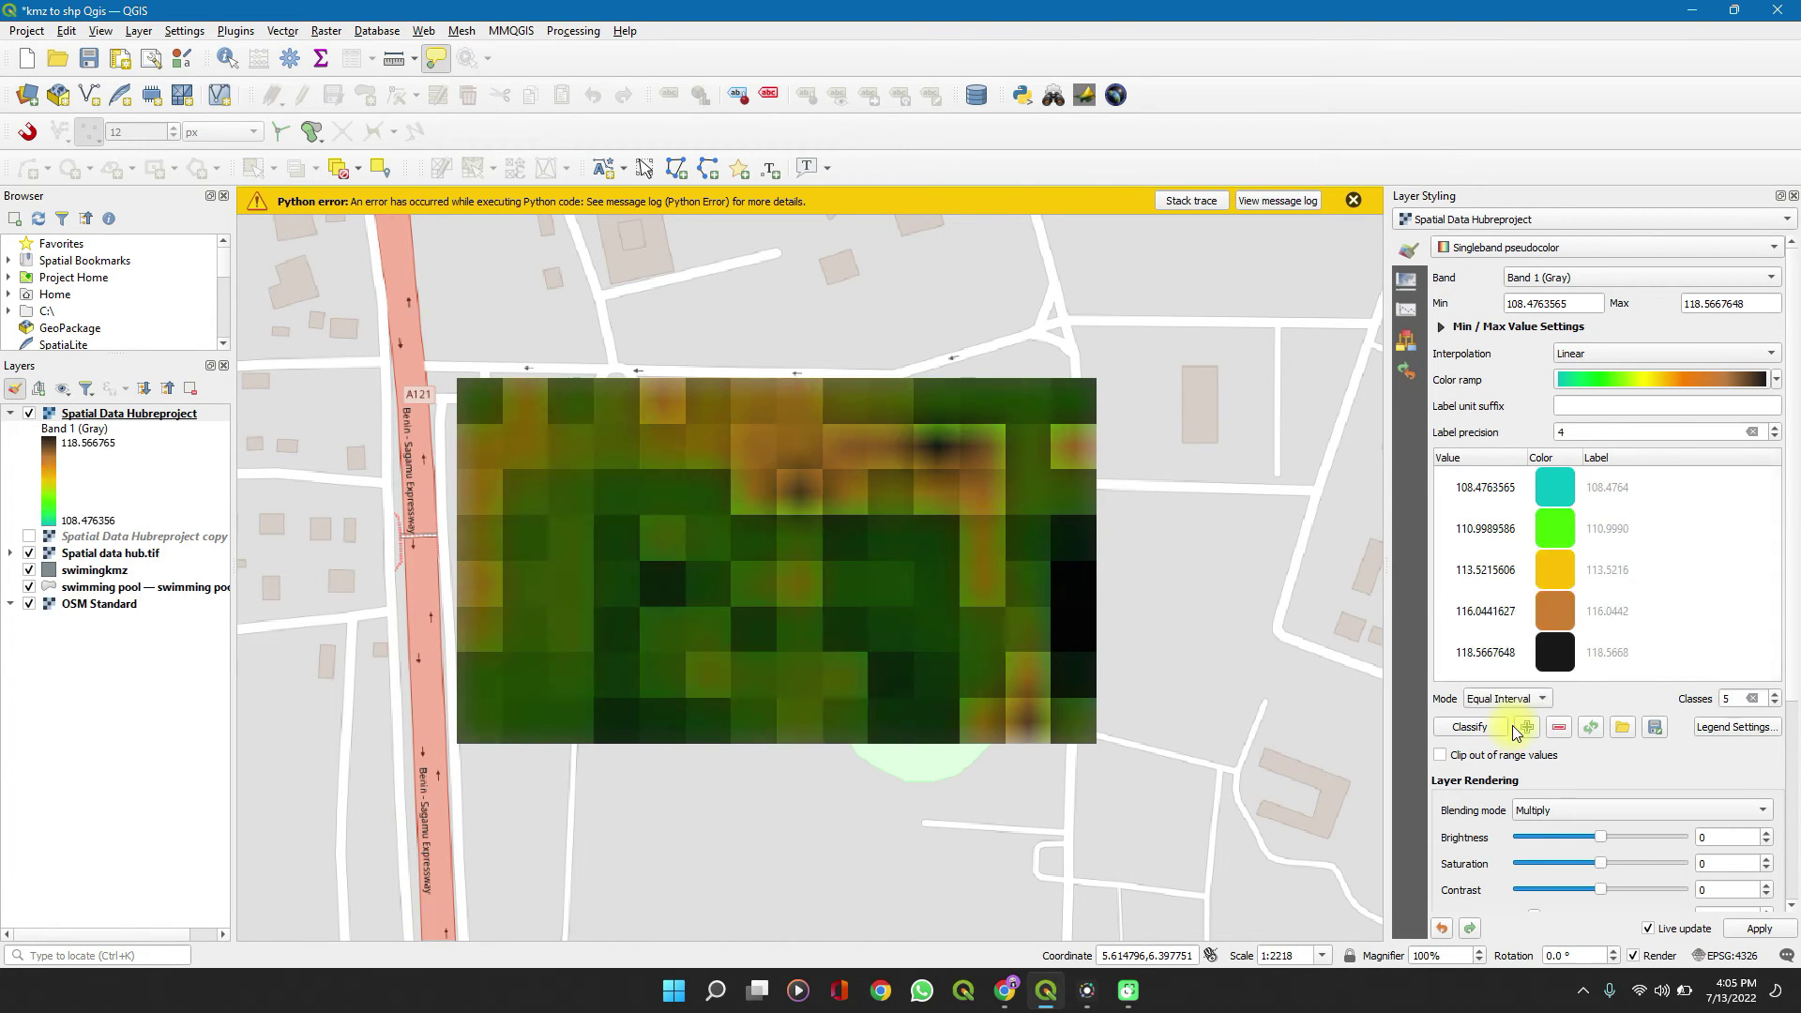
click(1508, 705)
click(1509, 718)
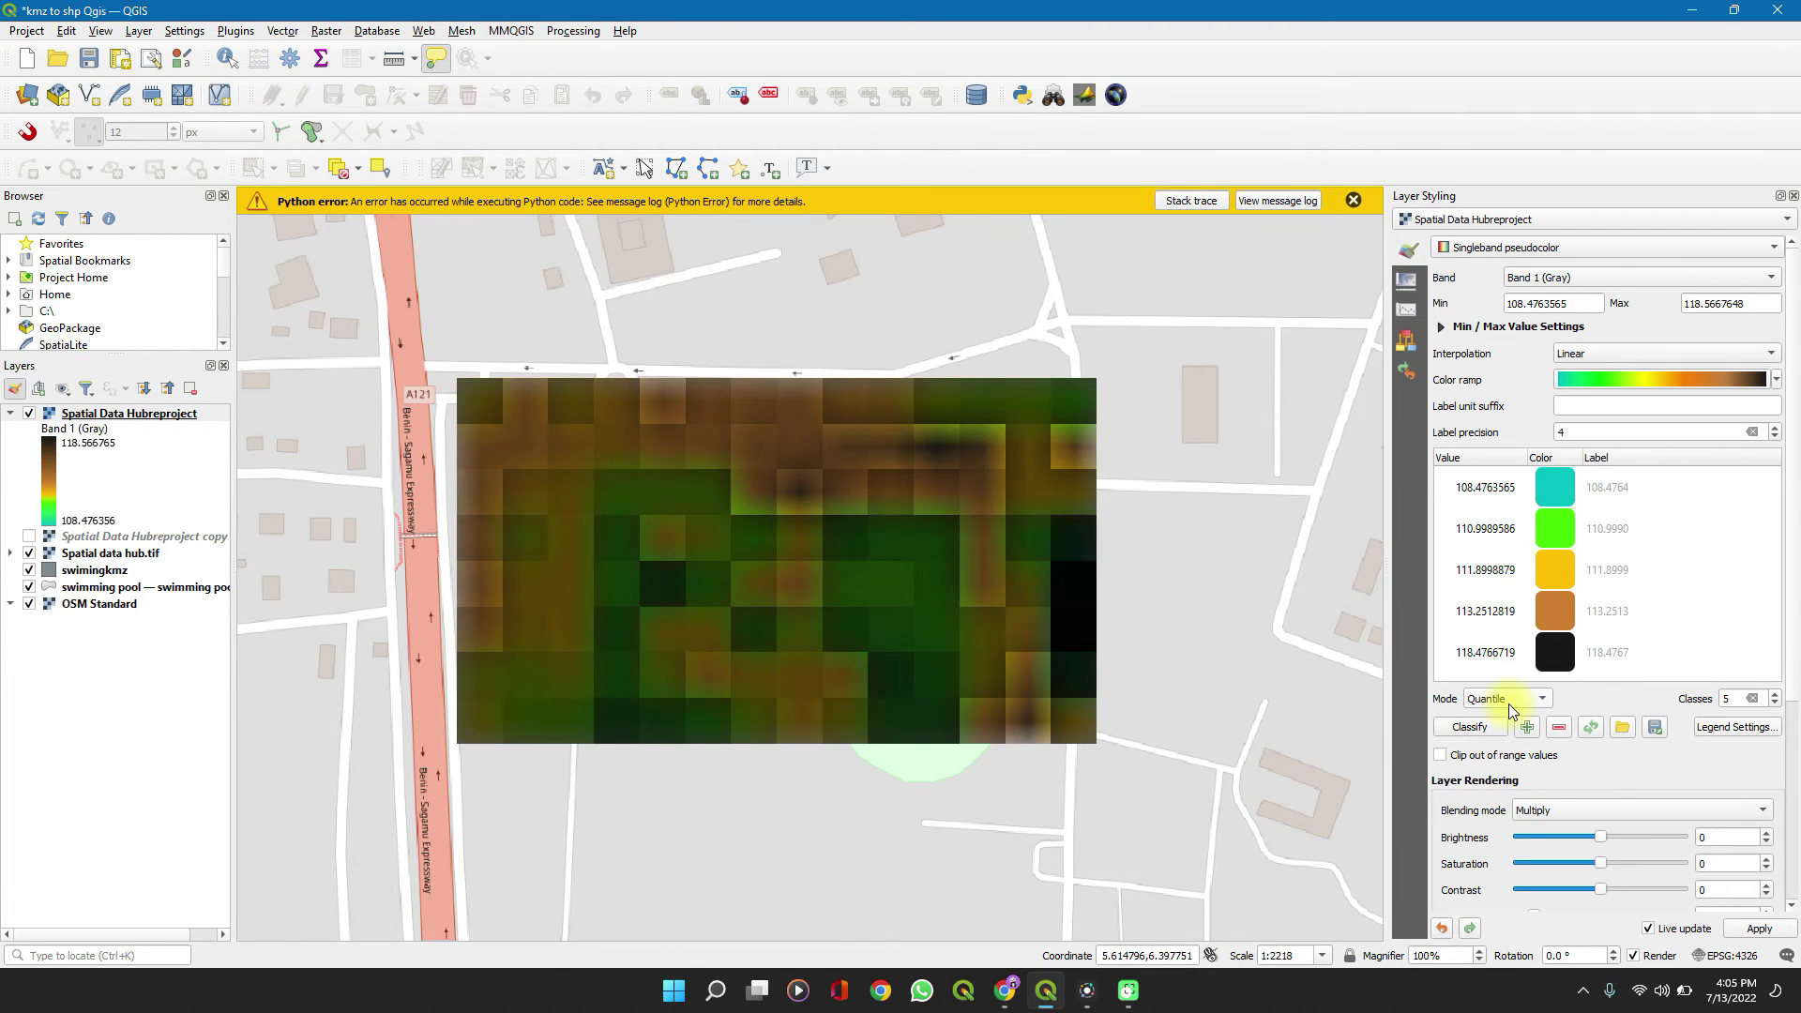
click(1500, 659)
scroll(1508, 609, down, 1)
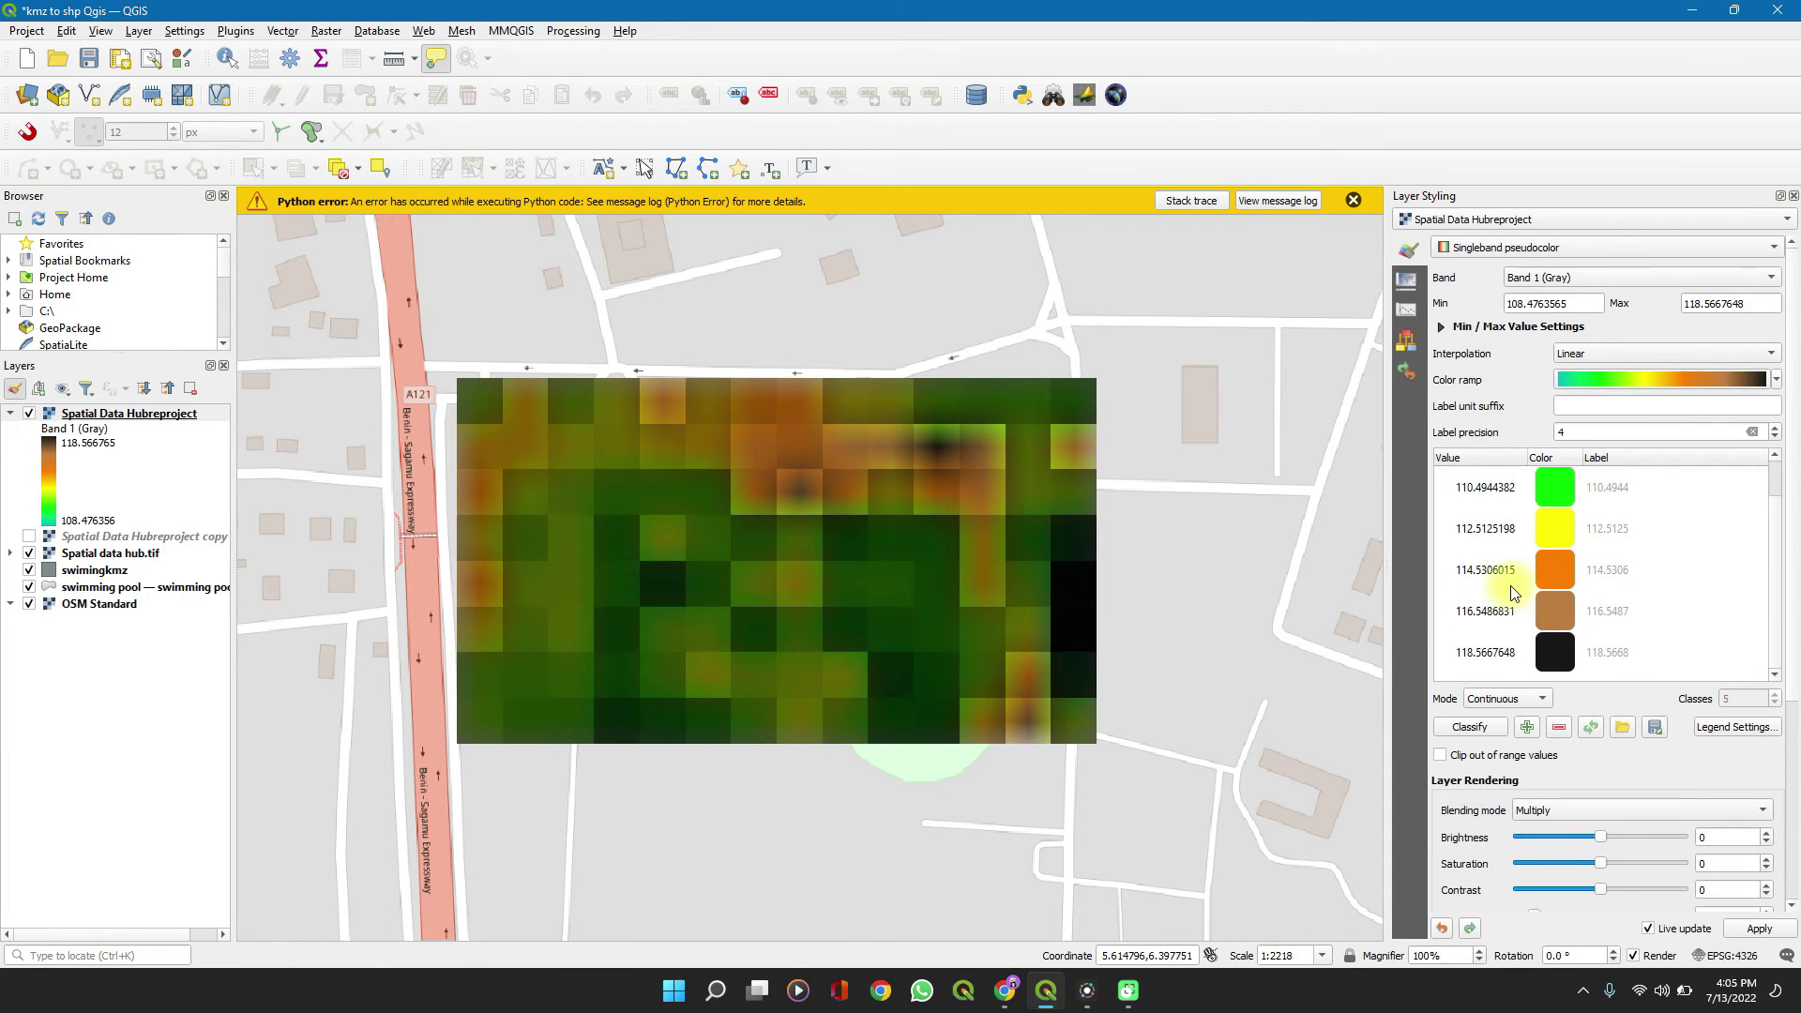
click(1508, 702)
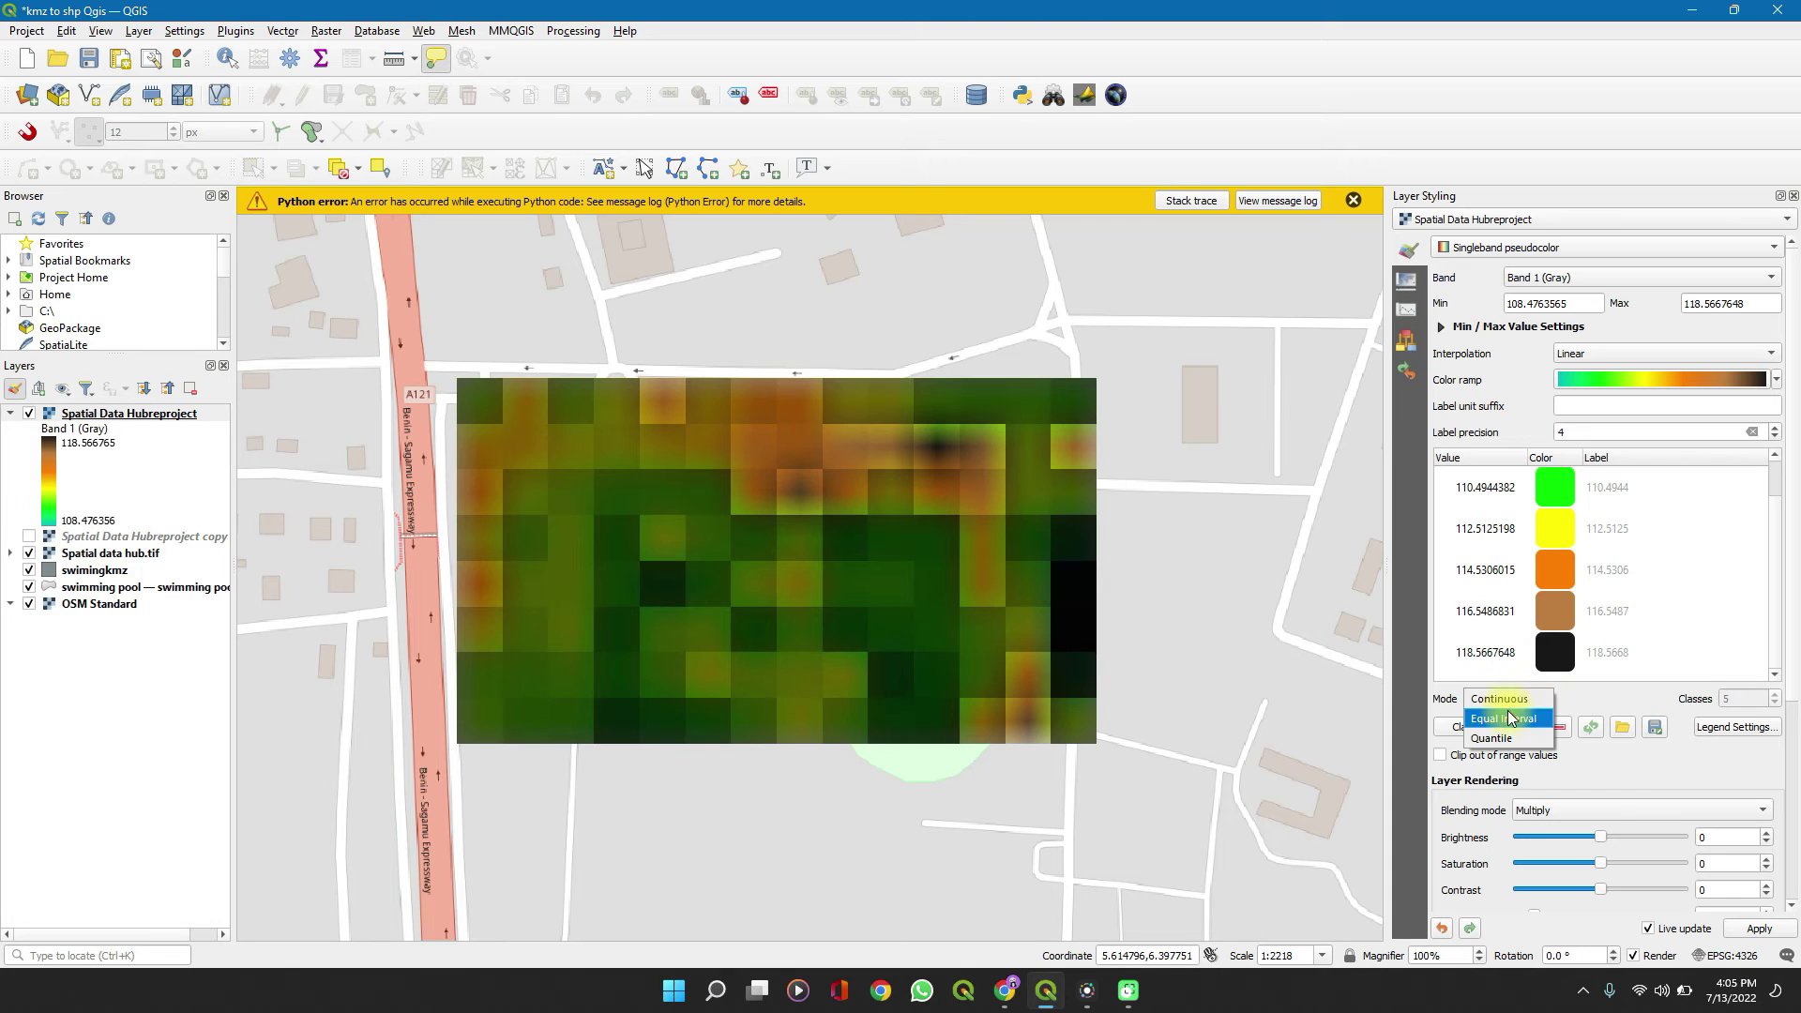
click(1505, 718)
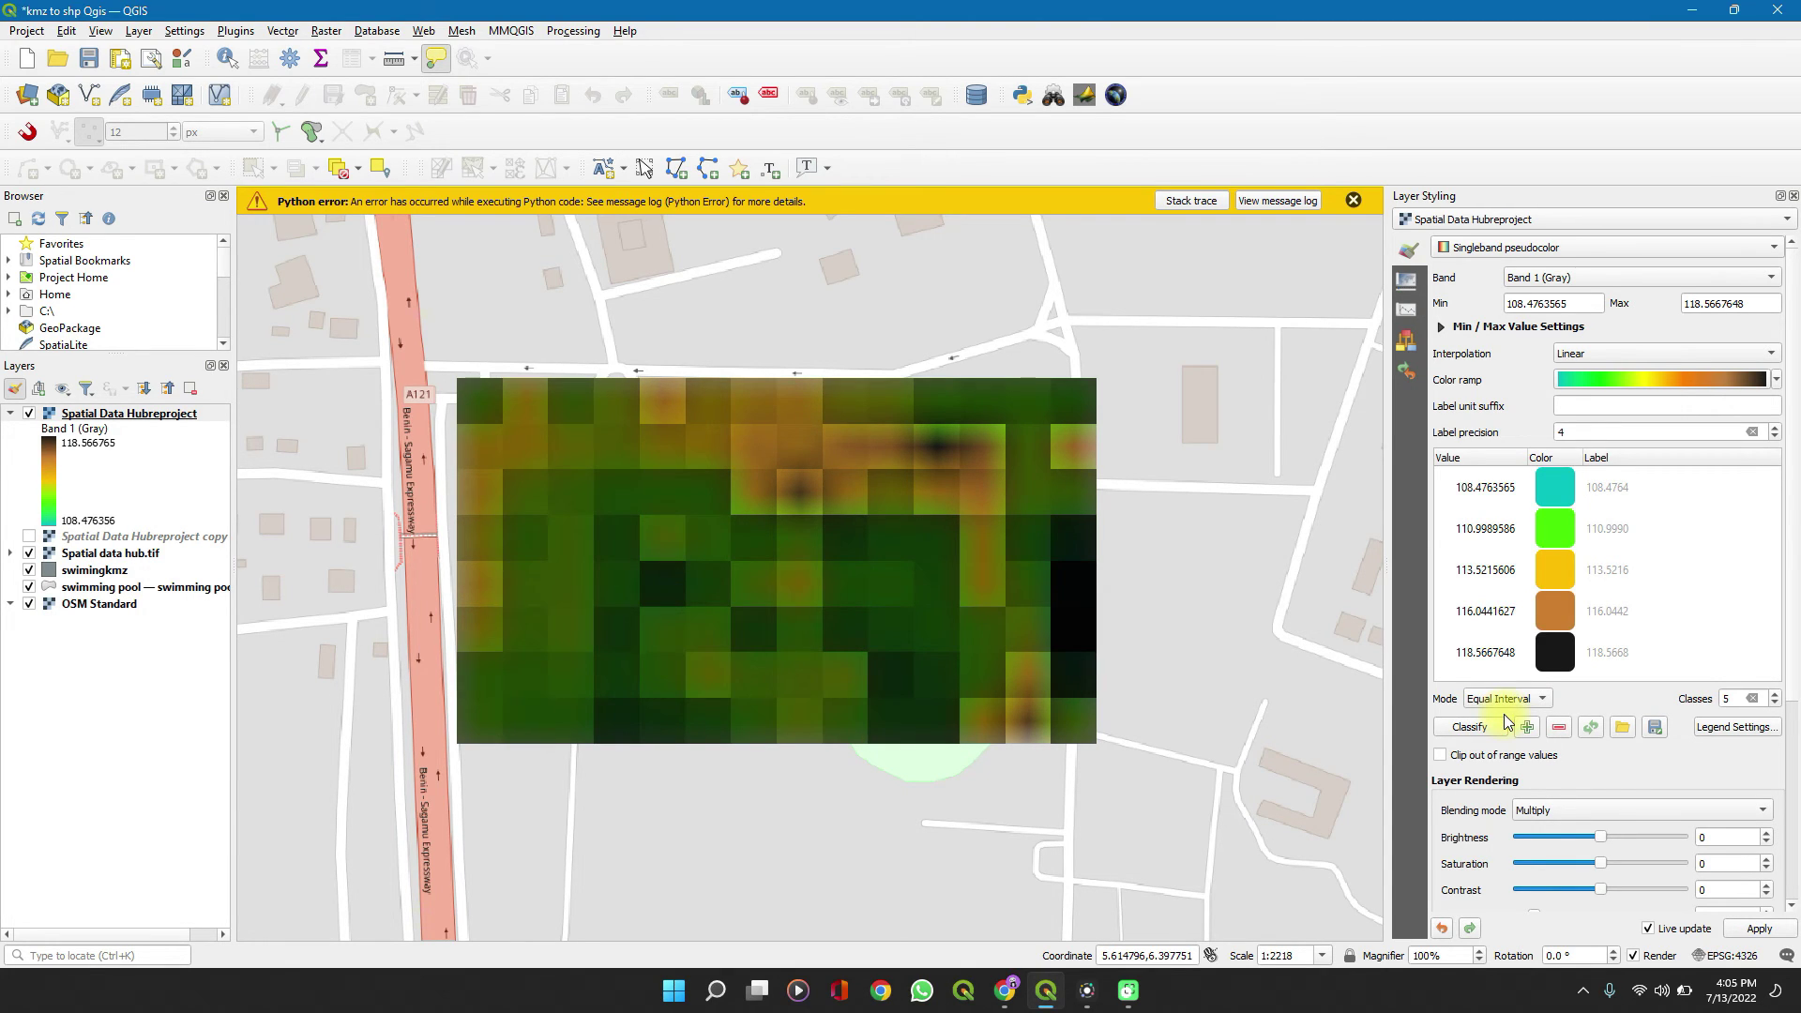
click(1730, 697)
click(1519, 703)
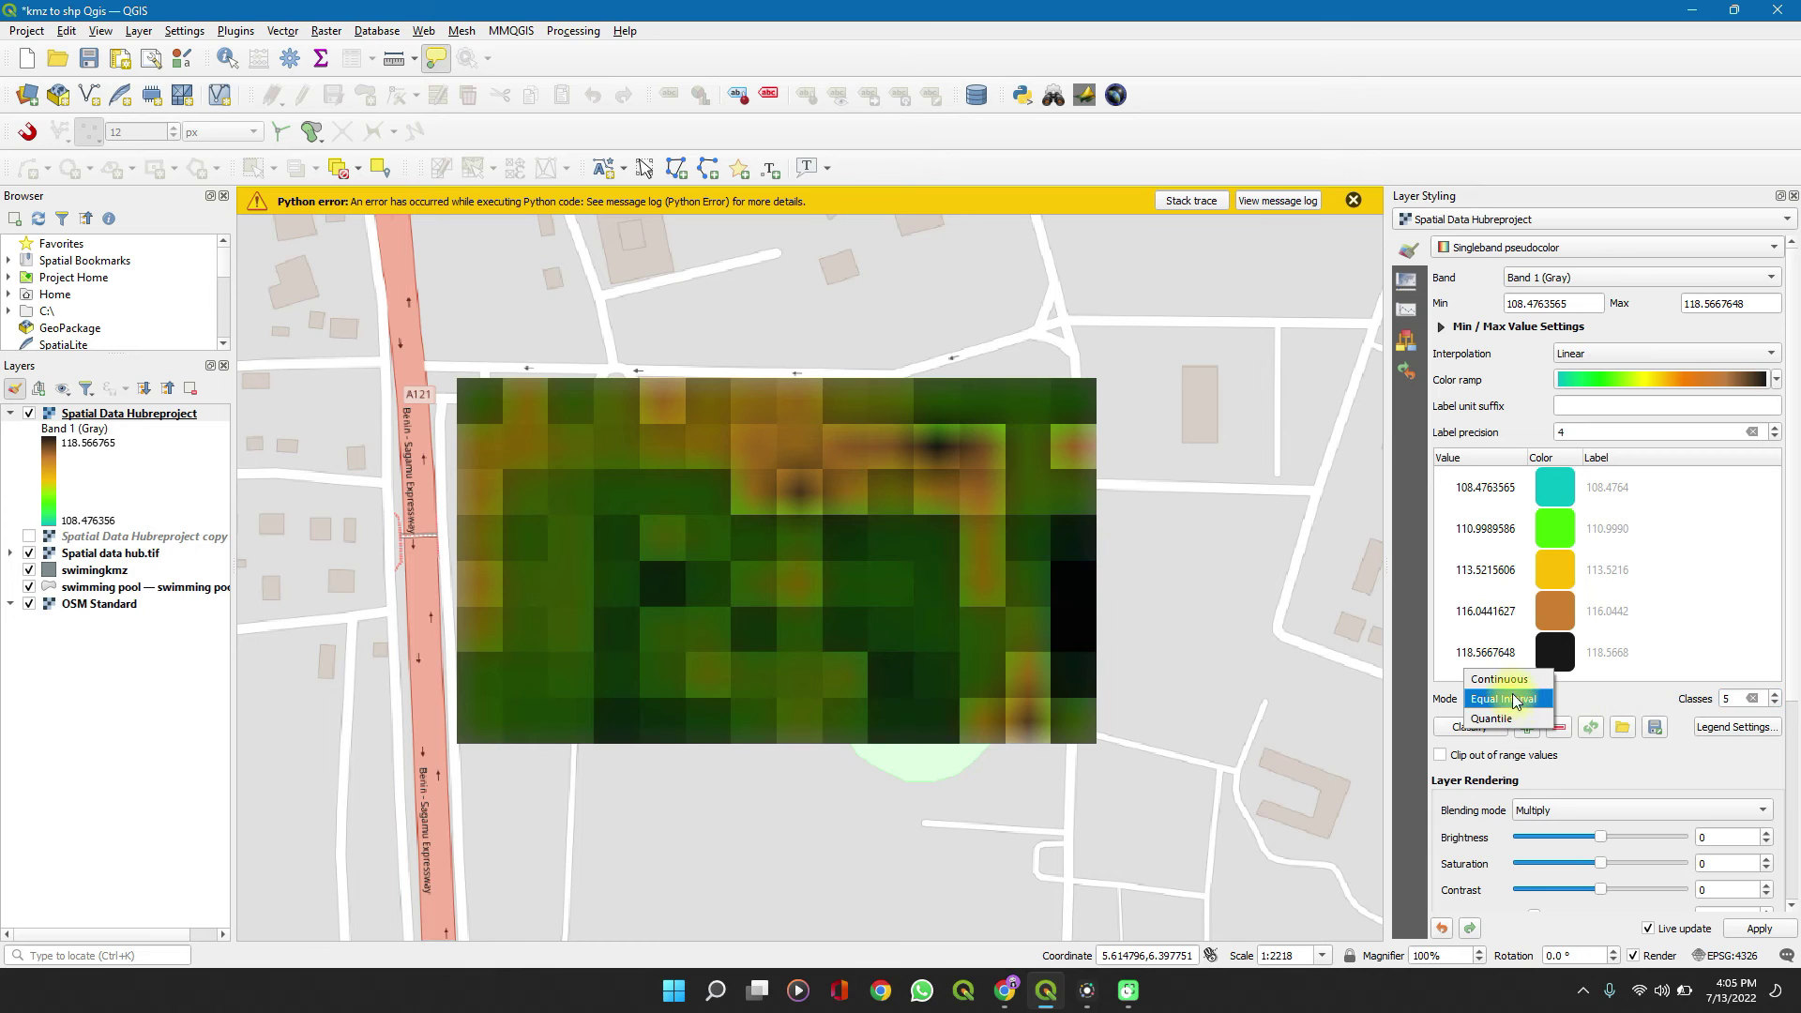
click(1509, 687)
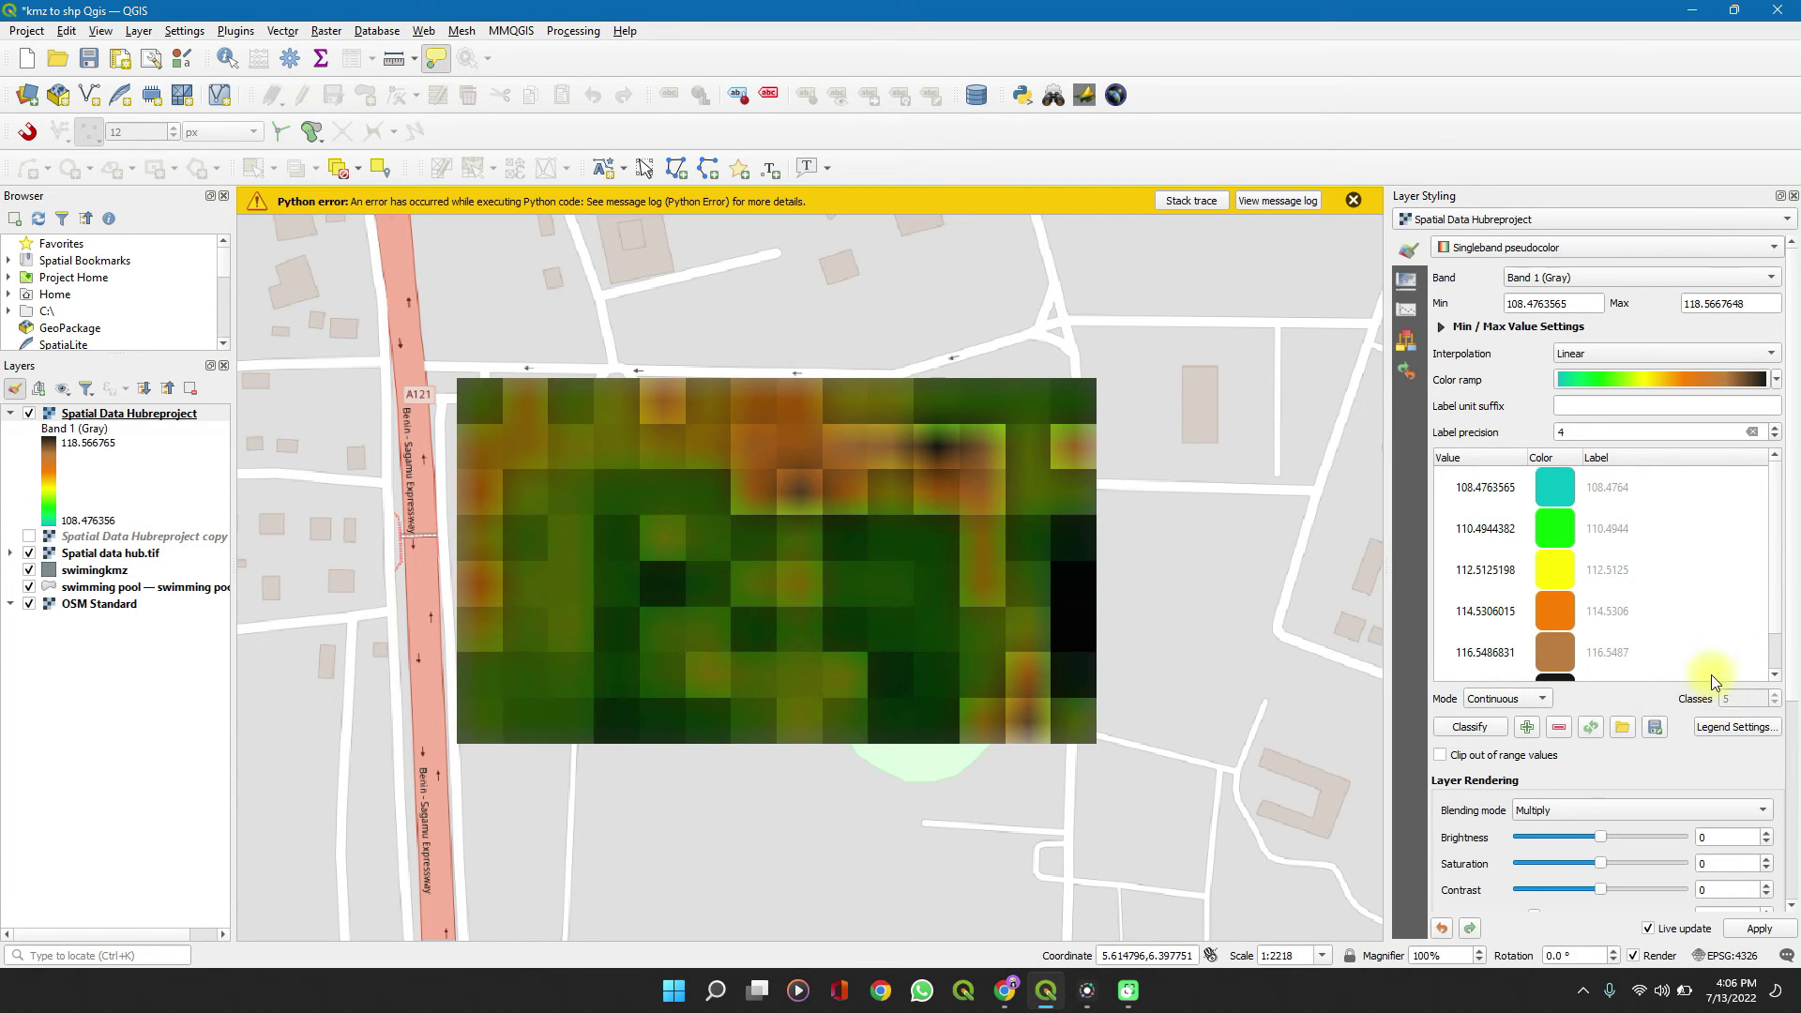
Classify the elevation values in Equal Interval mode with 7 classes.
click(1501, 702)
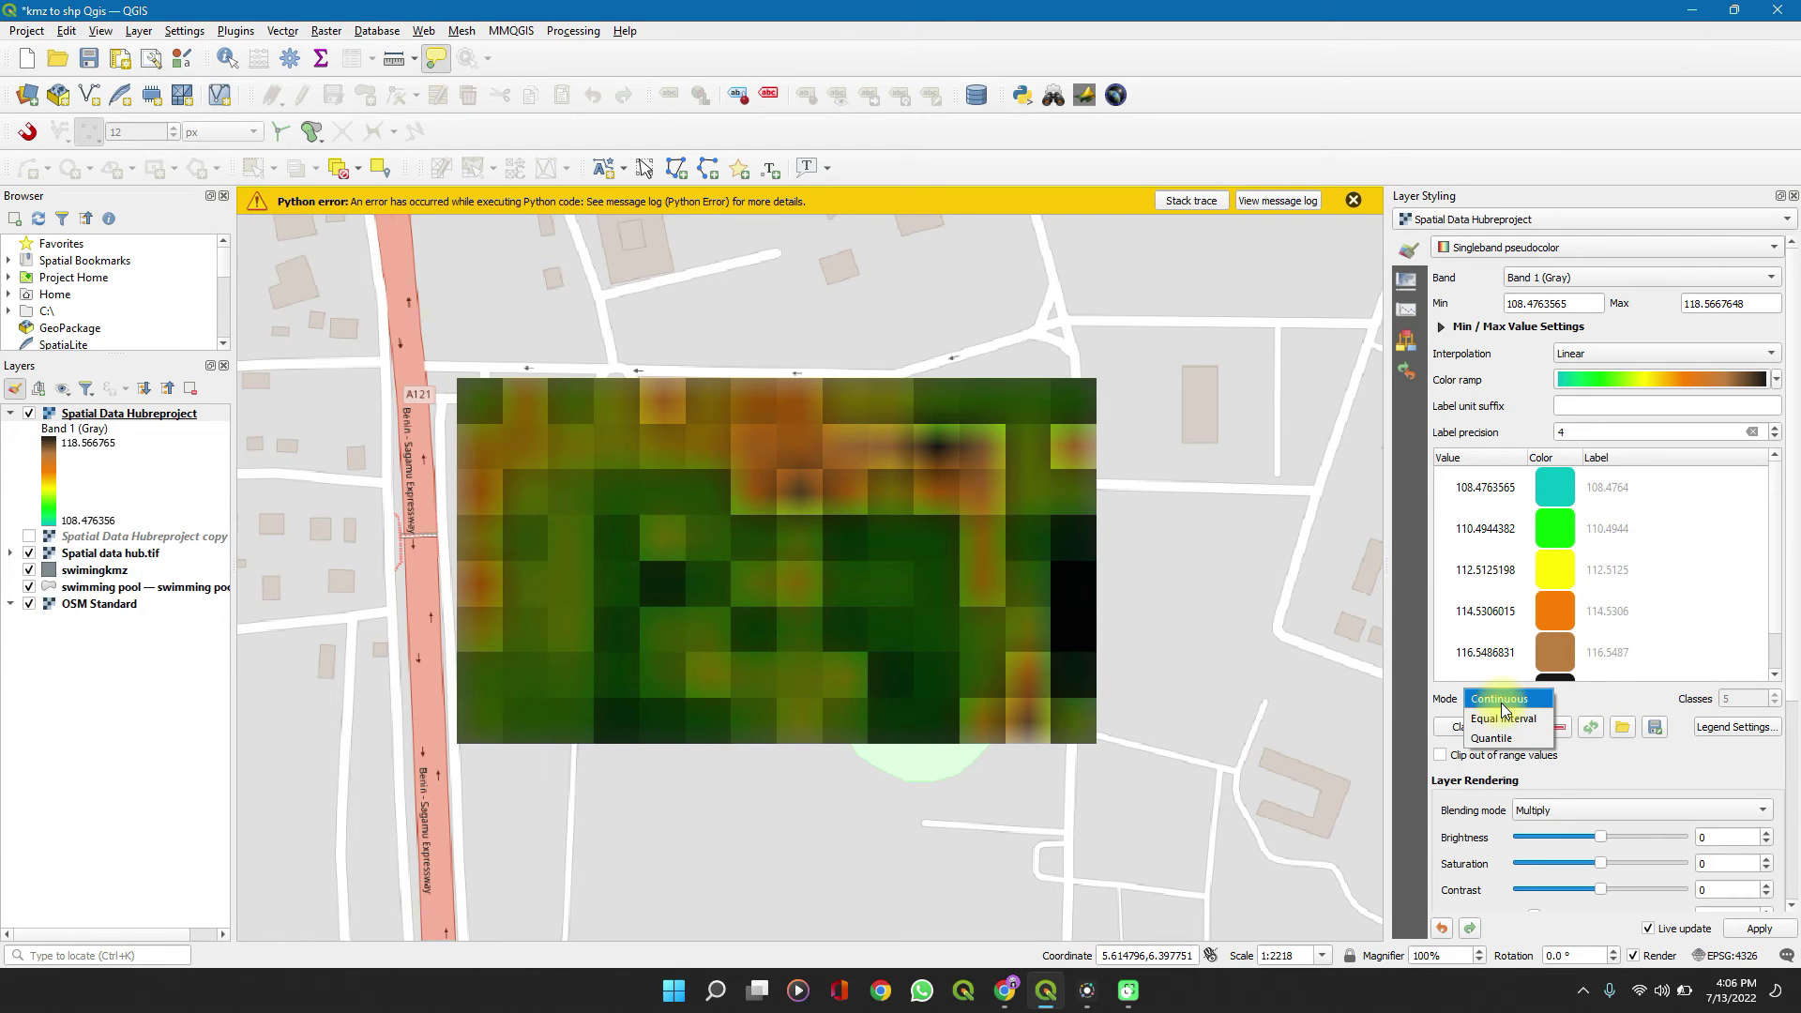
click(1501, 712)
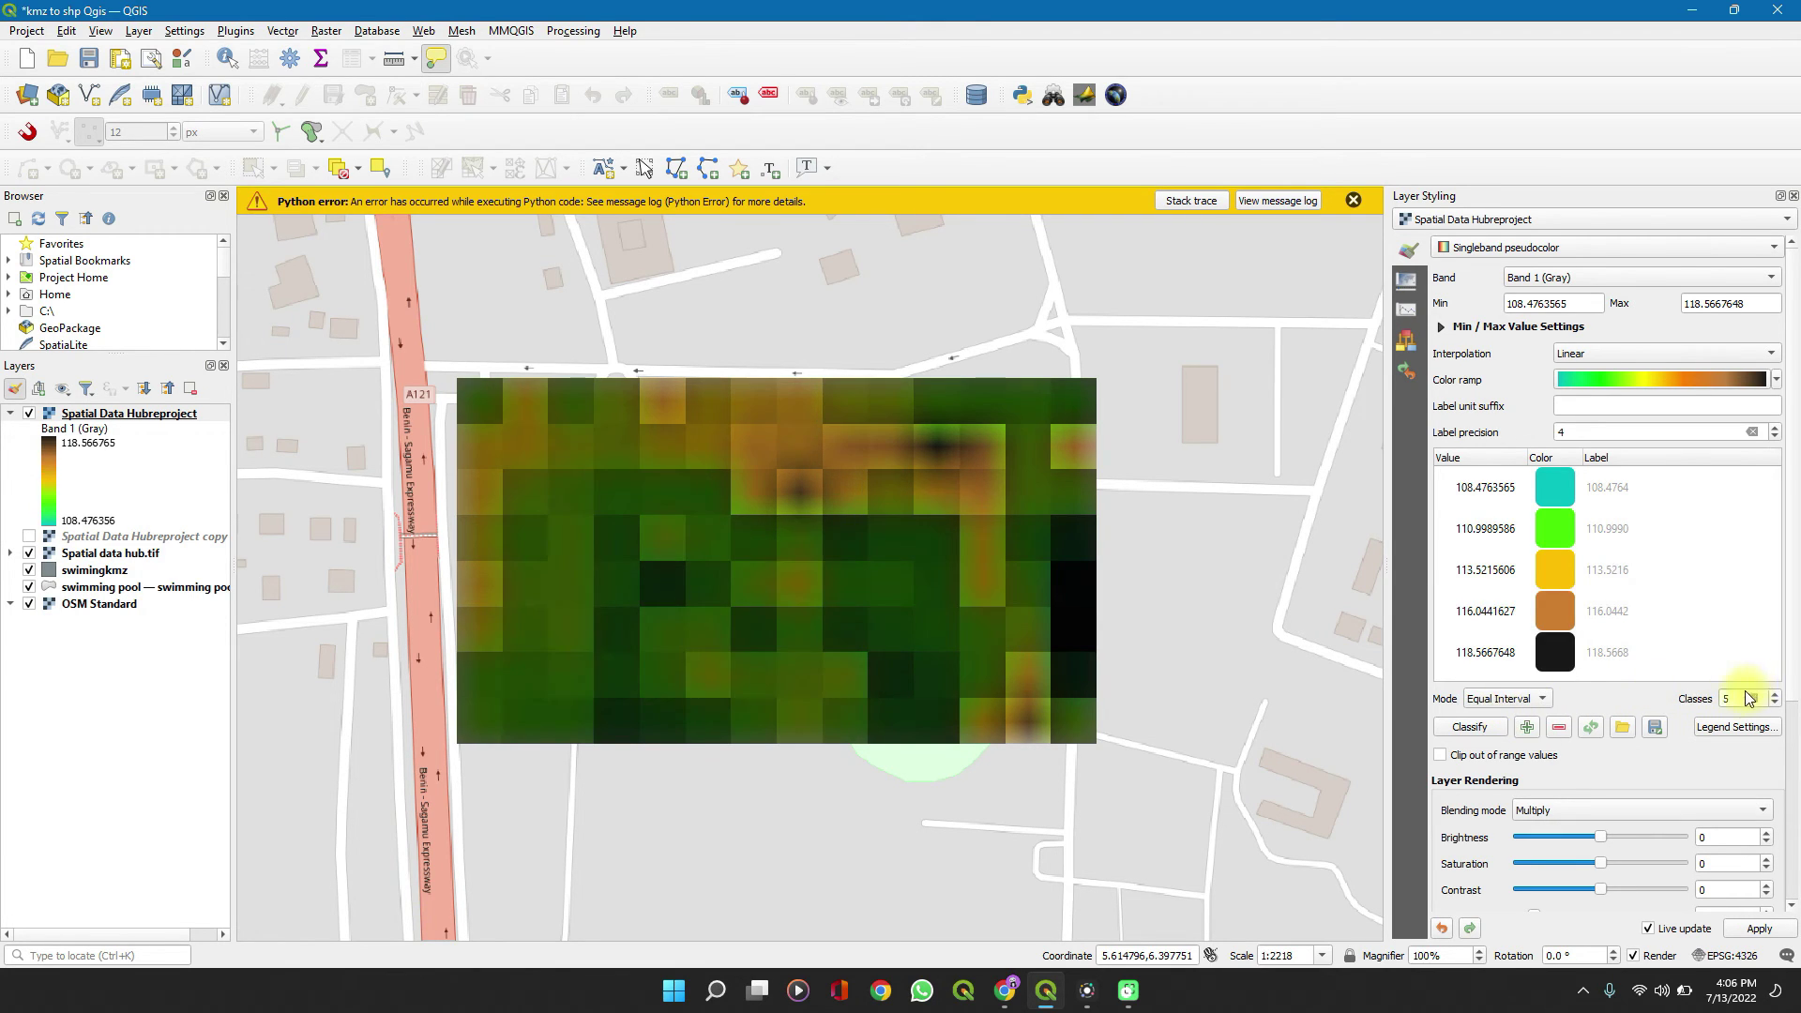
click(1732, 697)
key(BackSpace)
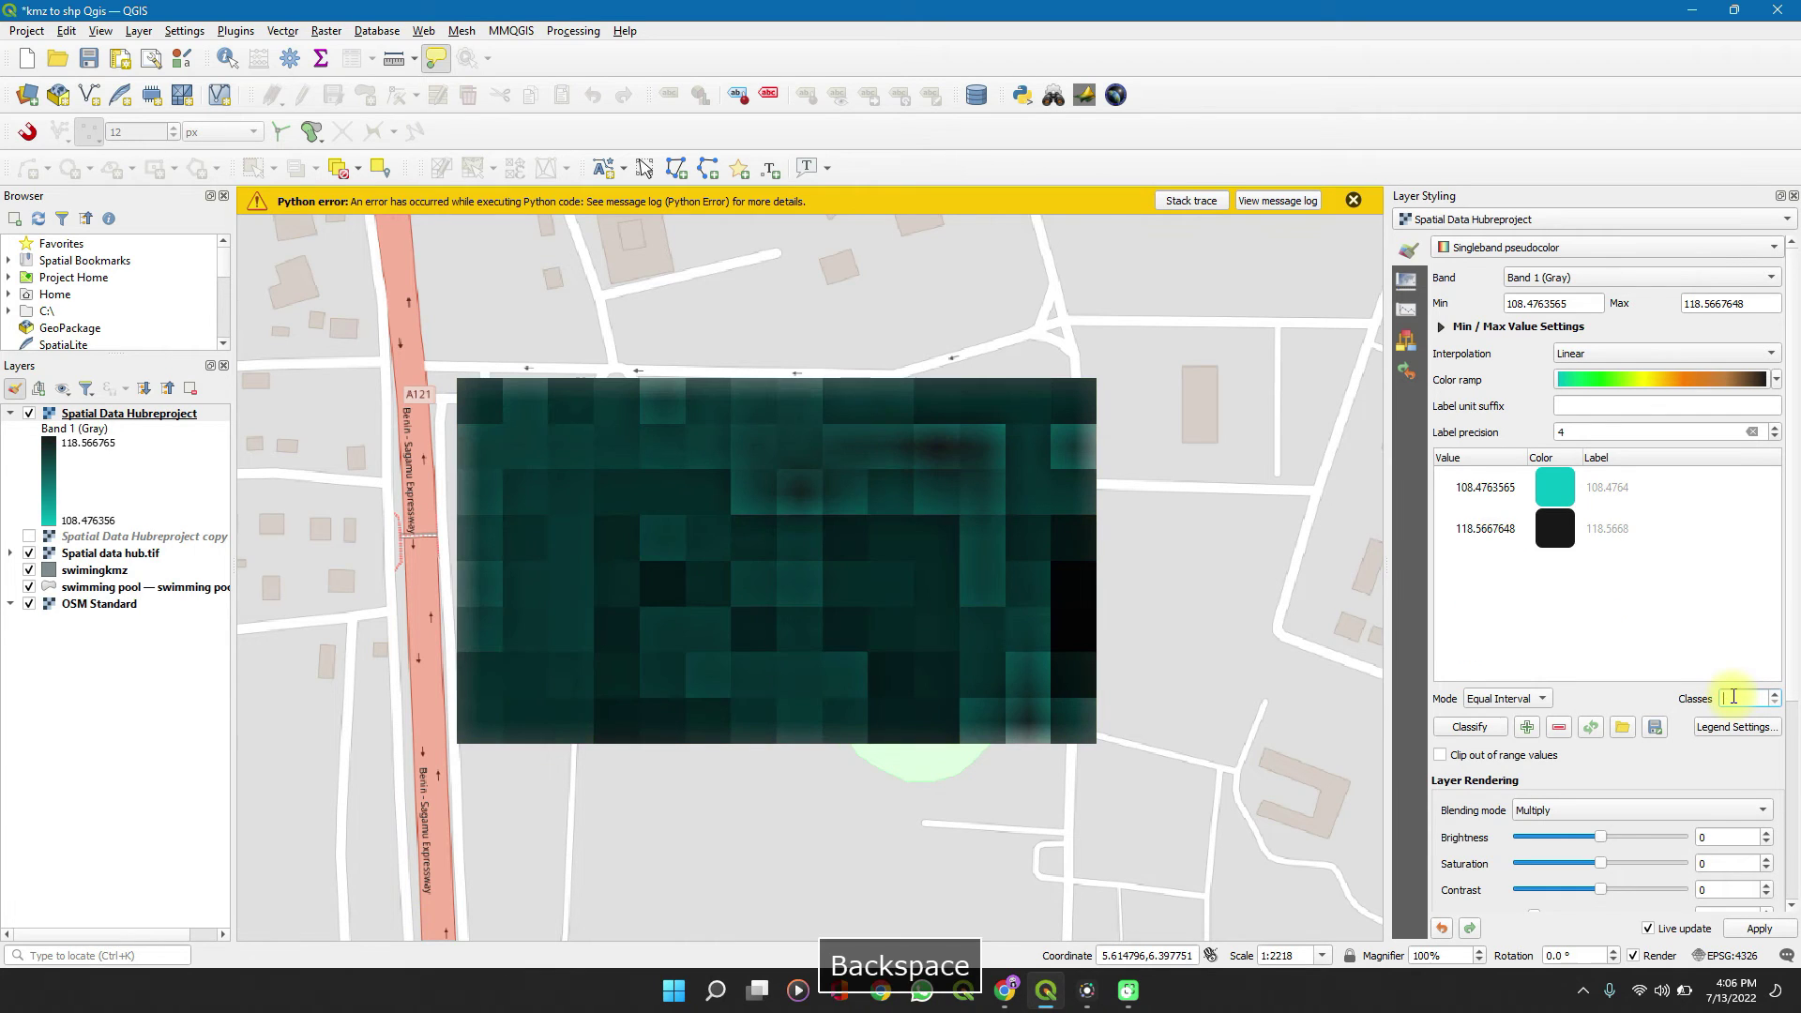
text(7)
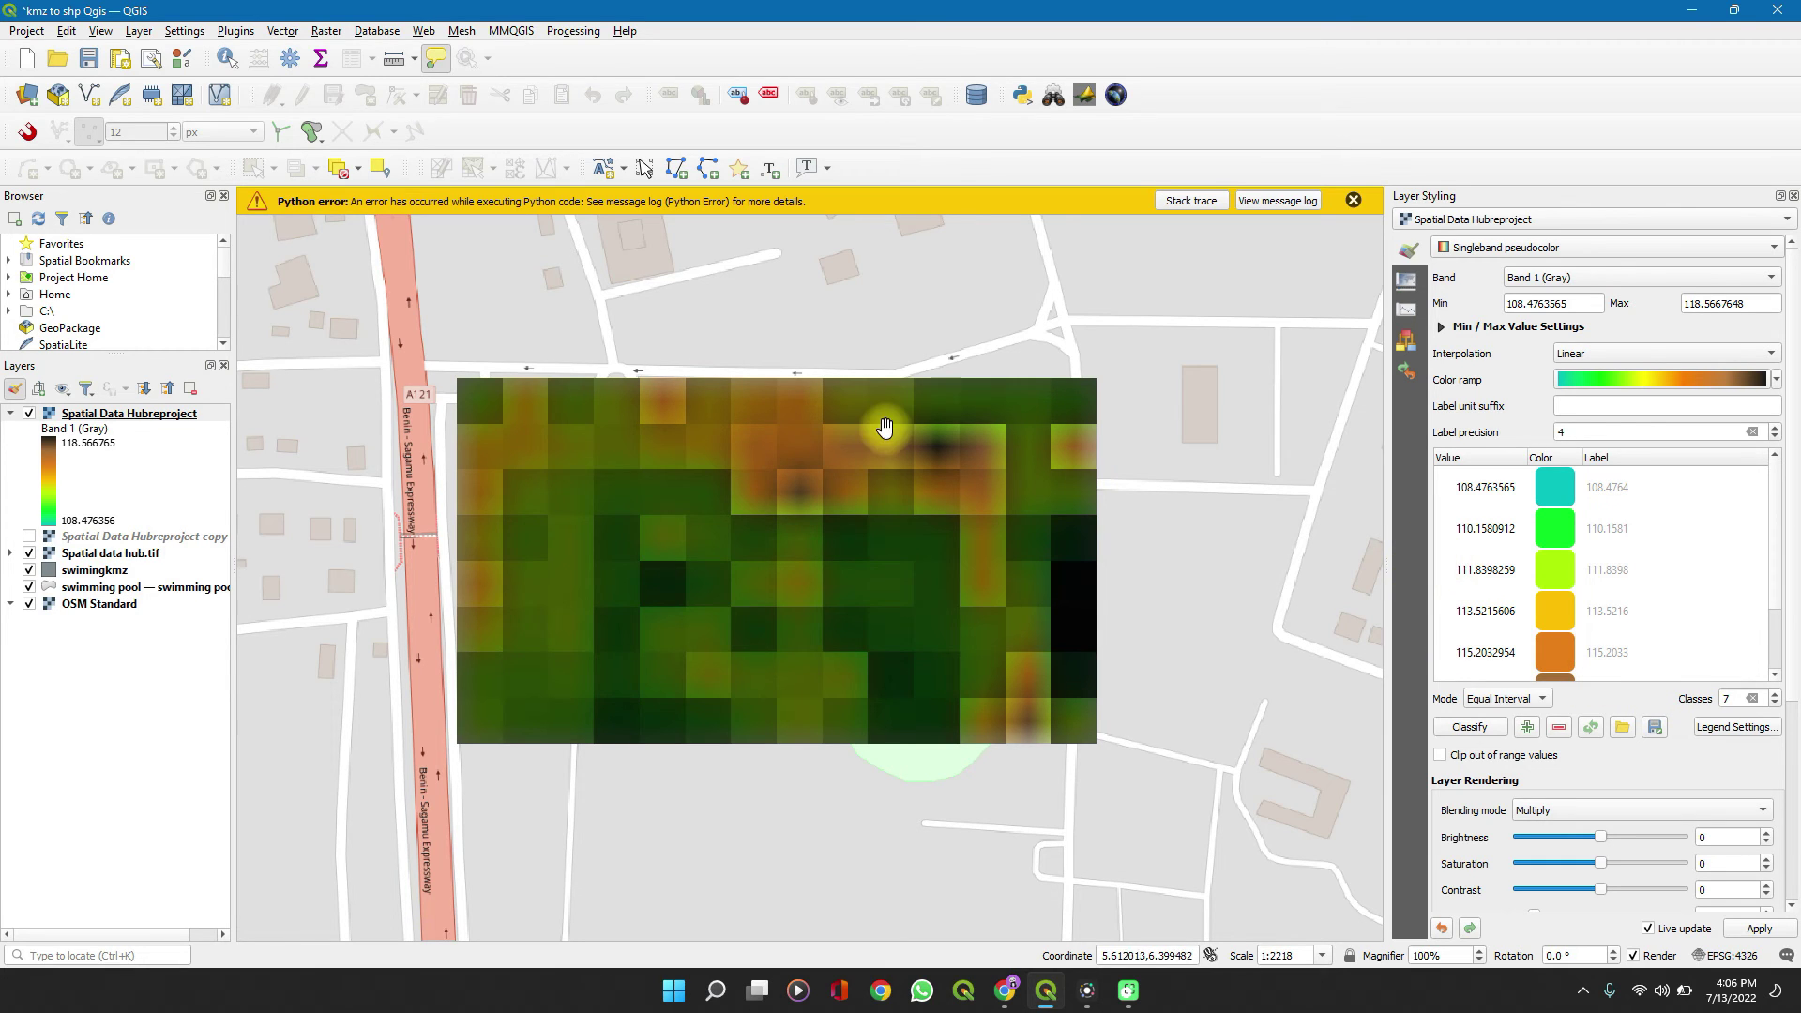
Create a new print layout titled "spatial data".
click(119, 60)
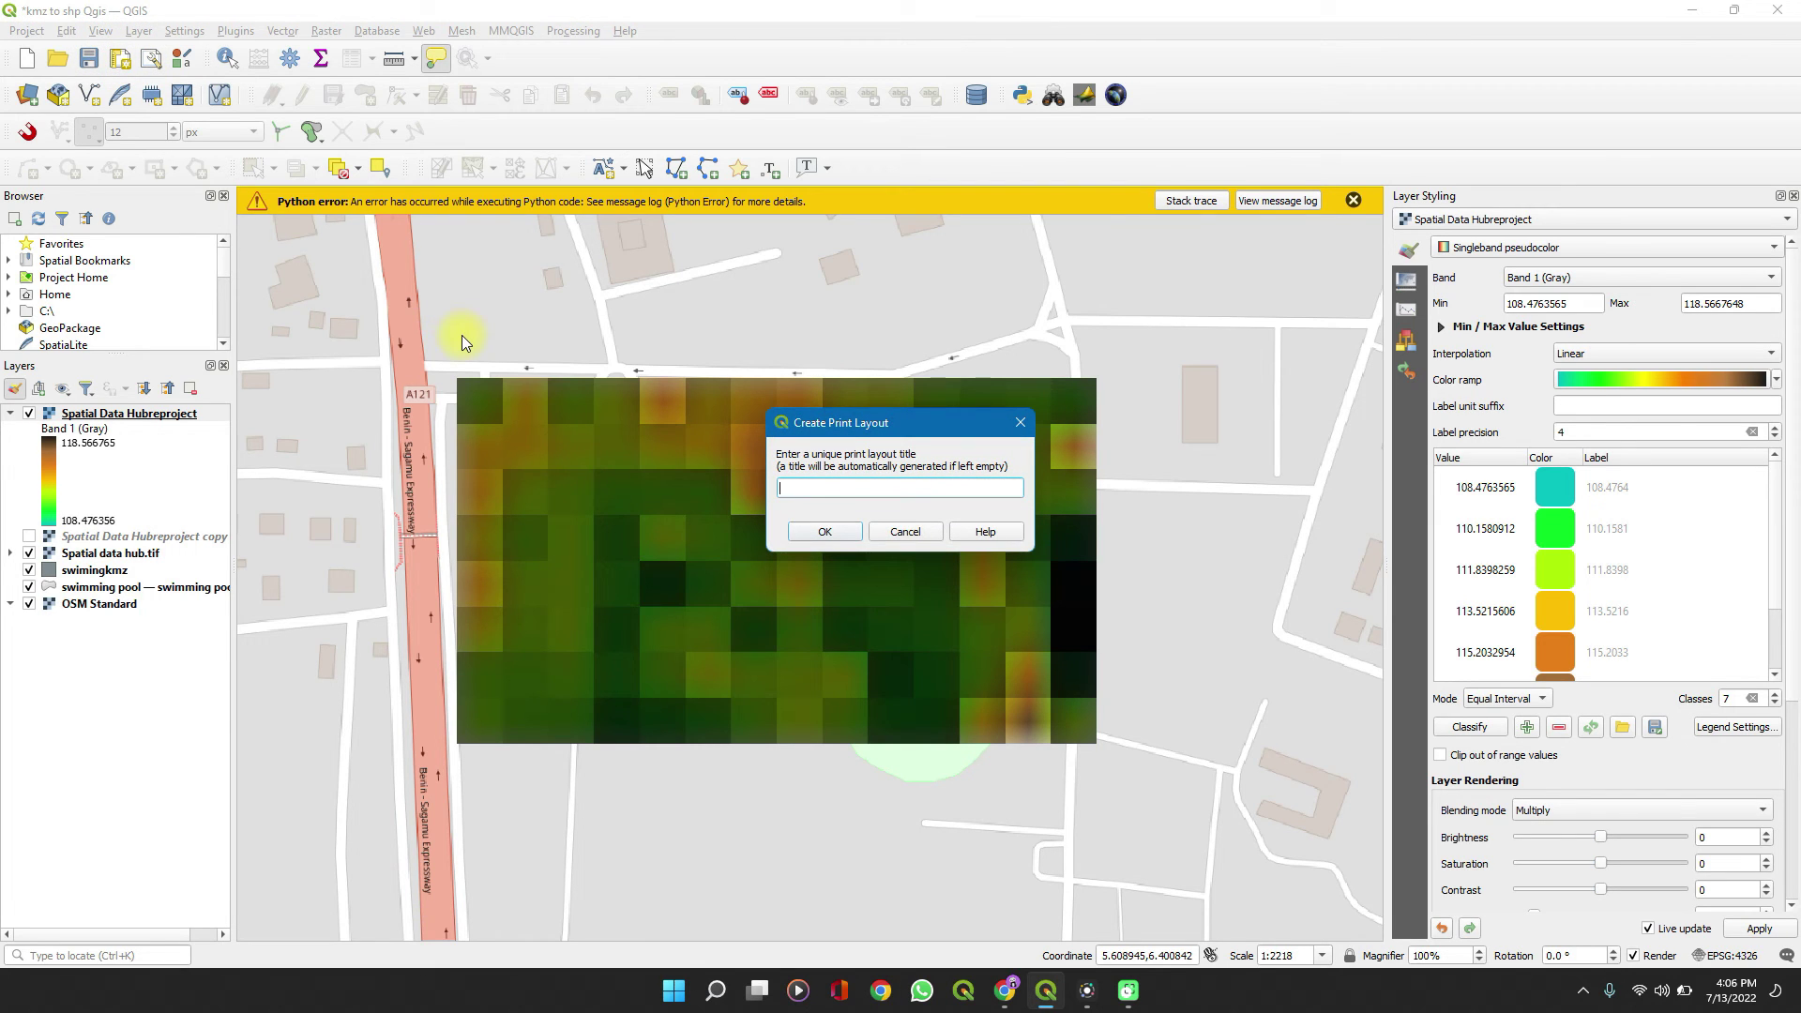
text(spatial)
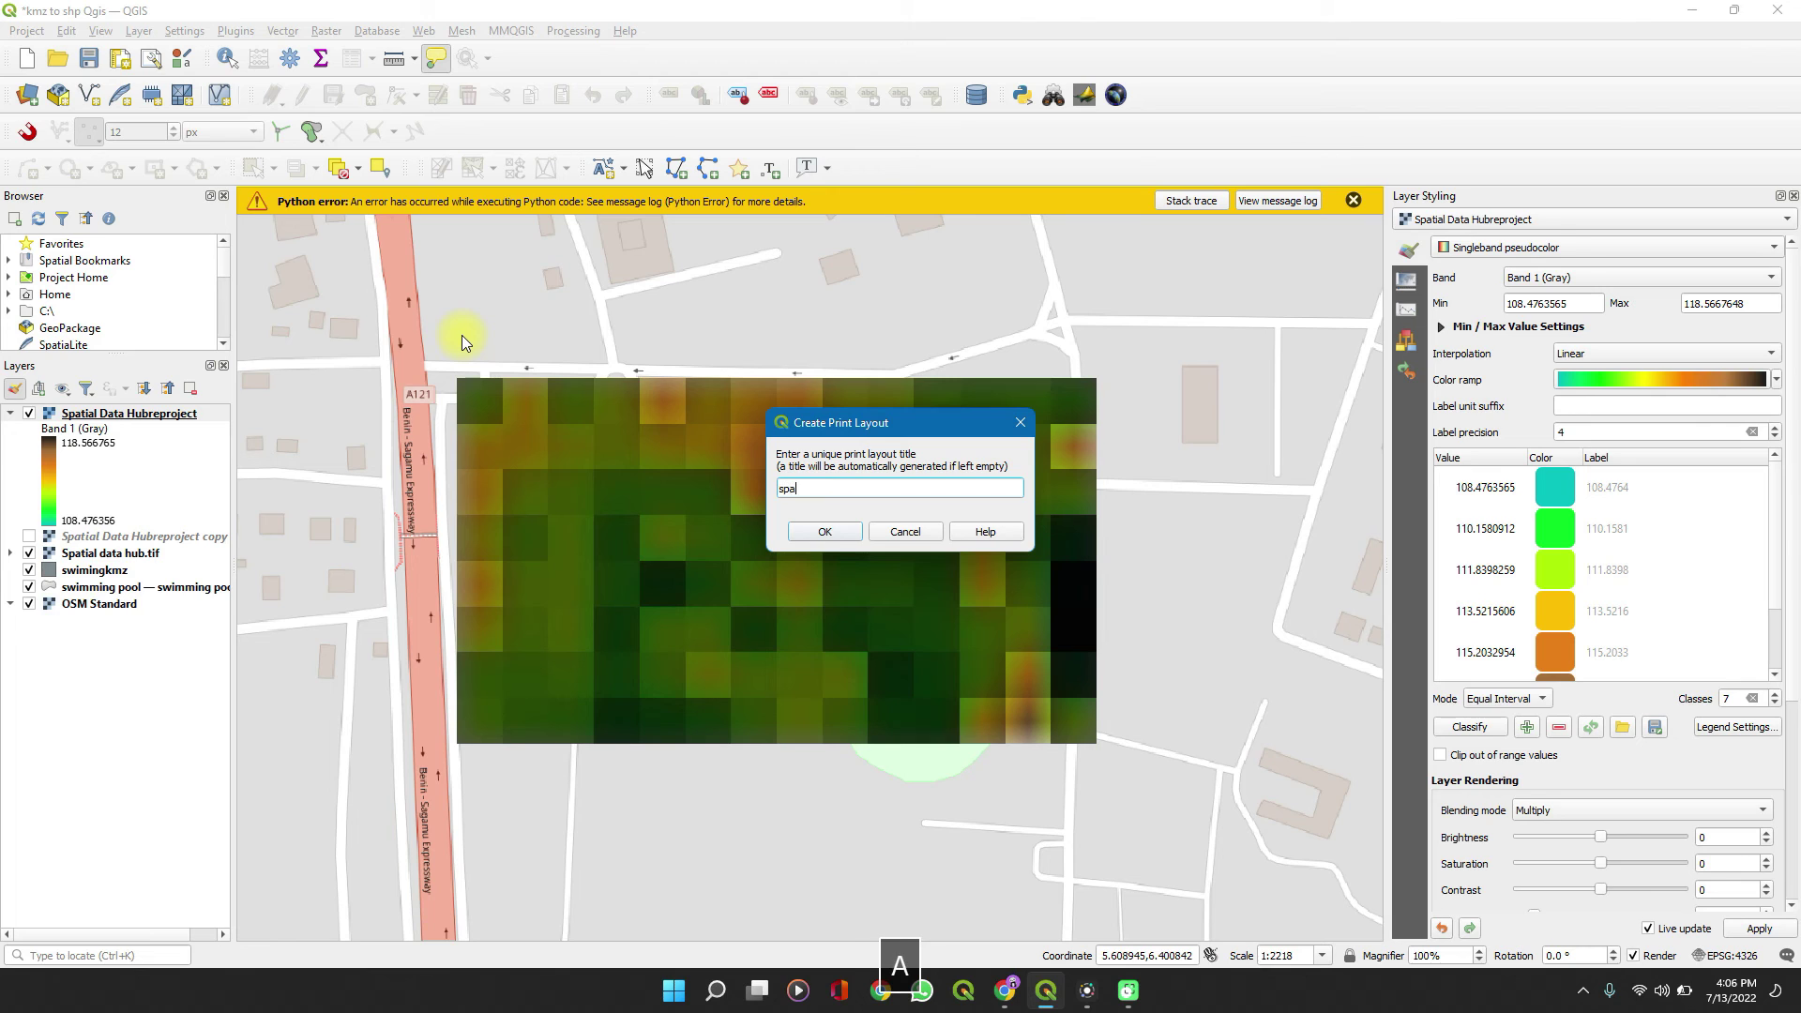
text( data)
key(Return)
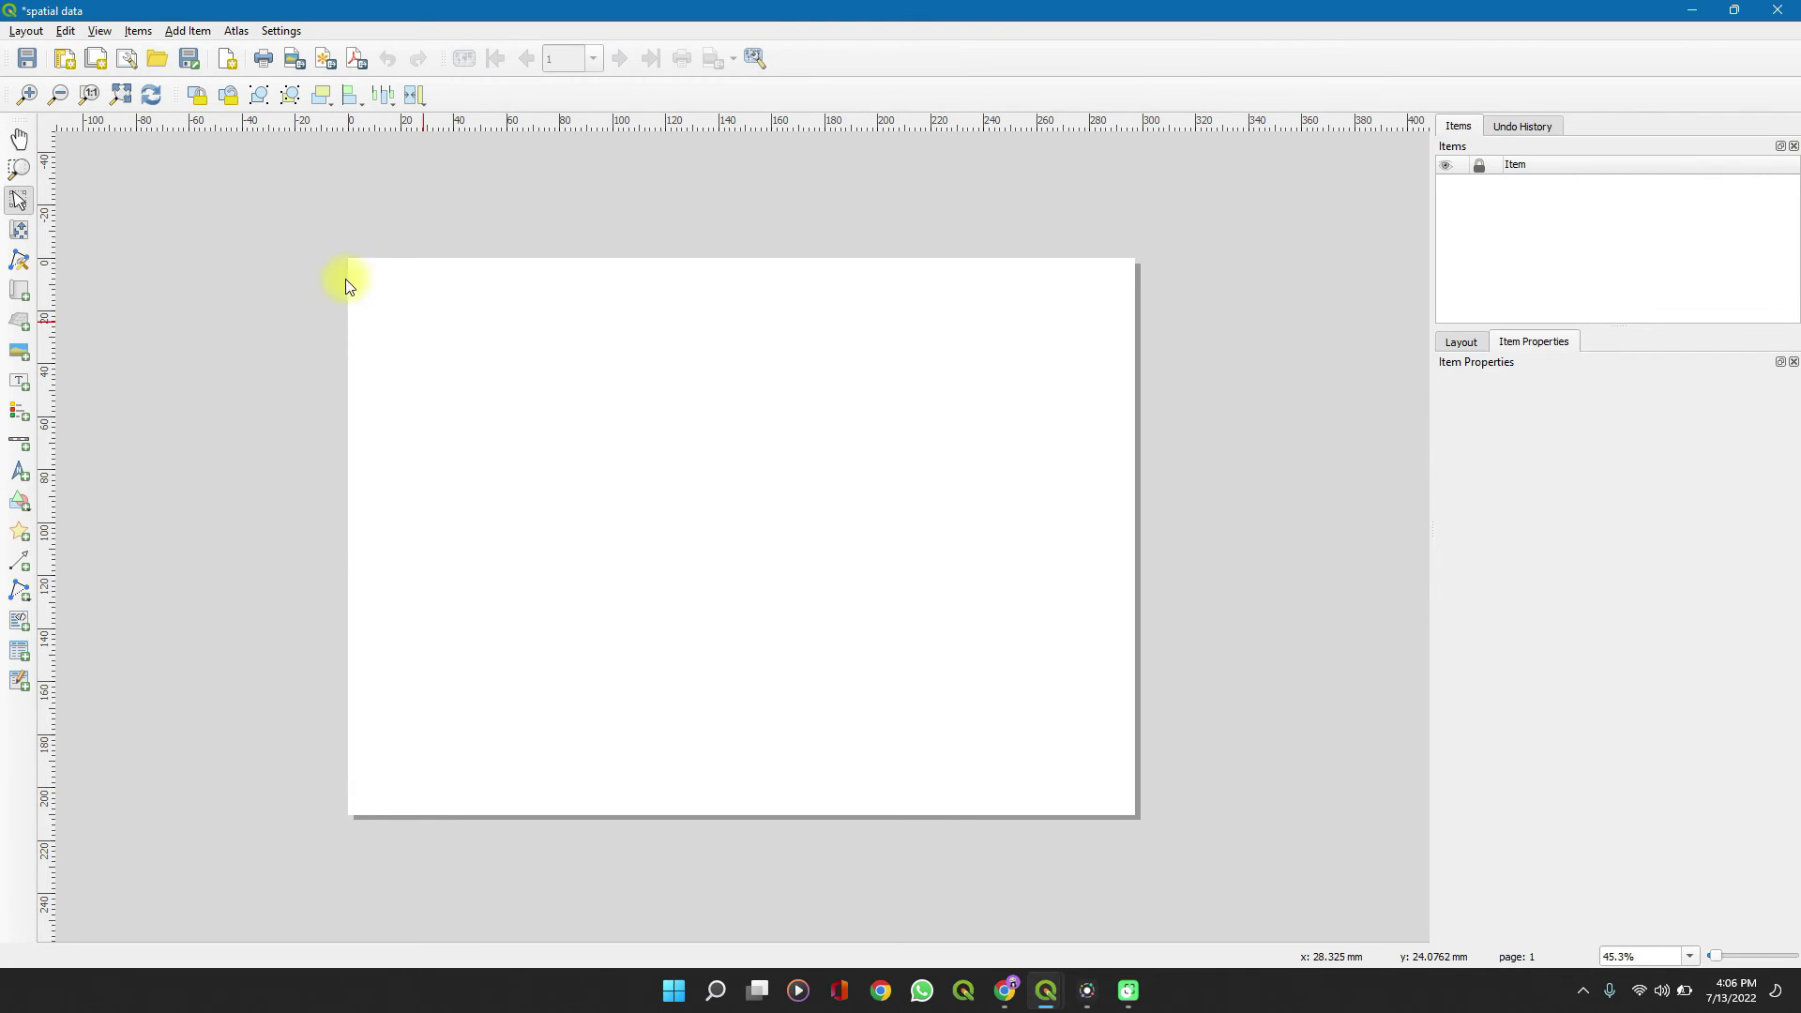
Add a map about 180 by 125 mm to the layout page.
click(20, 293)
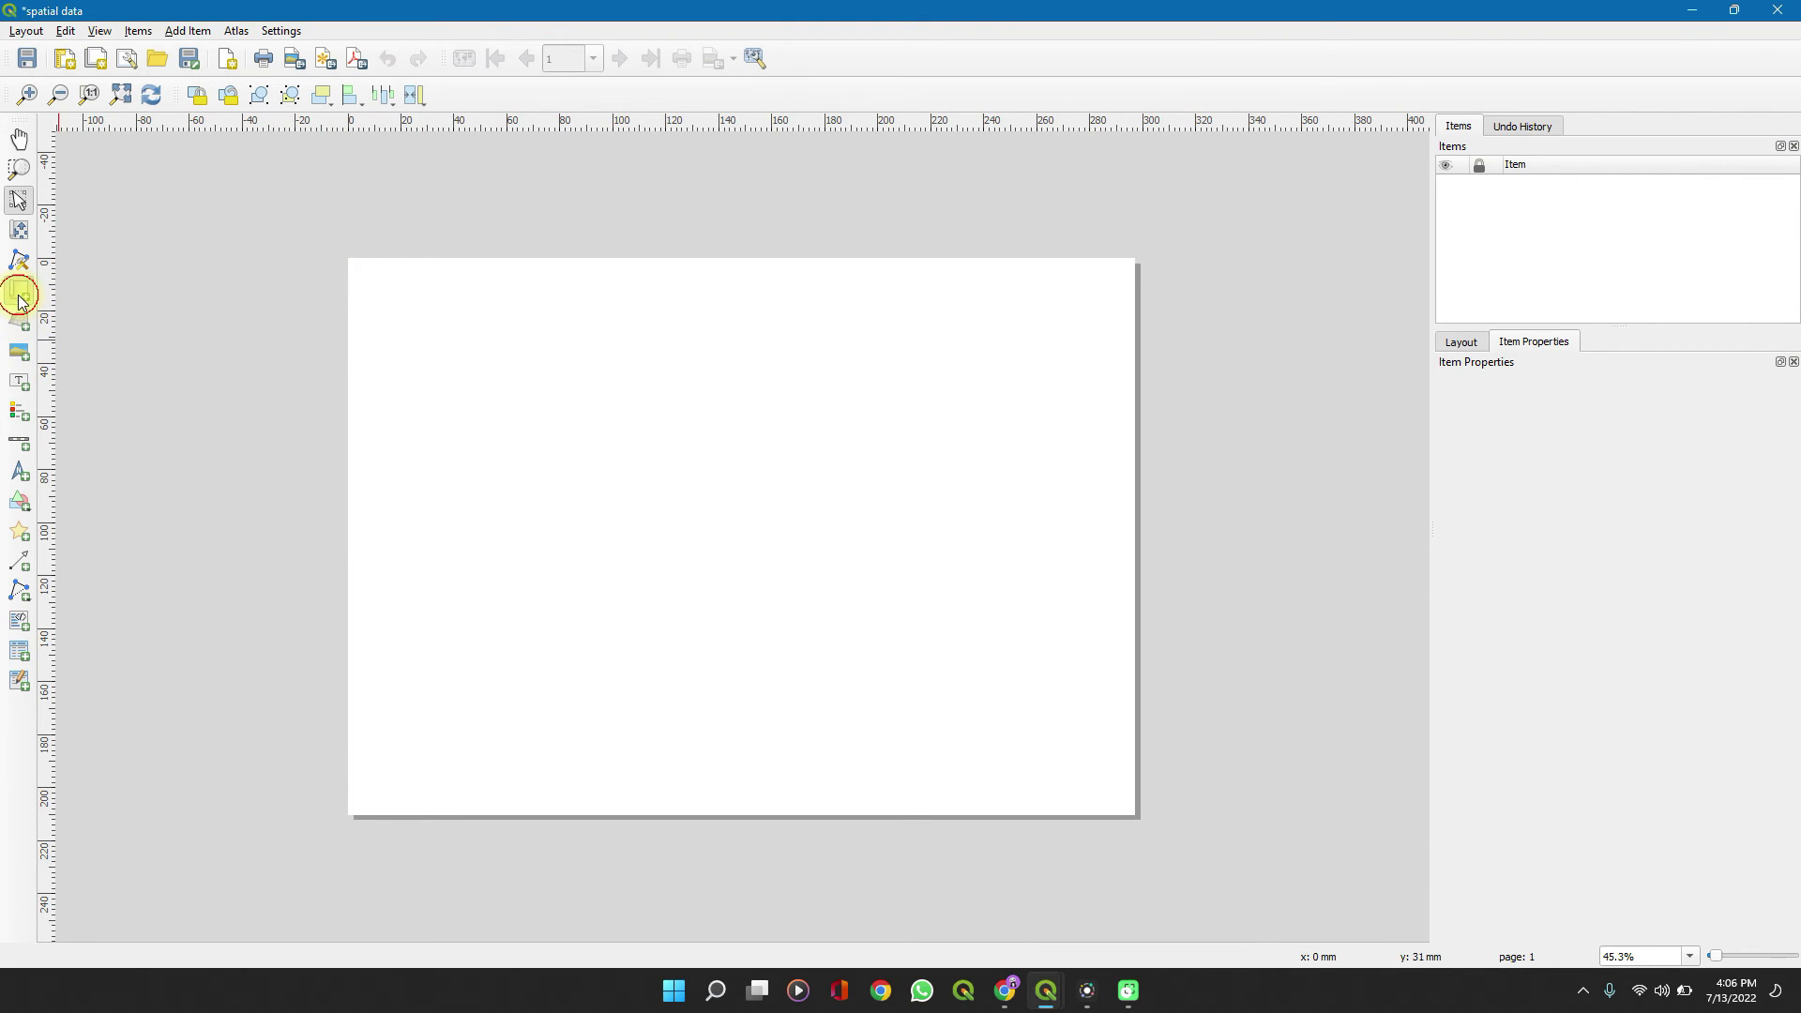
drag(397, 346, 881, 676)
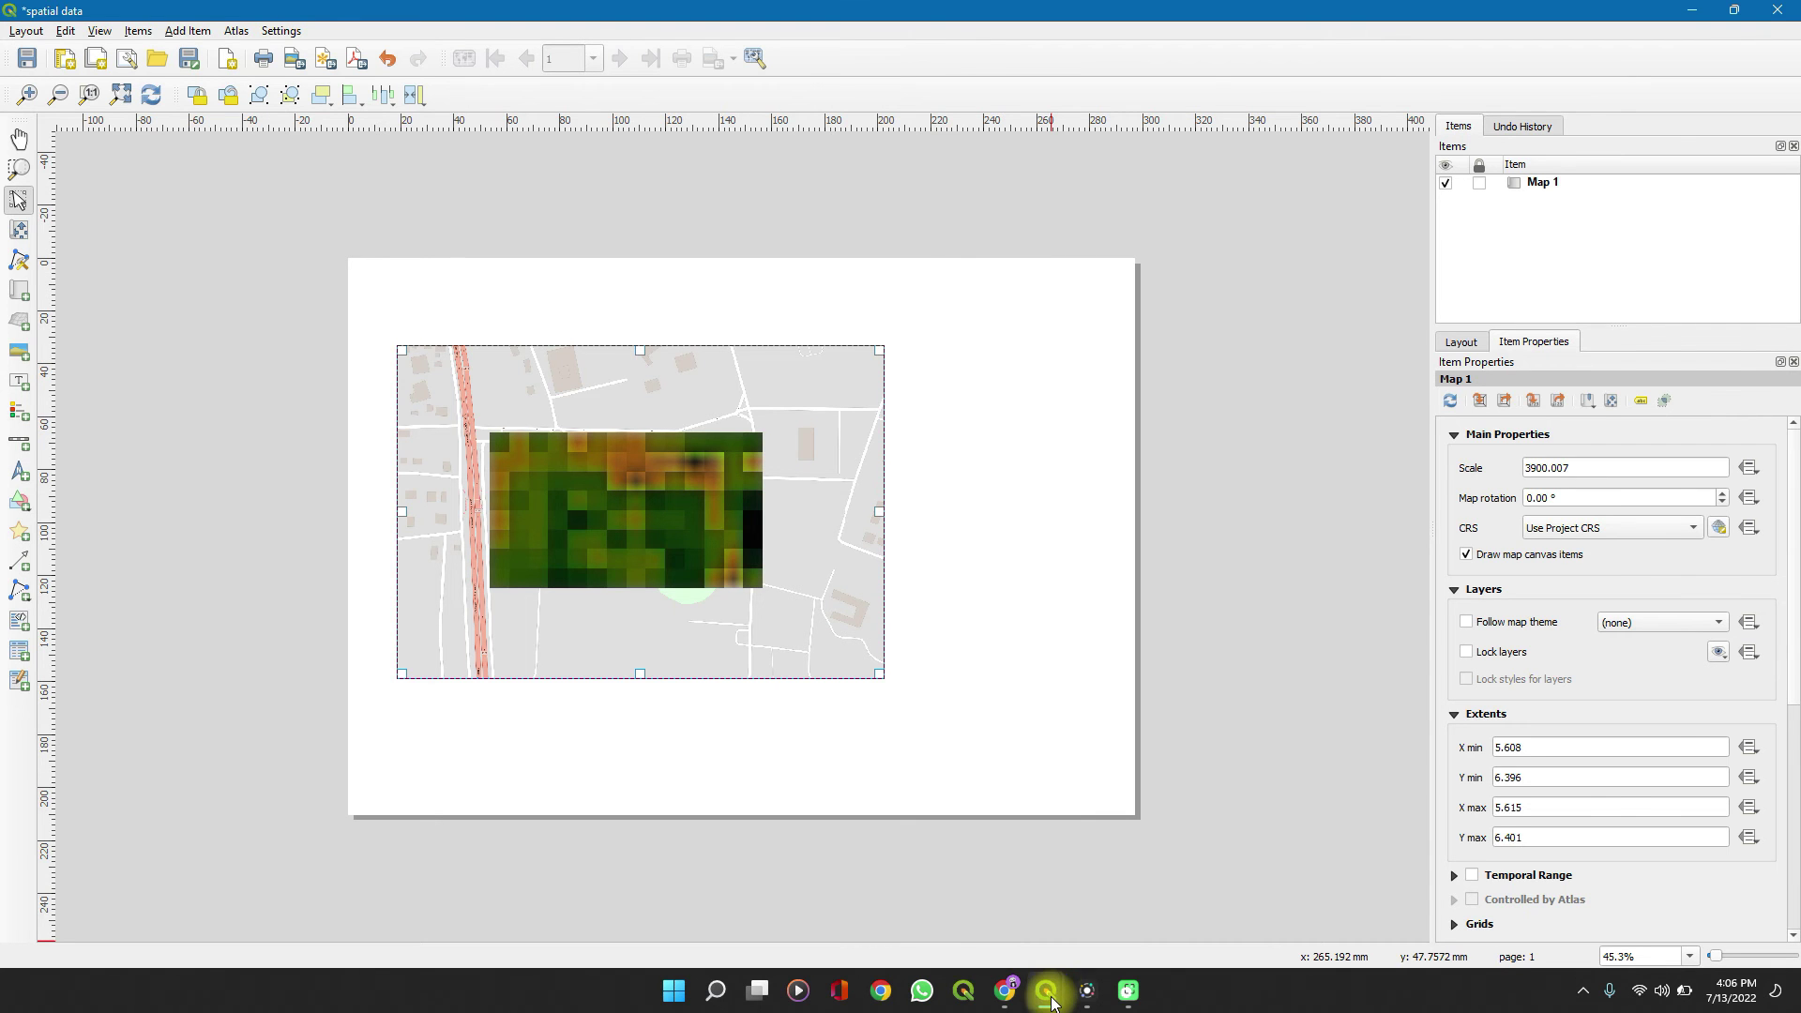
Switch to the main QGIS project window and hide the OSM Standard basemap layer.
click(1047, 990)
click(977, 910)
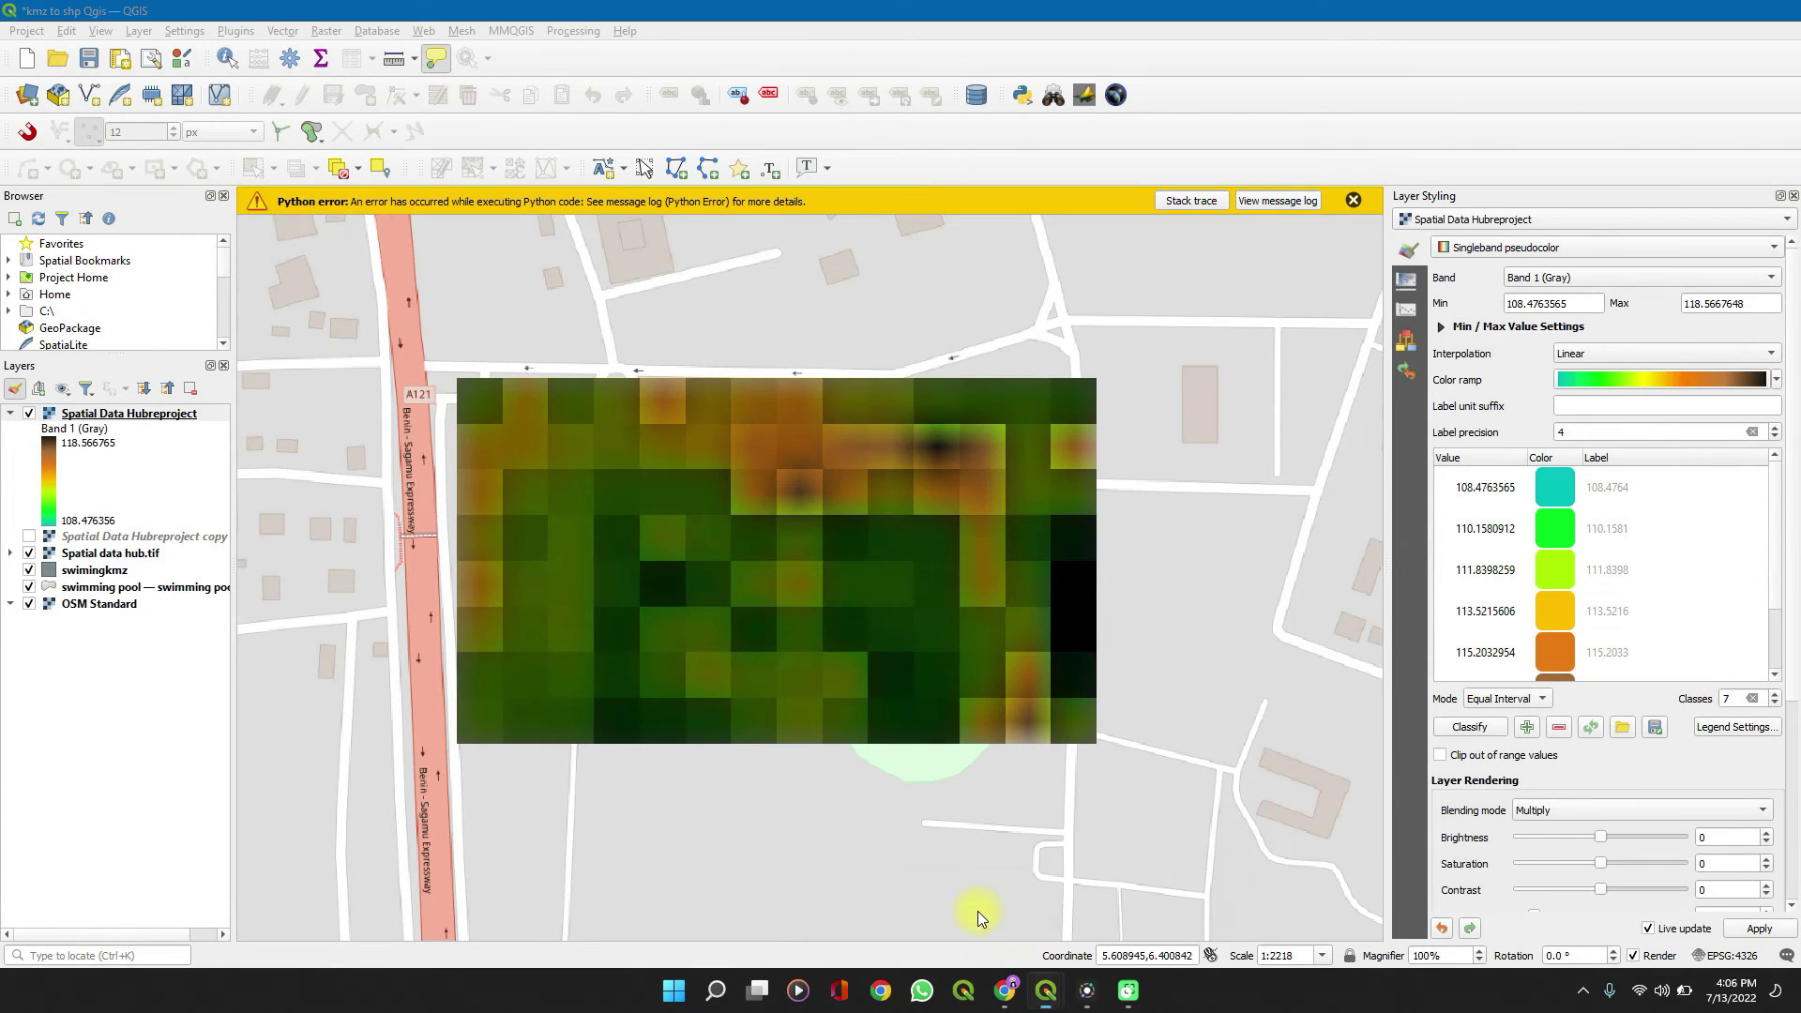
click(29, 609)
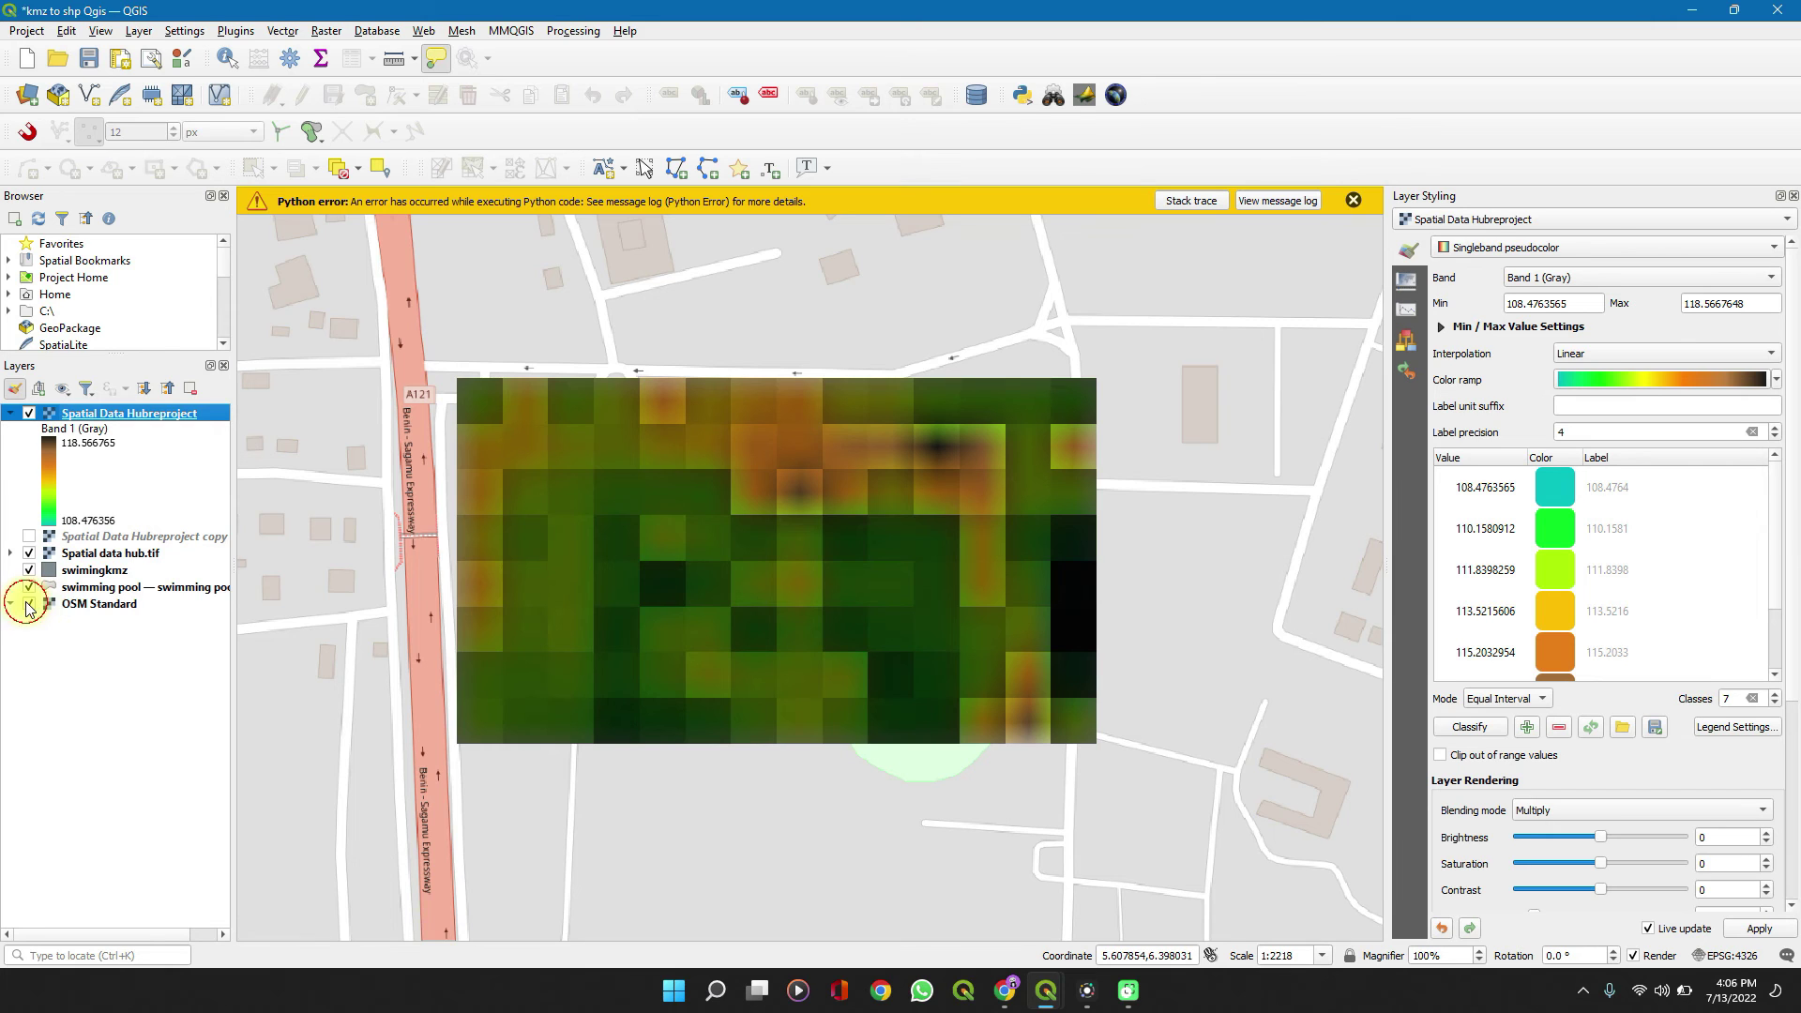
Return to the "spatial data" layout and replace its map with a new one about 170 by 115 mm.
click(1047, 991)
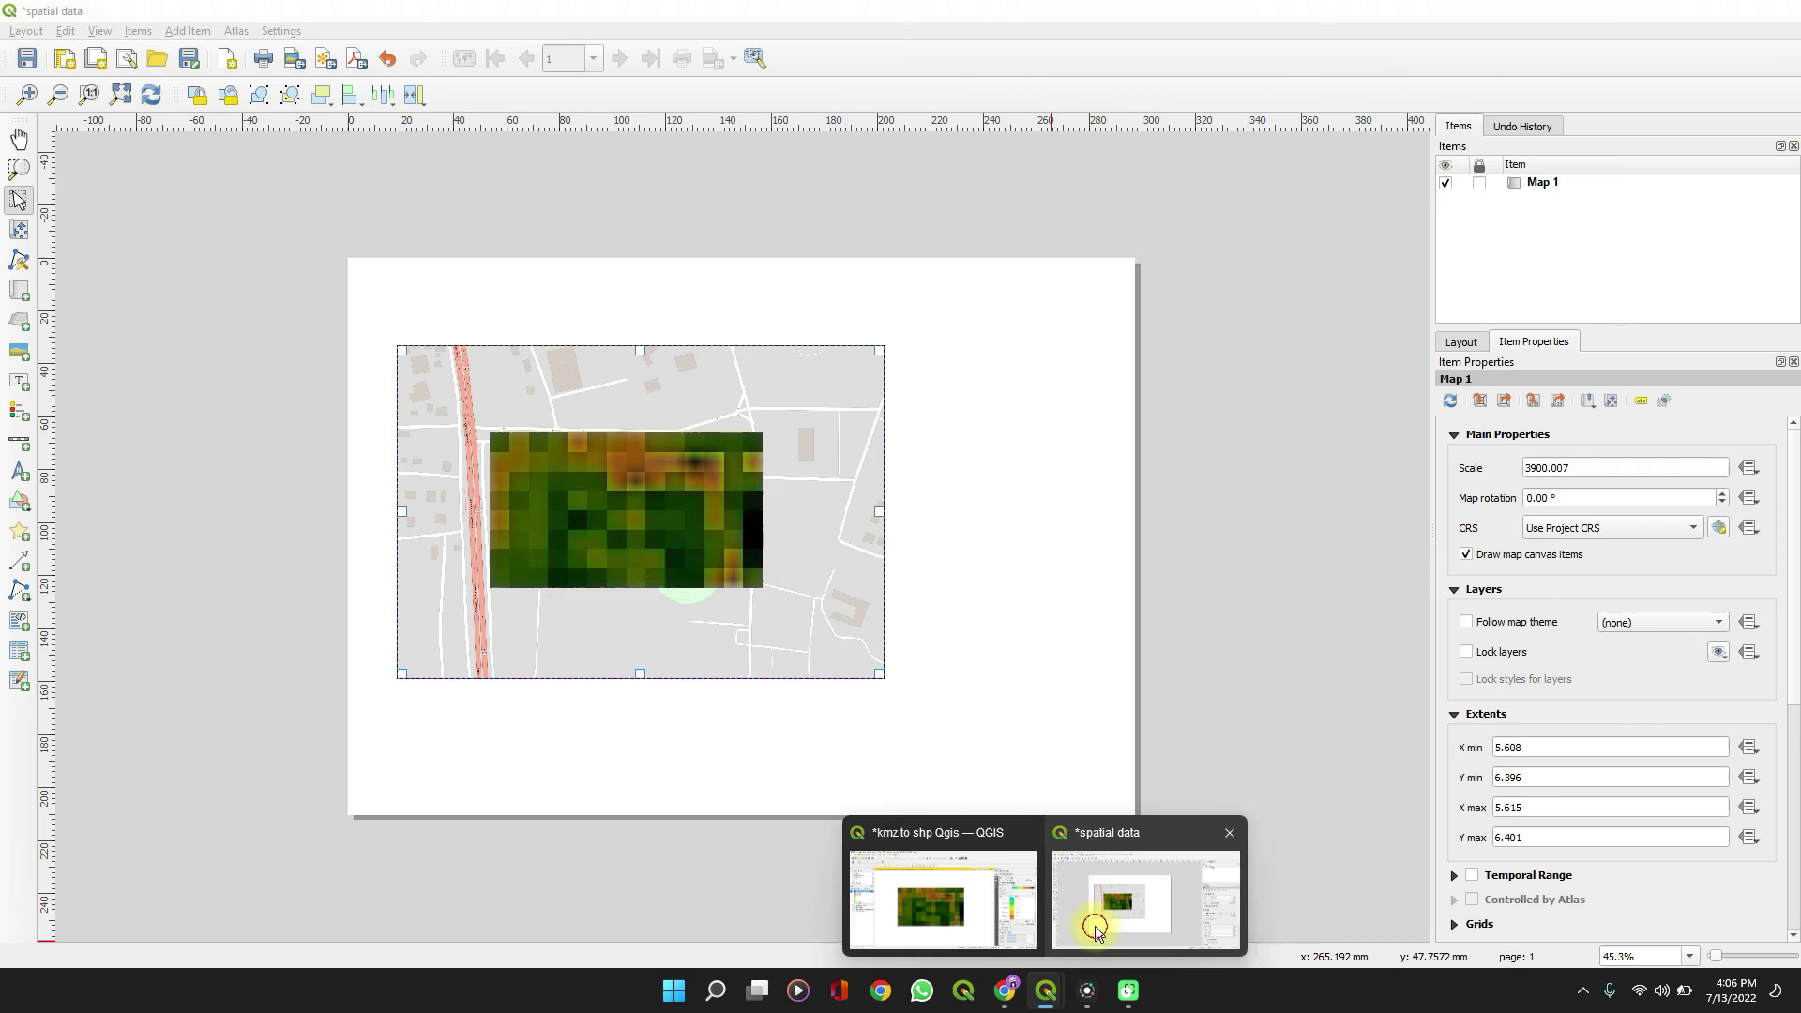
click(1095, 926)
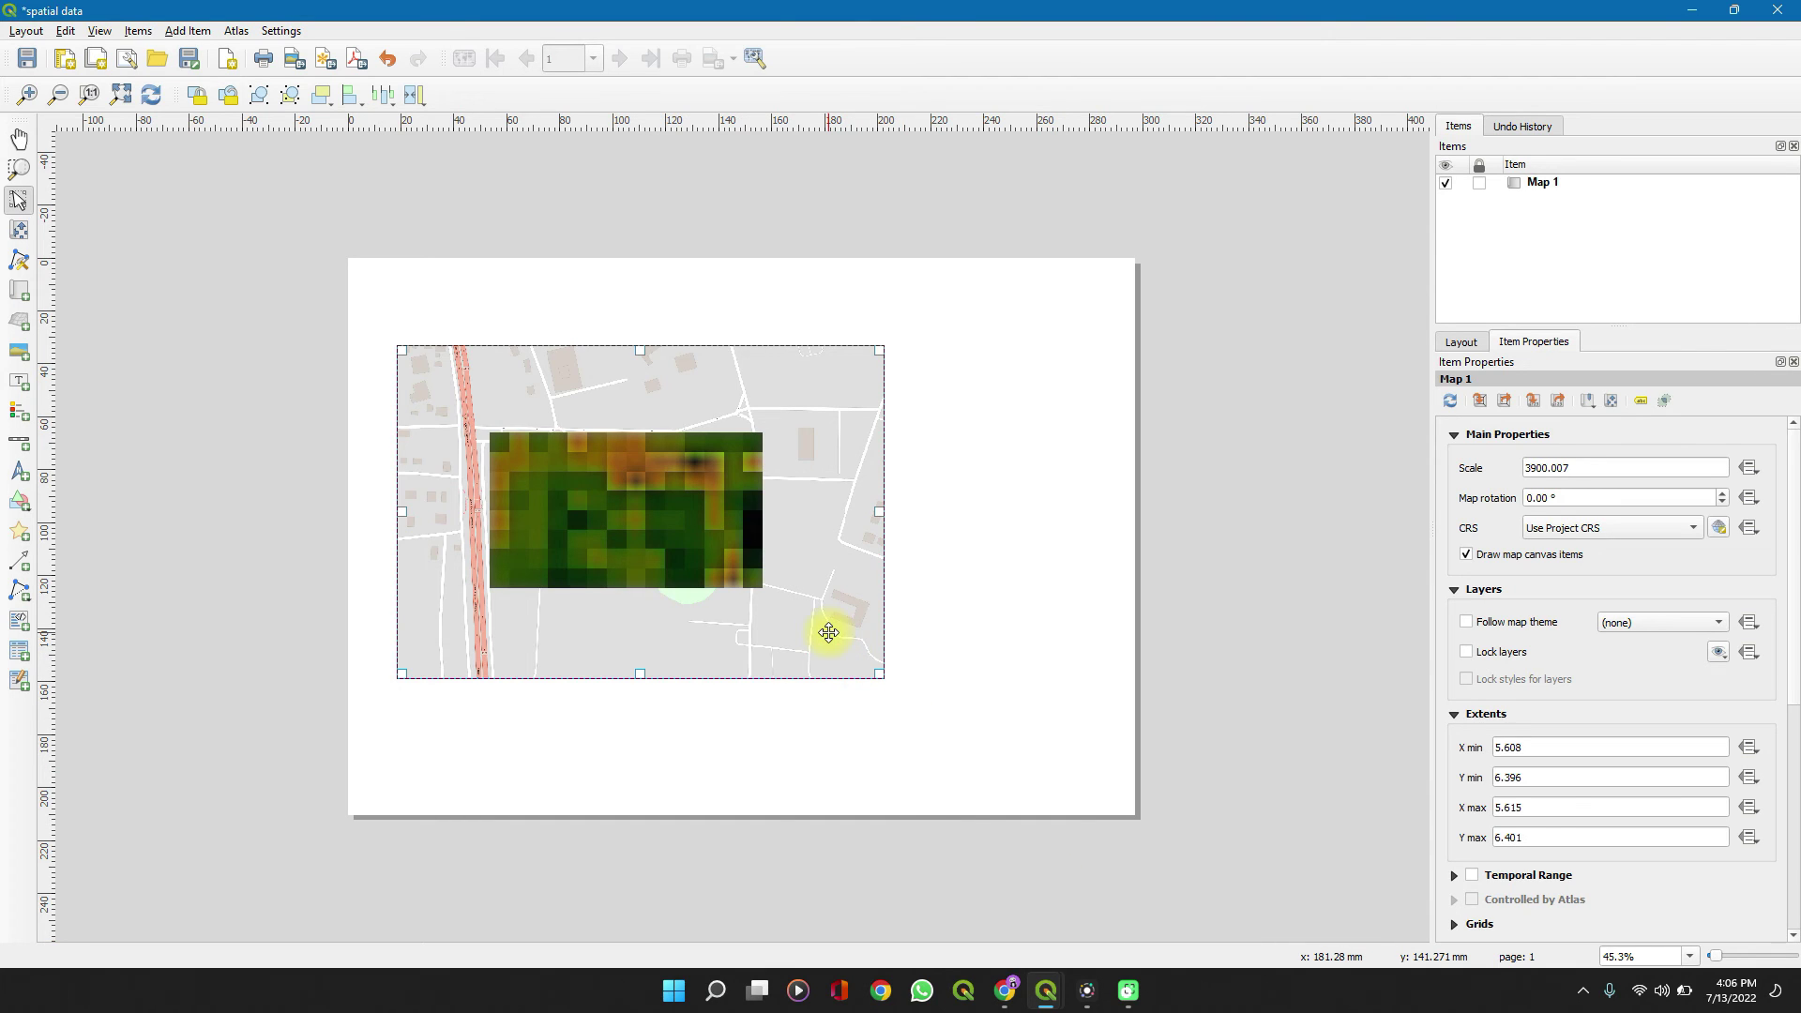
key(Delete)
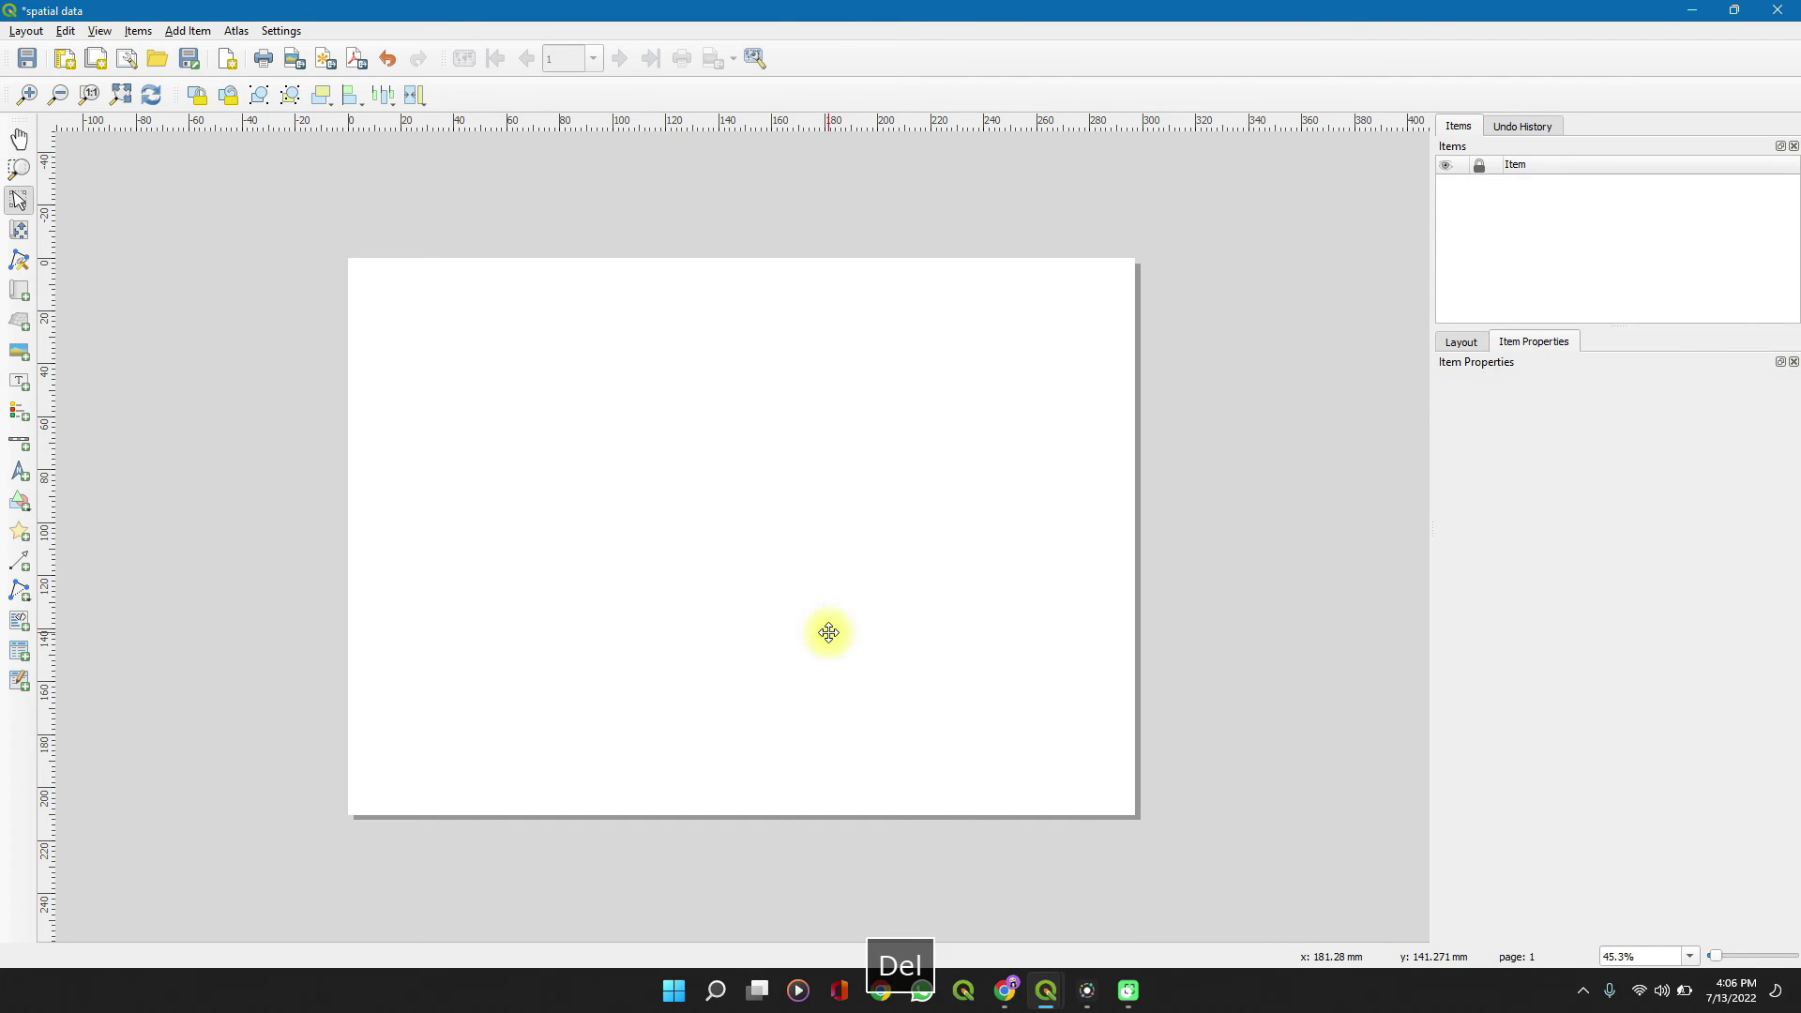
click(20, 289)
drag(445, 365, 894, 670)
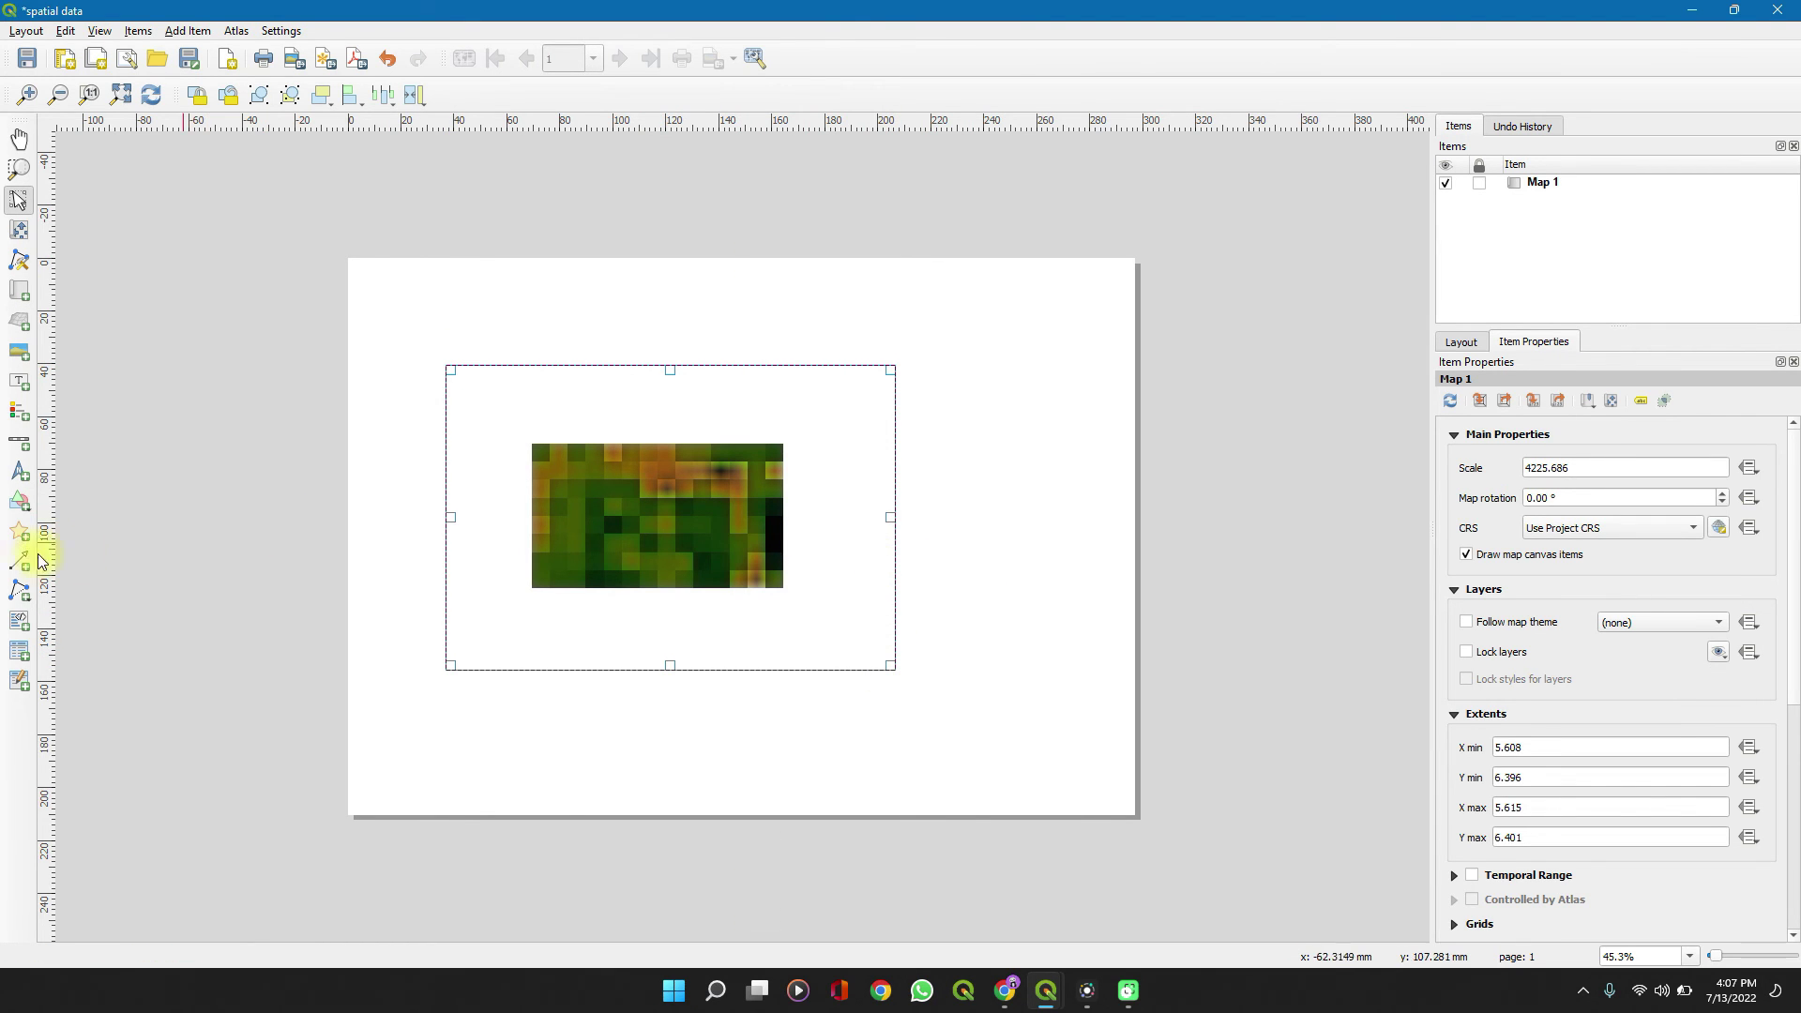
Add a legend in the lower right part of the page and turn off its automatic updating.
click(19, 413)
drag(922, 524, 1078, 719)
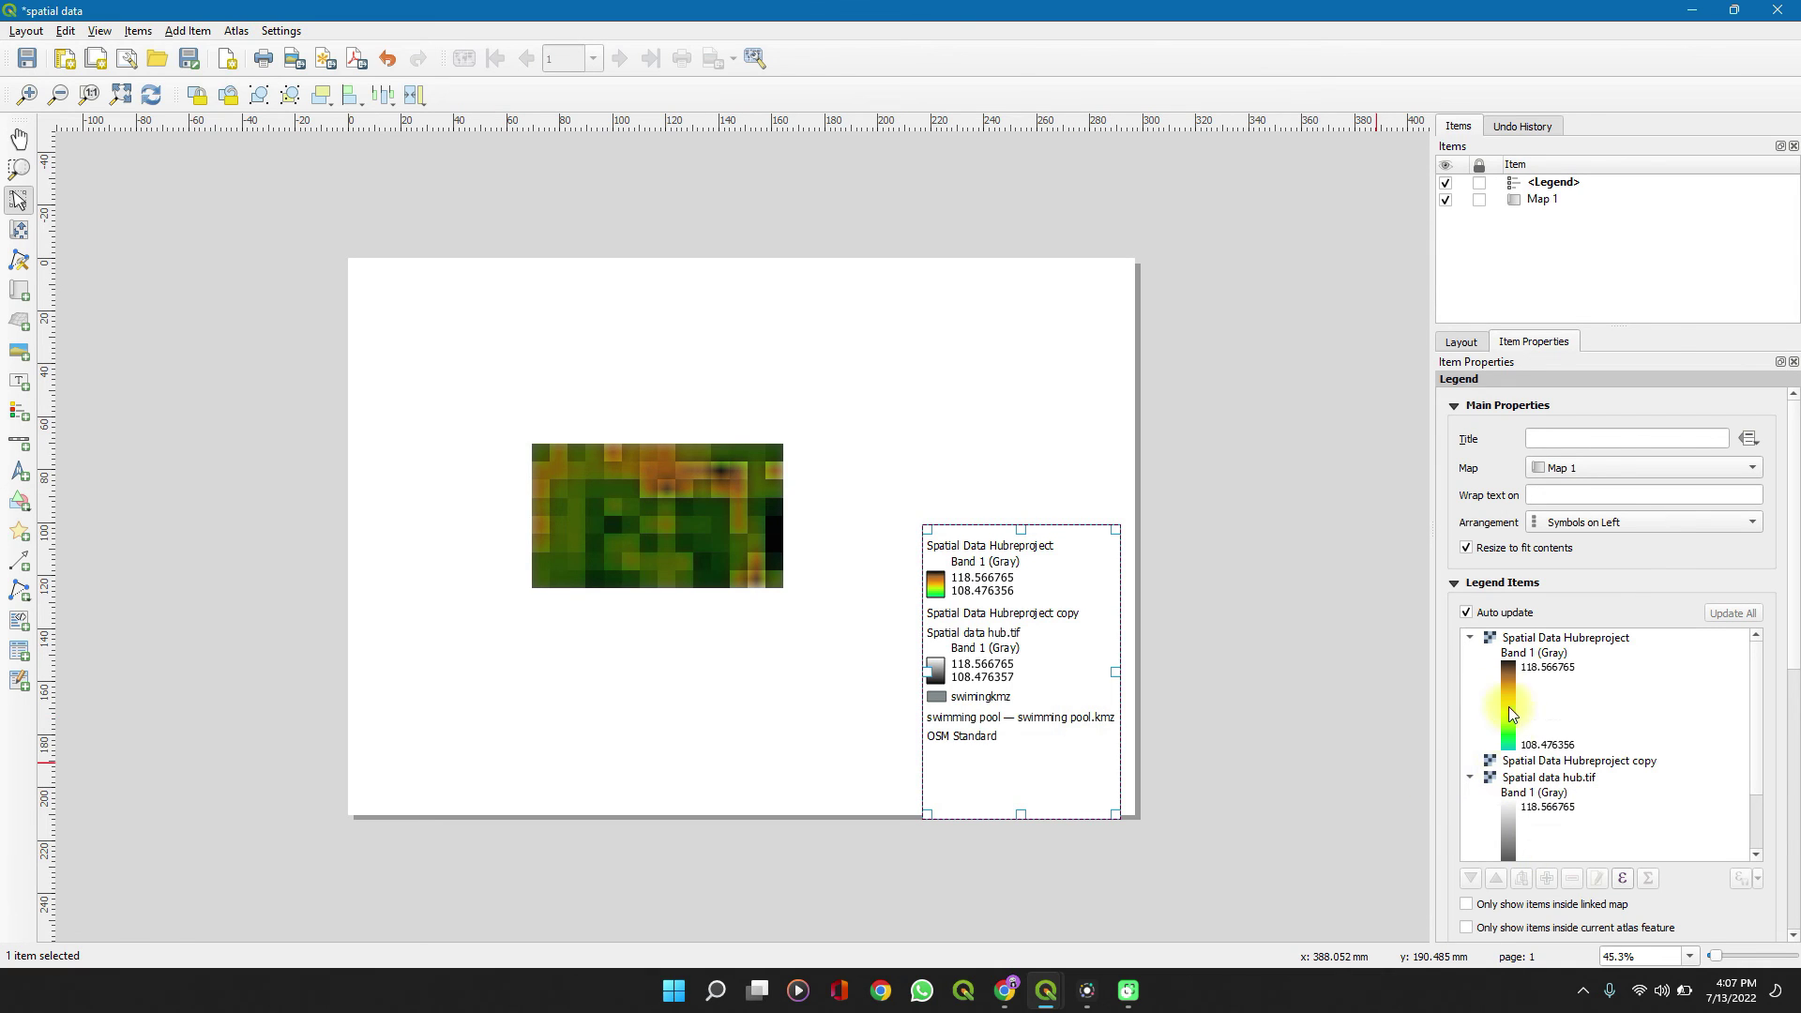
click(1464, 611)
scroll(1468, 605, down, 1)
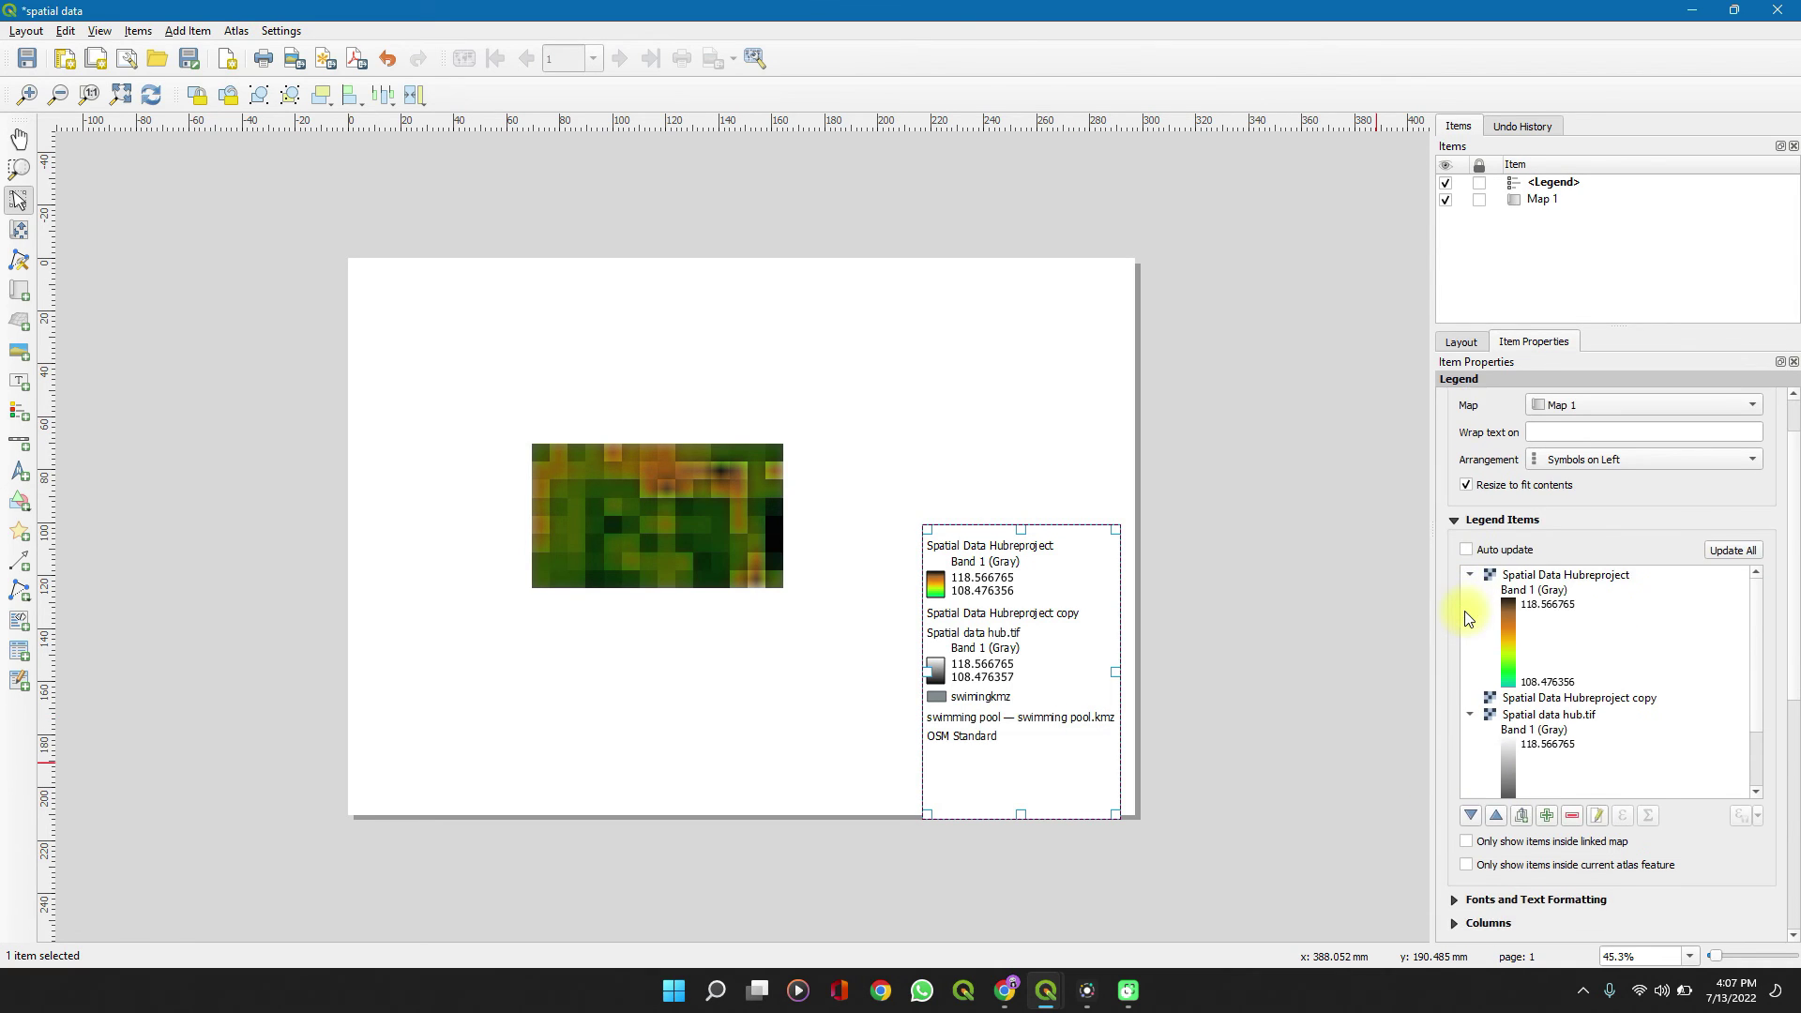
Remove every legend entry except Spatial Data Hubreproject and try to extend the legend frame downward.
click(1527, 576)
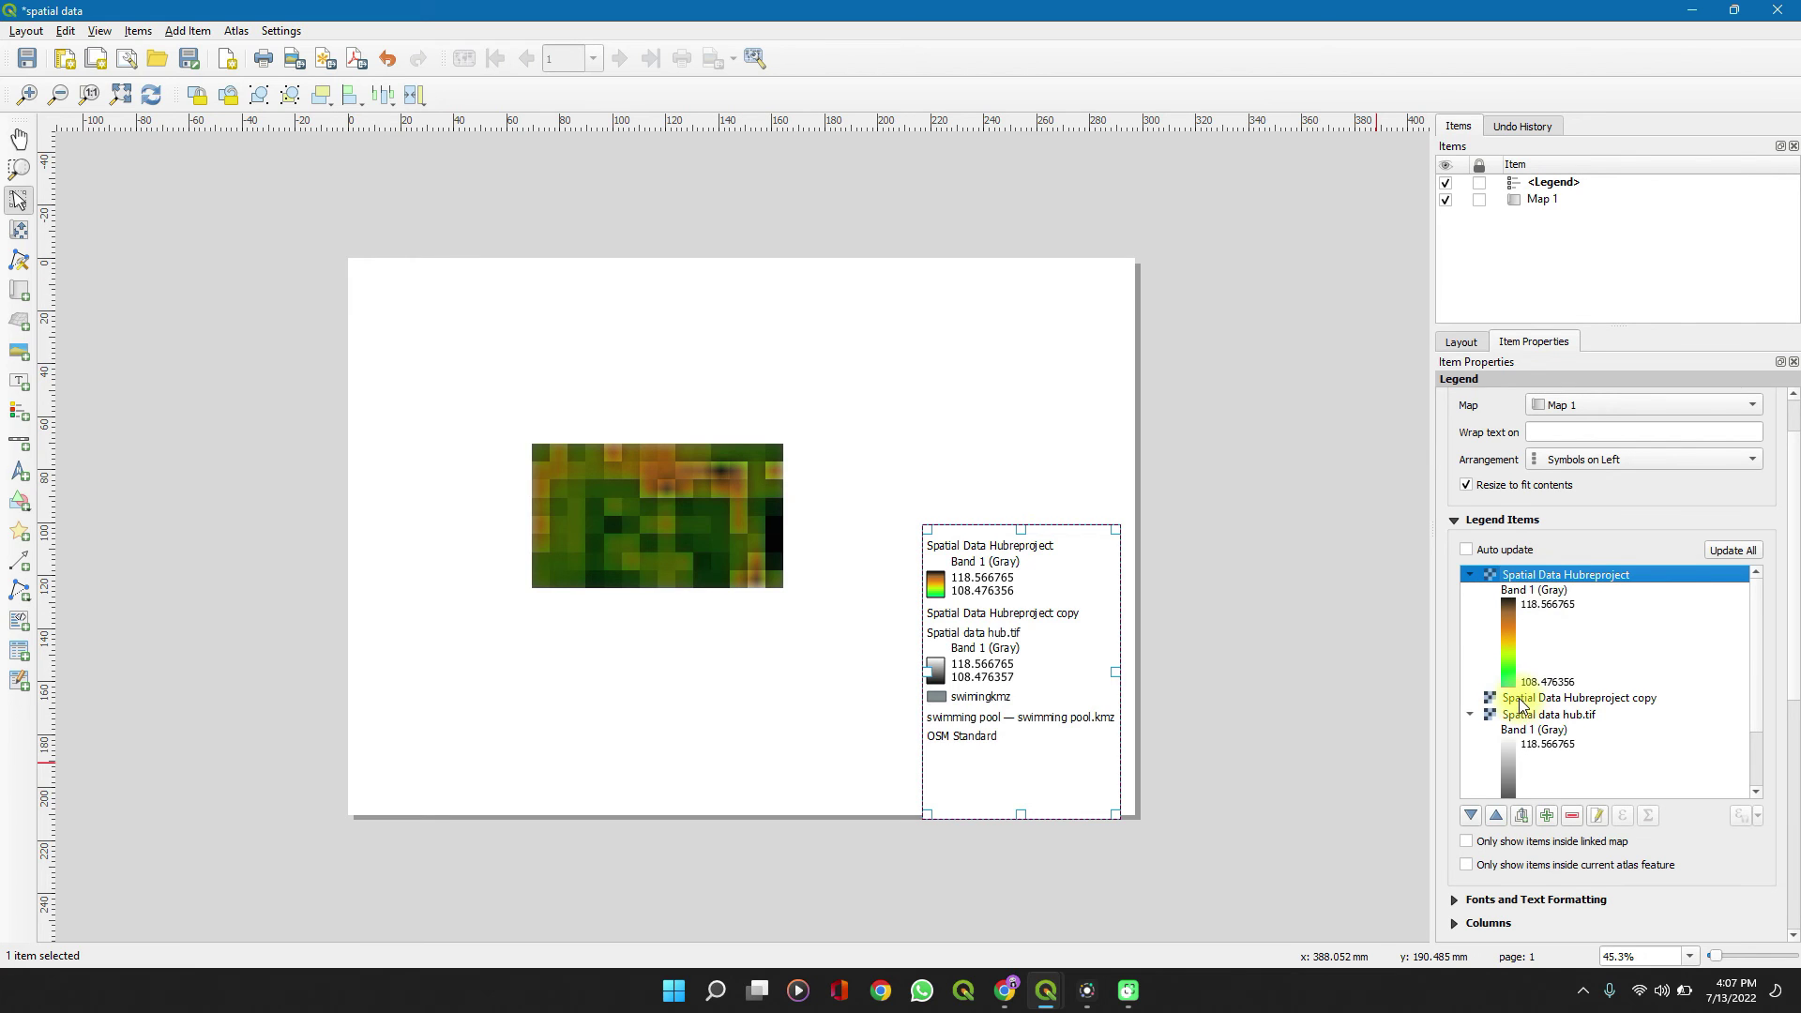
click(1519, 699)
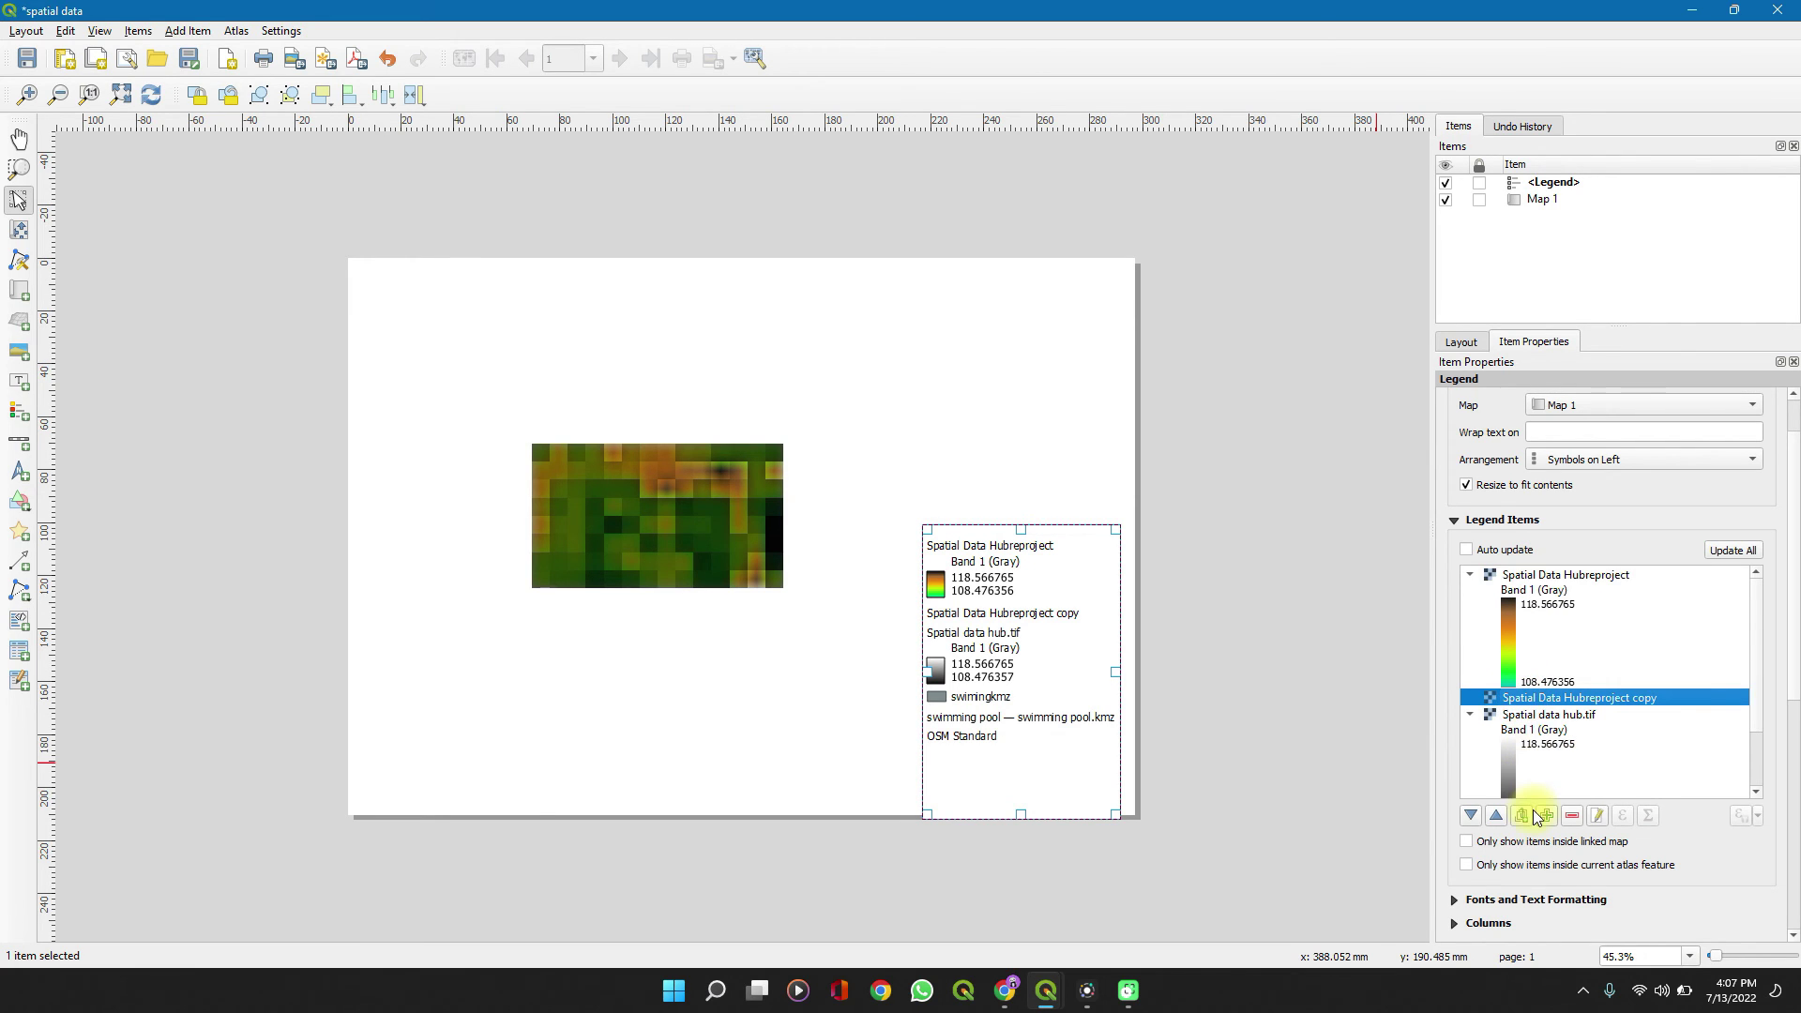
click(1571, 815)
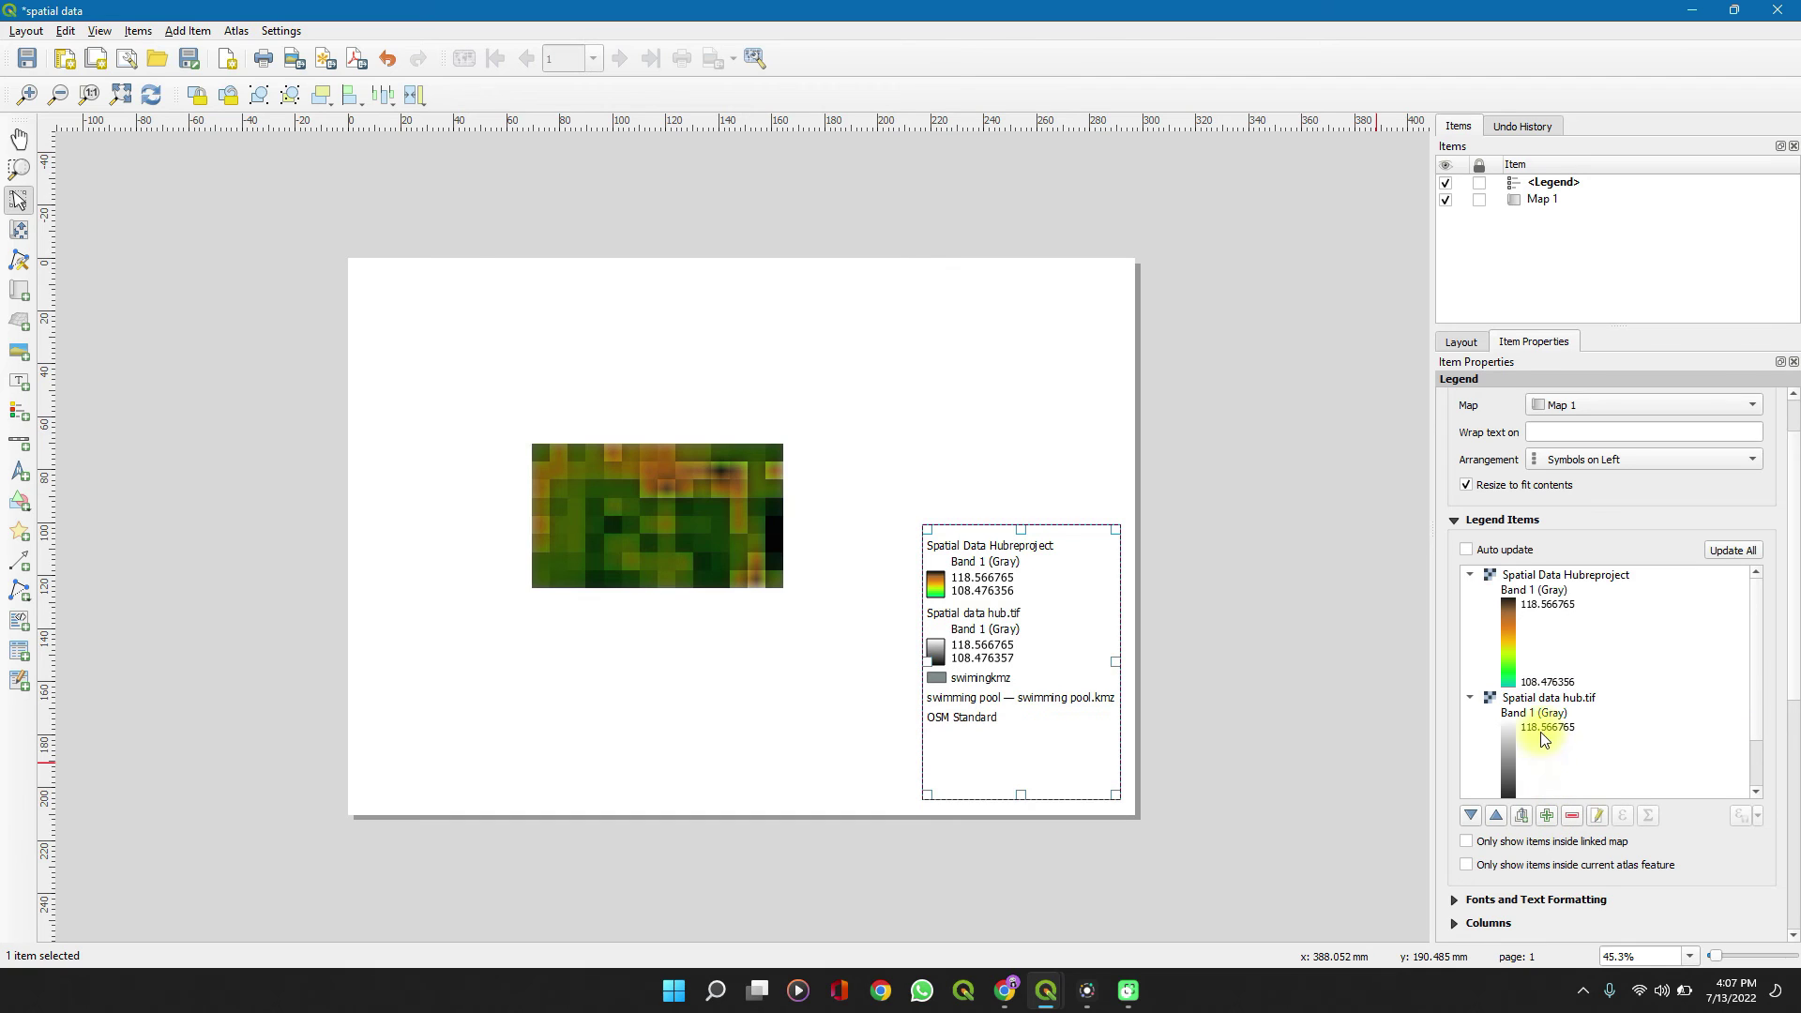
click(1522, 700)
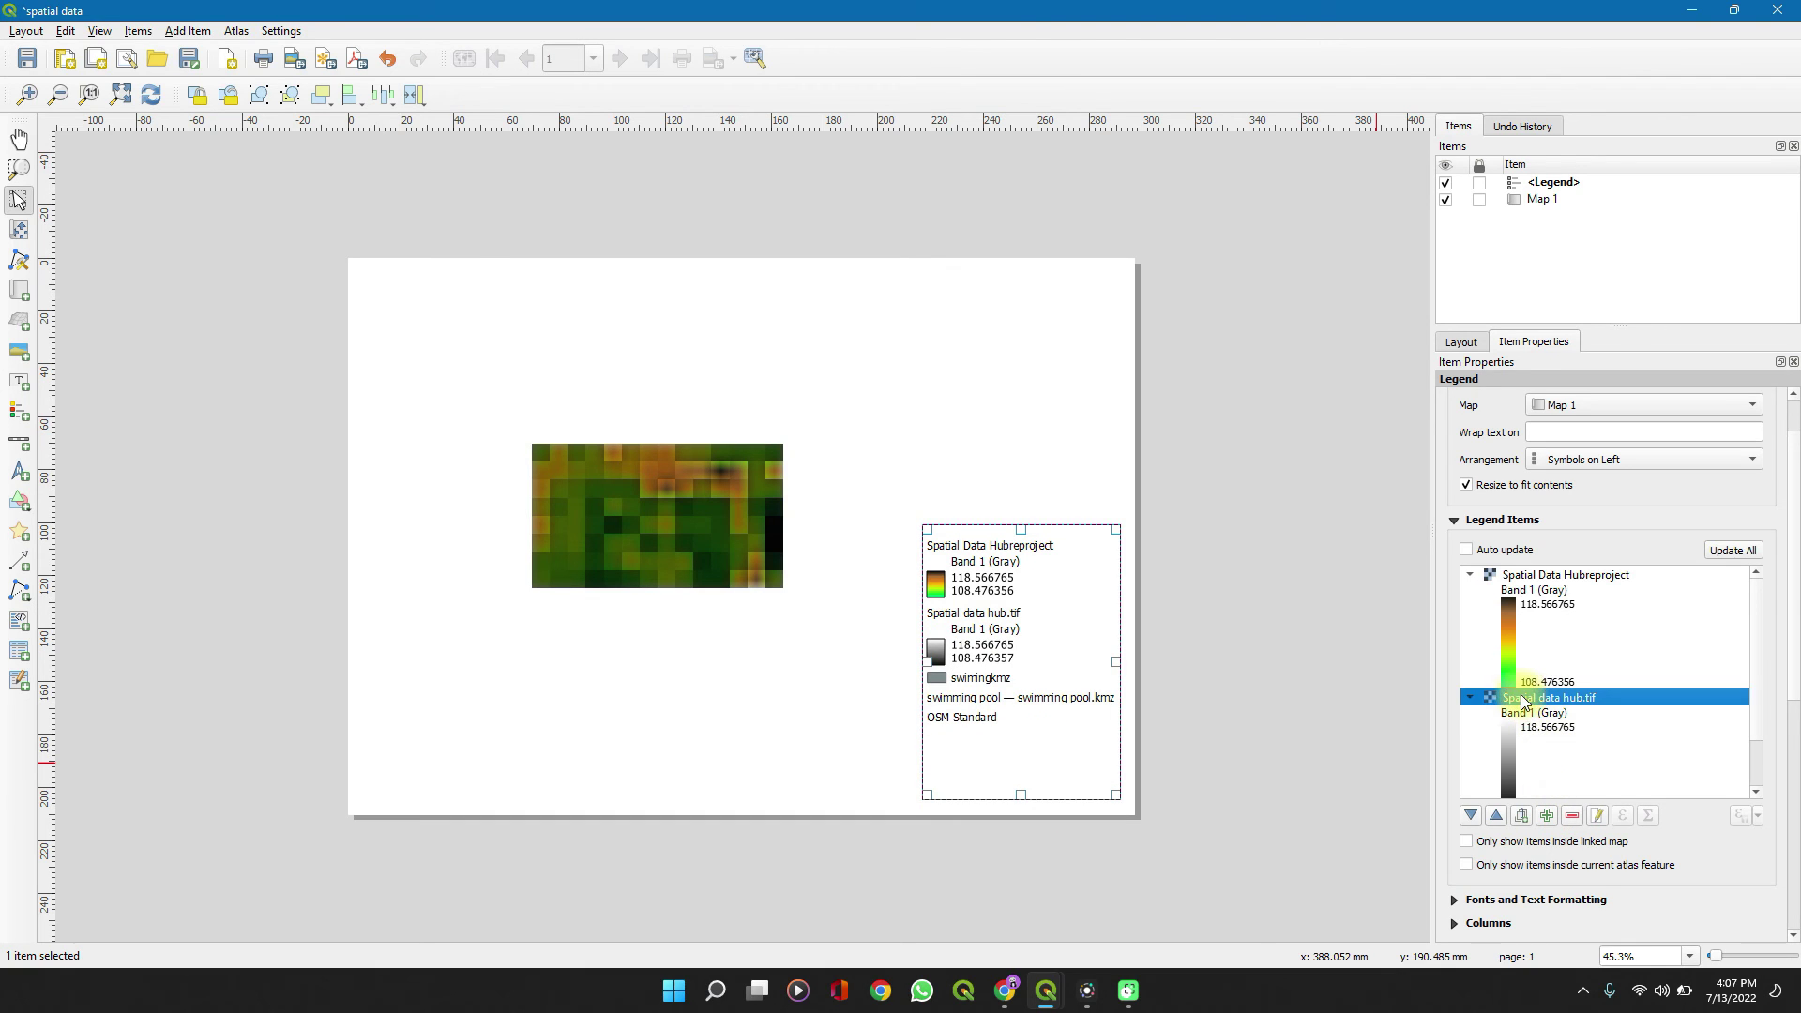
click(1573, 817)
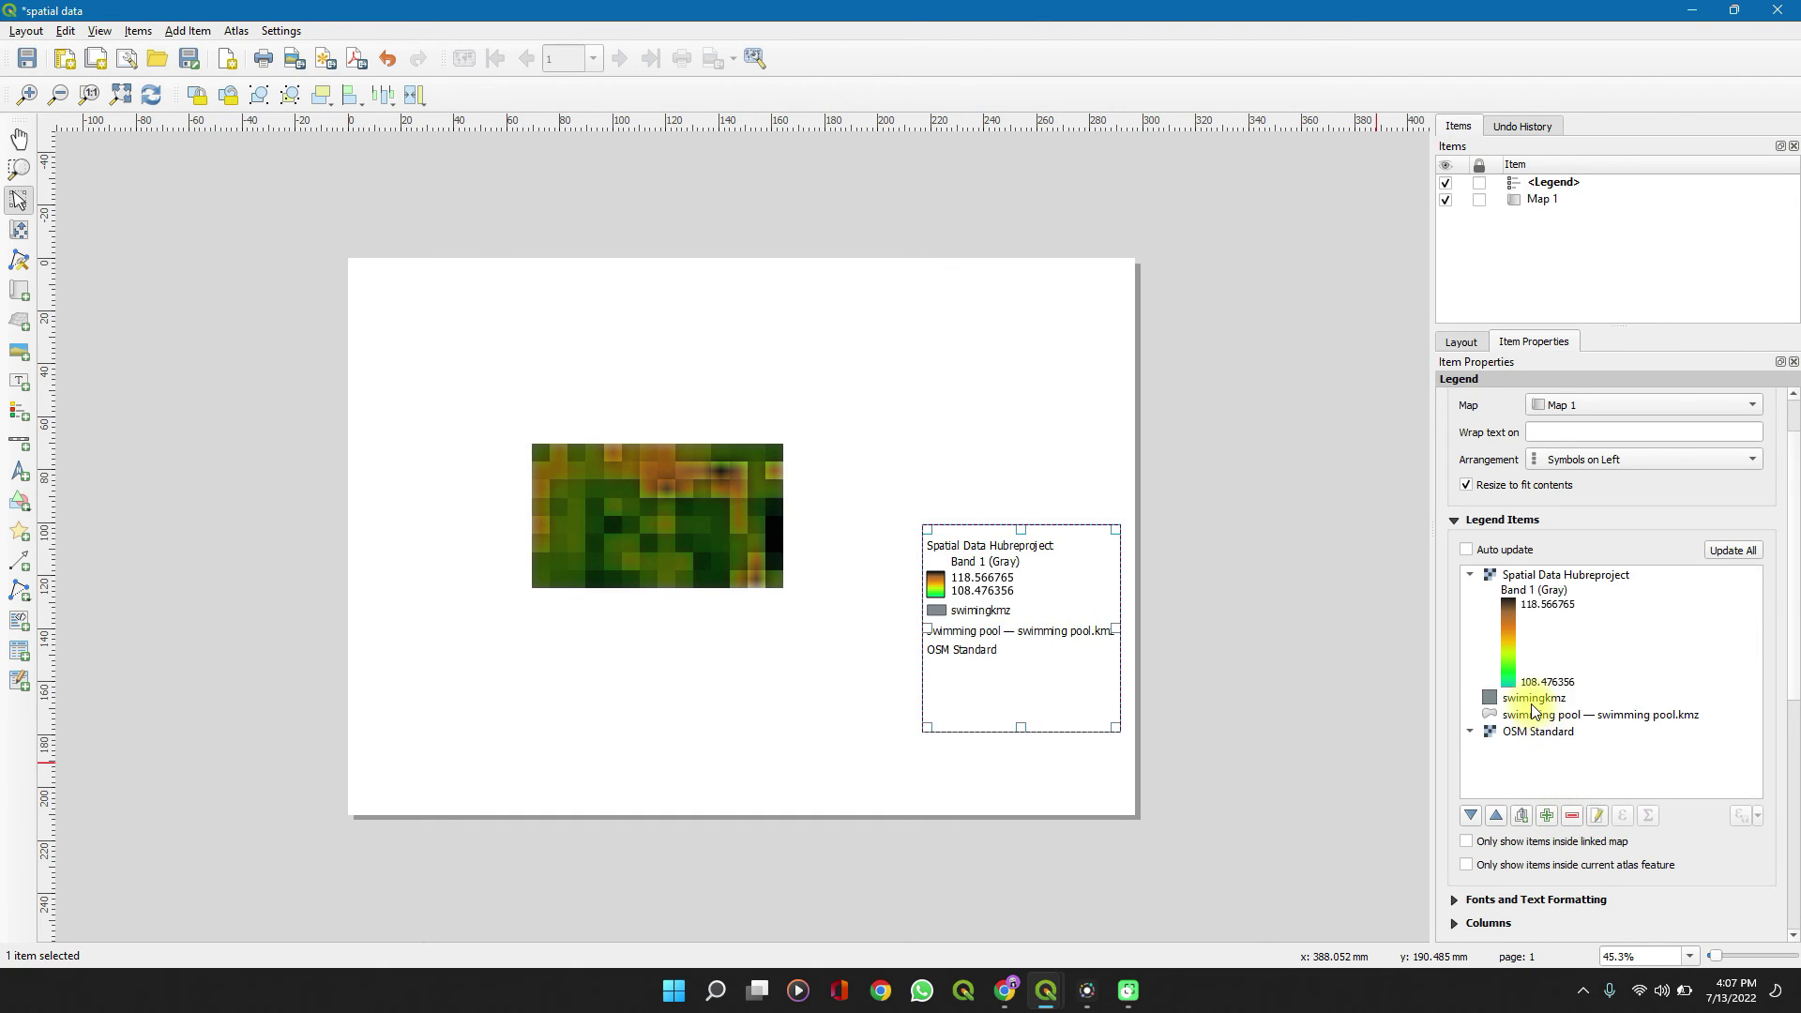
click(1528, 702)
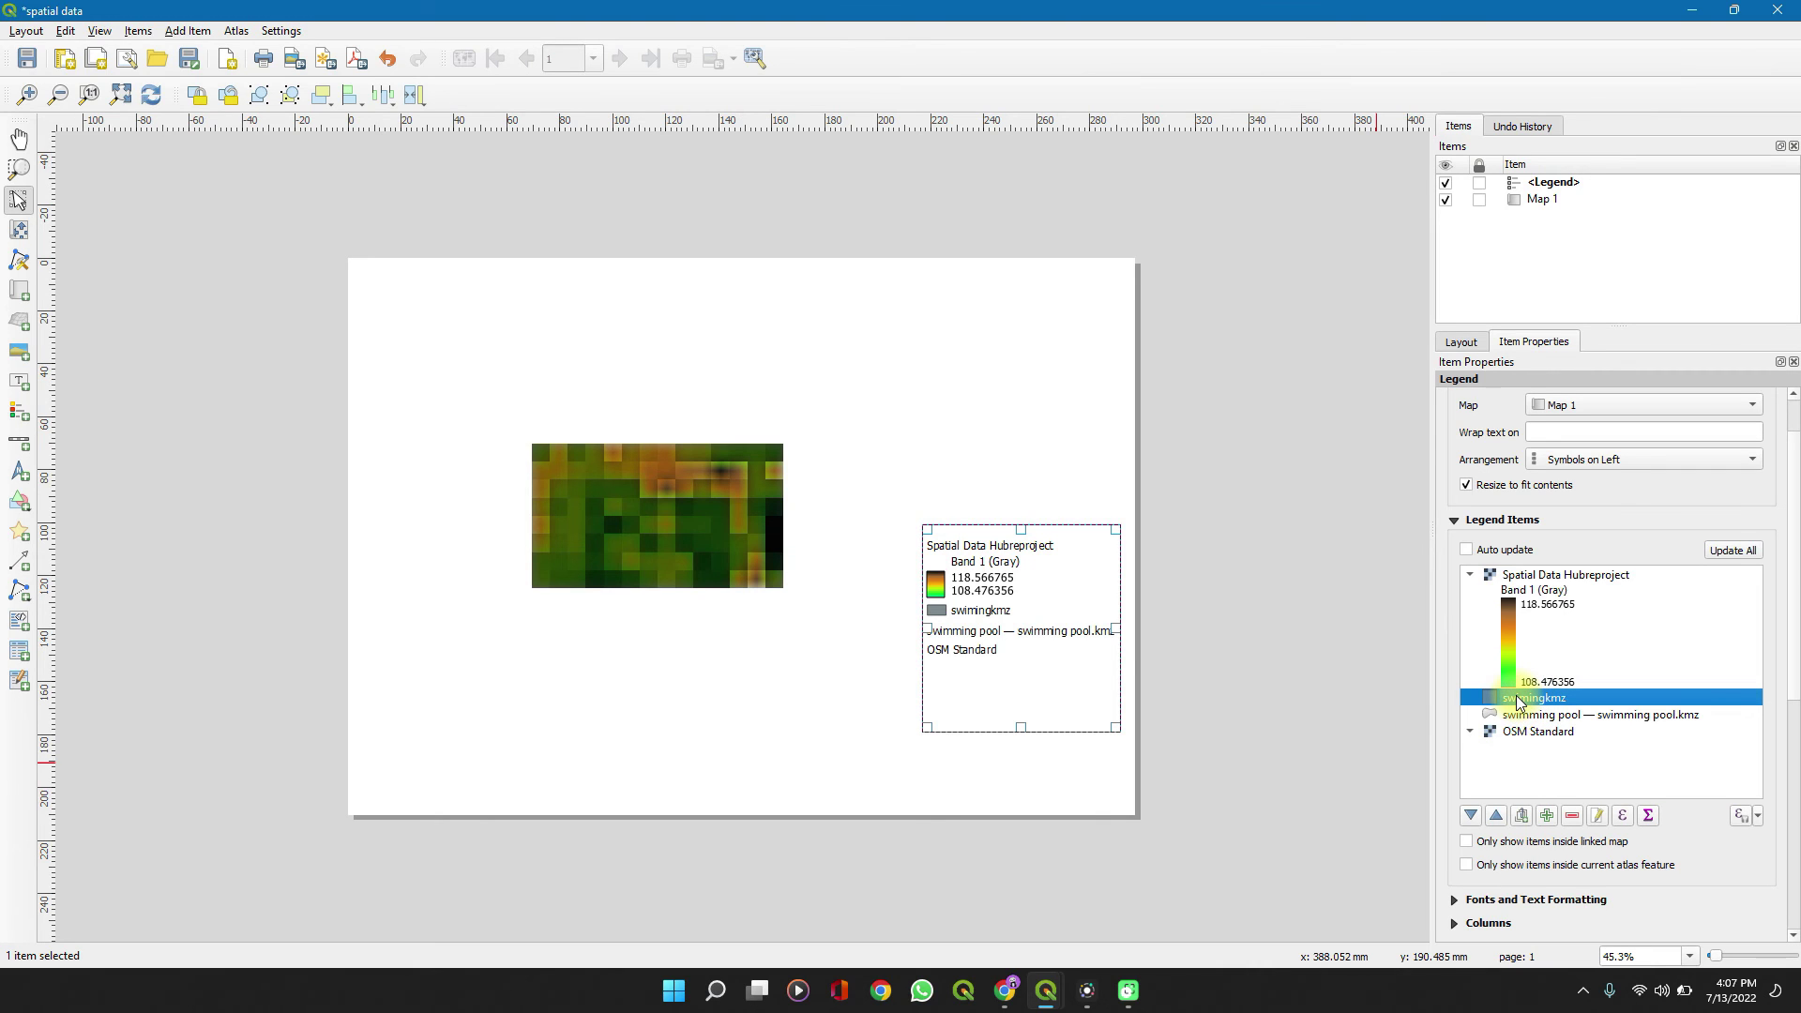
shift+click(1526, 735)
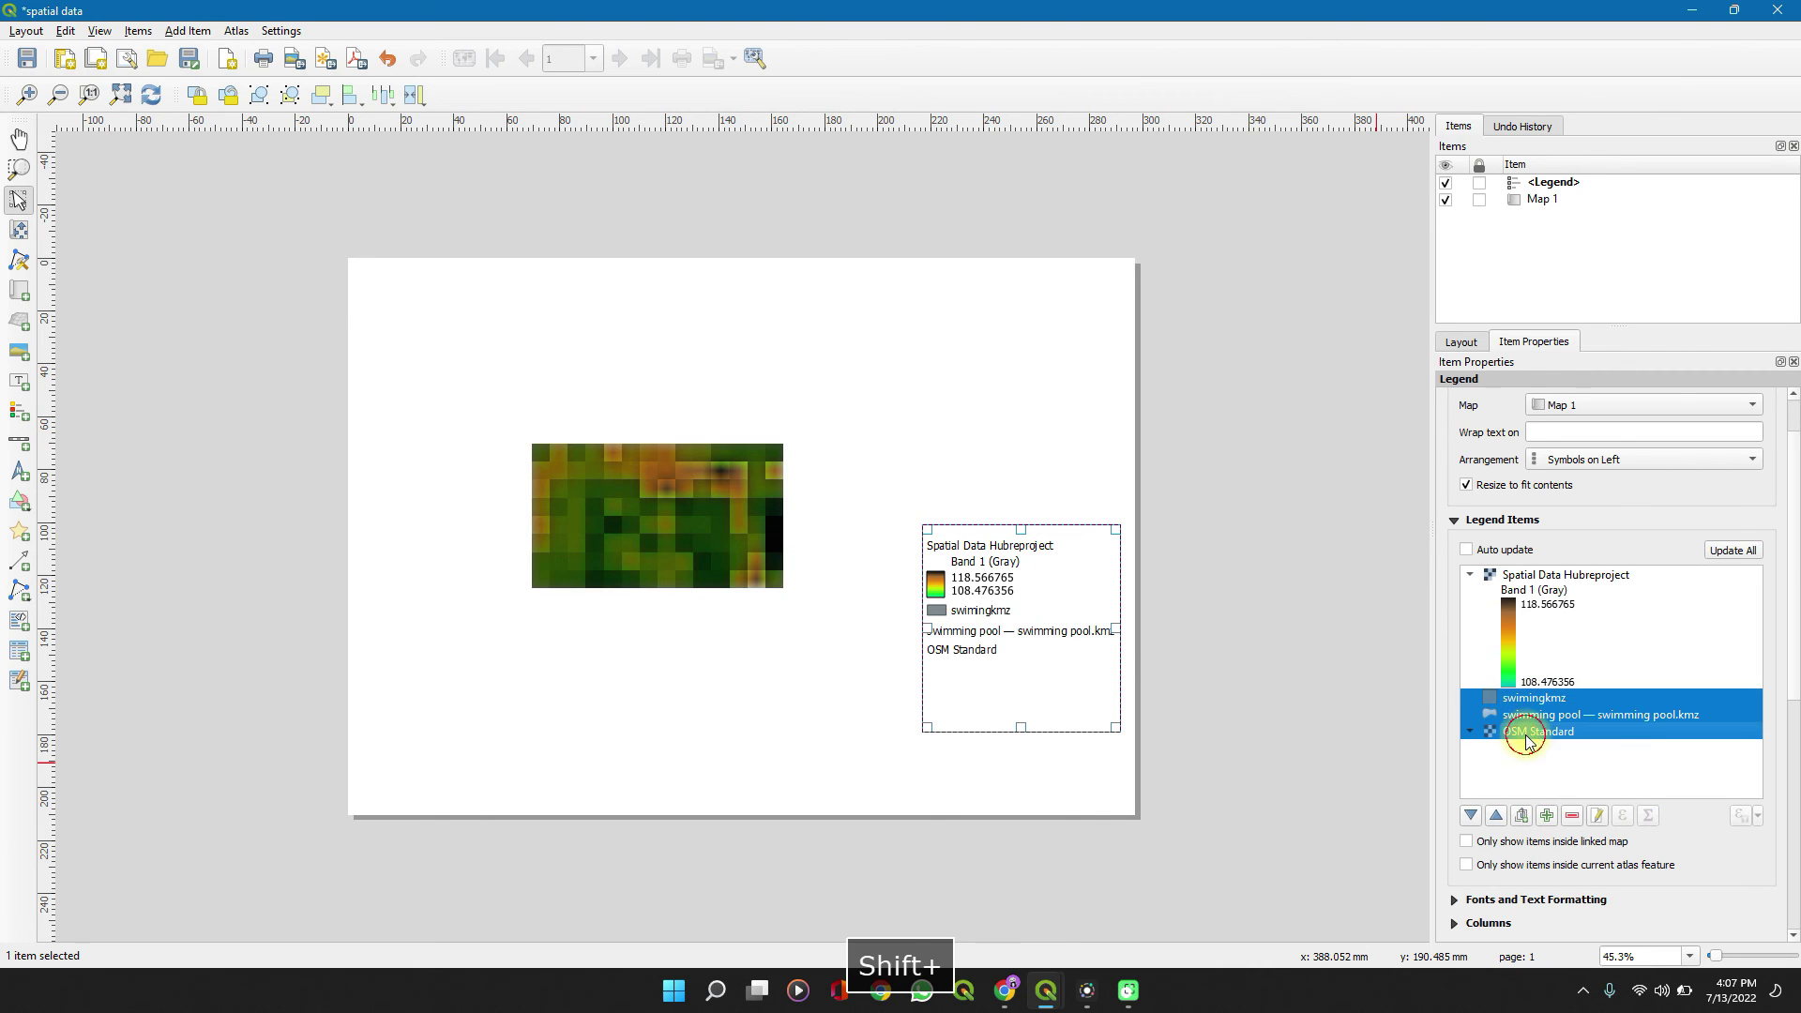
click(1573, 816)
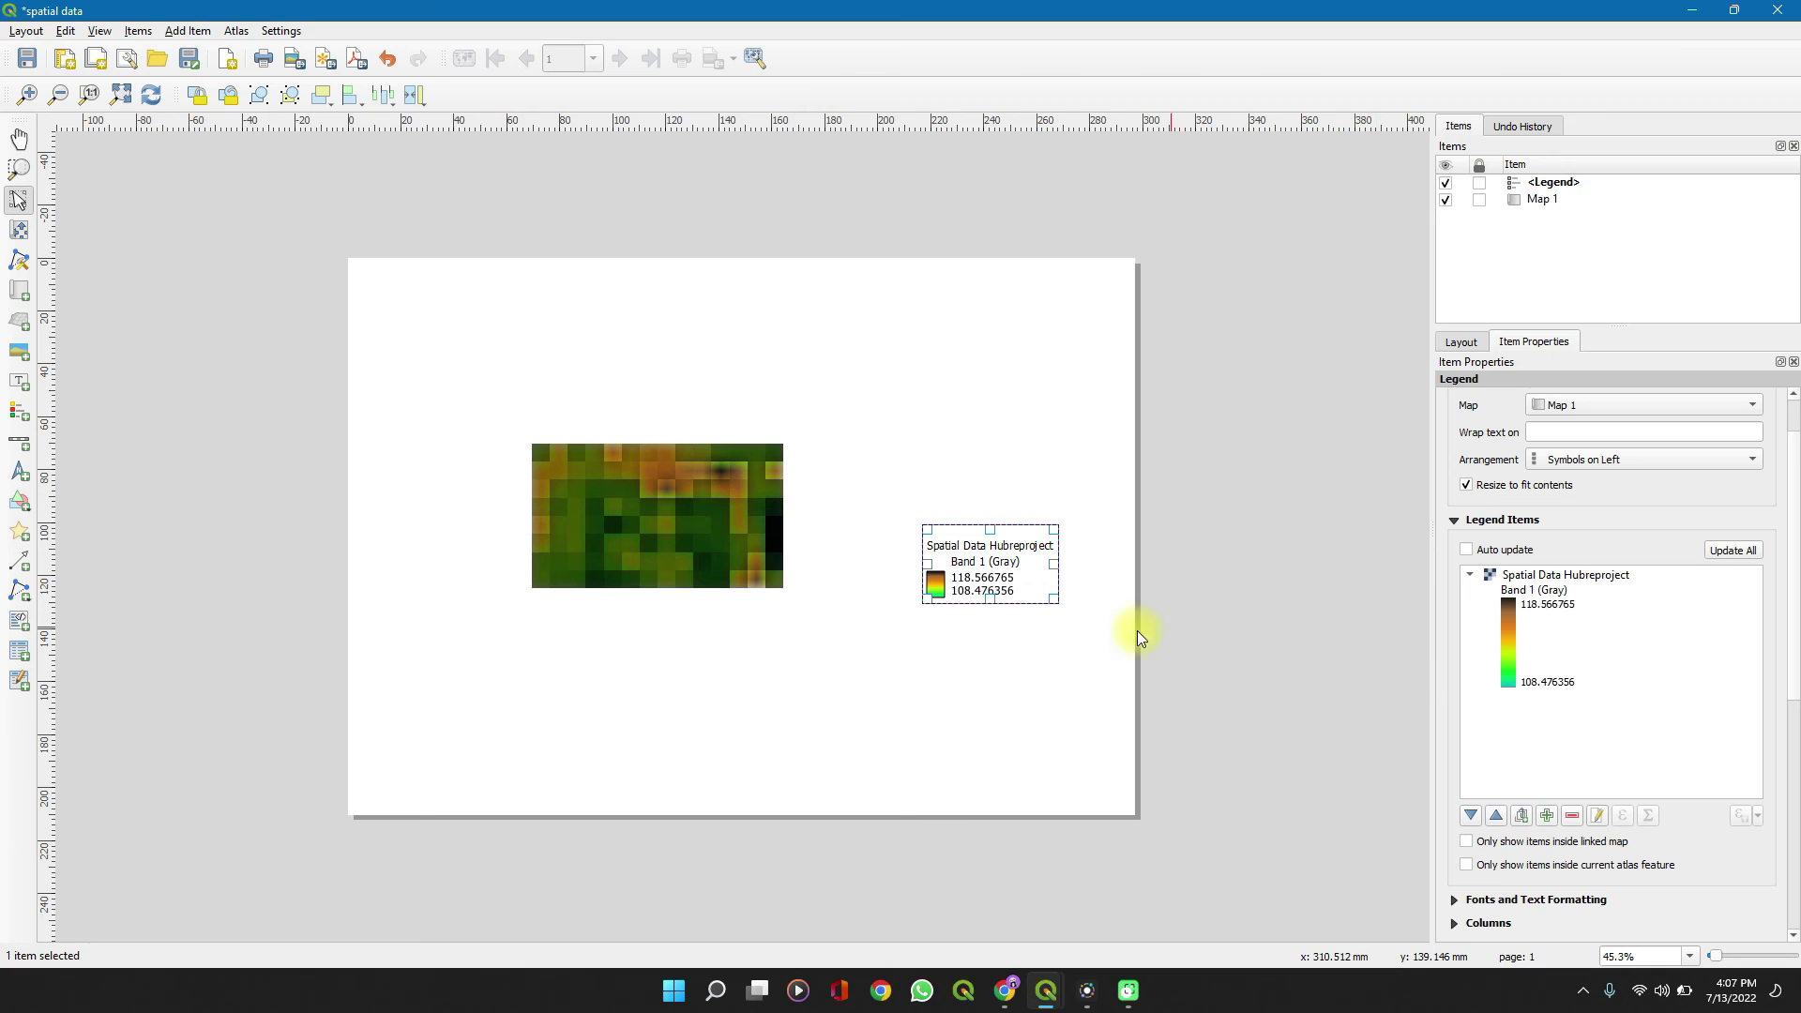
drag(1050, 601, 1051, 685)
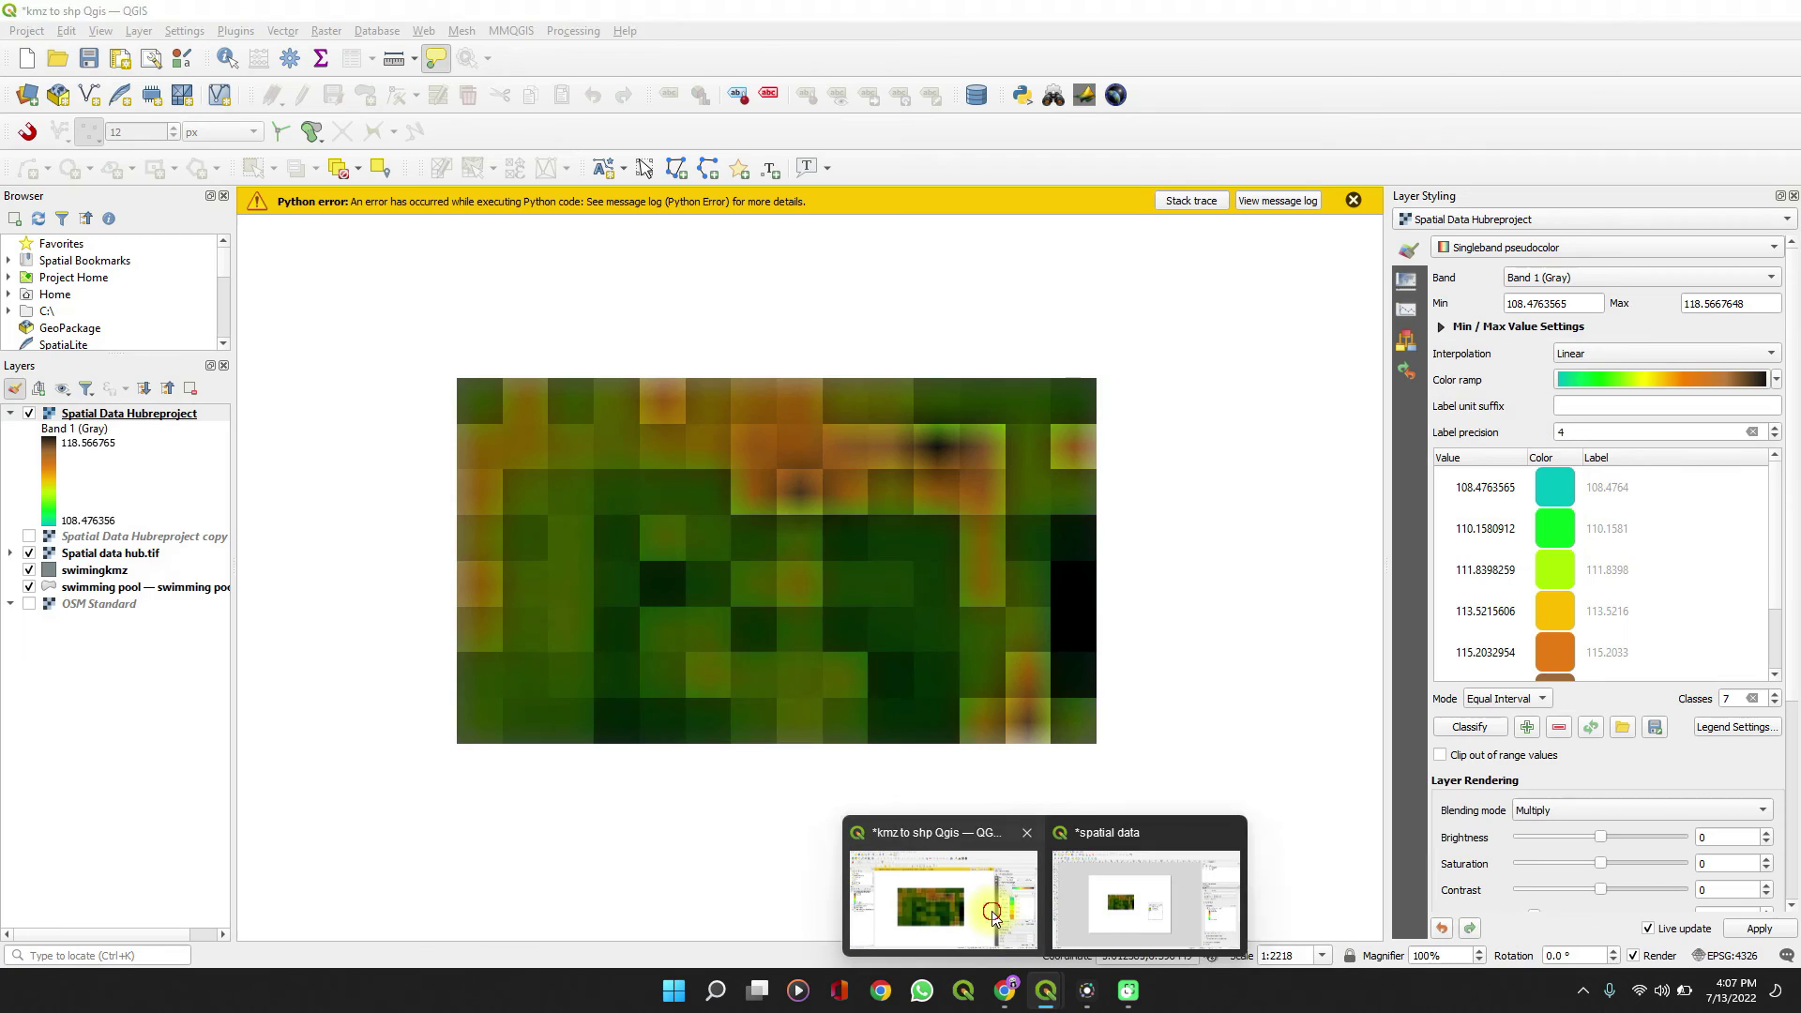
Switch to the main QGIS project window and disable the continuous legend for the Spatial Data Hubreproject layer.
click(992, 902)
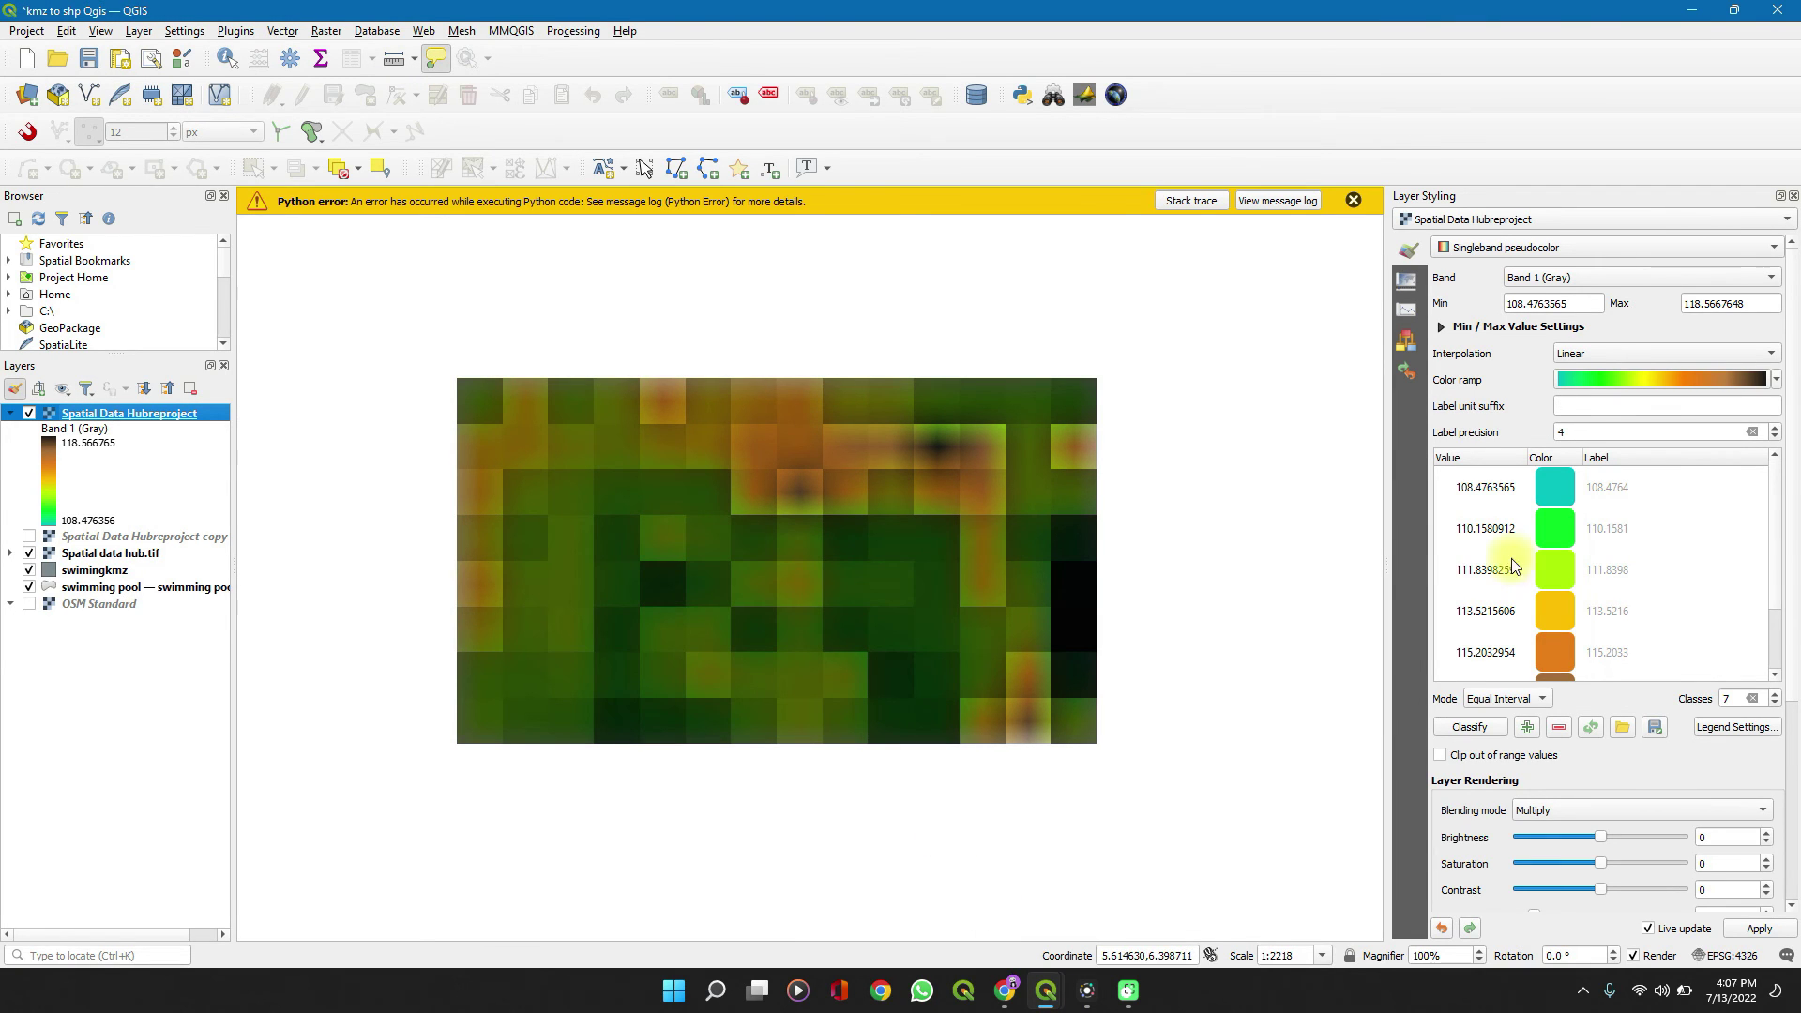
click(1723, 730)
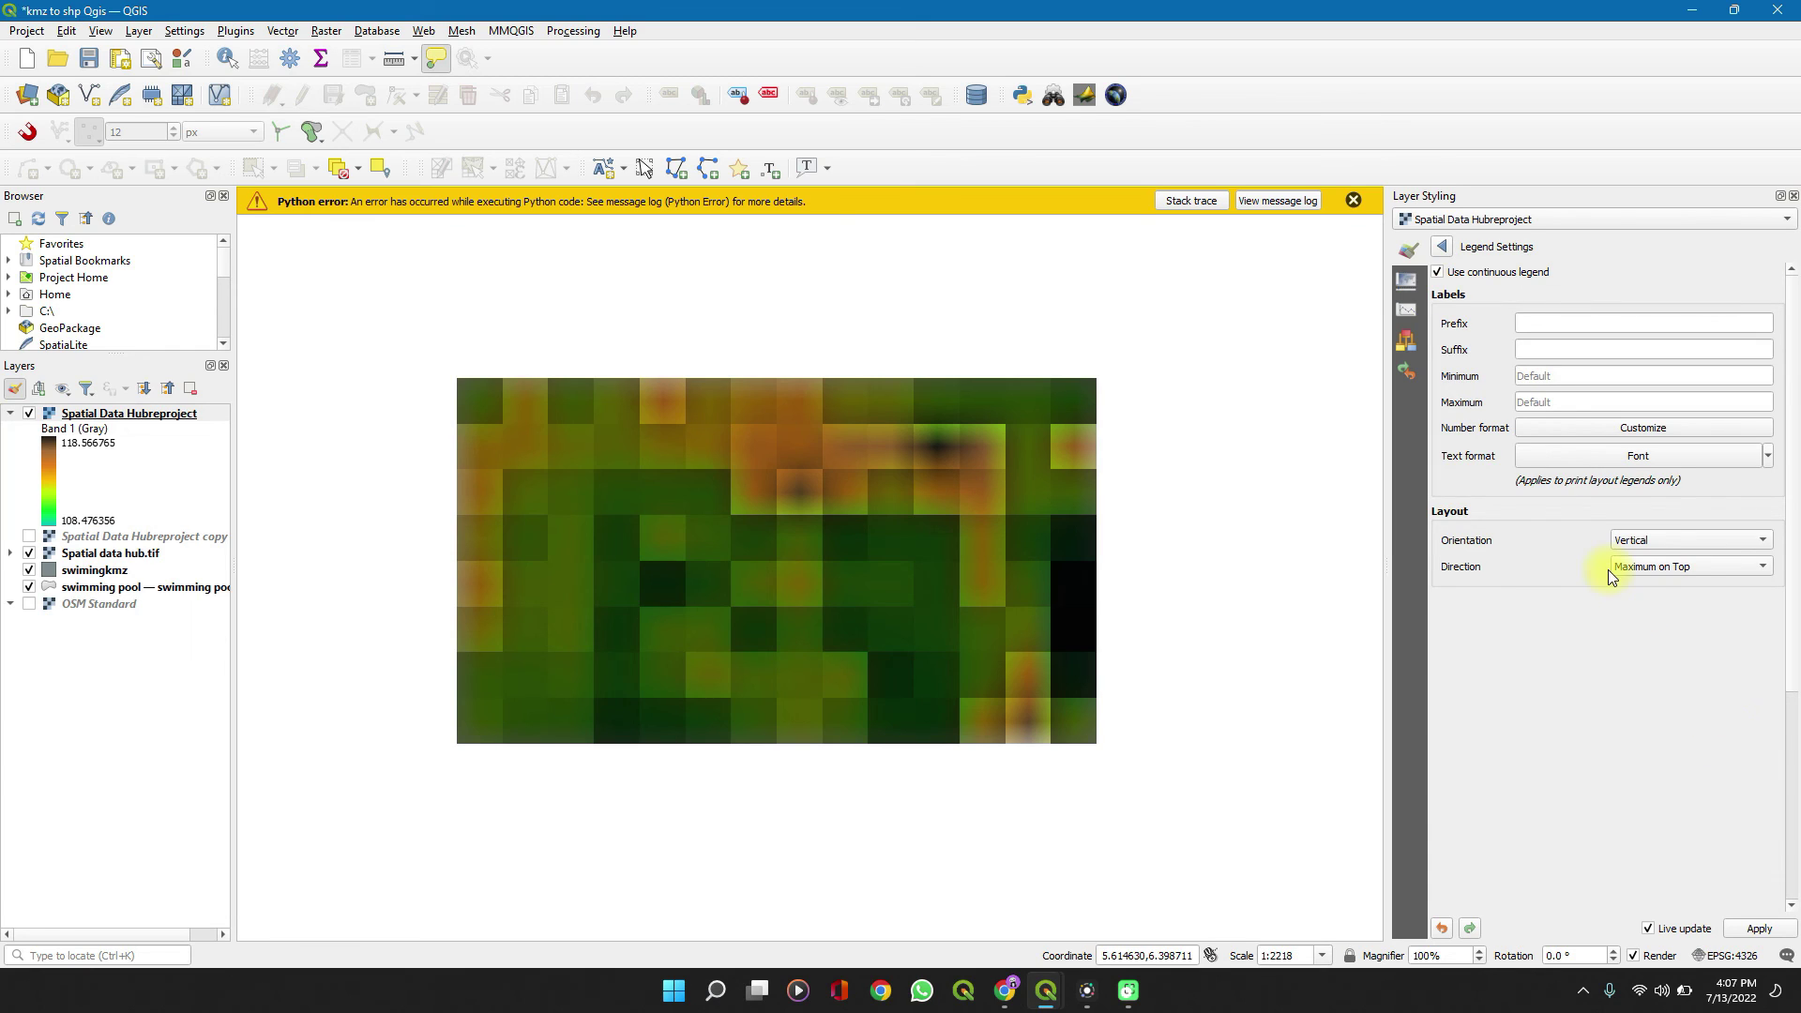
click(1438, 274)
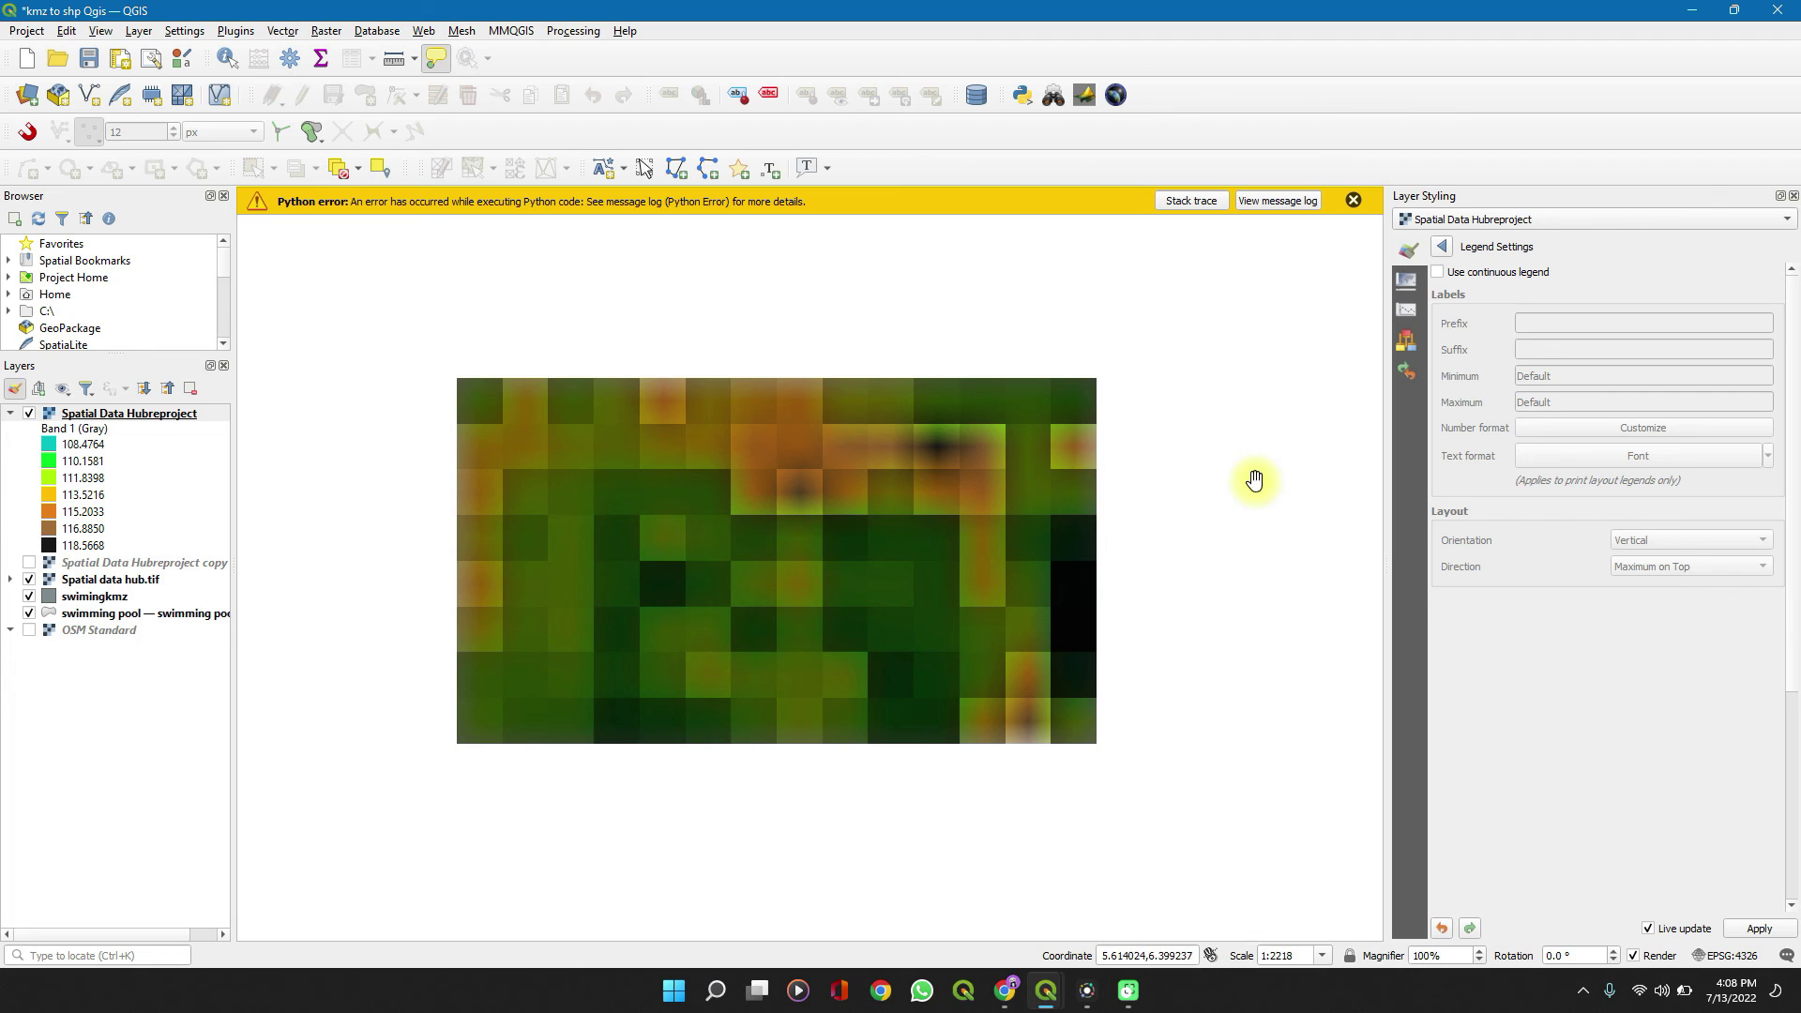
click(1443, 248)
Change the color of the 113.5216 elevation class to light blue #a6cee3.
click(1560, 562)
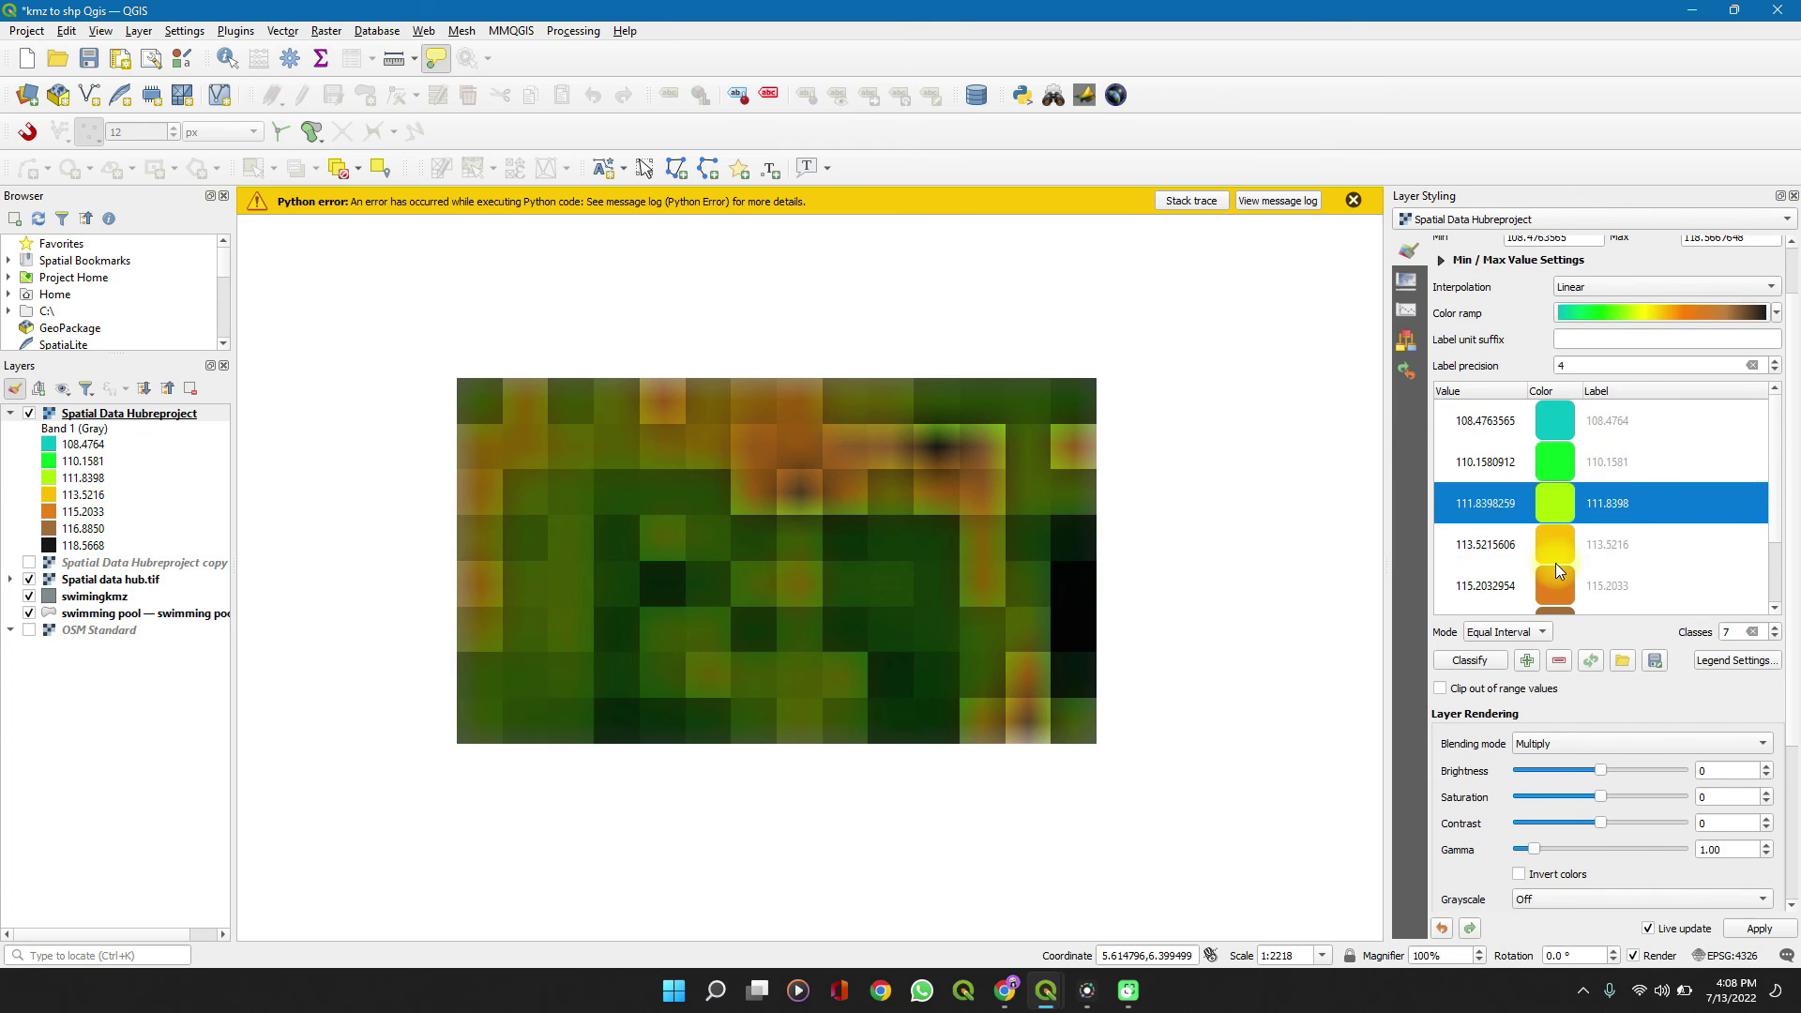
double_click(1555, 562)
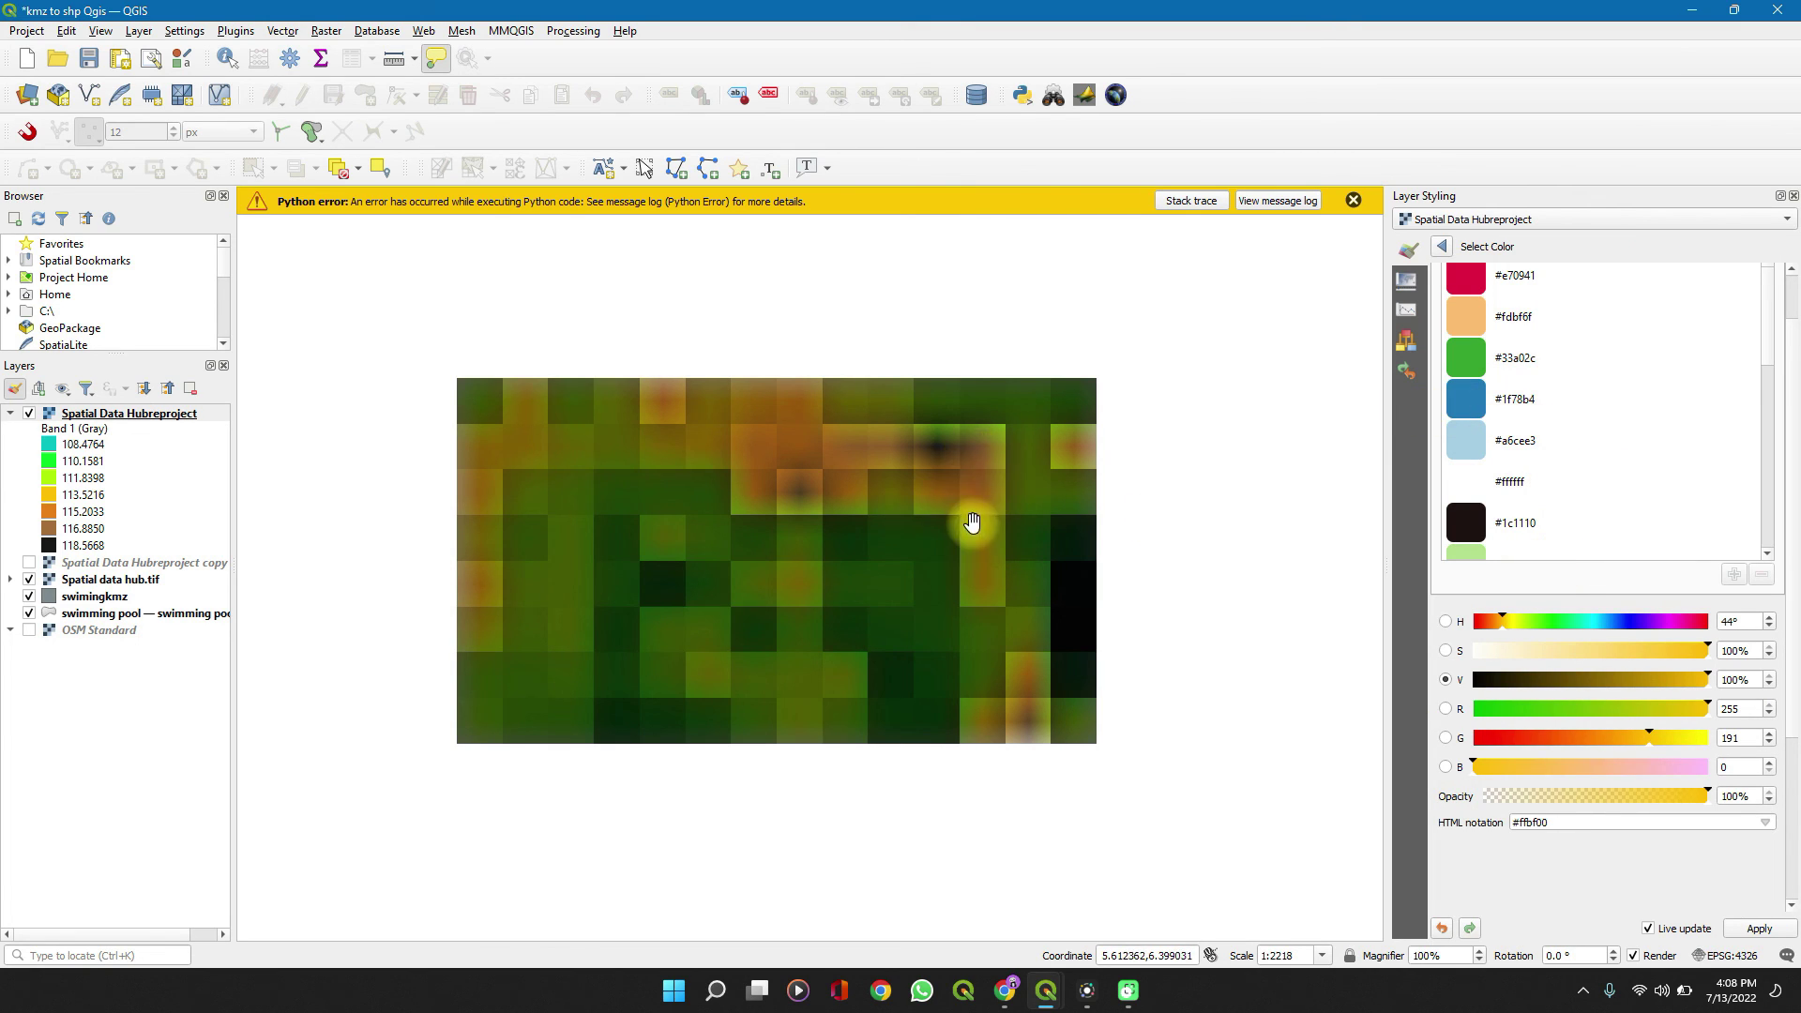
click(1475, 439)
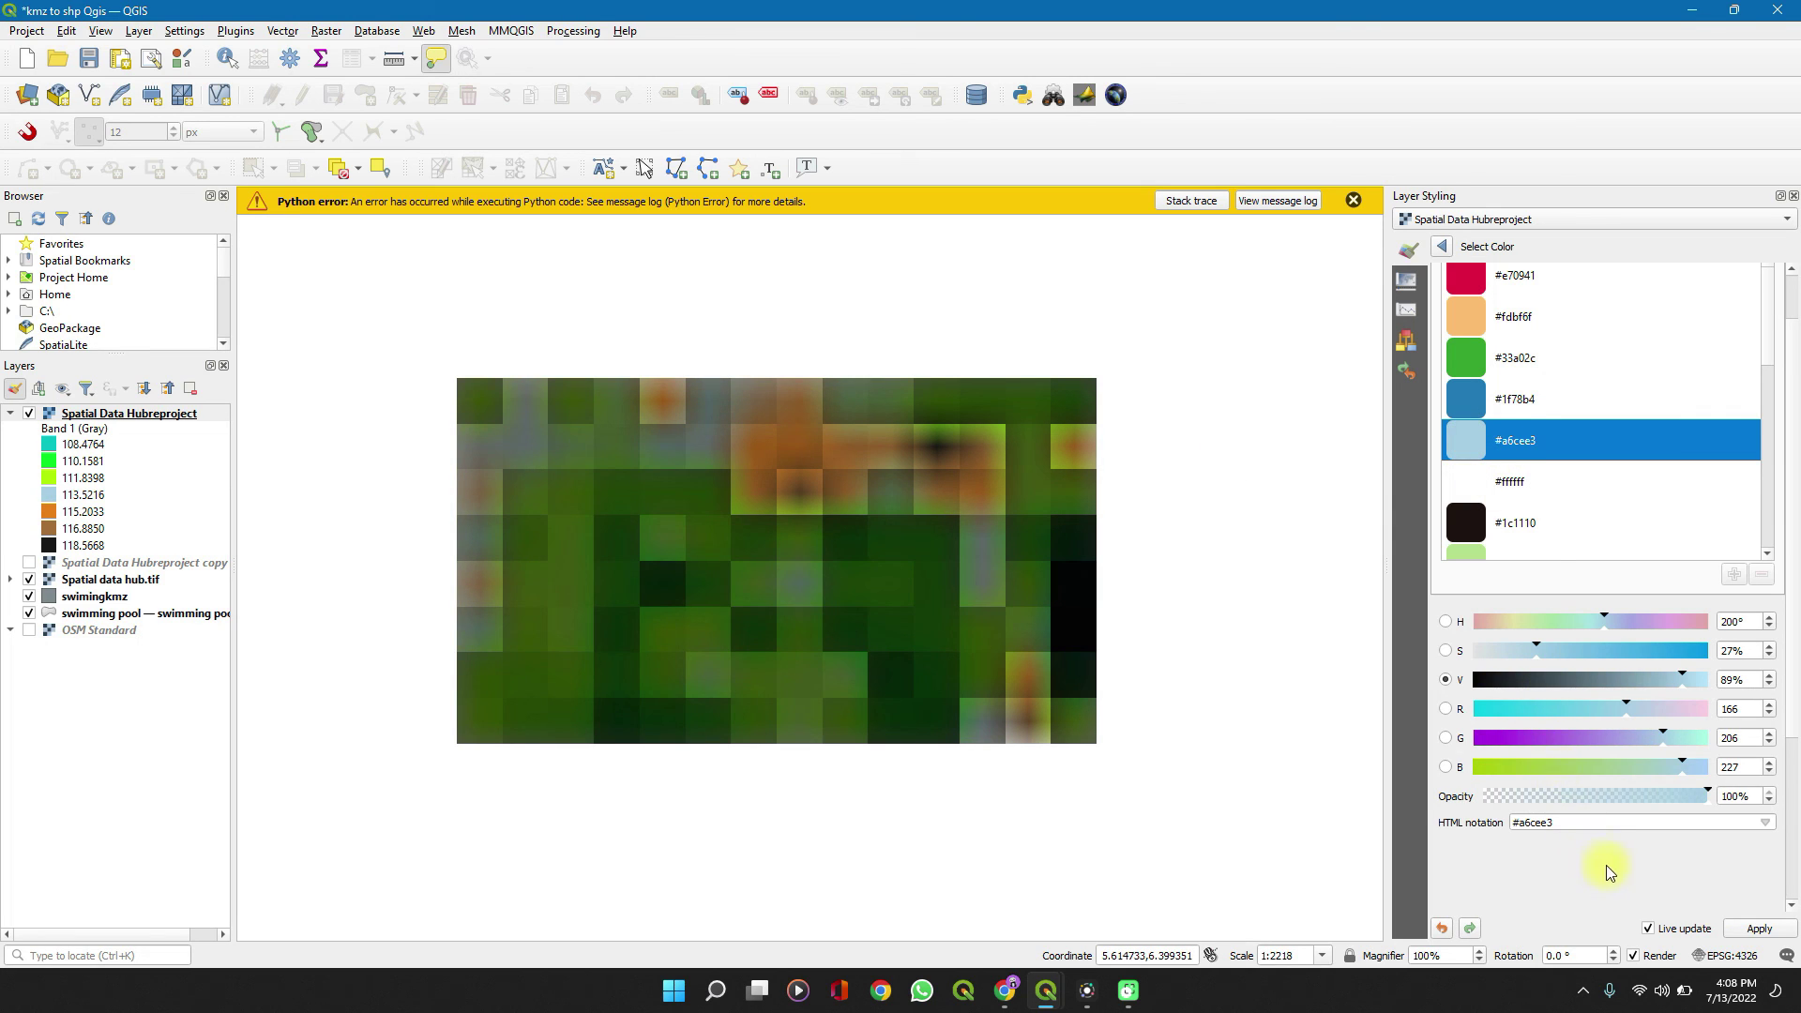
click(1759, 929)
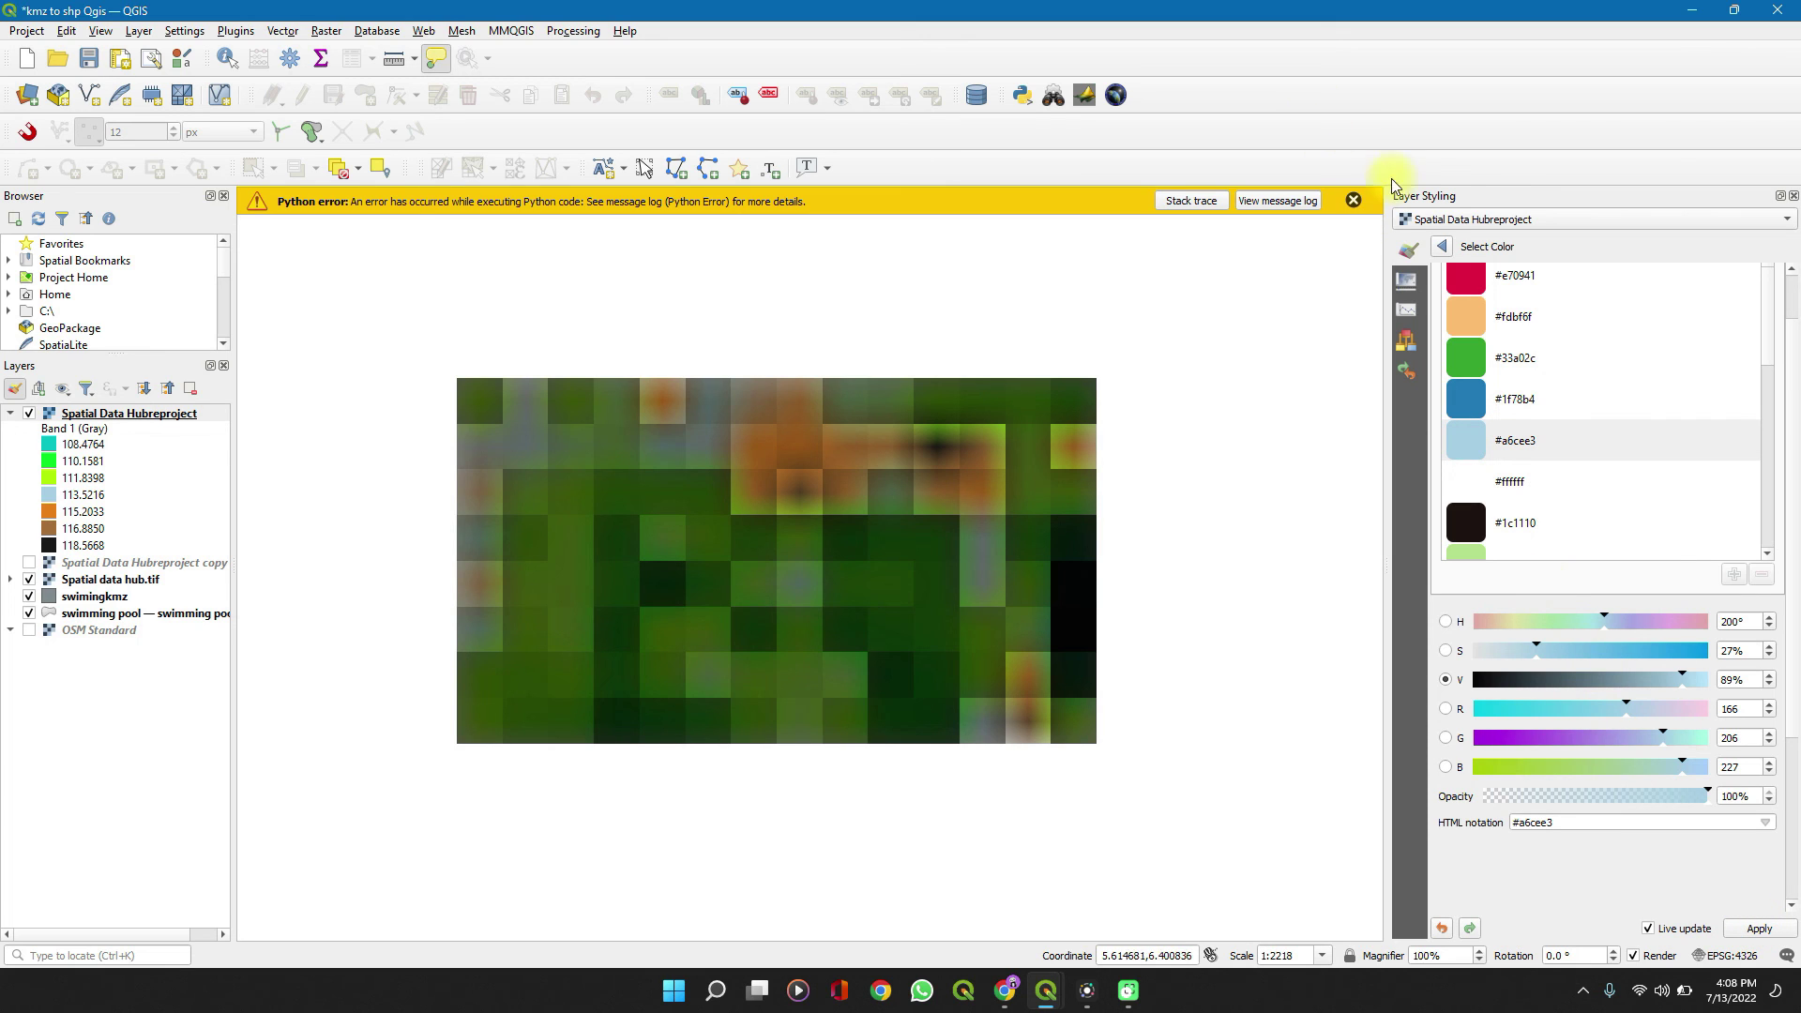
click(1442, 247)
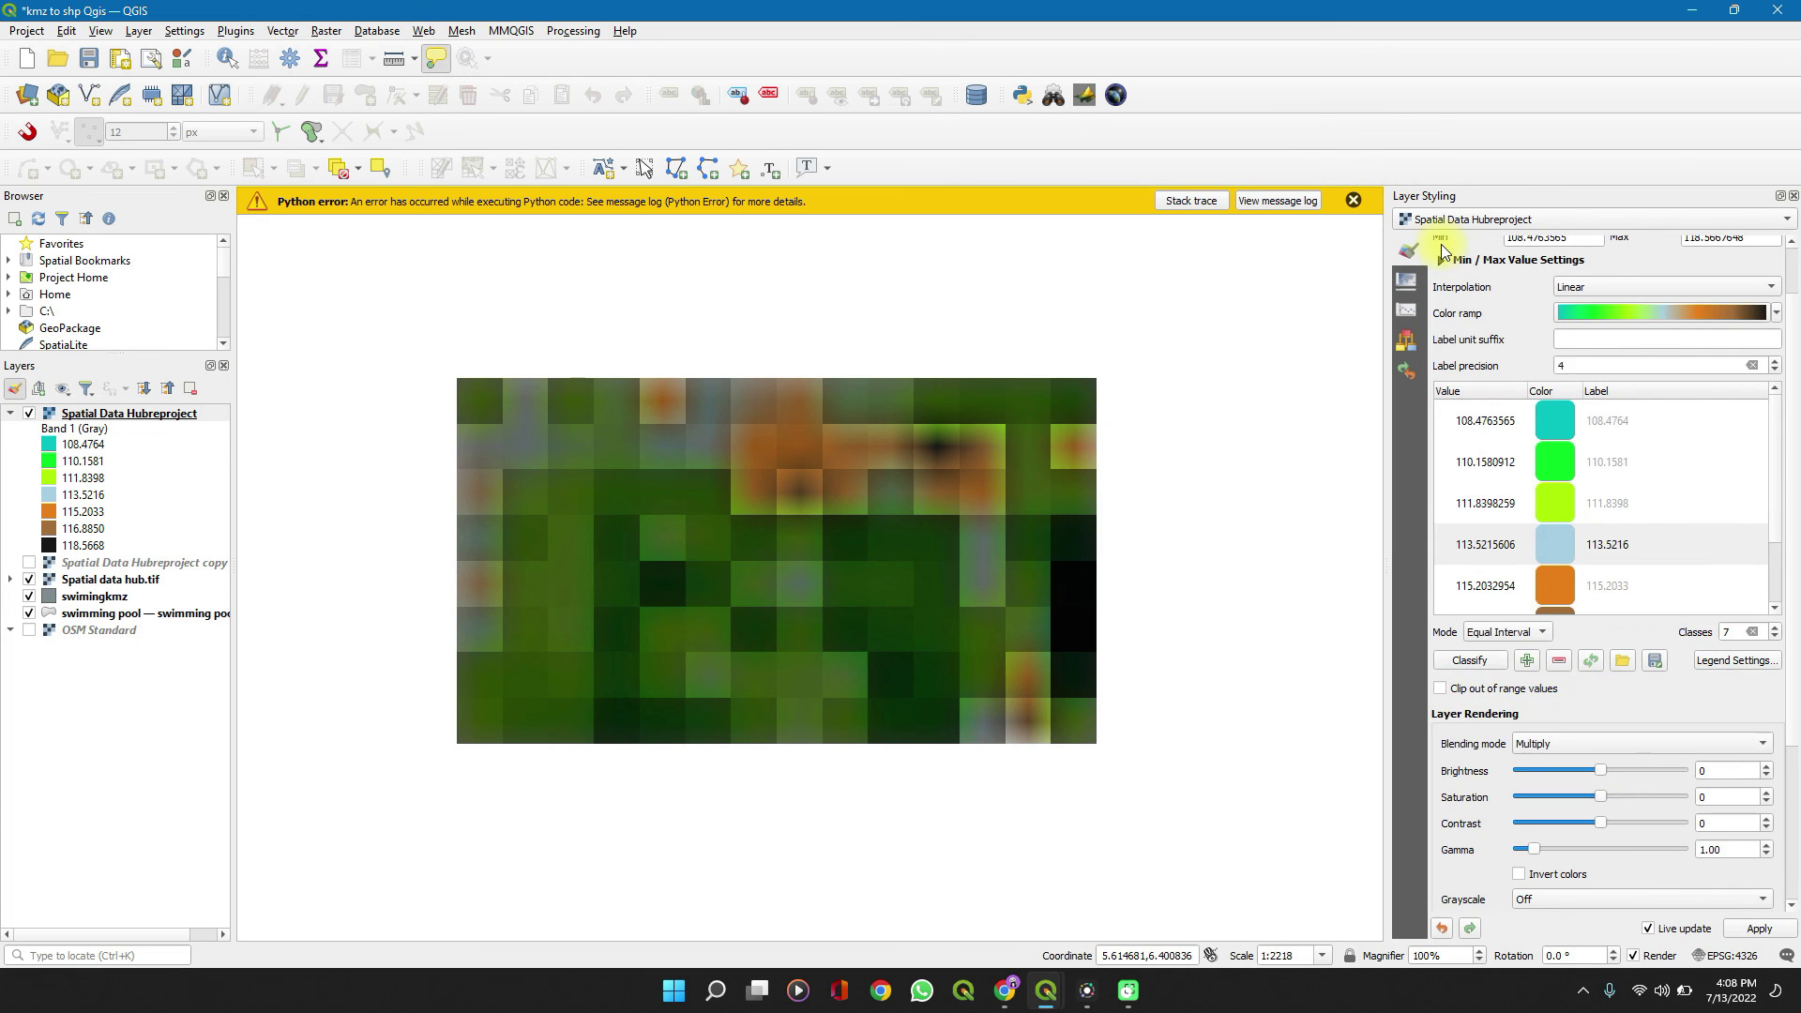
Review the colors assigned to the elevation classes, including the two highest classes.
scroll(1571, 468, up, 1)
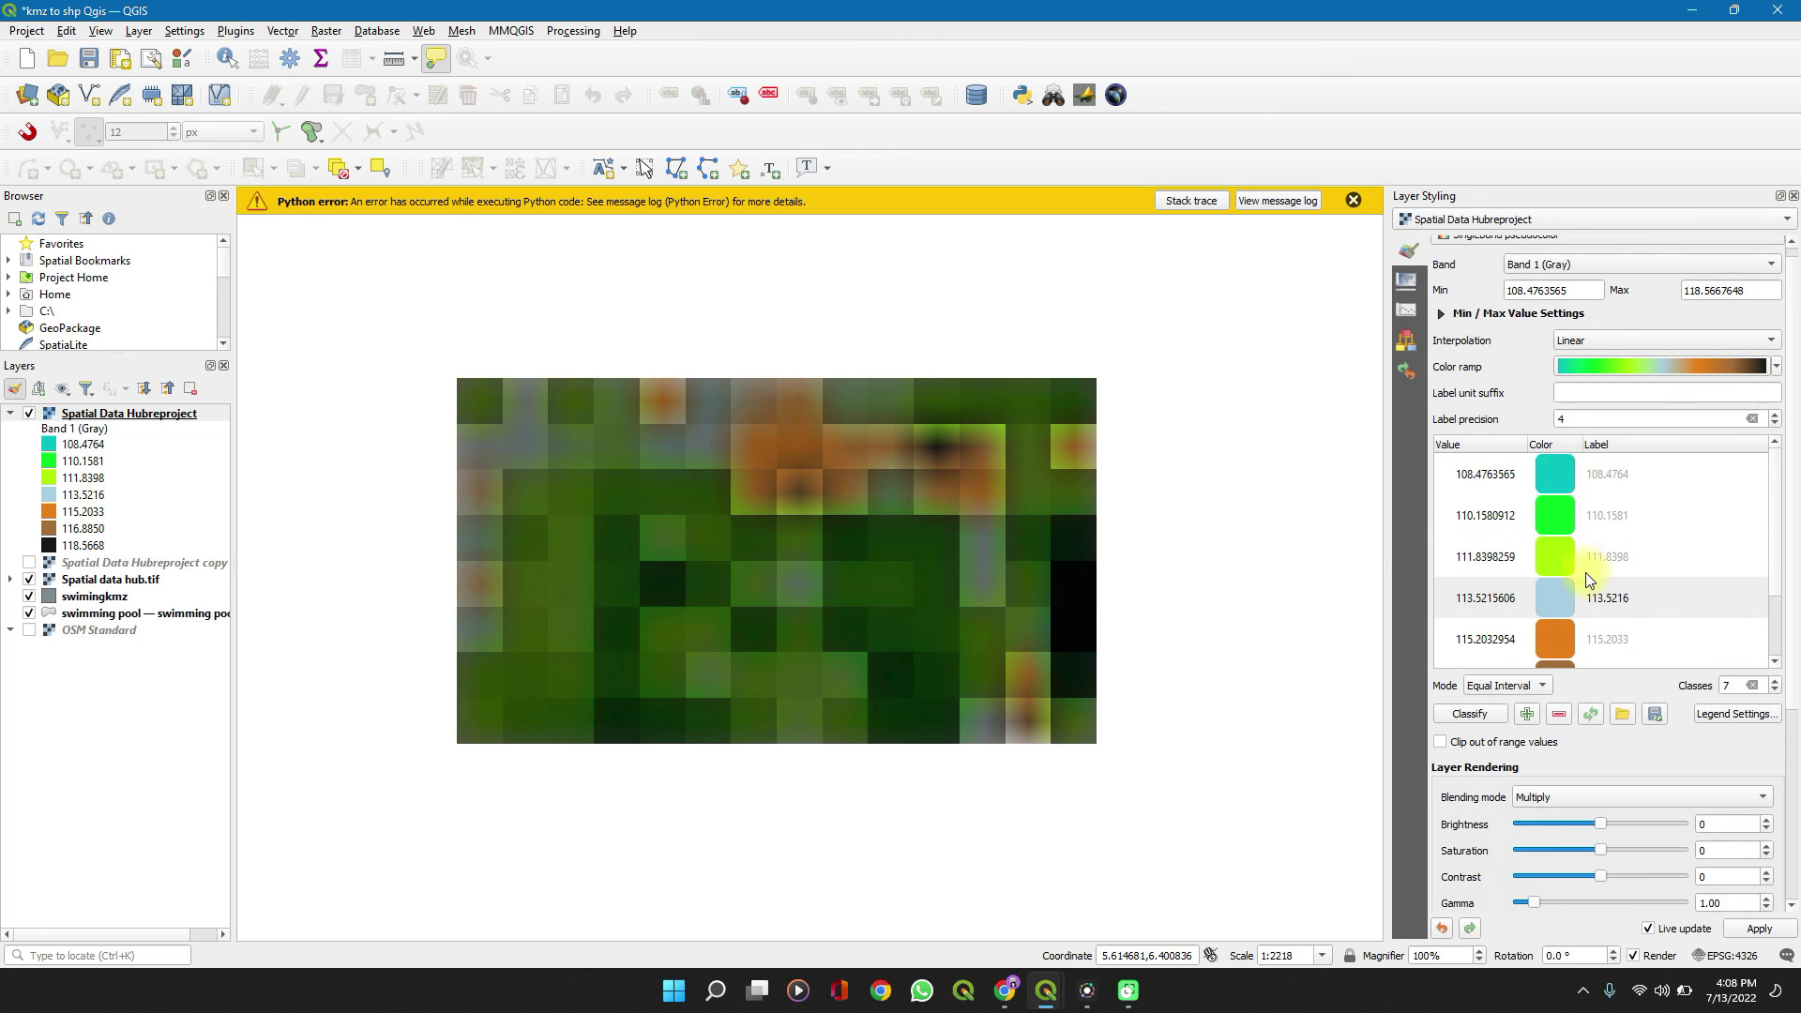
scroll(1585, 572, down, 2)
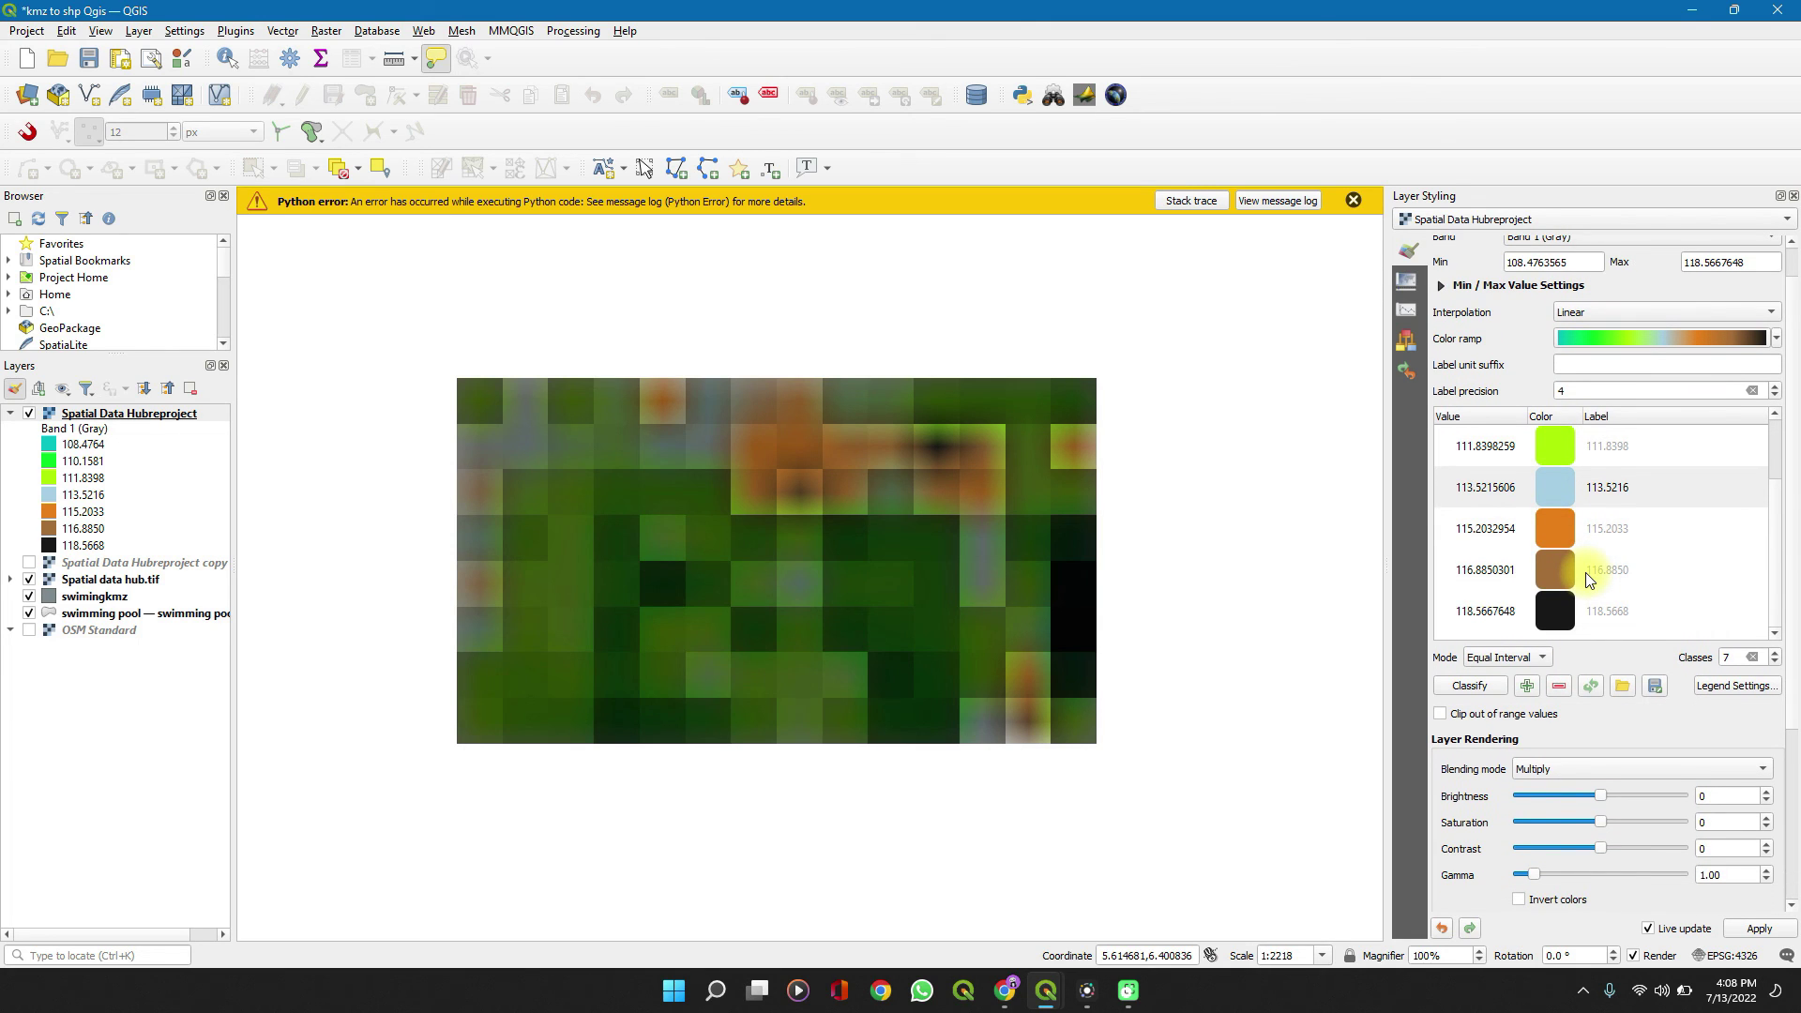
scroll(1585, 563, down, 1)
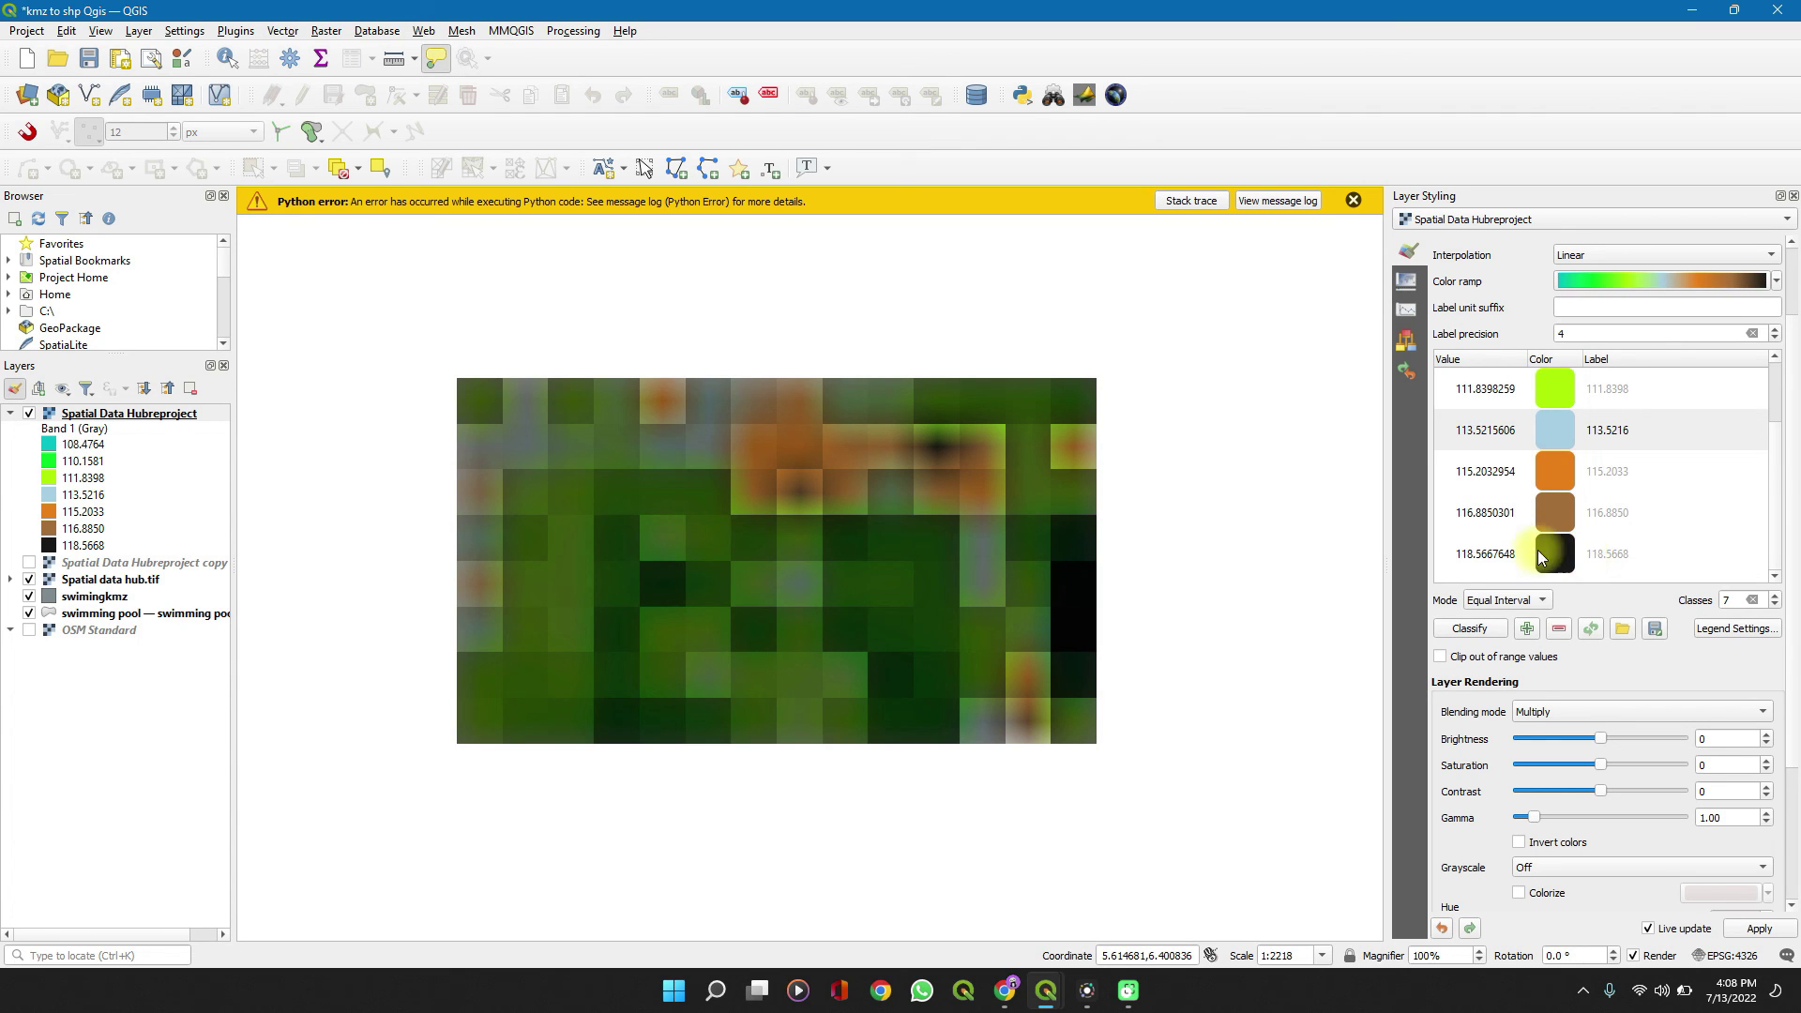
click(1562, 555)
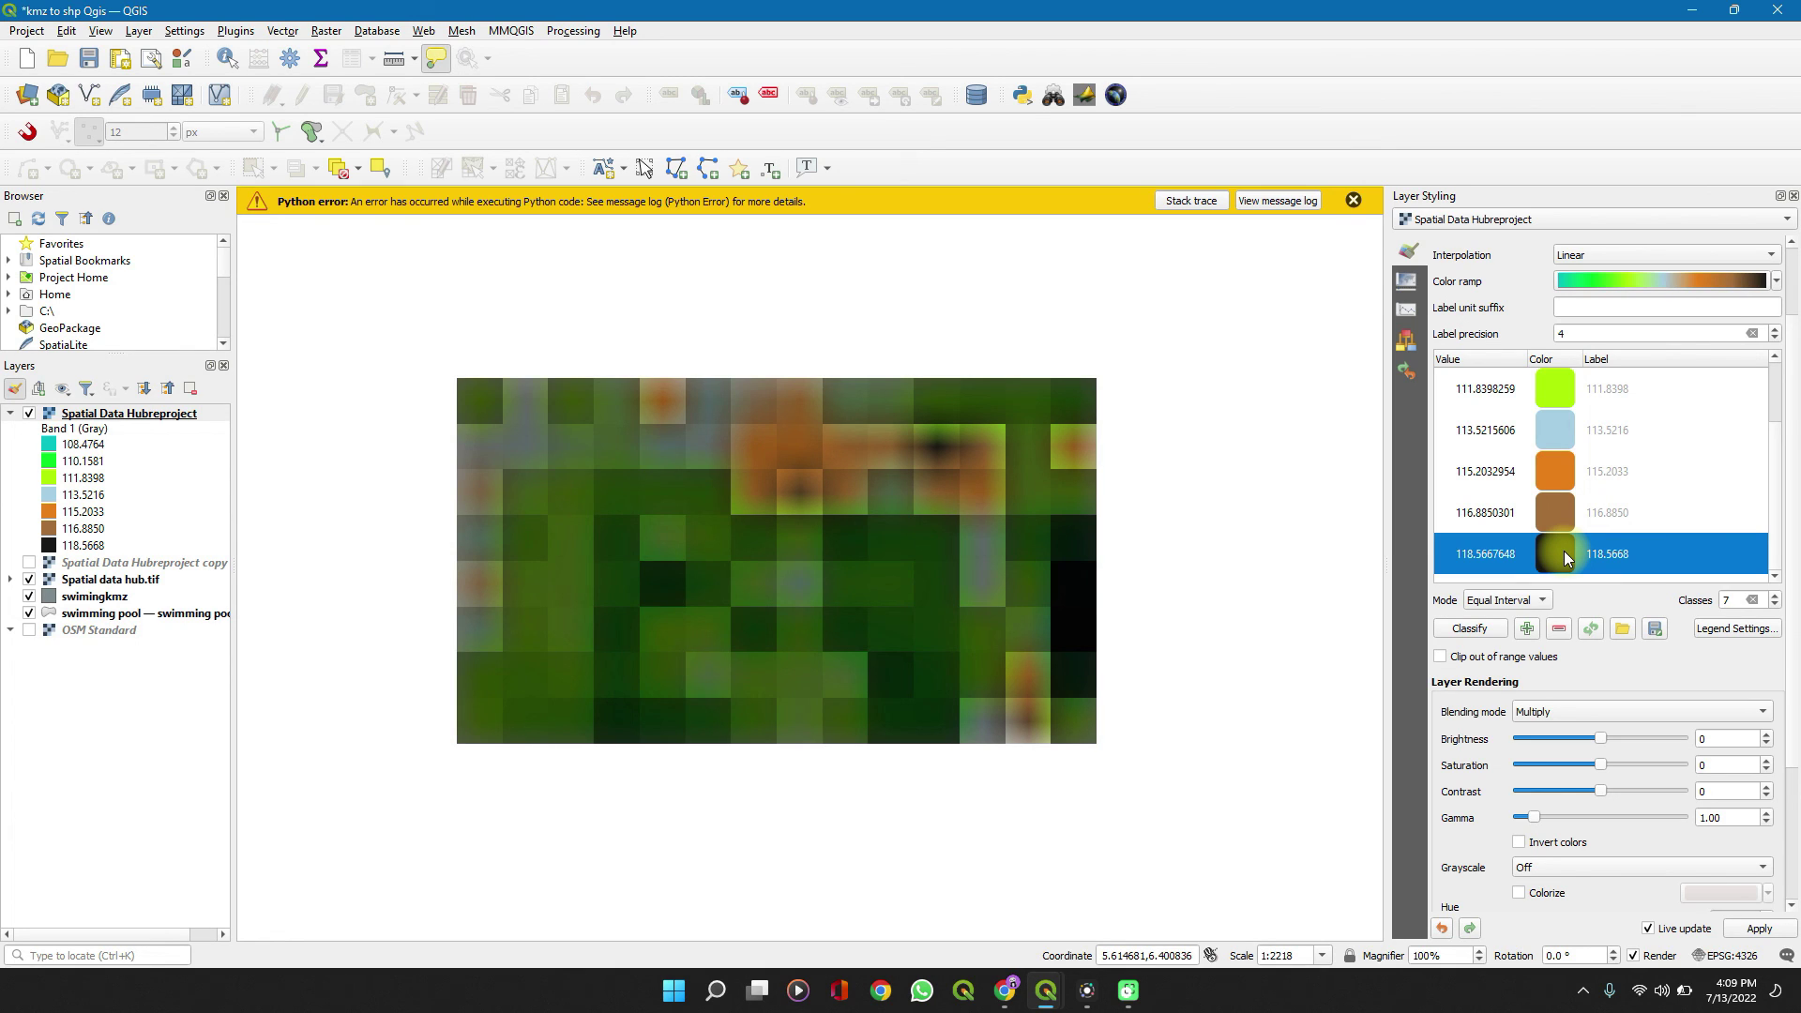
click(1562, 553)
click(1562, 508)
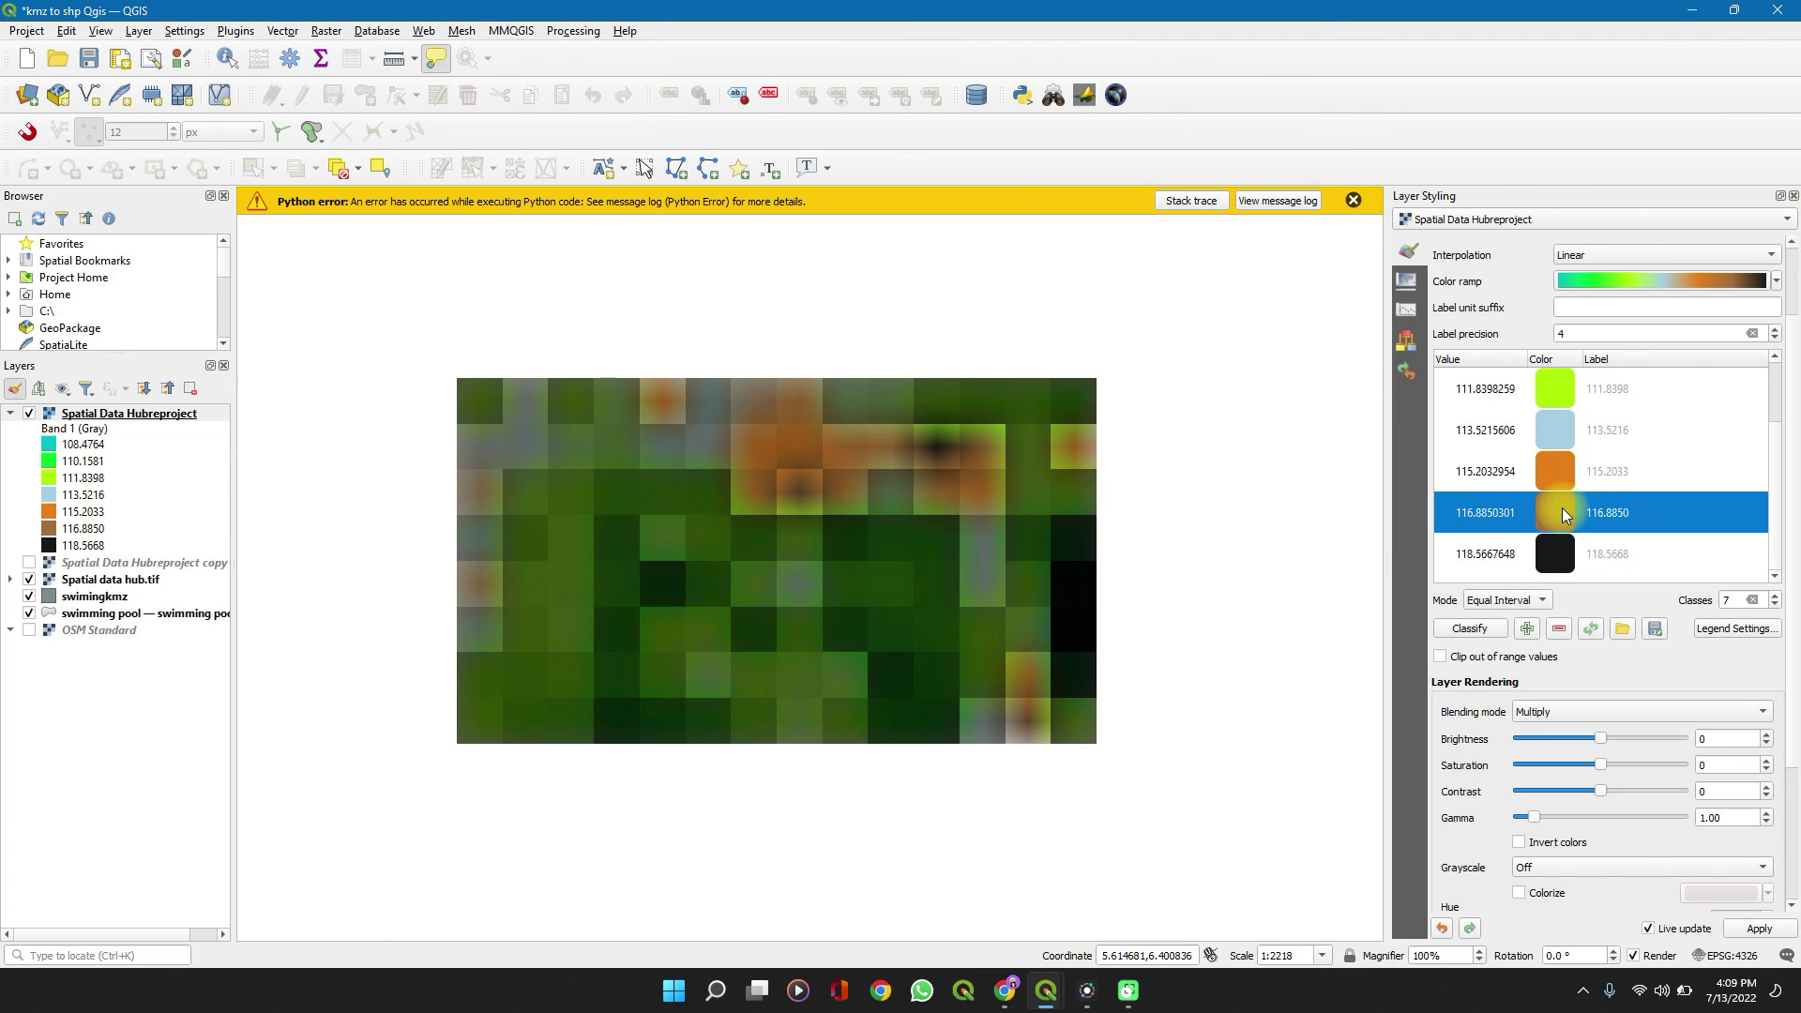